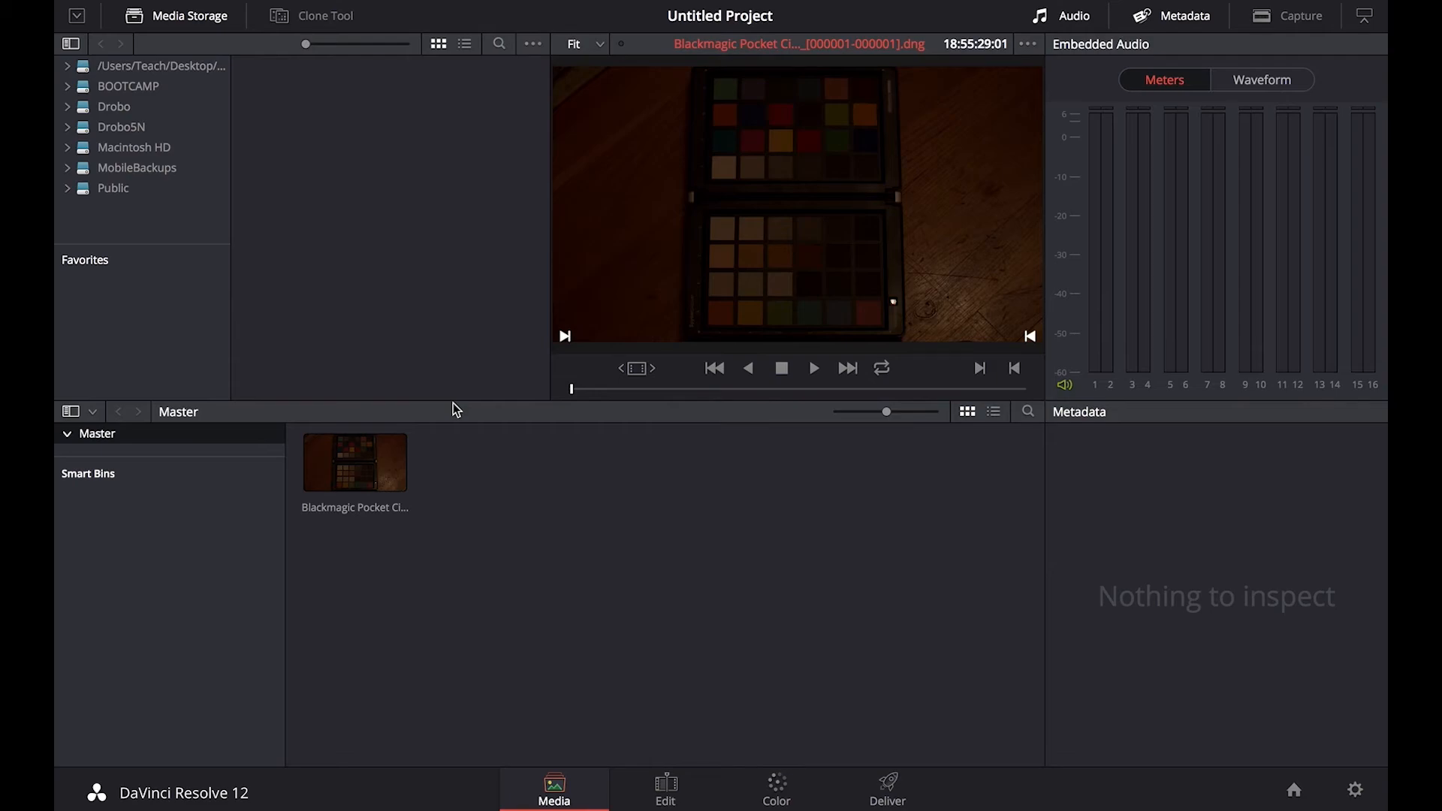
Step: Open the CinemaDNG codec settings for the Blackmagic Pocket Cinema Camera clip in the Master bin
left_click(371, 479)
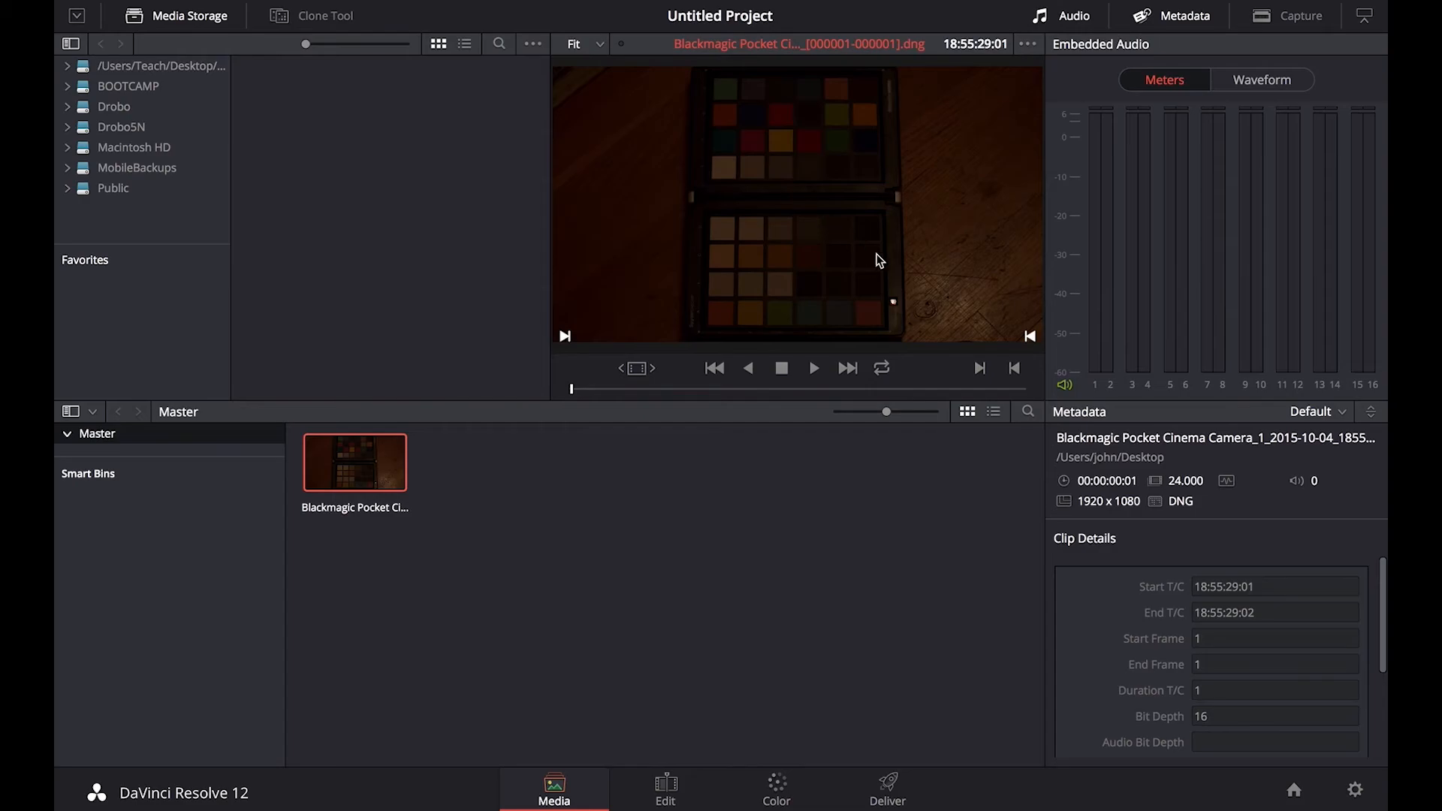
right_click(364, 467)
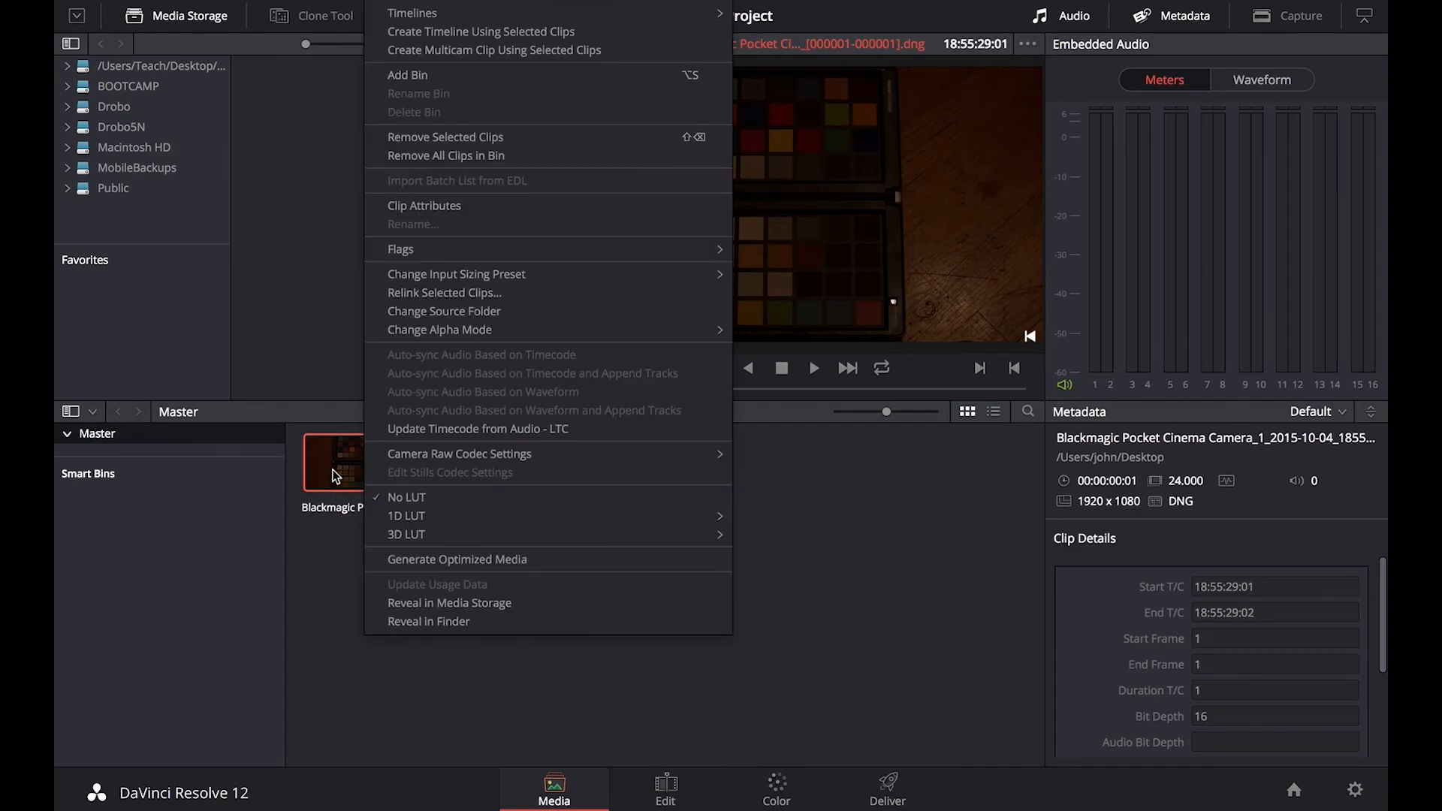
mouse_move(465, 455)
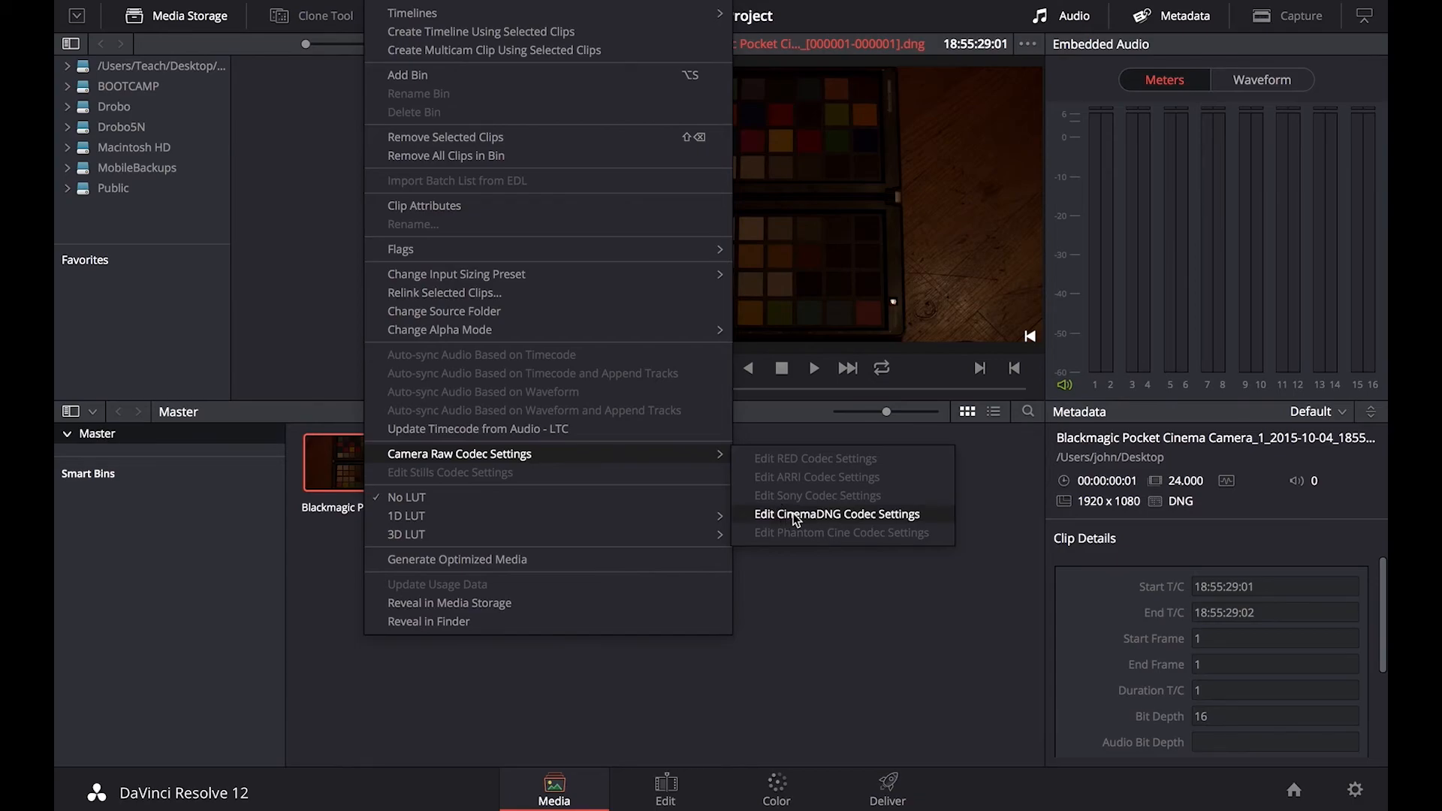
left_click(915, 514)
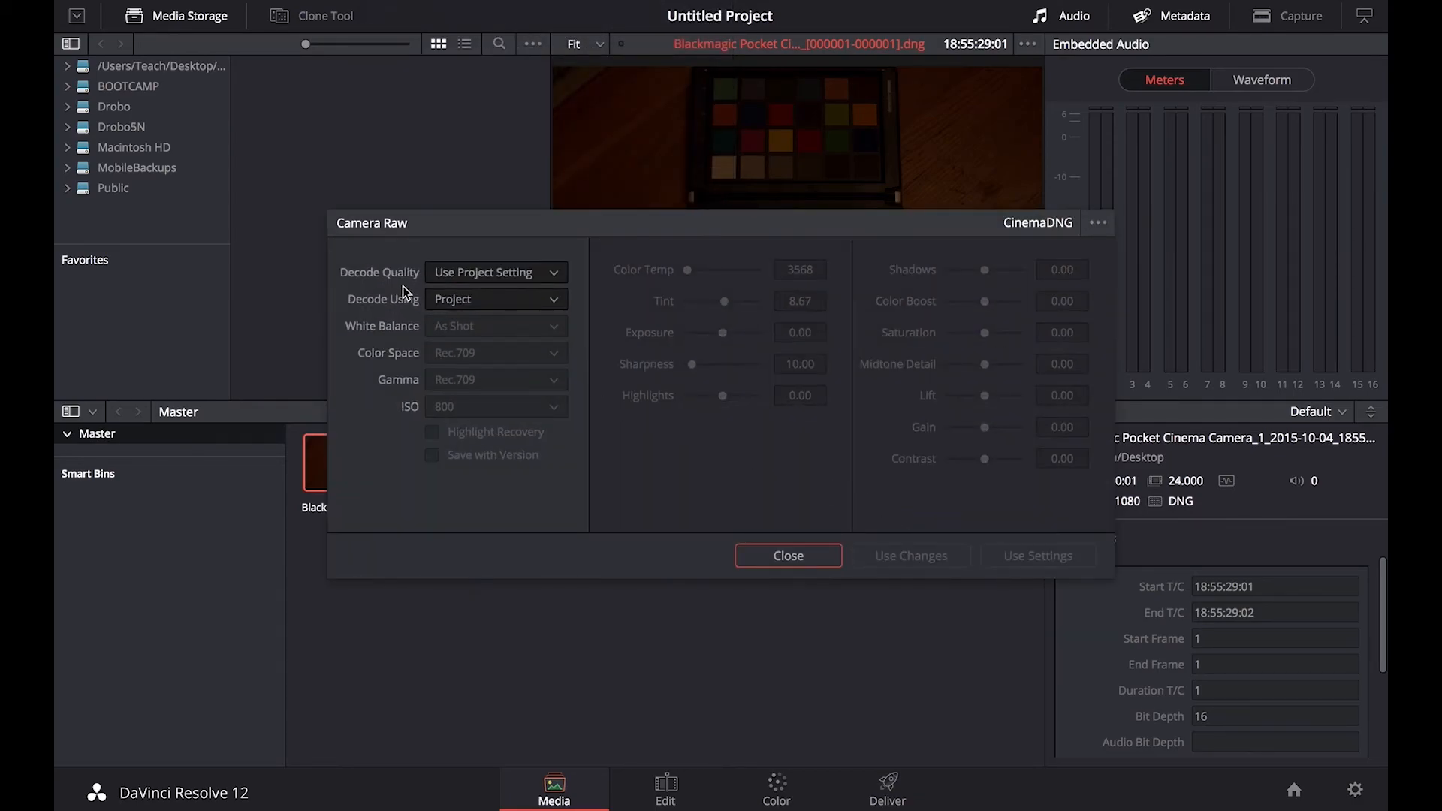
Step: Set the raw decoding to Clip with BMD Film color space and Highlight Recovery enabled, and close the settings
left_click(465, 299)
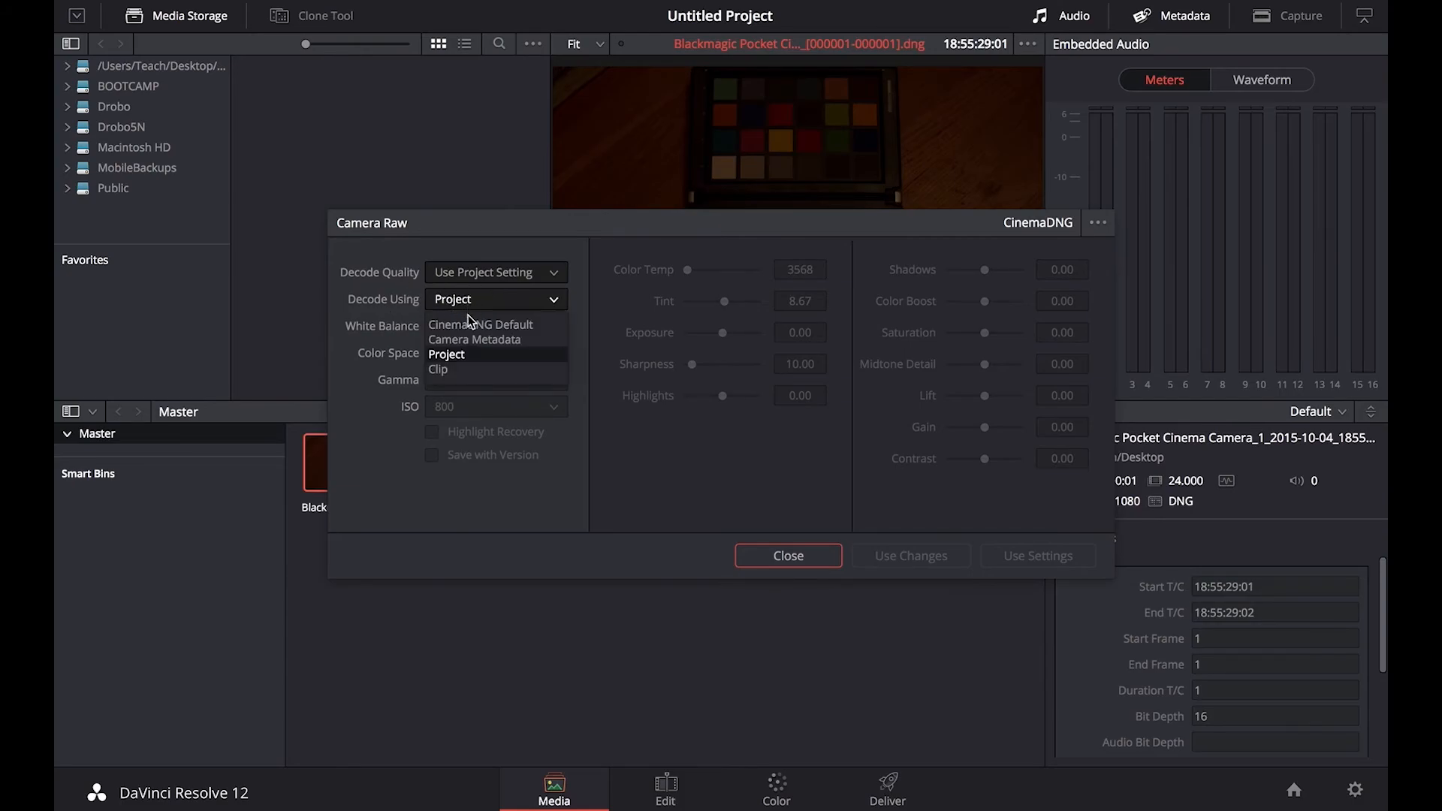
left_click(466, 362)
left_click(495, 353)
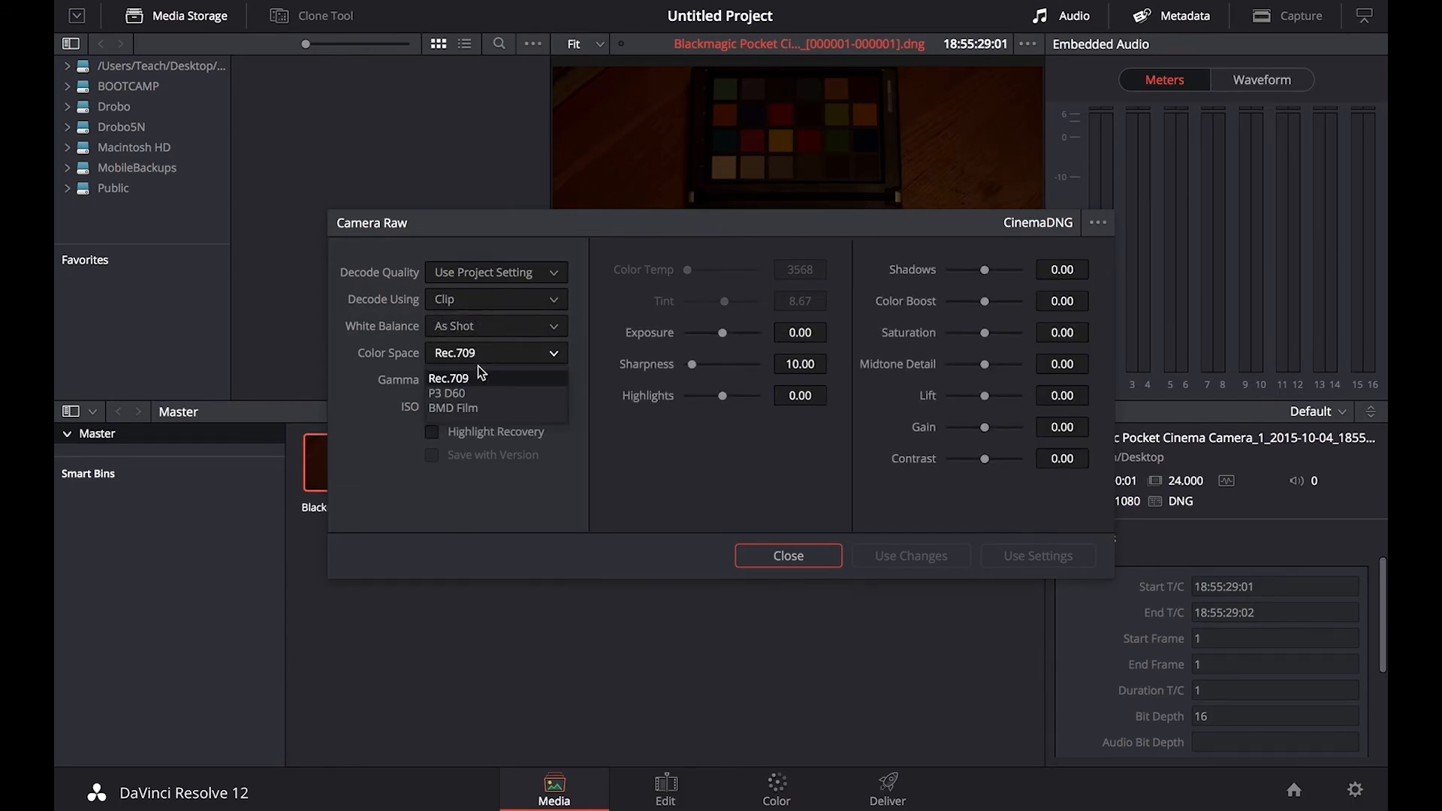
left_click(469, 408)
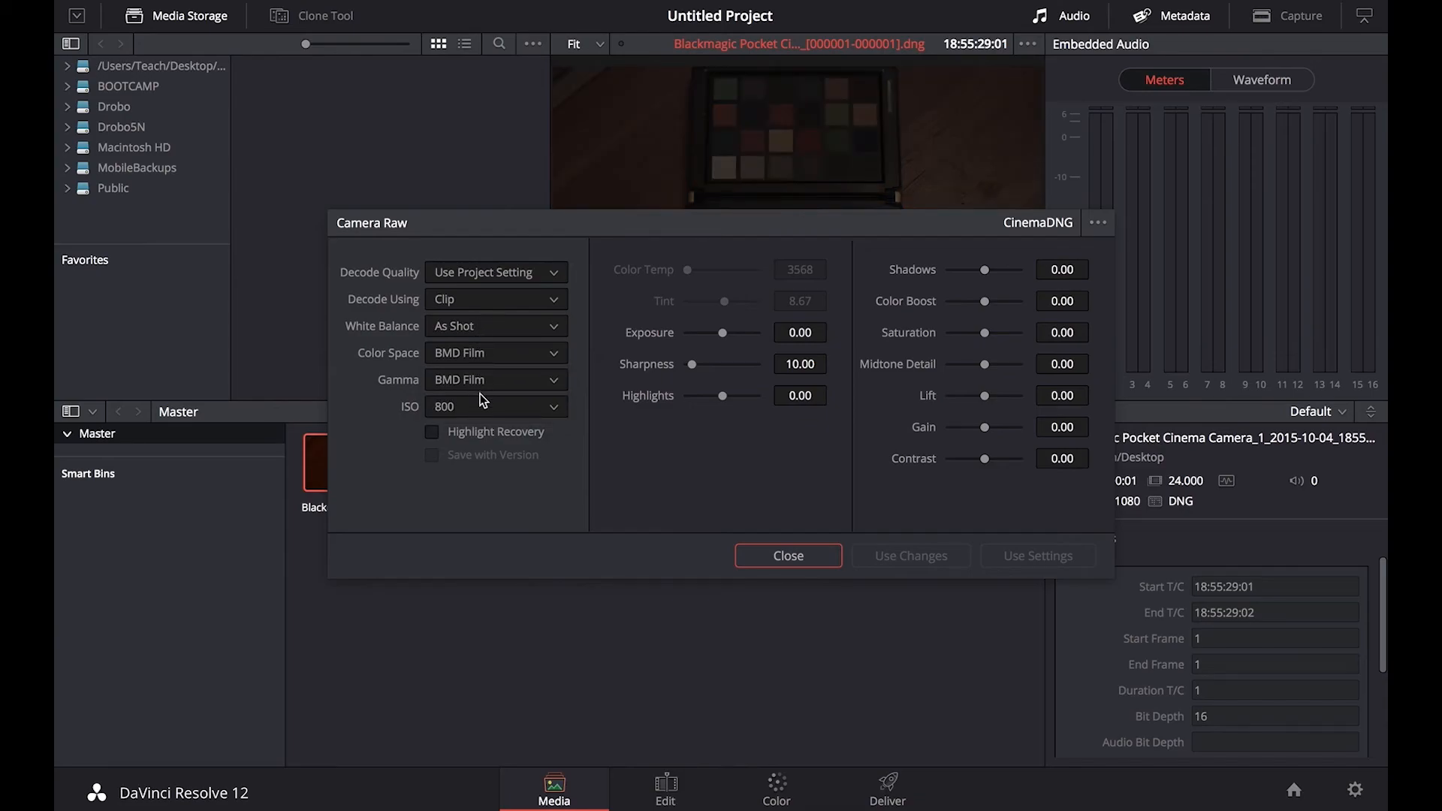
left_click(434, 433)
left_click(788, 555)
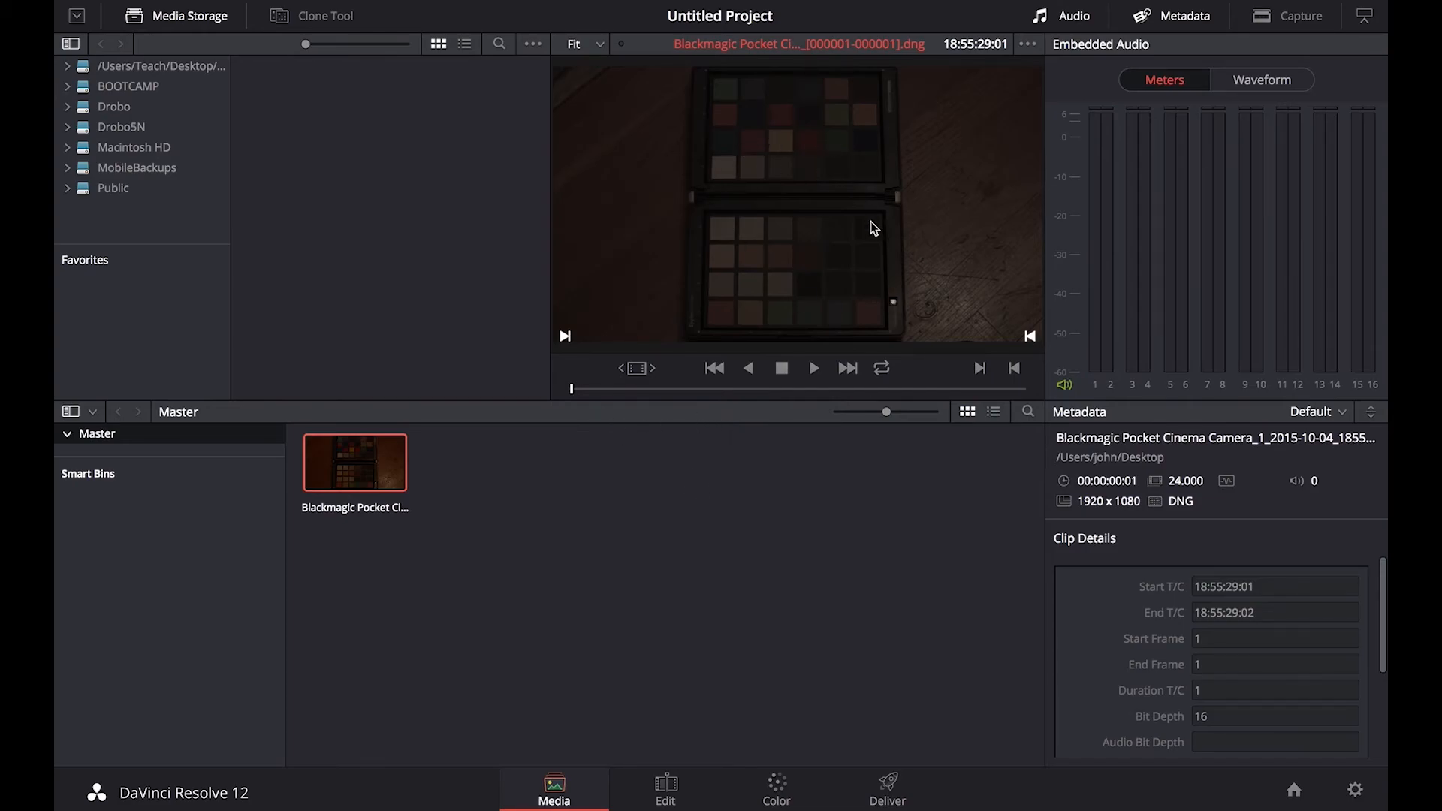
Step: Place the clip at the start of a new timeline and open it for color grading
left_click(666, 792)
left_click_drag(283, 118, 628, 641)
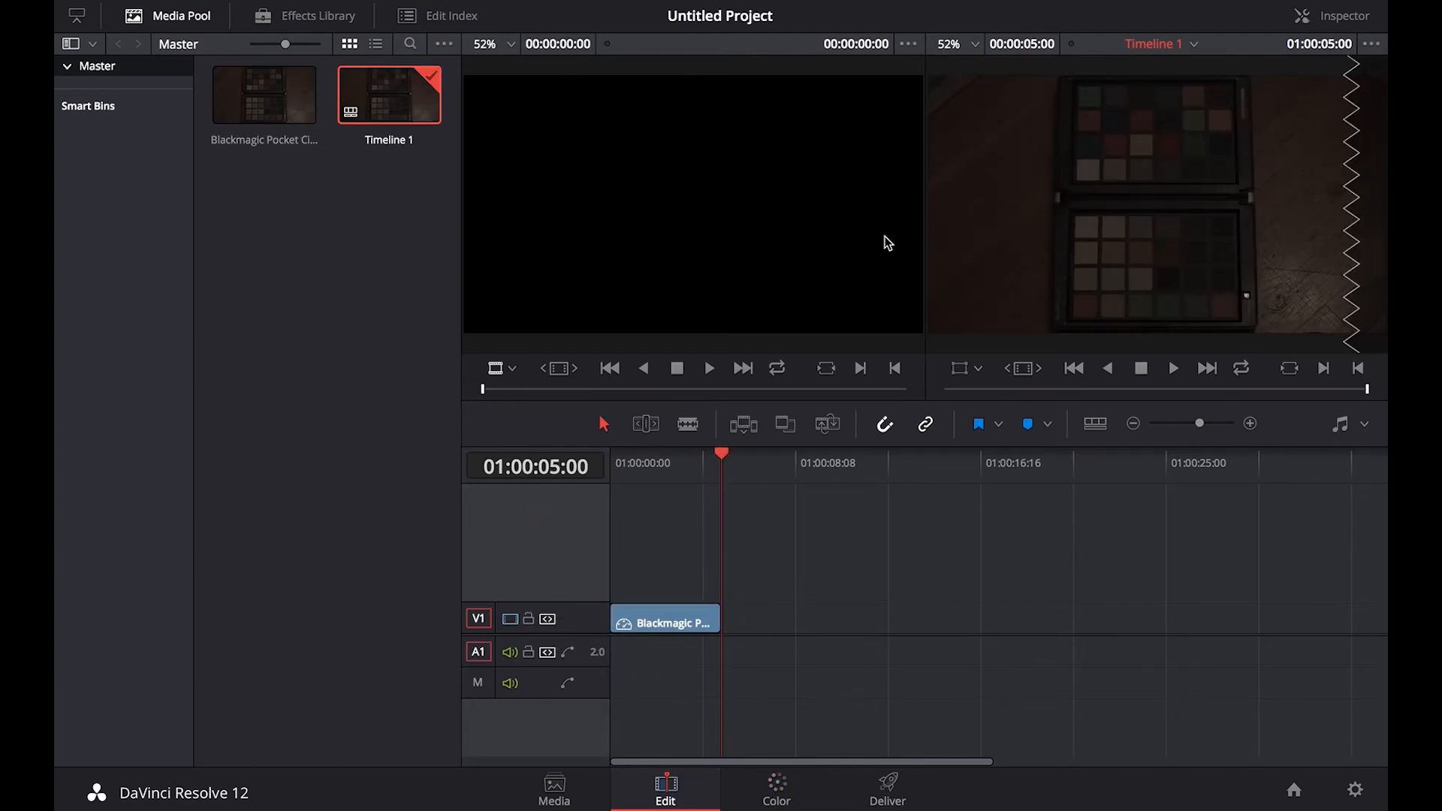
left_click(774, 792)
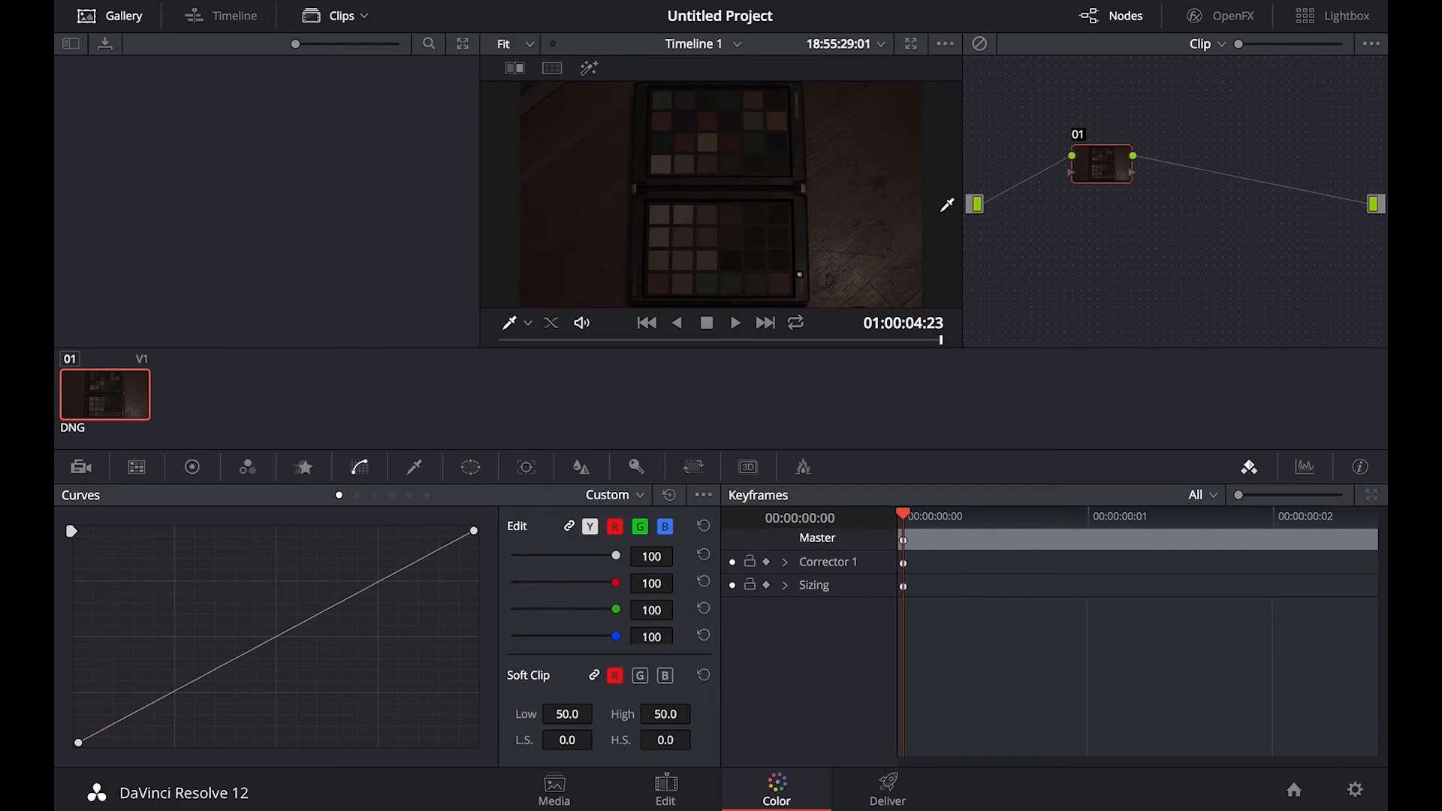
Step: Move node 01 closer to the source and apply the 3D LUT Blackmagic Cinema Camera Film to Rec709 to it
left_click_drag(1094, 167, 1038, 229)
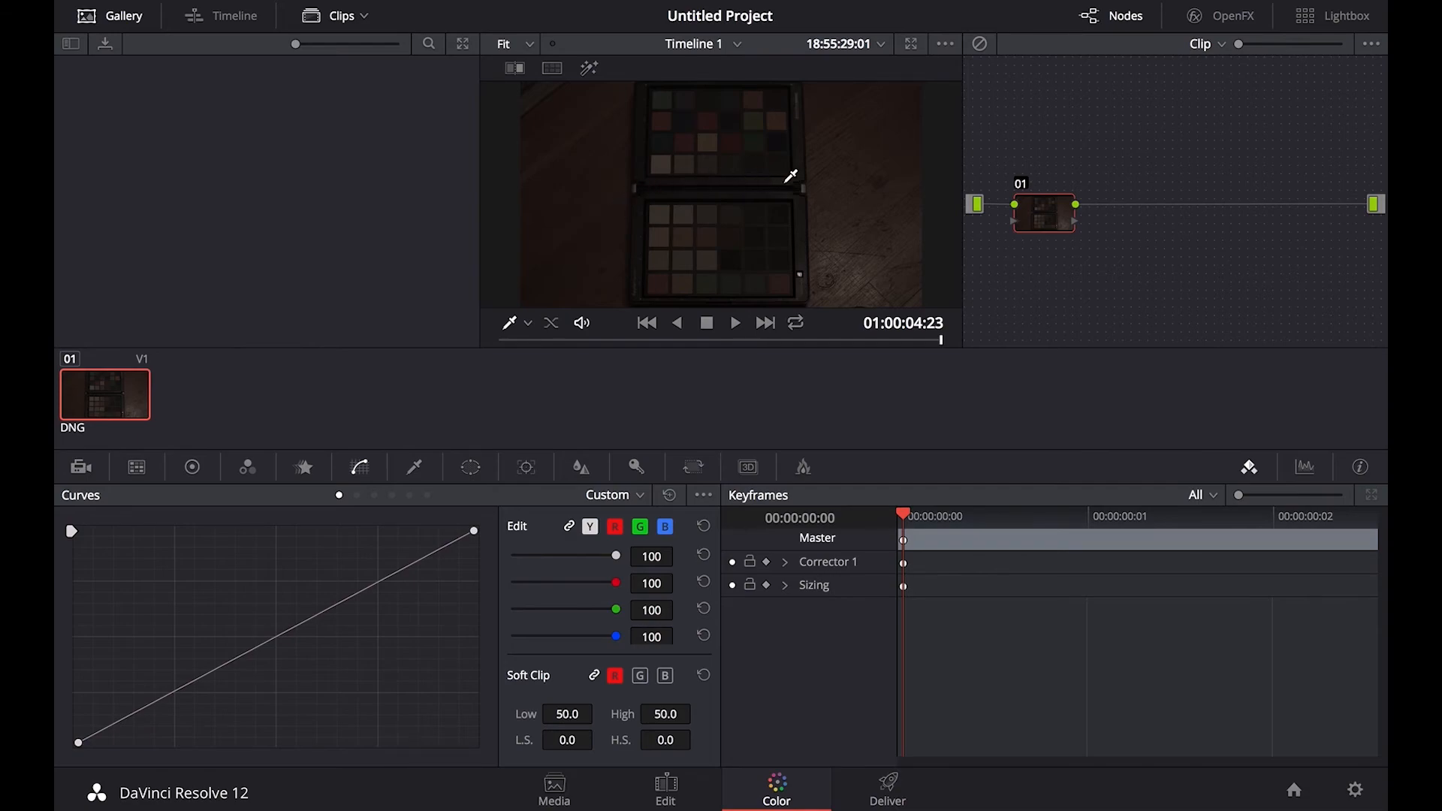
right_click(1039, 224)
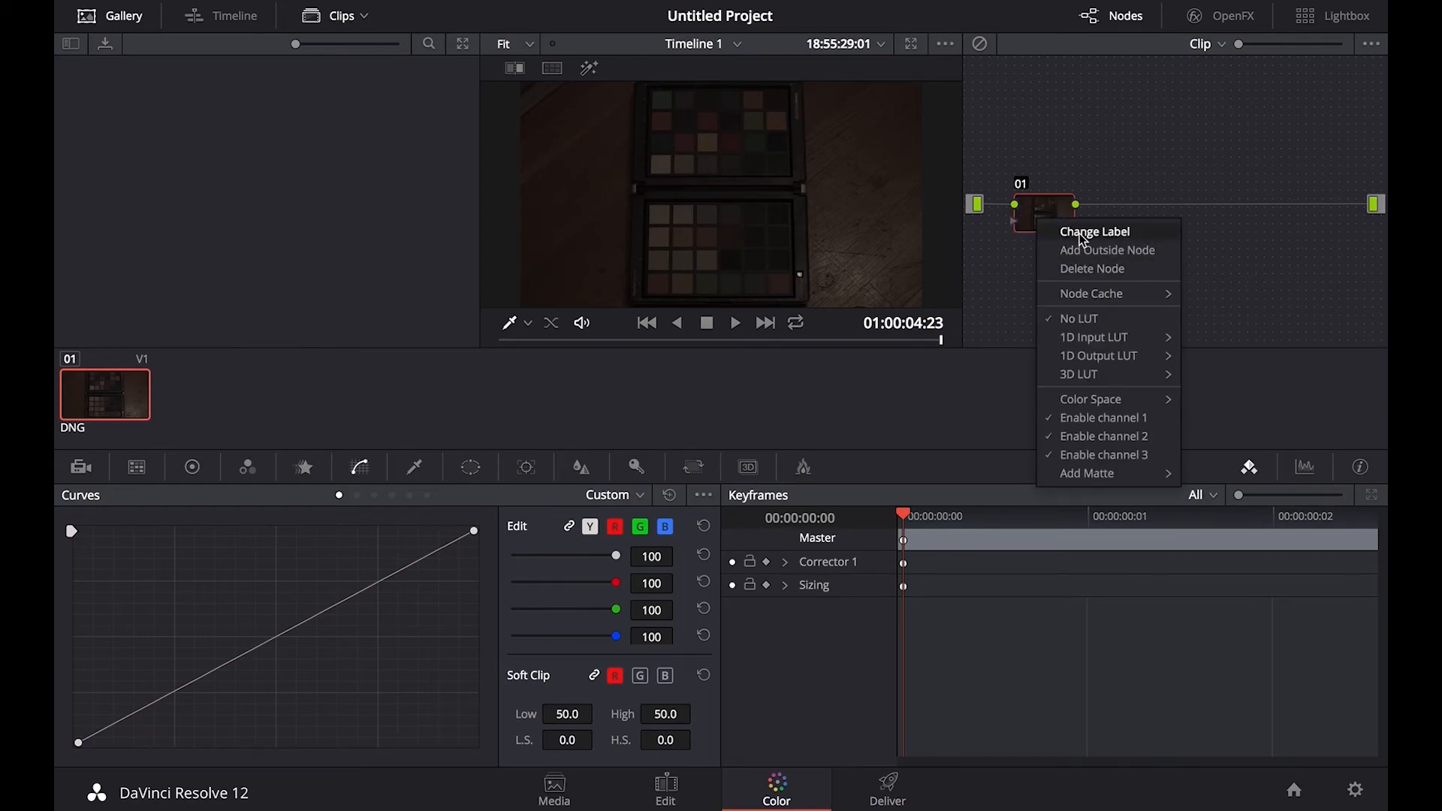
mouse_move(1092, 375)
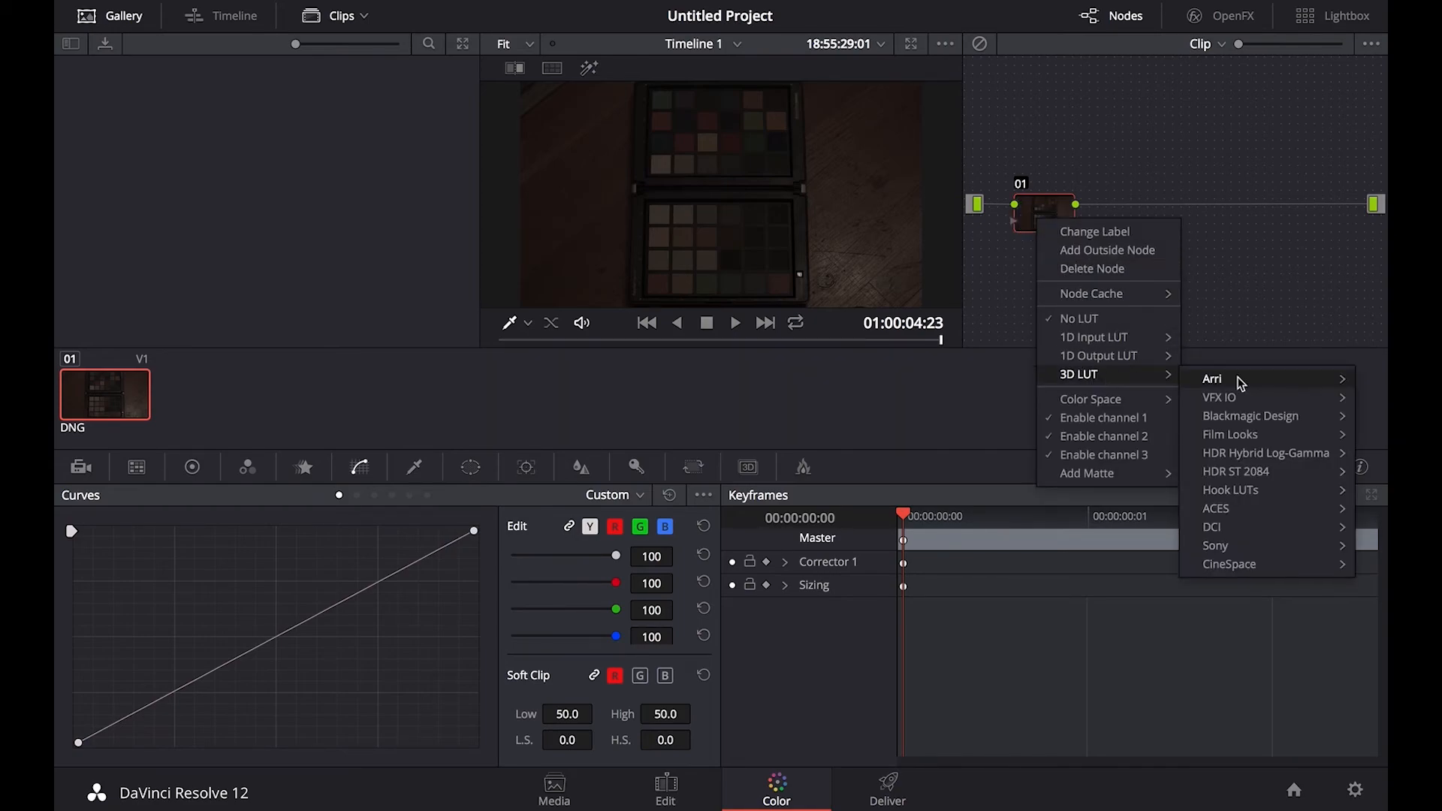
mouse_move(1235, 413)
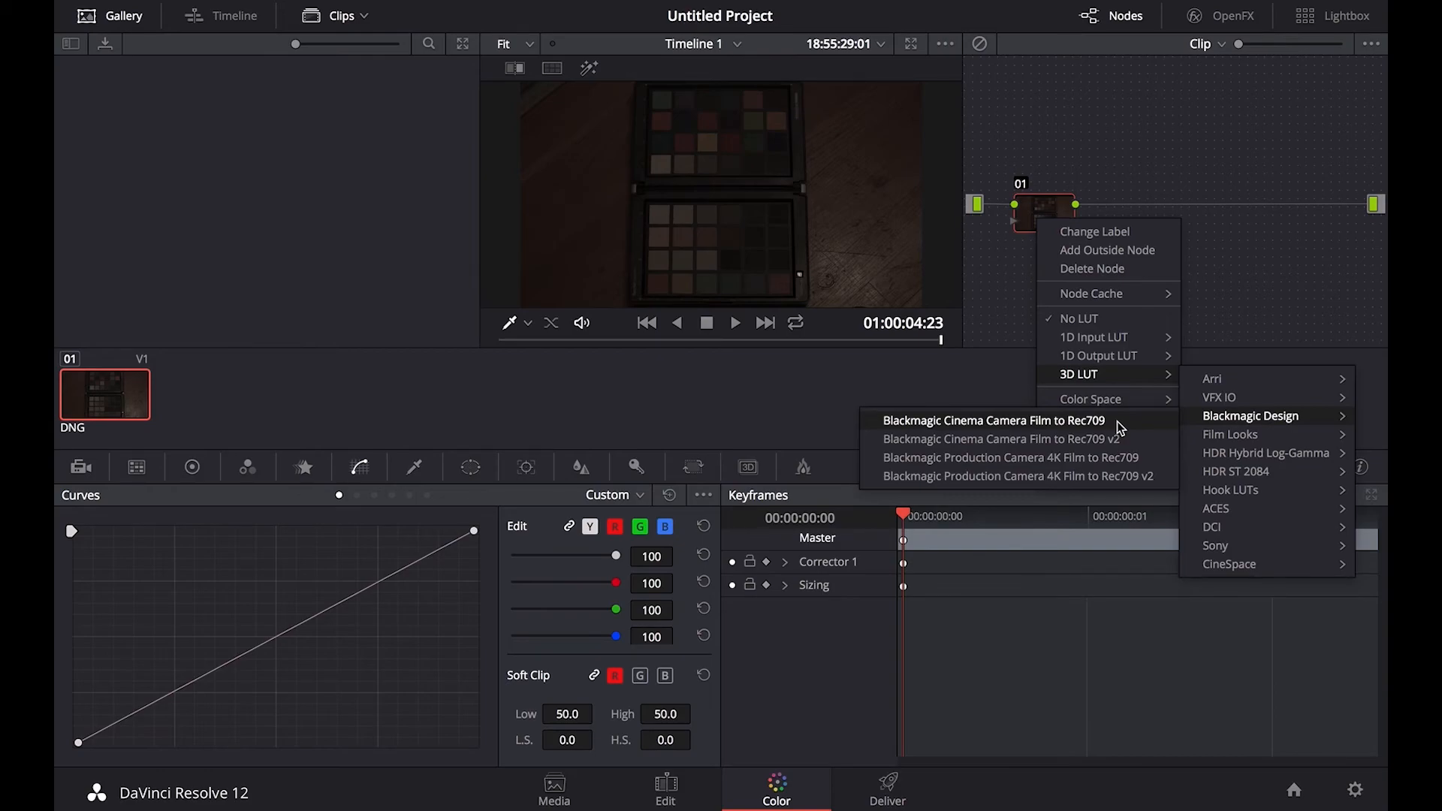
left_click(1120, 428)
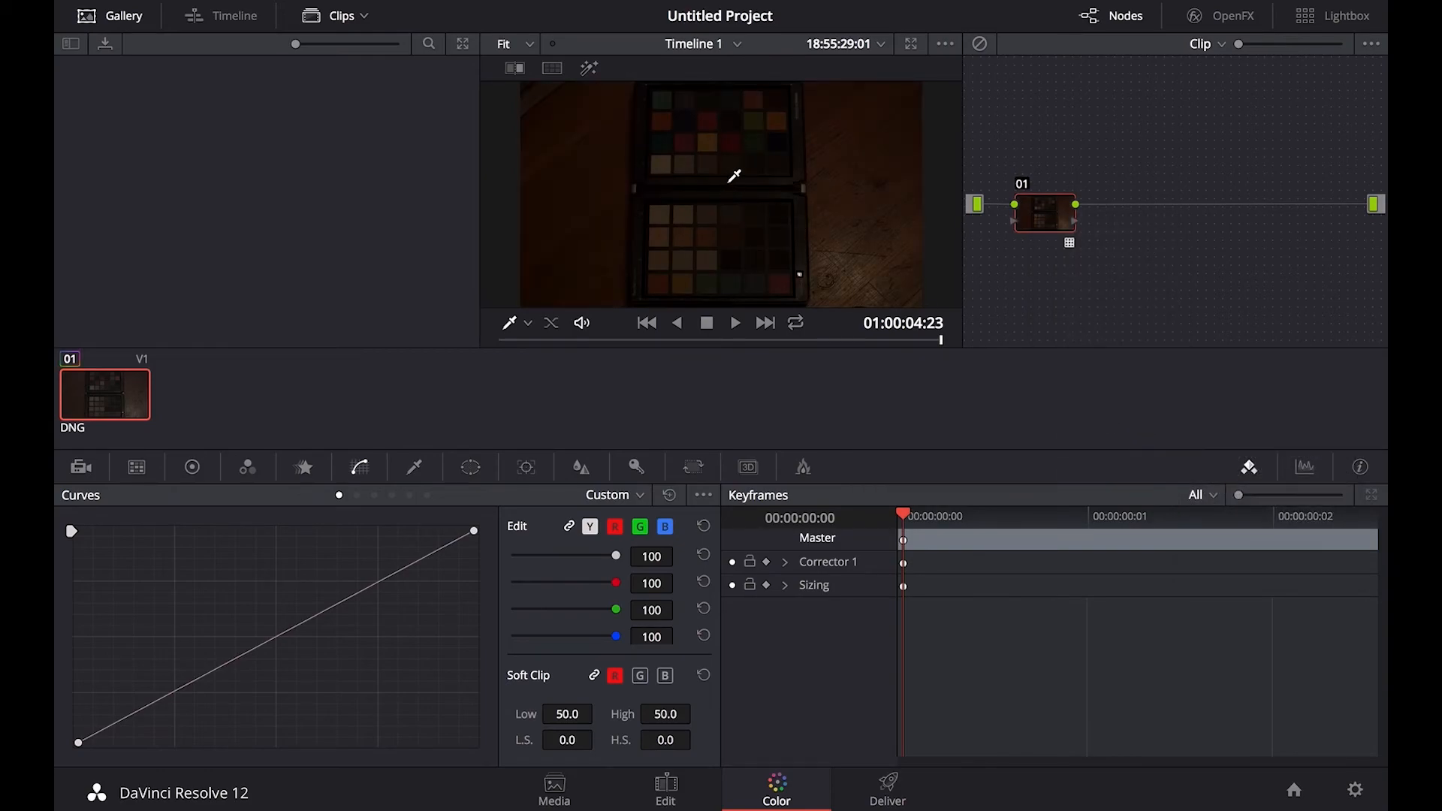
scroll(728, 182, "up", 5)
scroll(728, 182, "down", 3)
key("ctrl+shift+s")
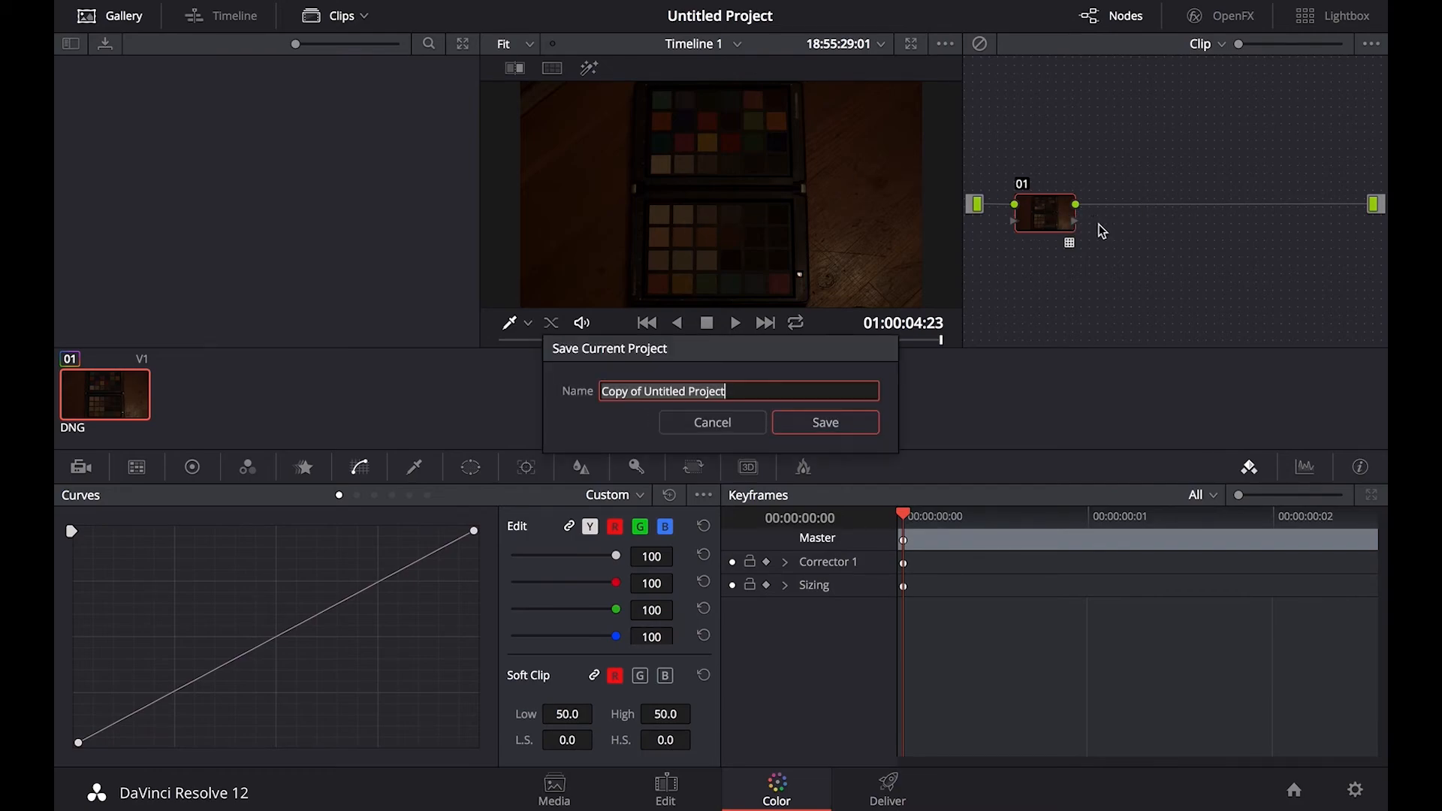
left_click(717, 428)
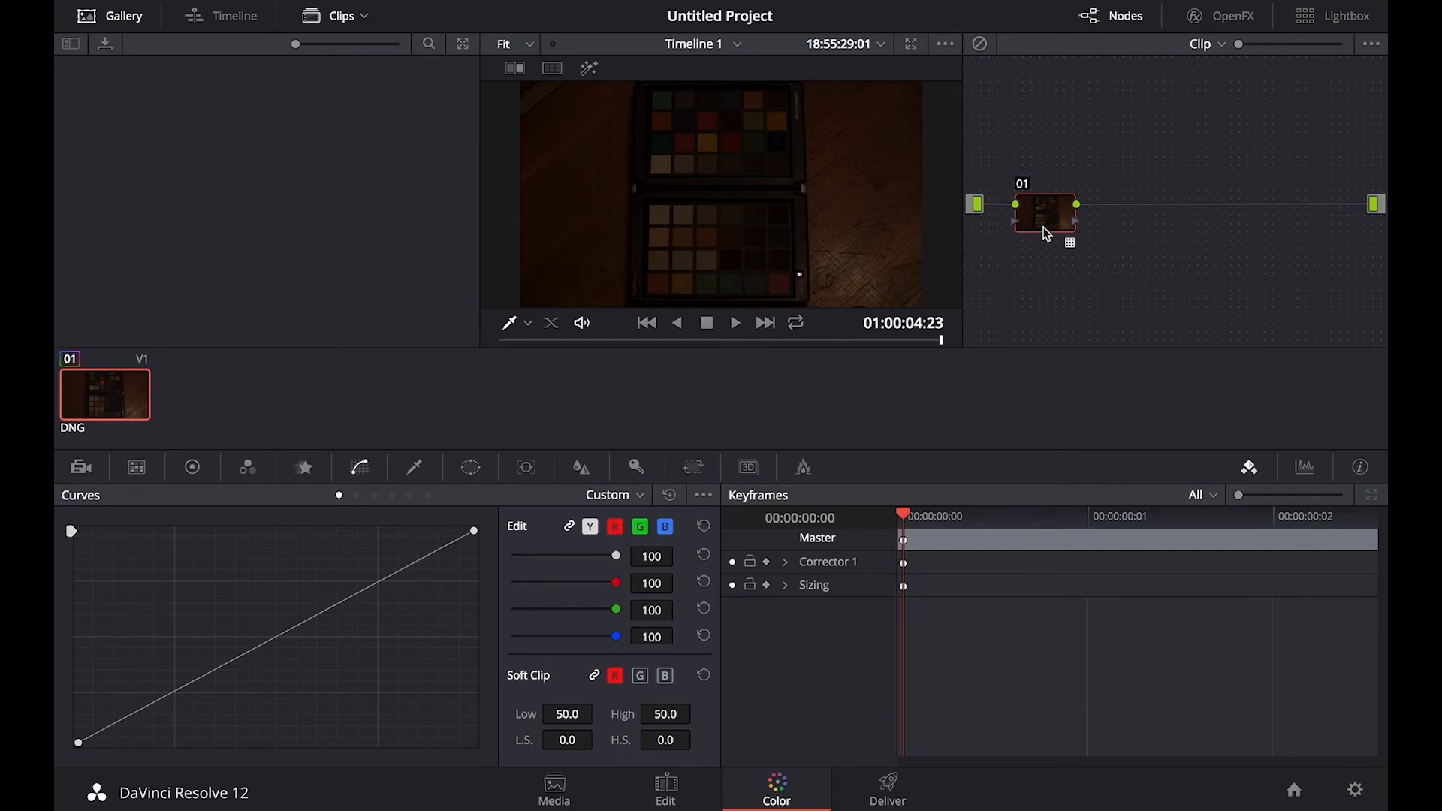
Step: Add a serial node after the LUT node and place it in line with a small gap
key("alt+s")
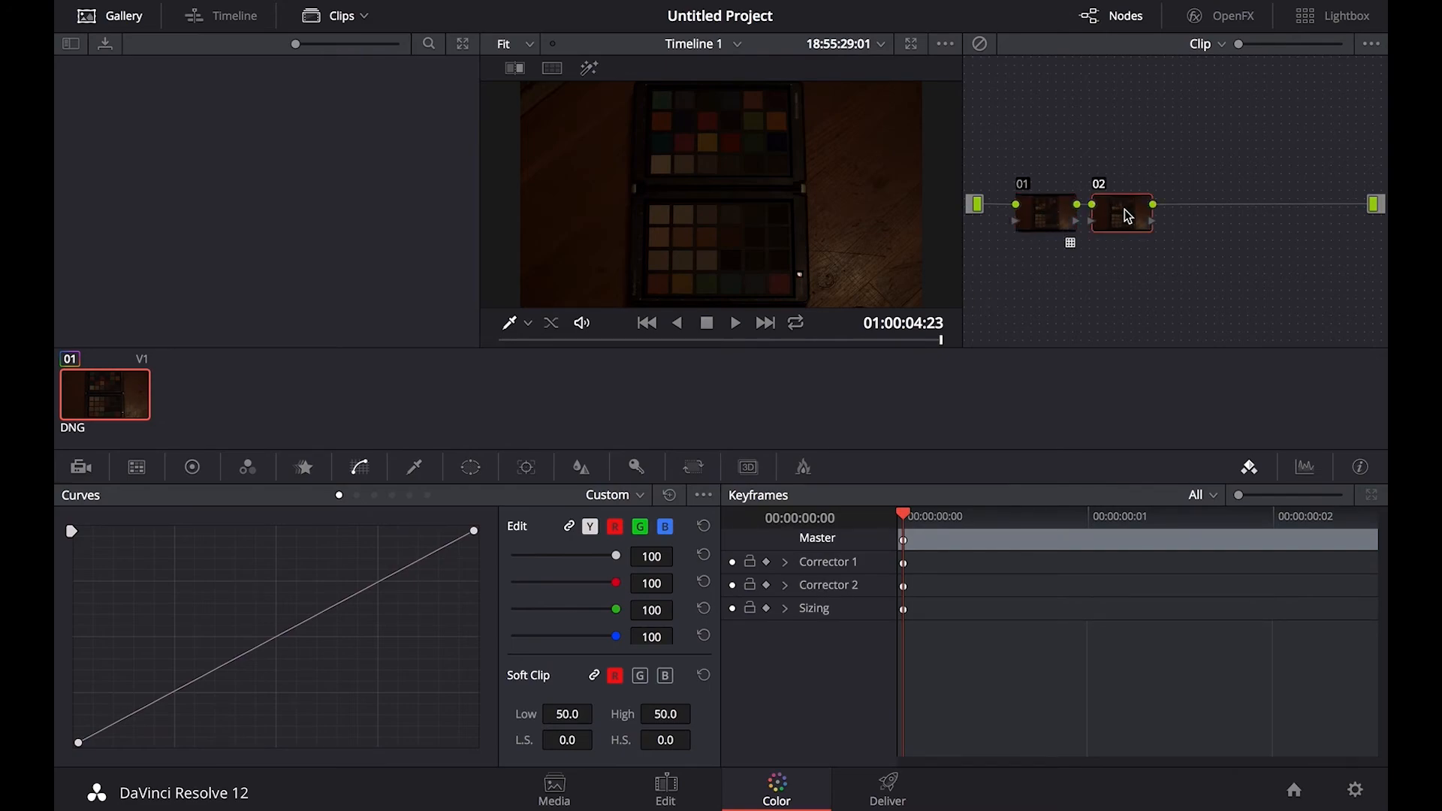
left_click_drag(1115, 218, 1176, 215)
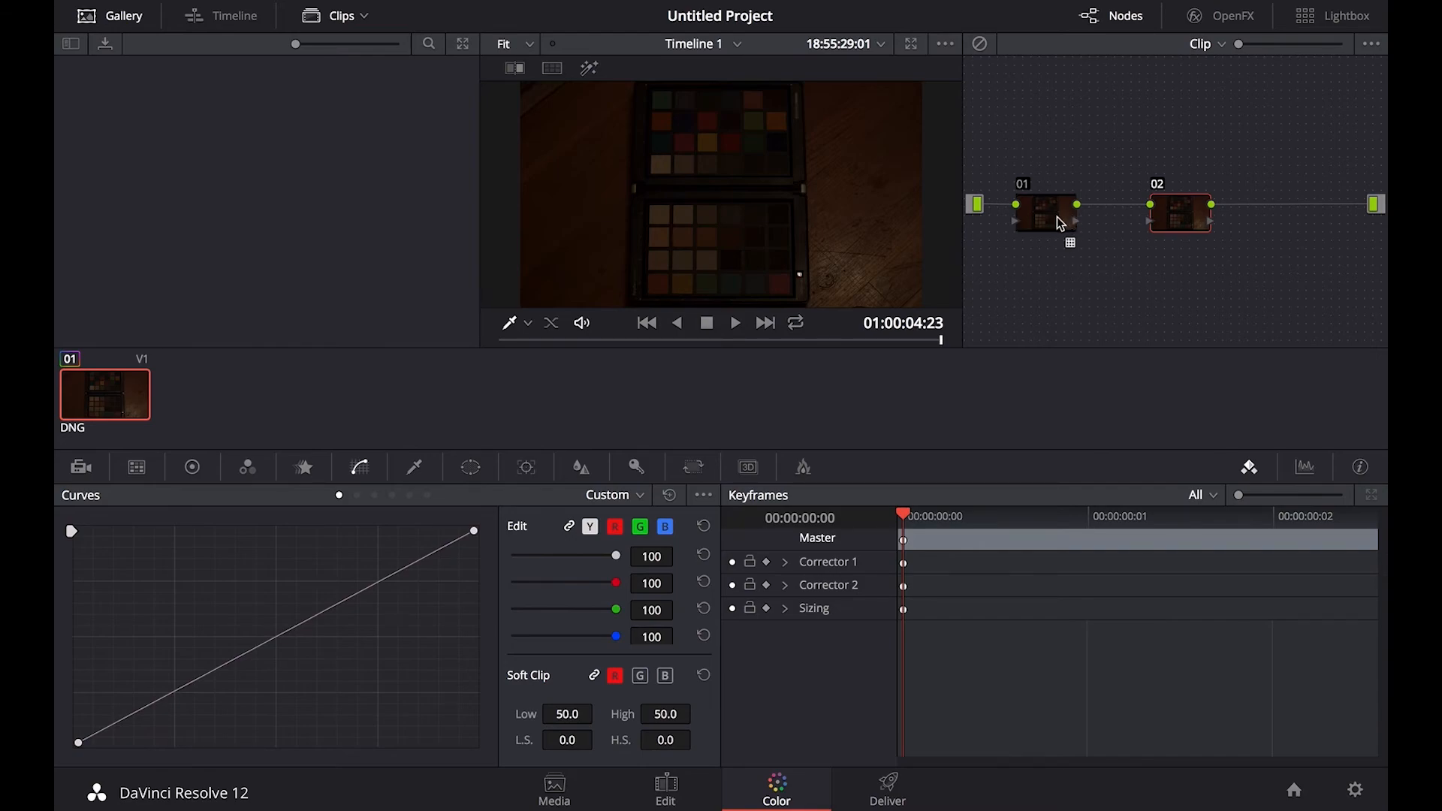
mouse_move(1164, 213)
left_mouse_down()
mouse_move(1137, 204)
mouse_move(1145, 213)
left_mouse_up()
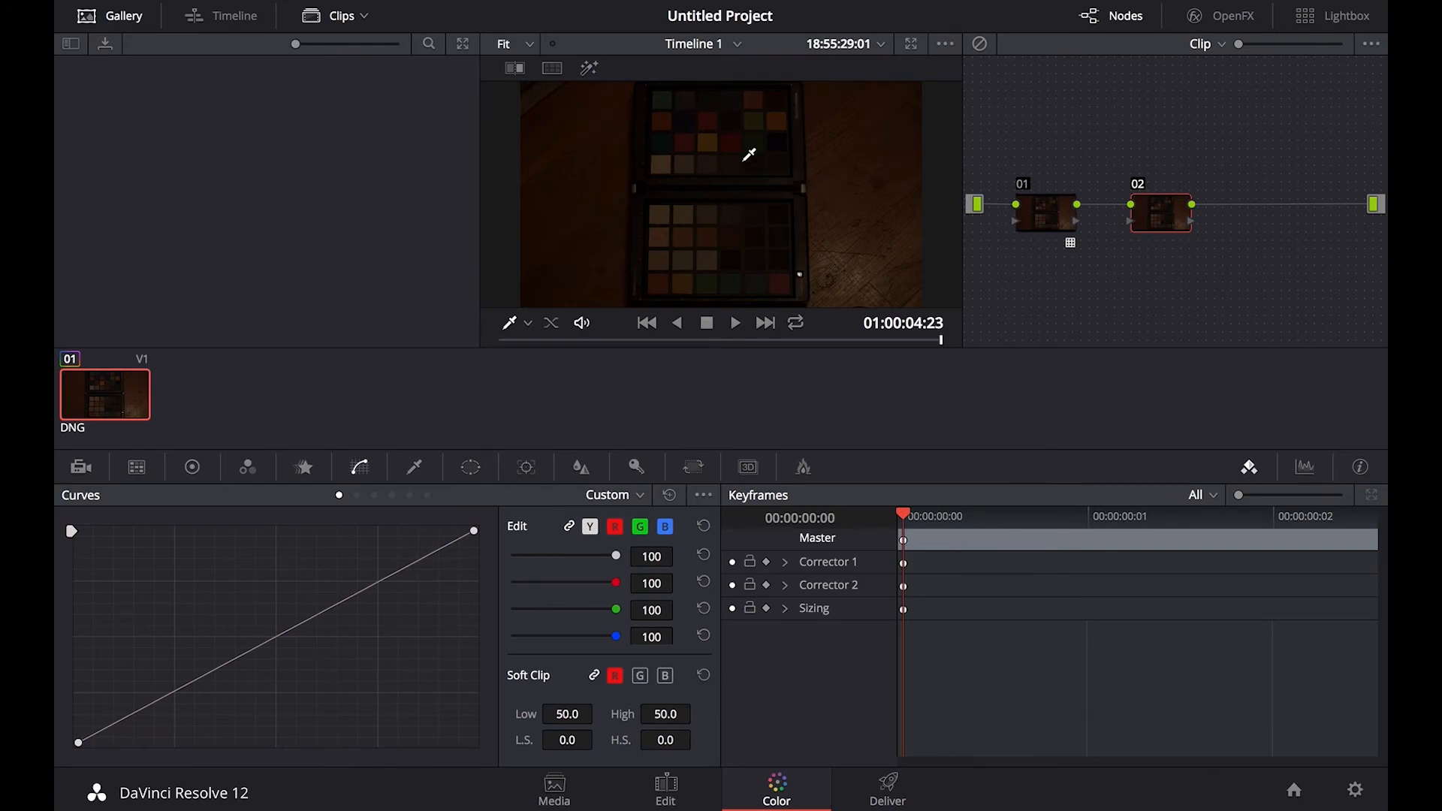
left_click_drag(1055, 227, 1054, 227)
left_click_drag(1183, 217, 1158, 217)
Step: Raise the master Gain of node 02 to about 2.35 with the primaries color wheels
left_click(210, 475)
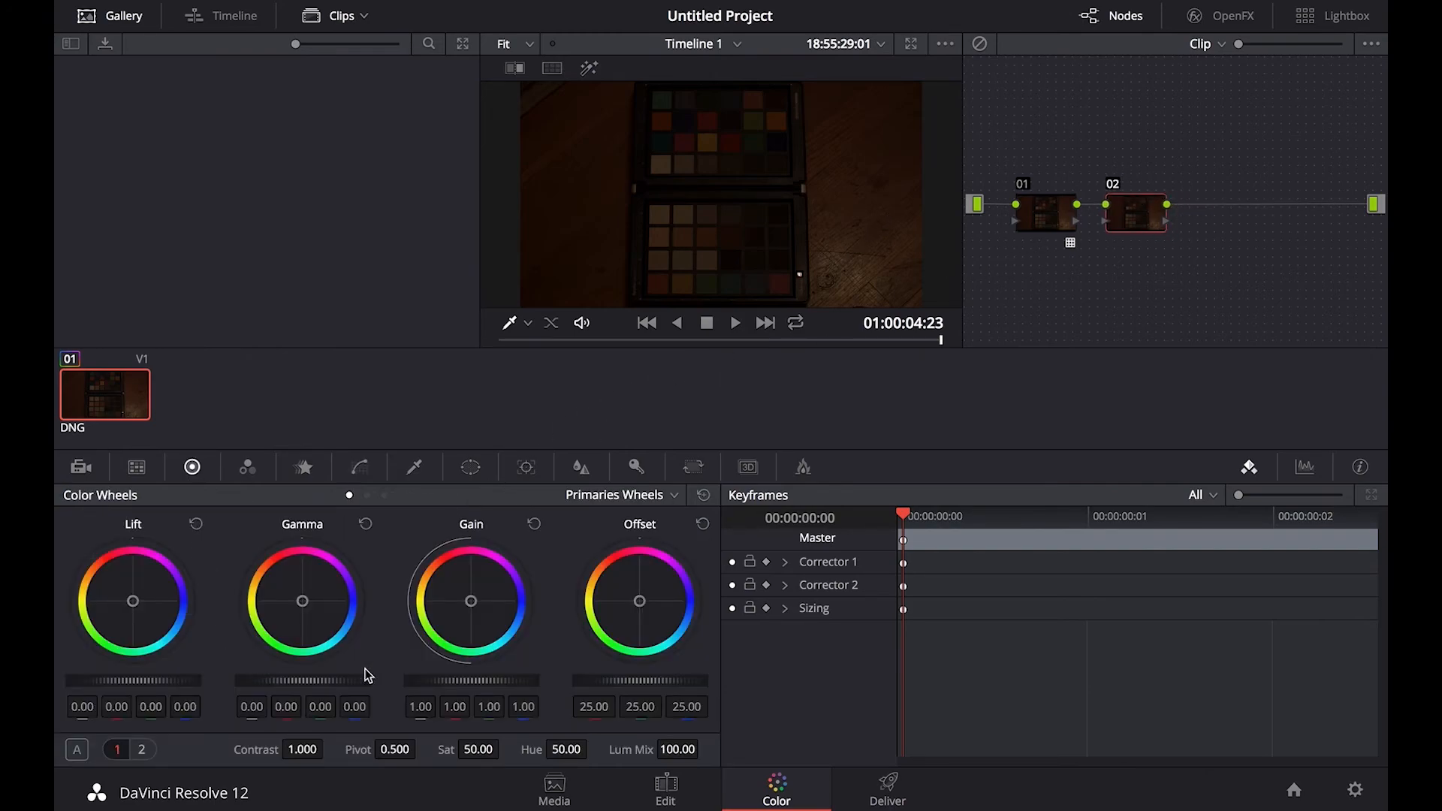
left_click_drag(443, 681, 1374, 624)
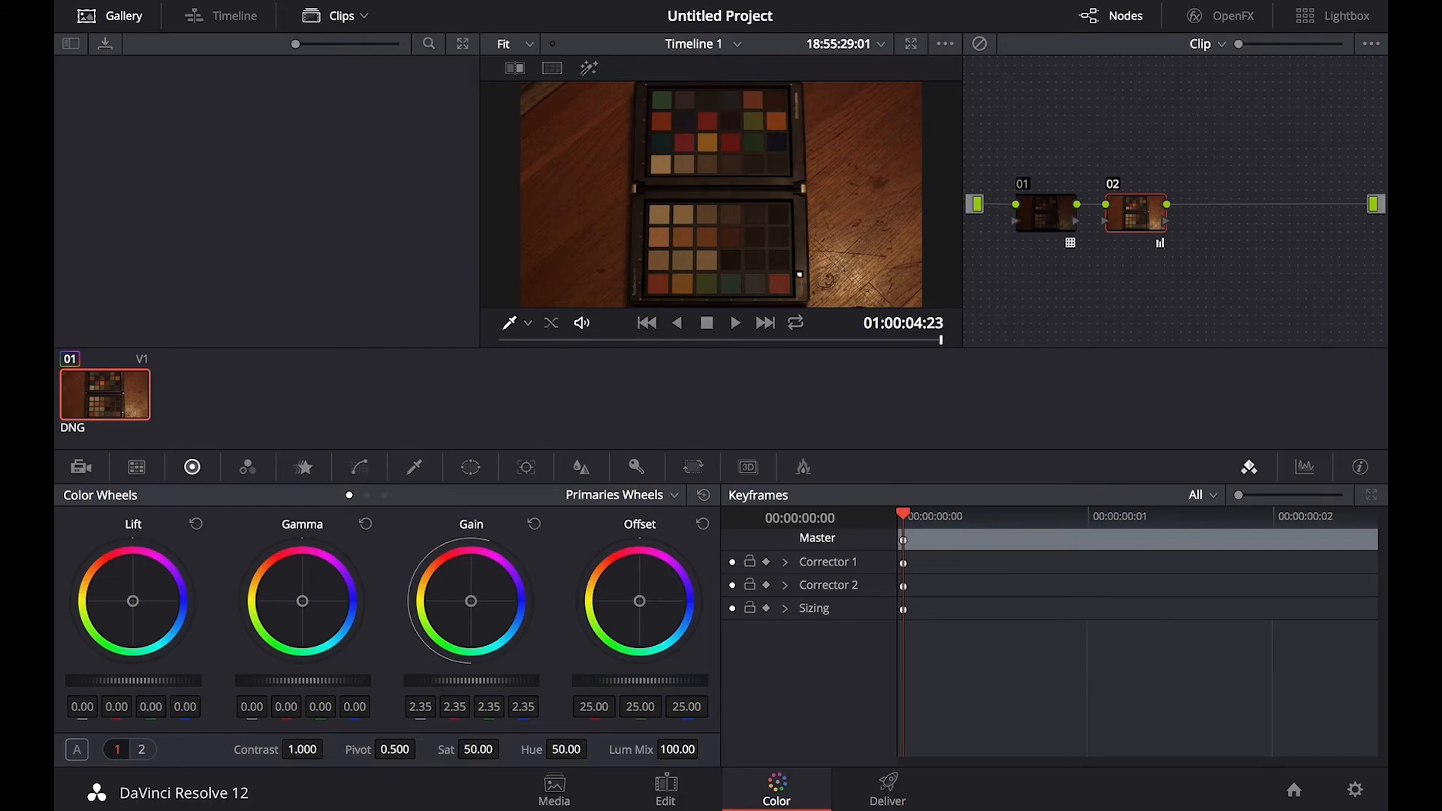
Step: Show the video scopes and move their window below the viewer so the image stays uncovered
left_click(607, 0)
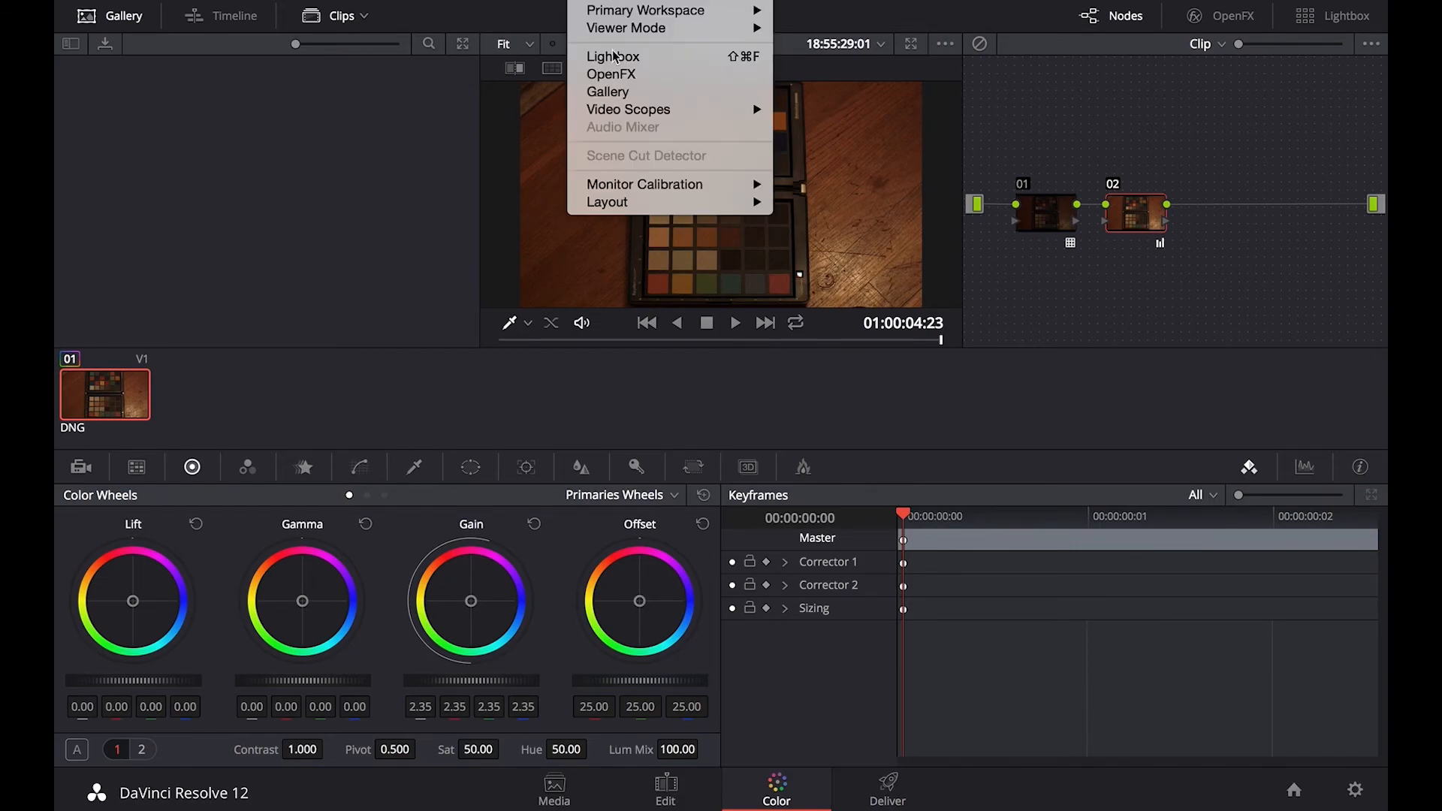
left_click(792, 109)
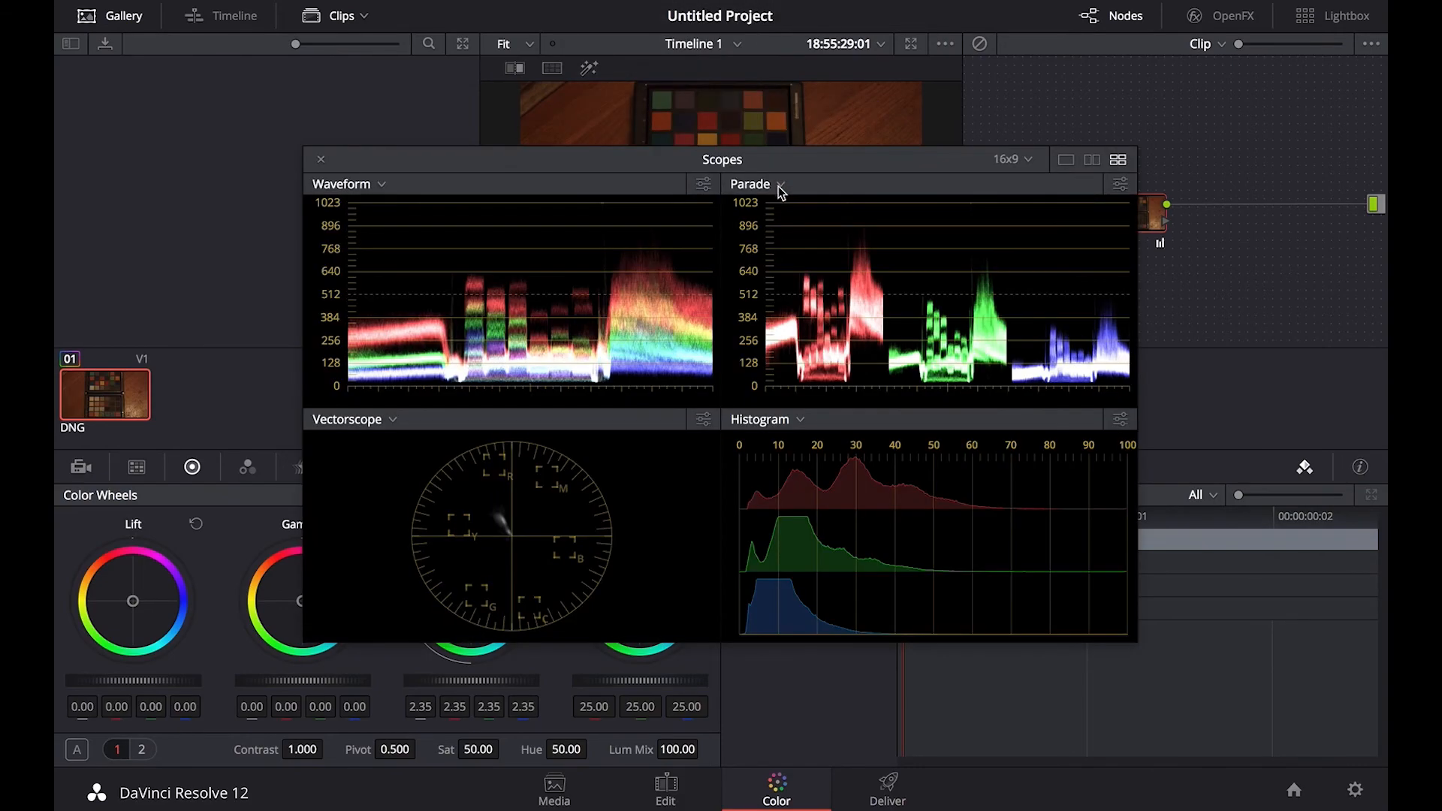
left_click_drag(643, 171, 914, 342)
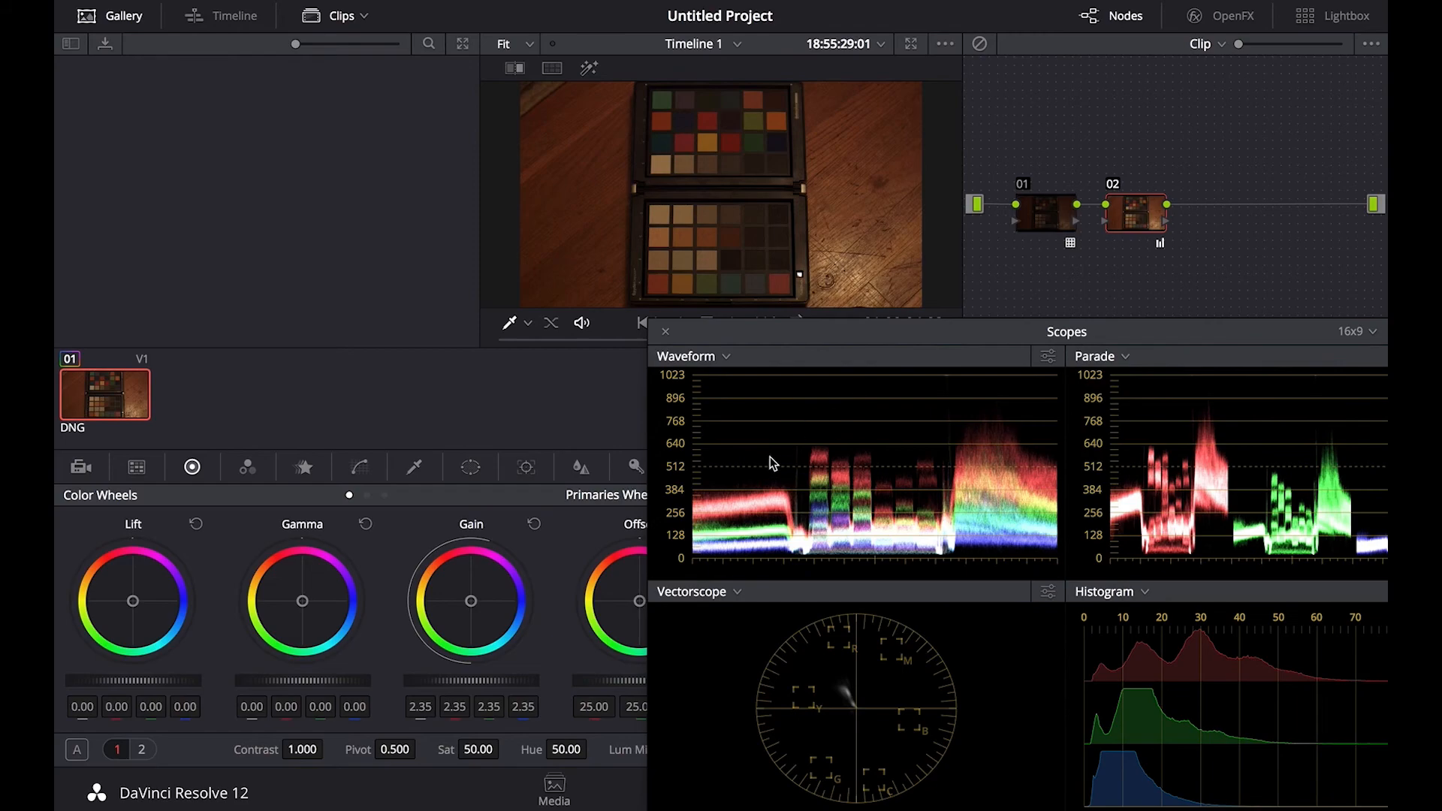
Step: Raise the master Gain of node 02 further to about 4.74
left_click_drag(459, 682, 1231, 664)
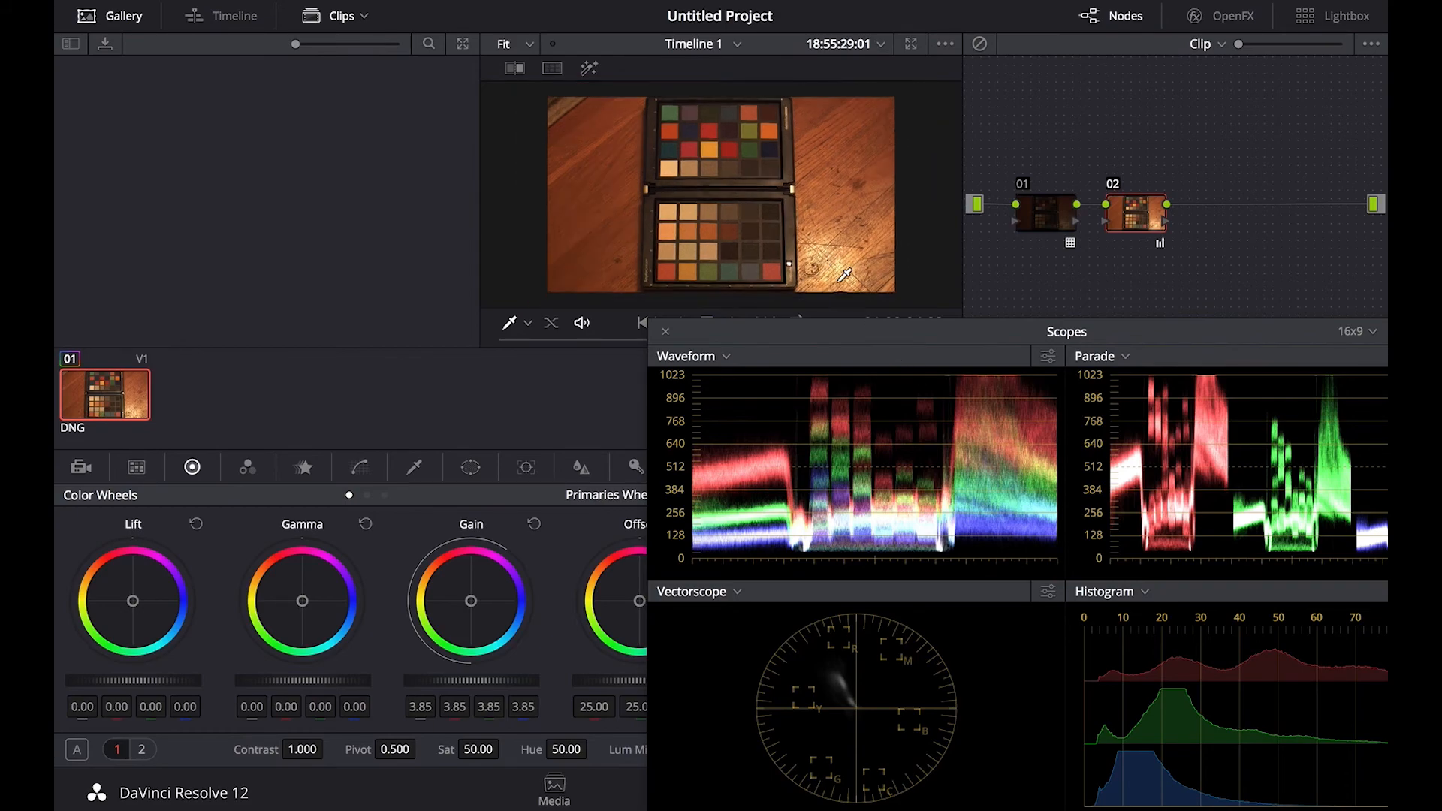
scroll(848, 271, "up", 1)
scroll(846, 272, "up", 1)
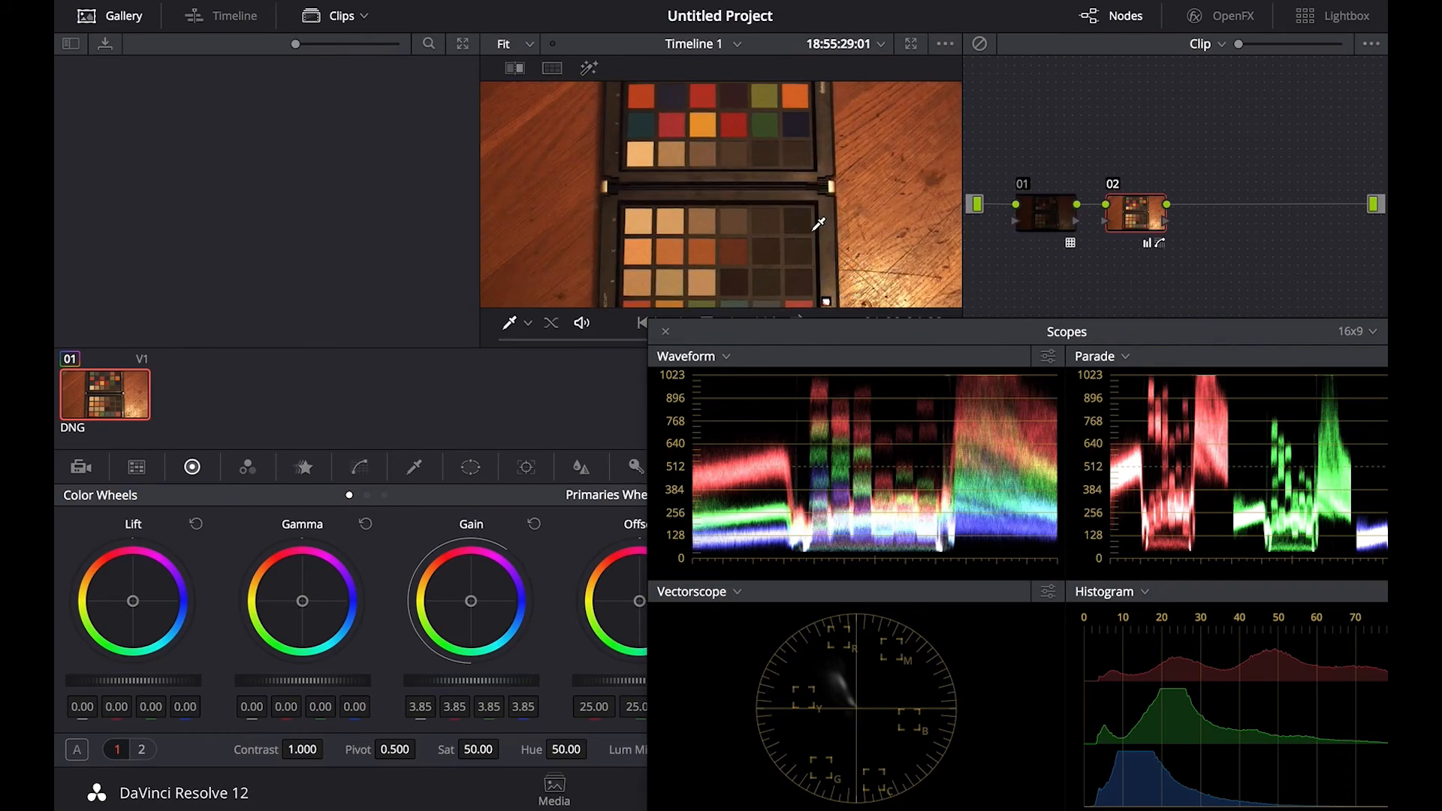
scroll(885, 248, "up", 1)
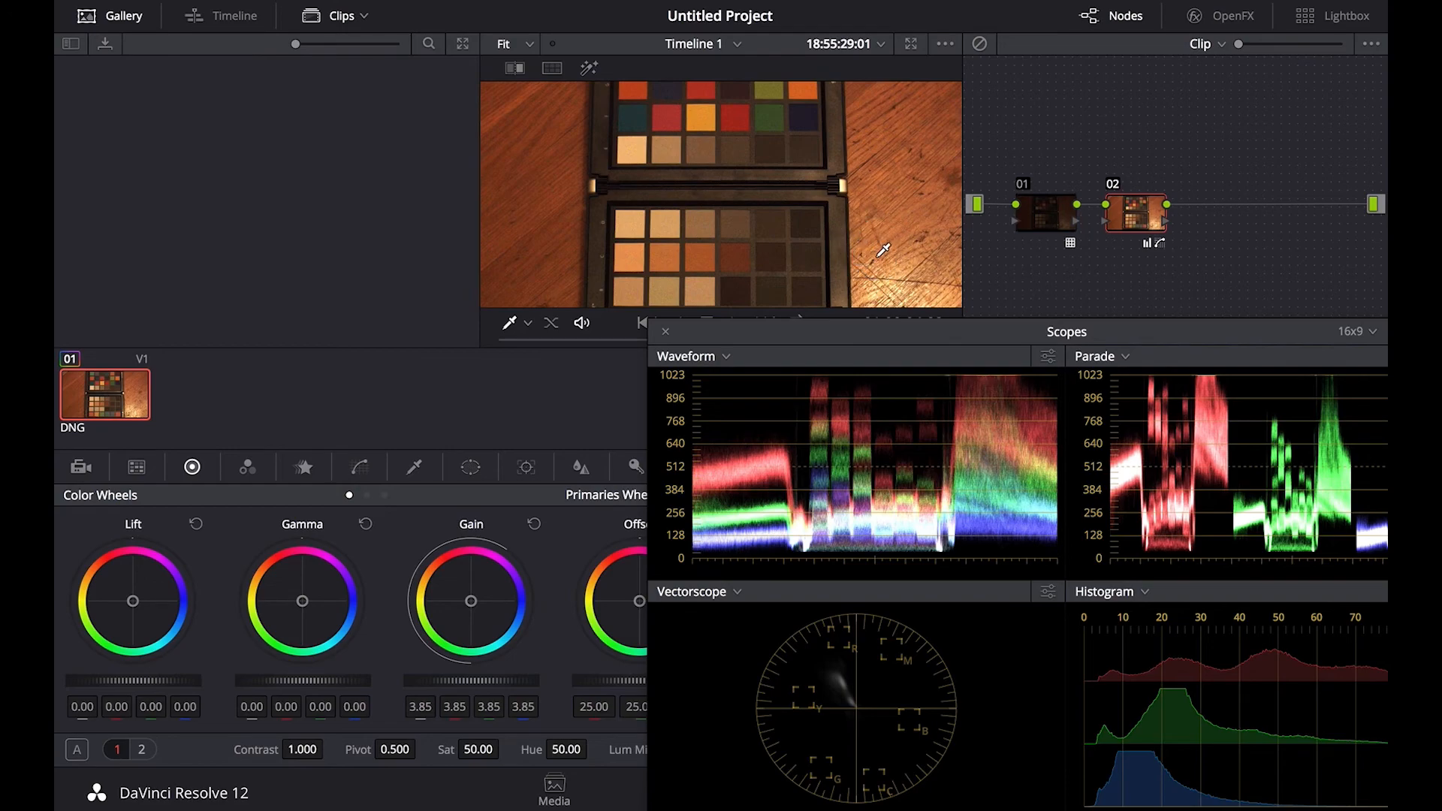
scroll(890, 246, "up", 1)
scroll(909, 280, "up", 1)
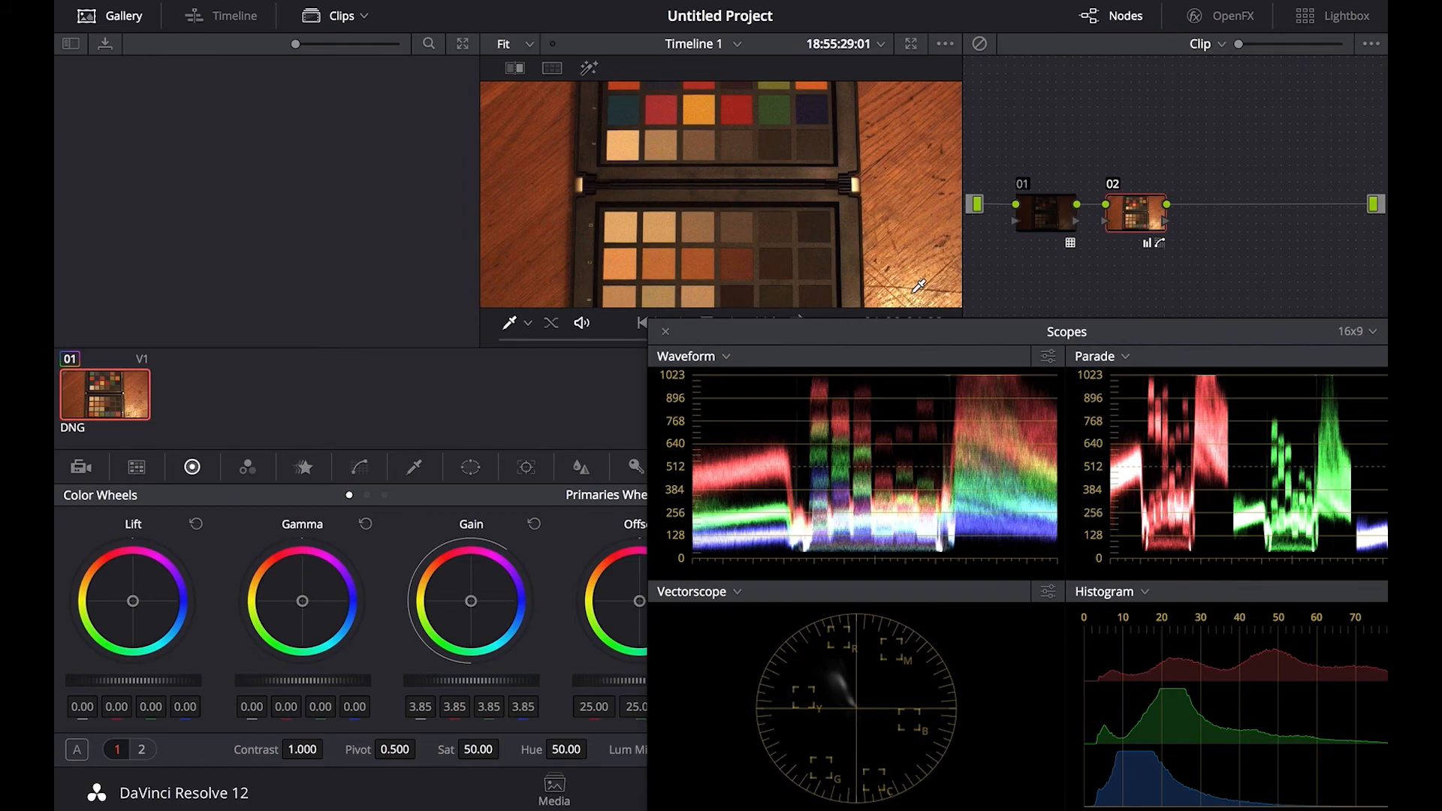
left_click_drag(461, 685, 598, 669)
left_click_drag(968, 629, 1094, 628)
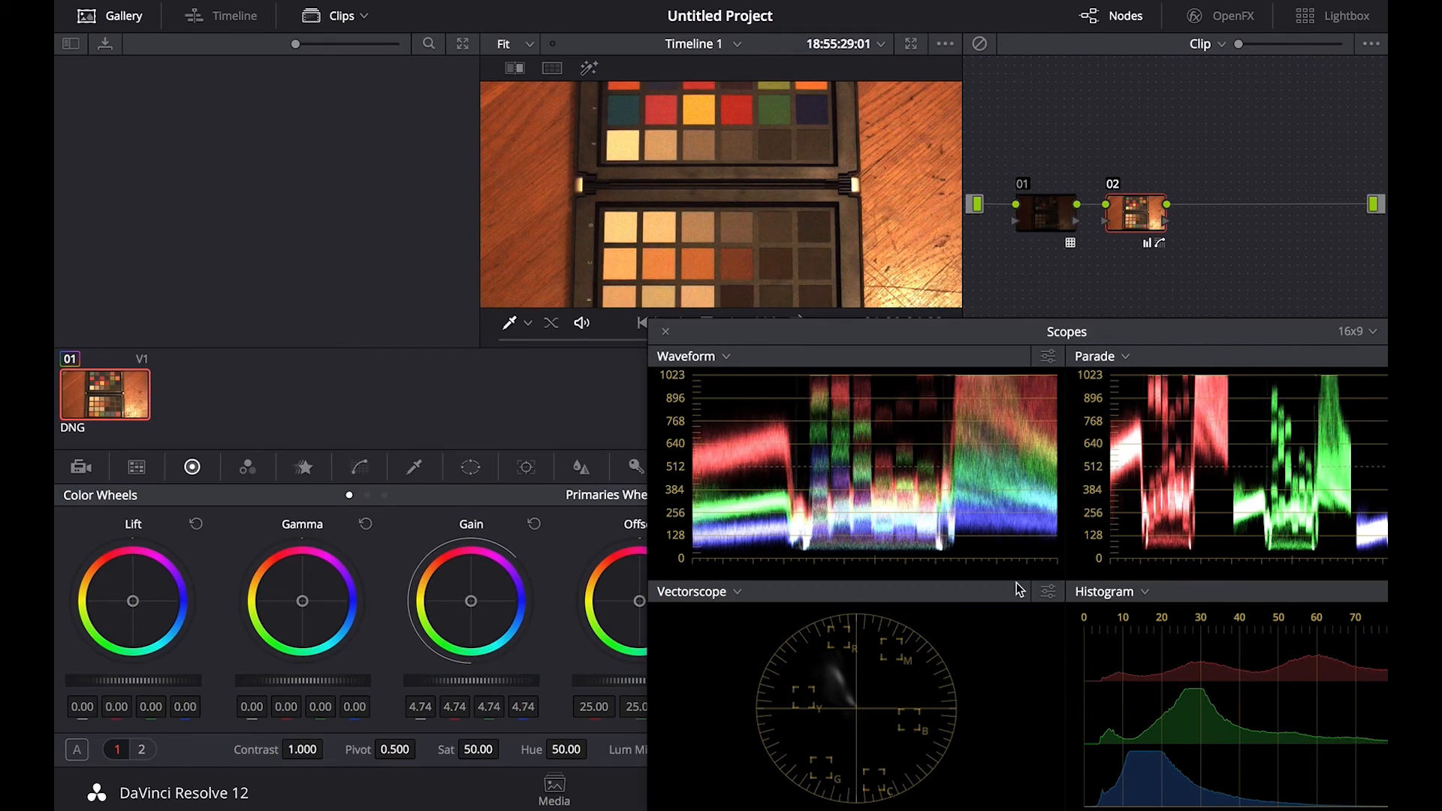
Step: Enlarge the viewer to fill the workspace and reopen the video scopes over the image
key("alt+s")
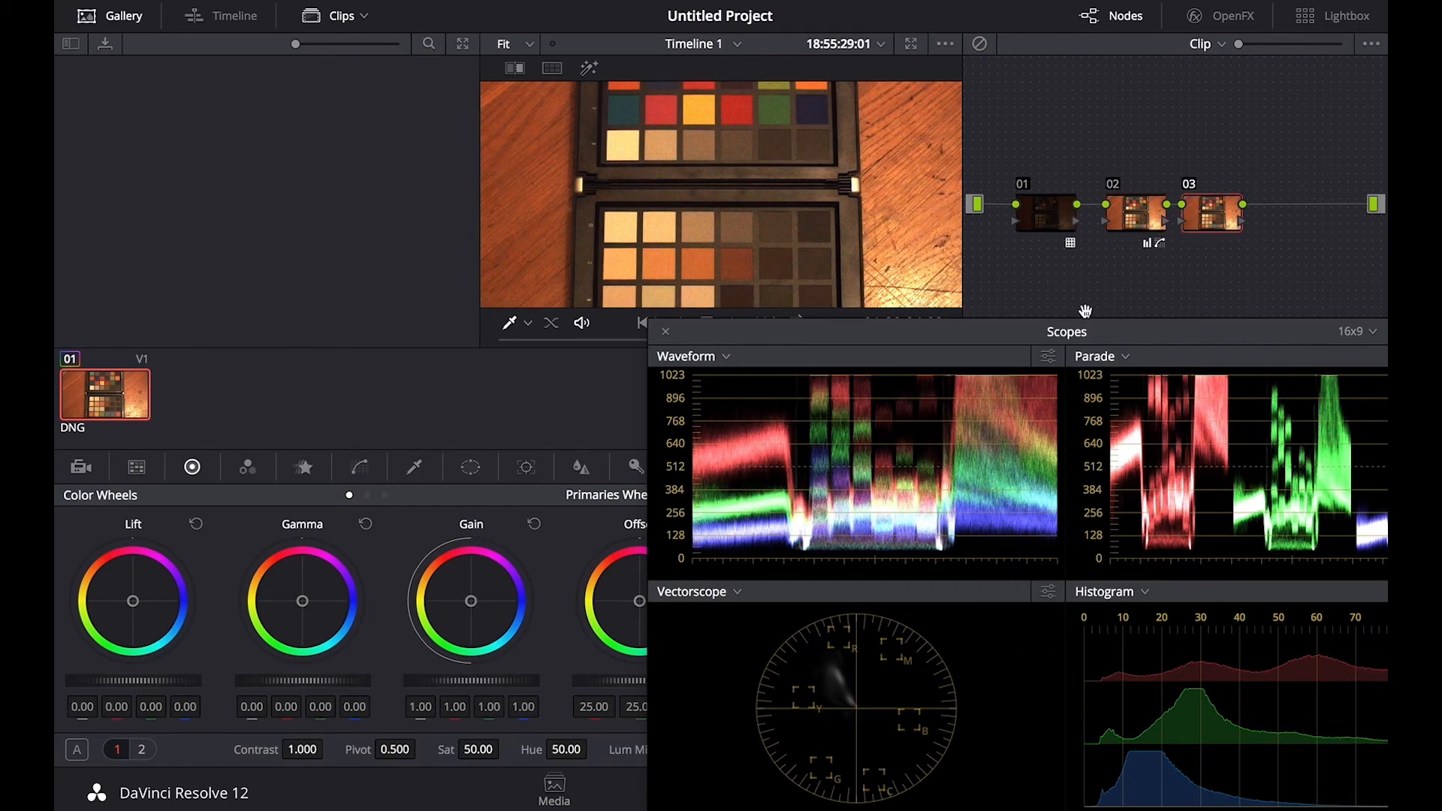
key("ctrl+z")
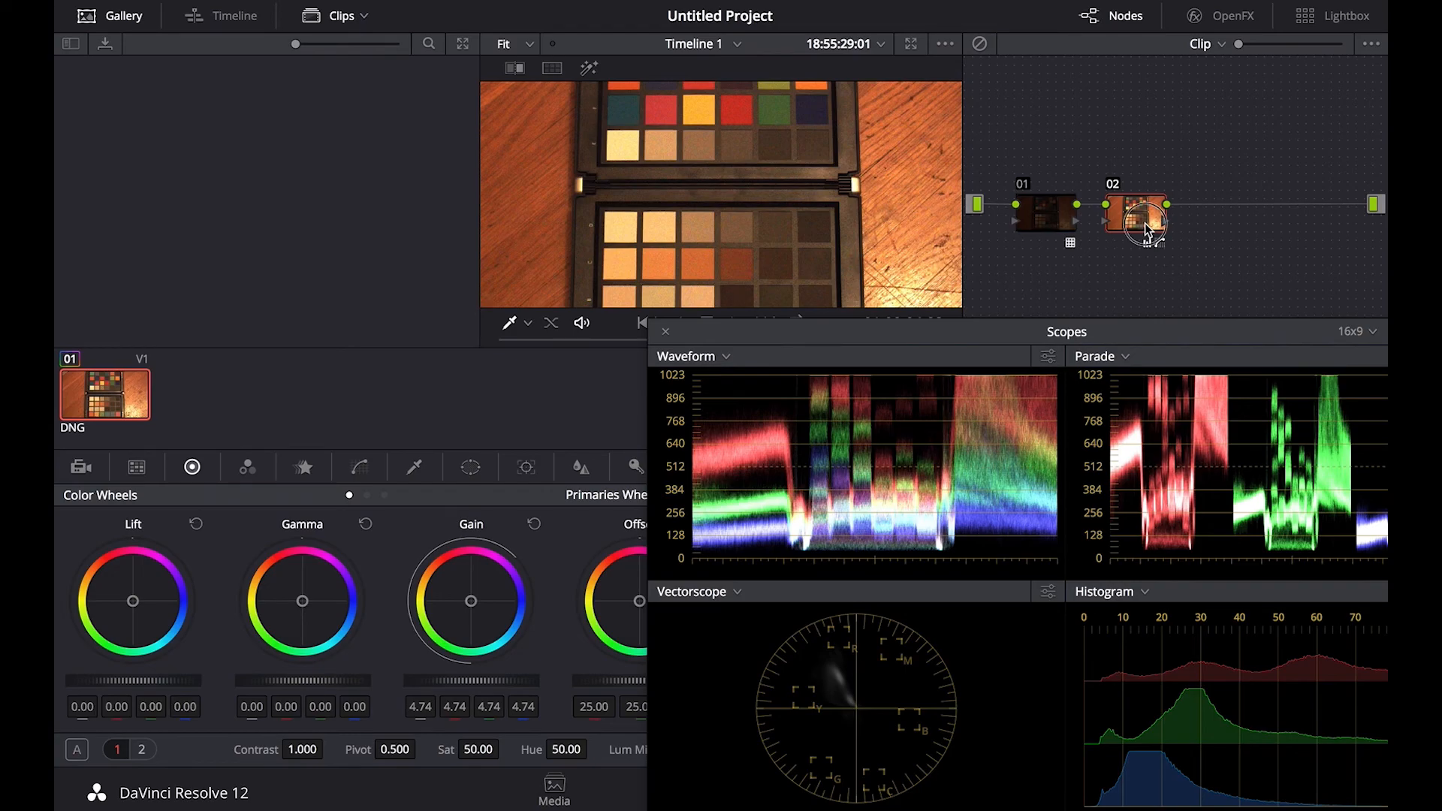
key("alt+f")
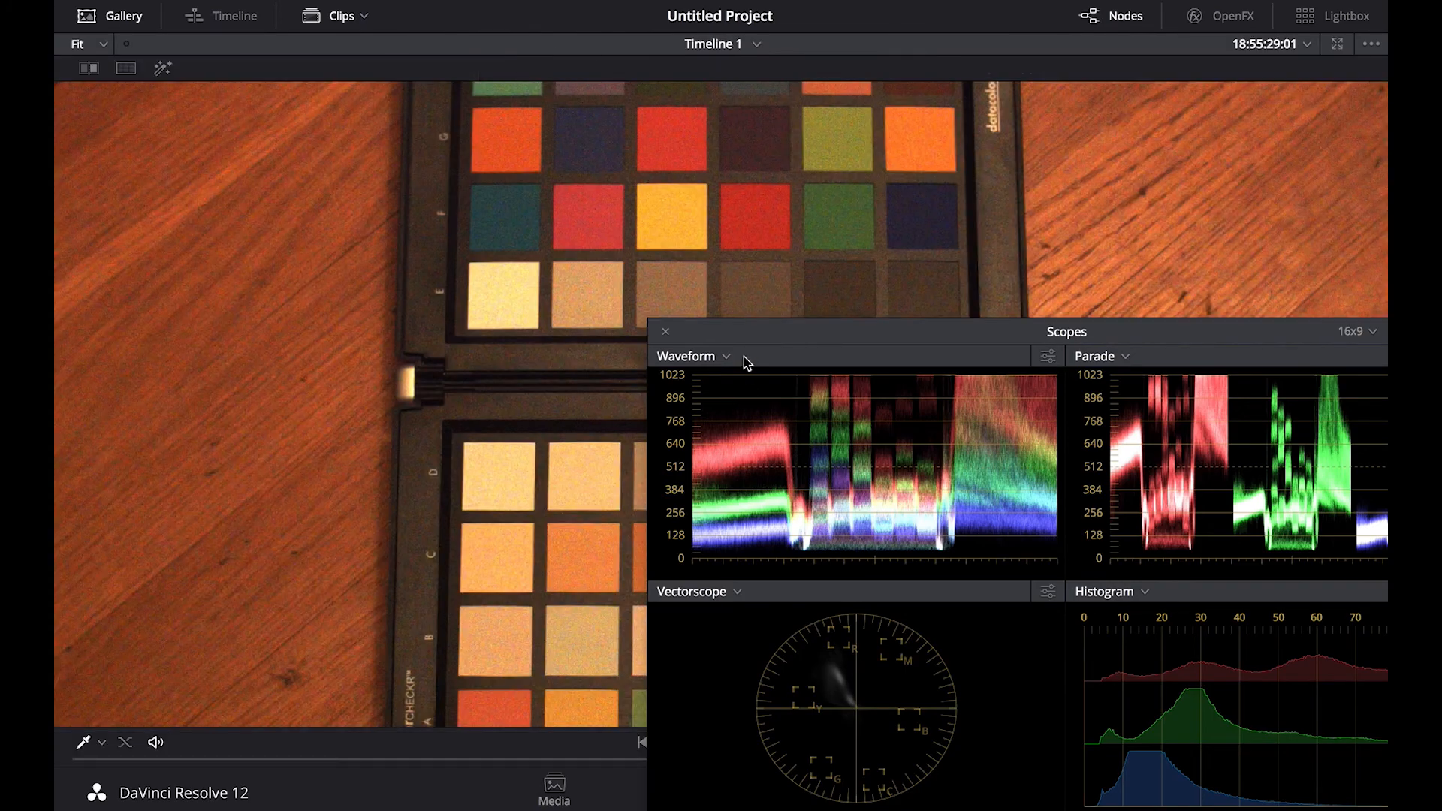
key("ctrl+shift+w")
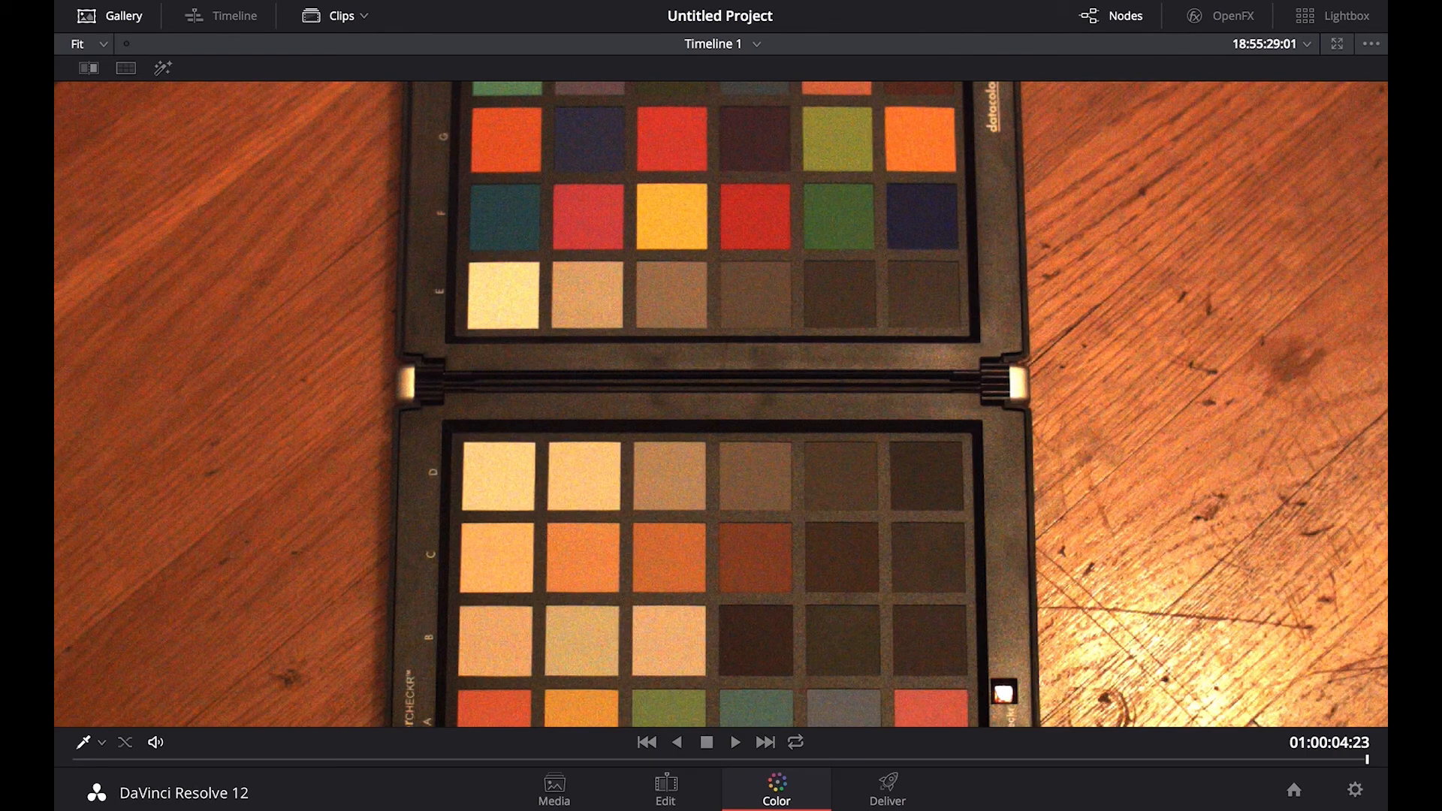
key("ctrl+shift+w")
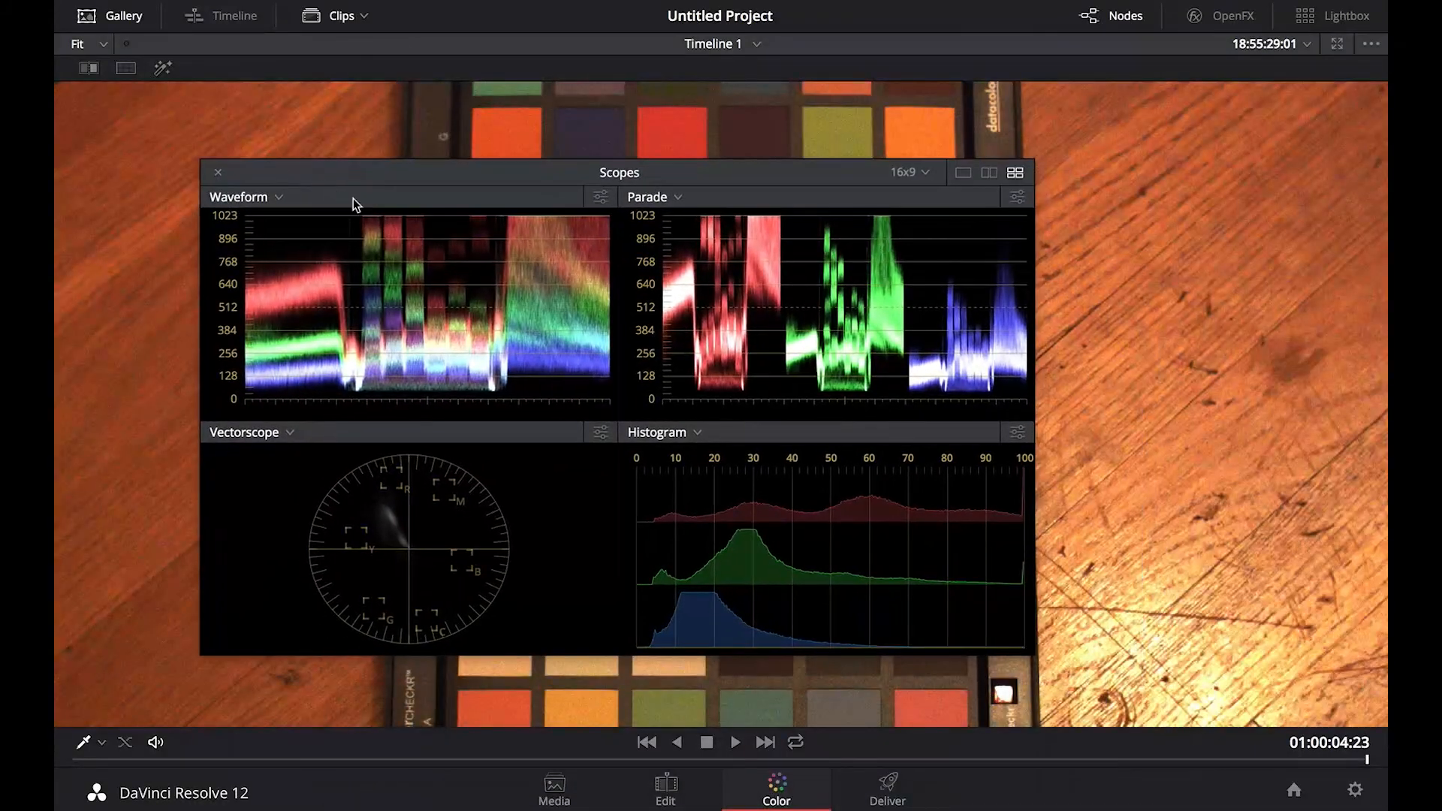
Step: Move the floating scopes window off the viewer so the whole color chart image is uncovered
left_click_drag(539, 182, 544, 324)
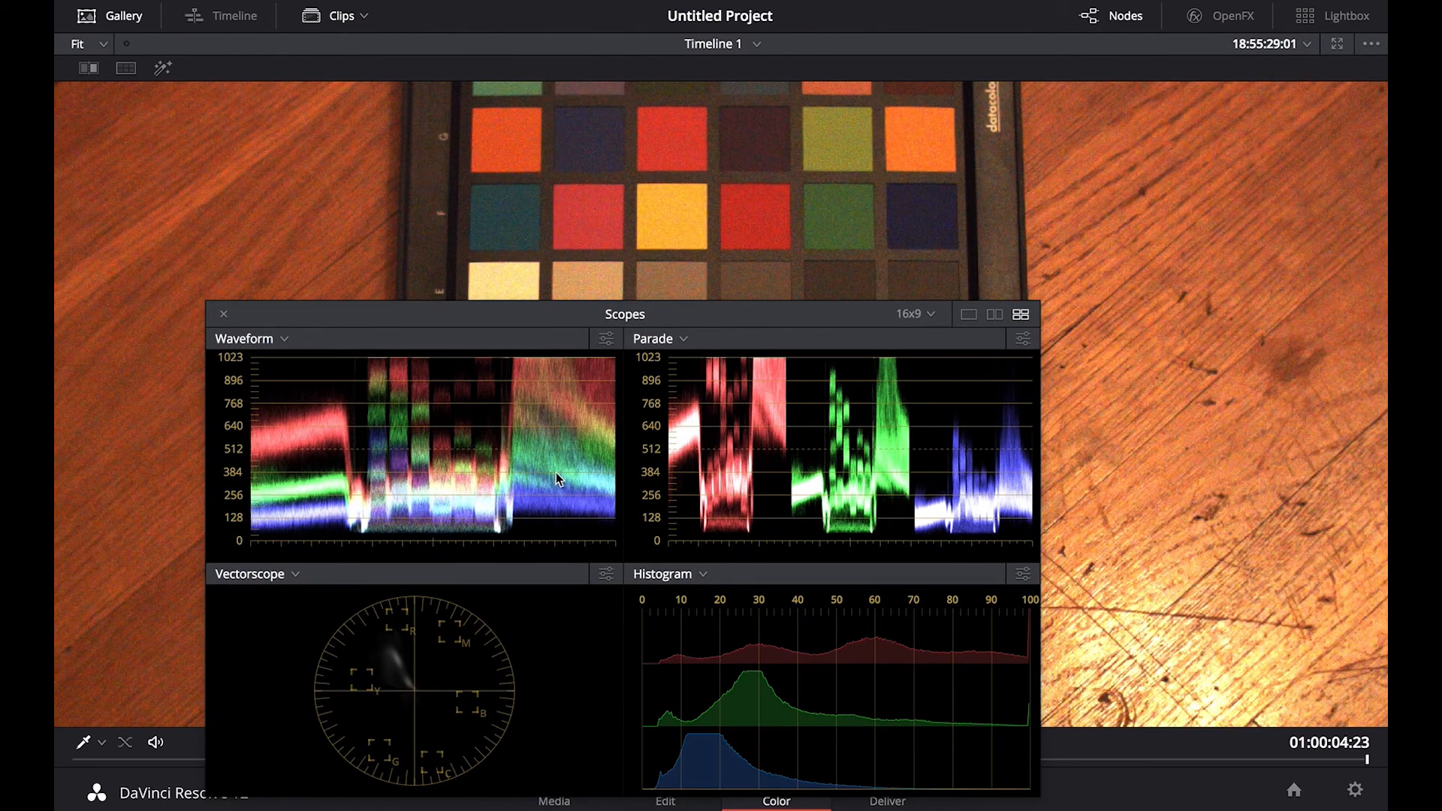
left_click_drag(480, 322, 559, 224)
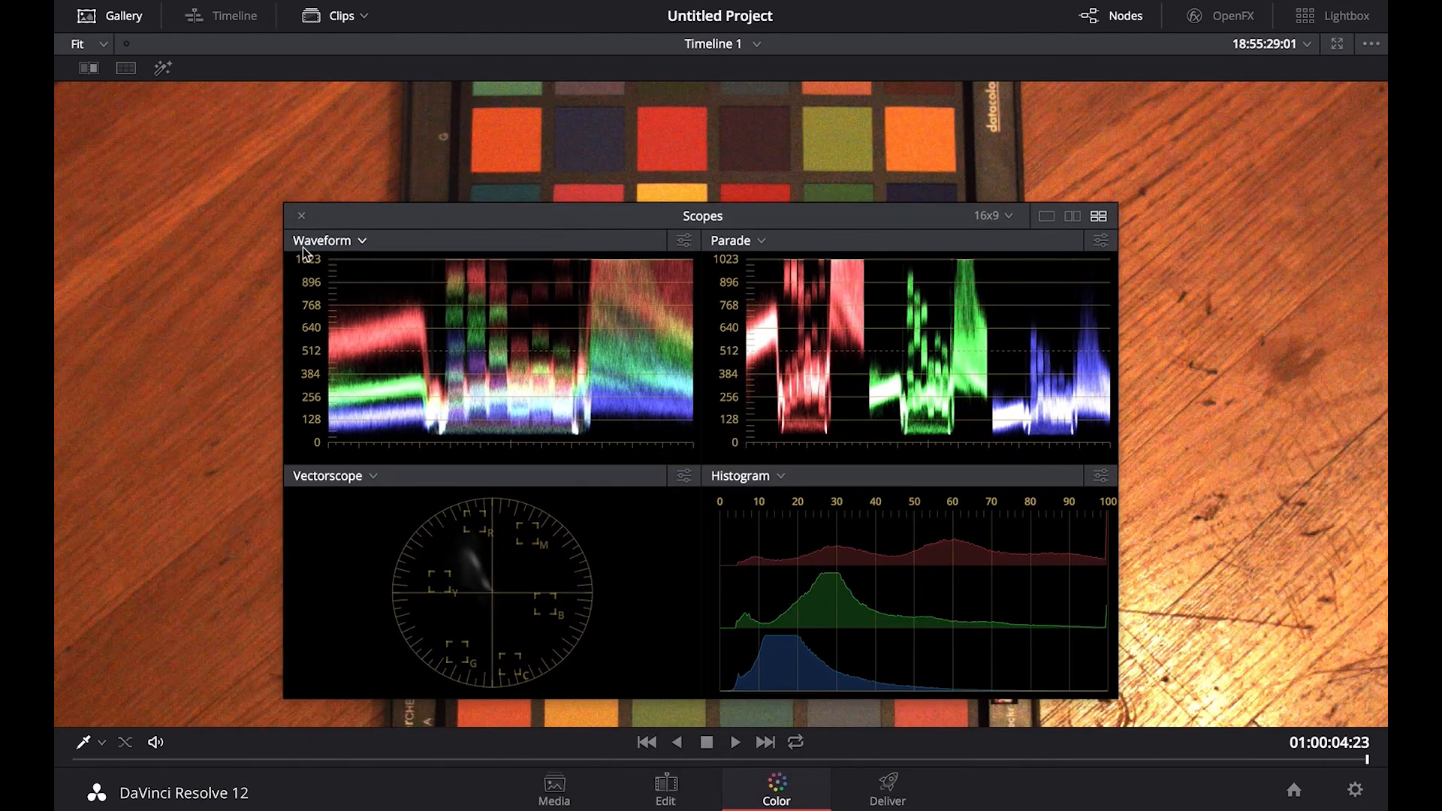
left_click_drag(340, 216, 1427, 218)
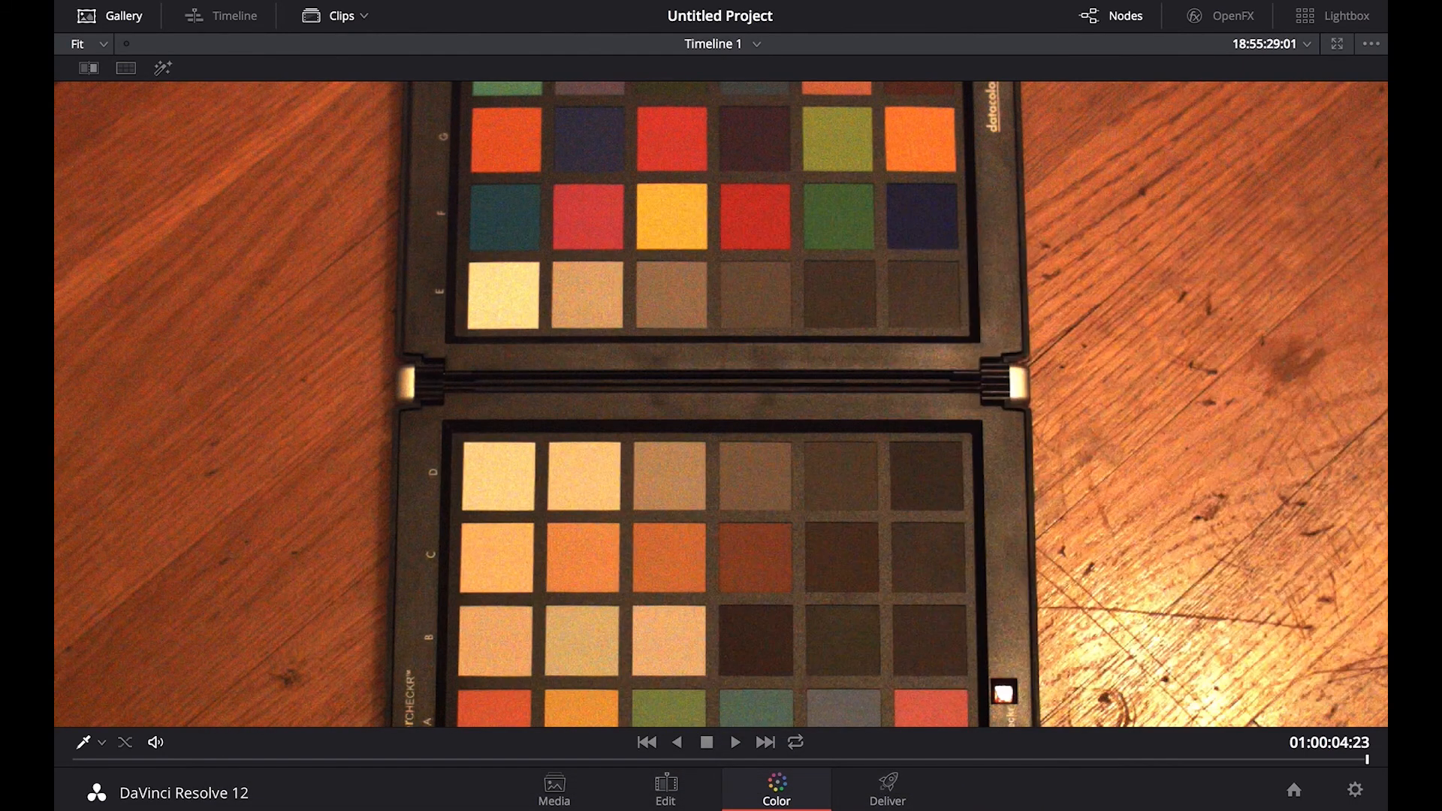
Step: On the Deliver page, set the render to individual source clips in EXR format with the RGB half (PIZ Compression) codec
left_click(894, 798)
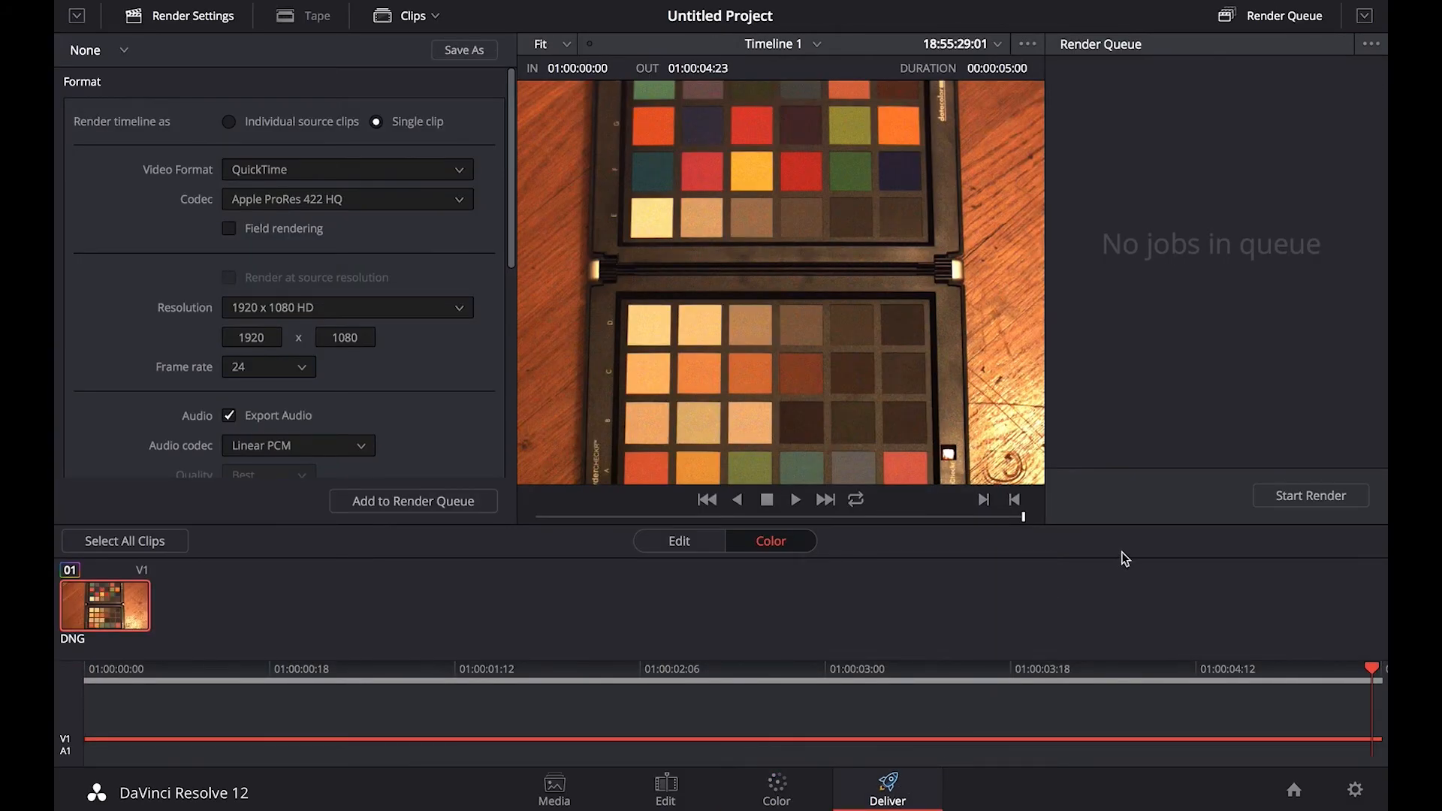
left_click(509, 197)
left_click(229, 121)
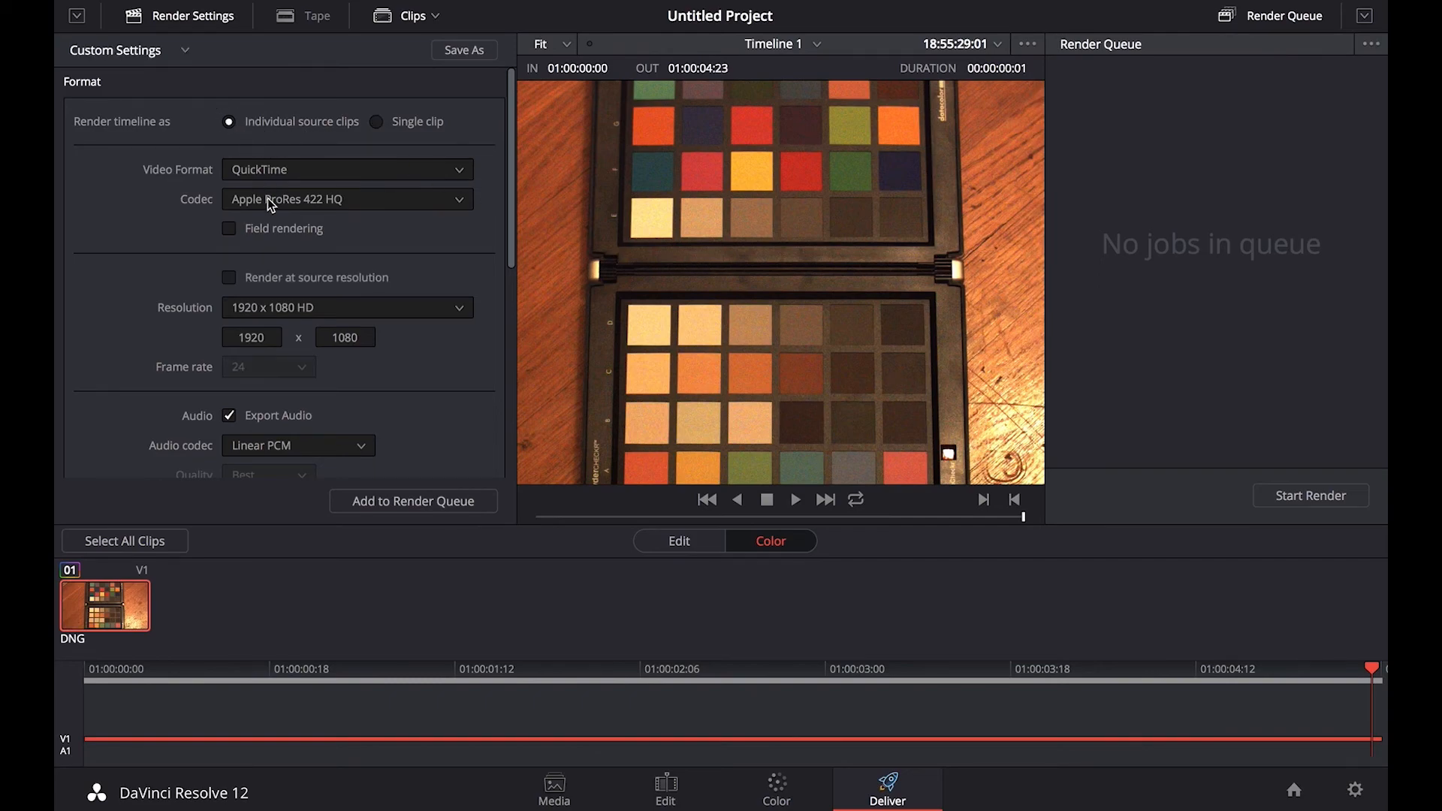
left_click(327, 169)
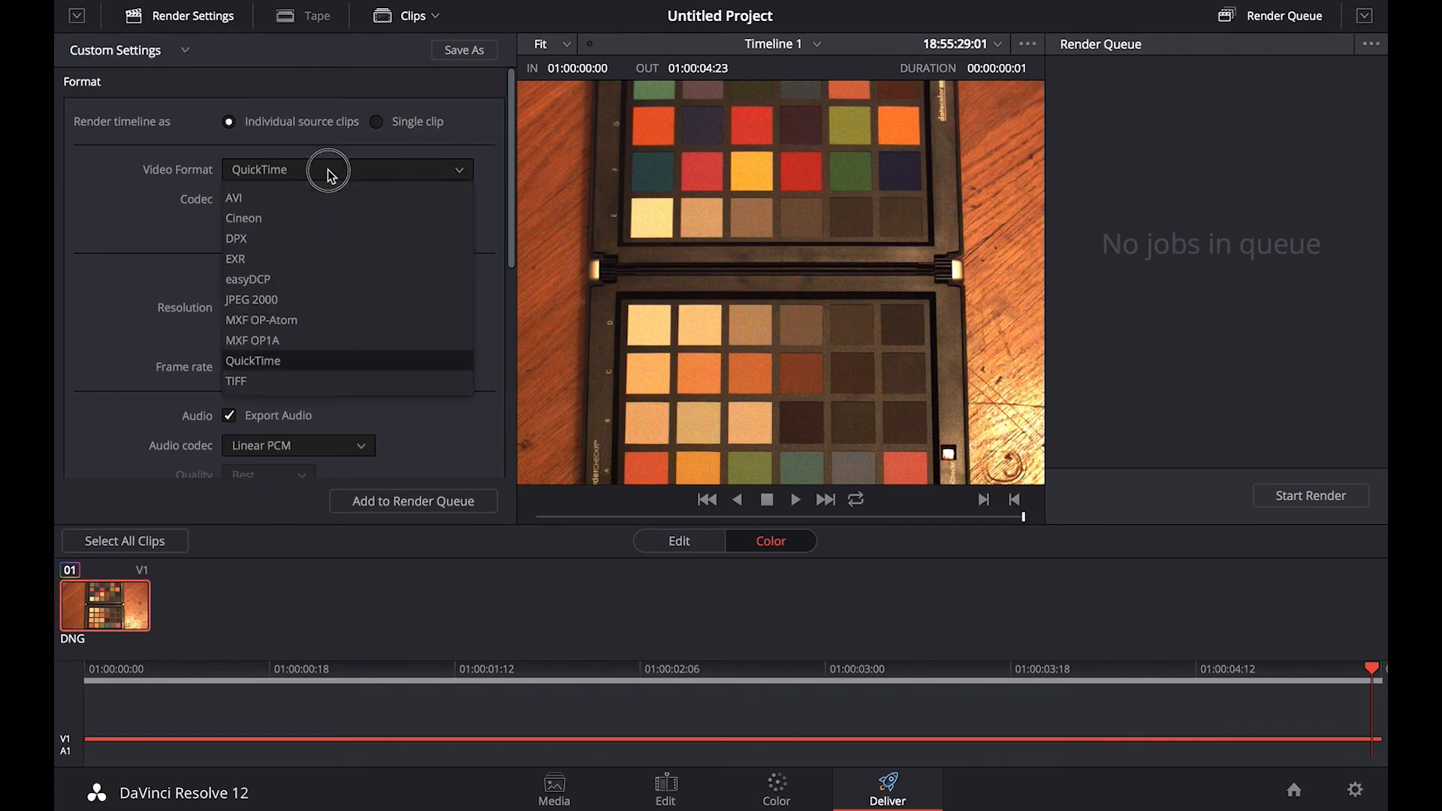
left_click(263, 257)
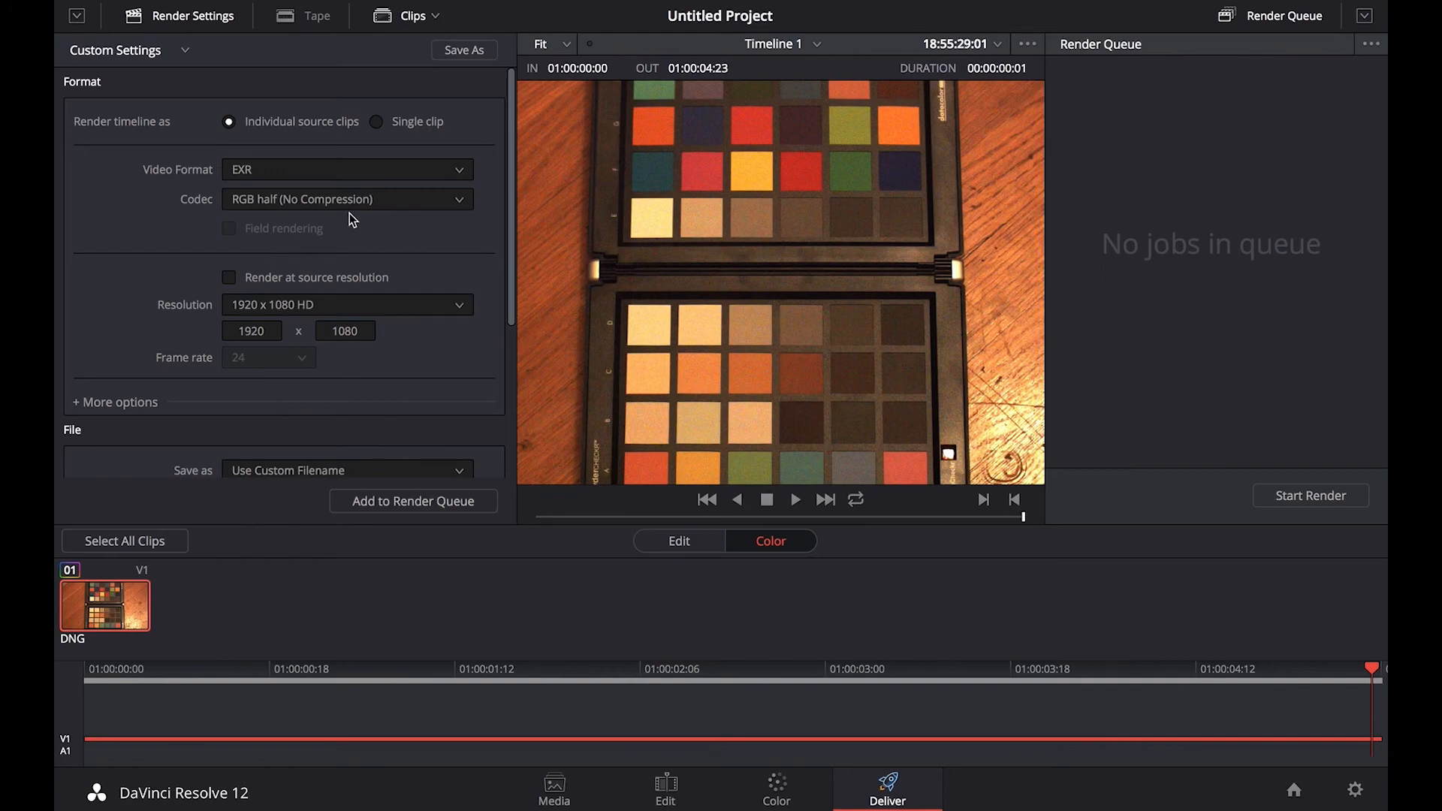
left_click(398, 204)
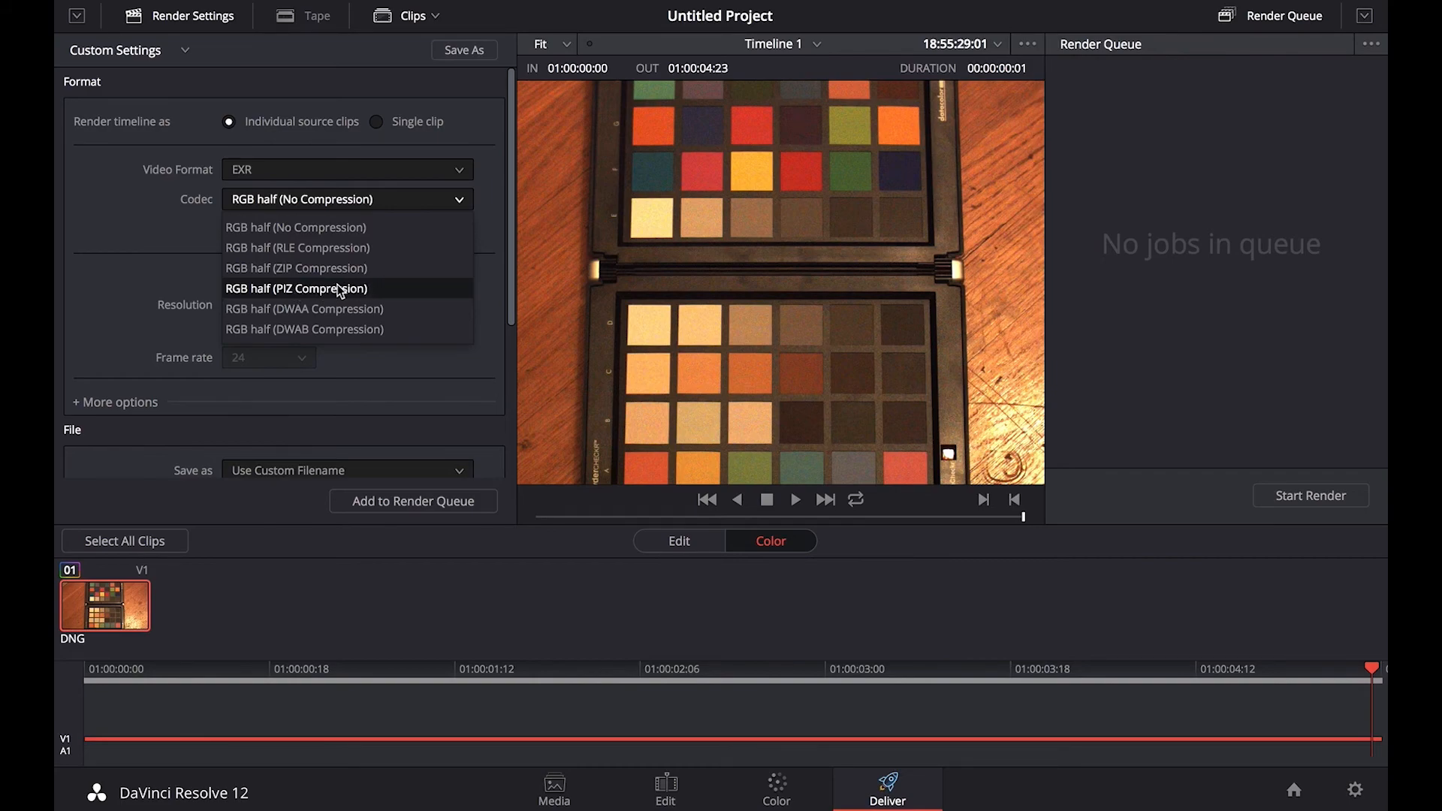
left_click(365, 289)
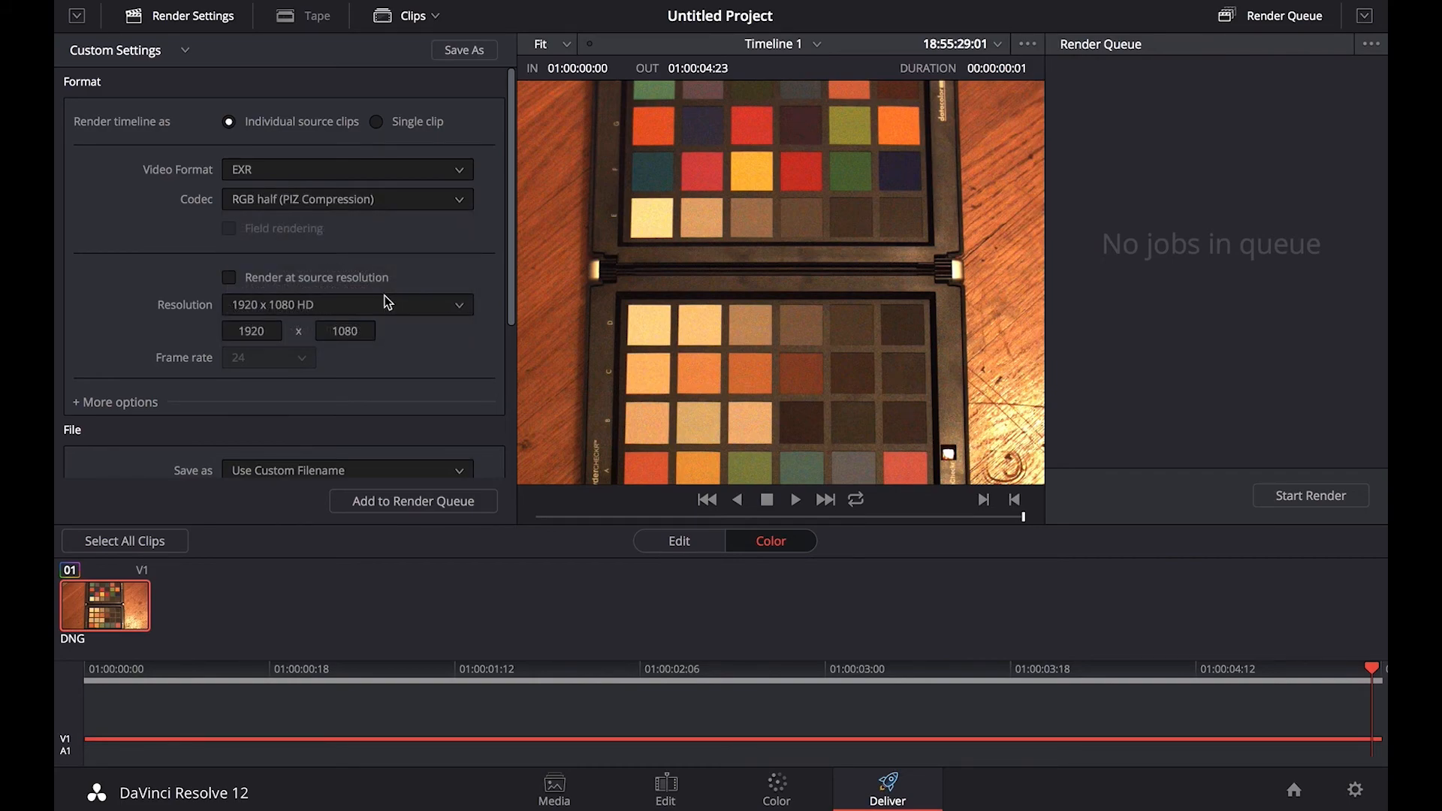
Step: Enable rendering at source resolution and set the video/data level to Data (0-1023)
left_click(230, 279)
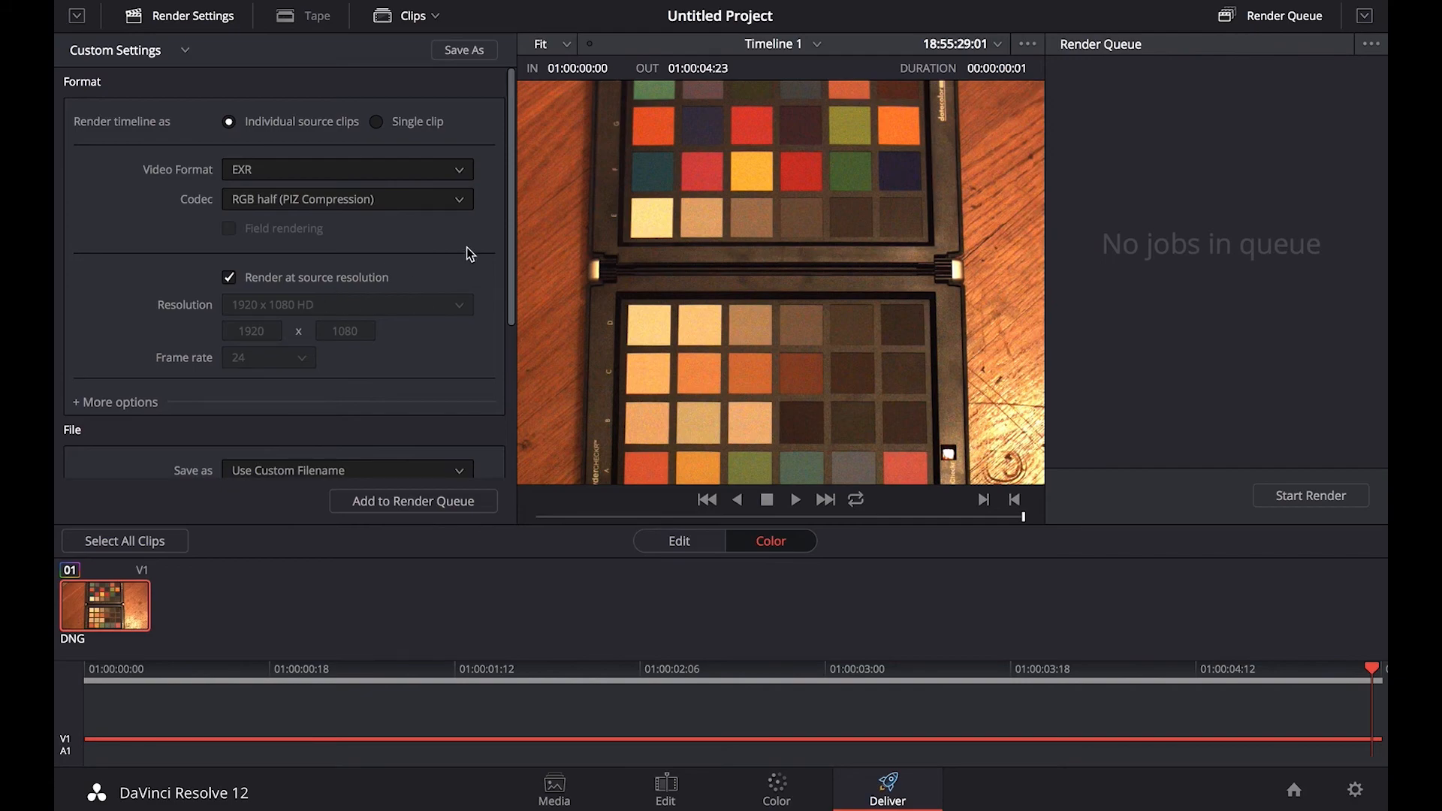
left_click_drag(512, 250, 503, 271)
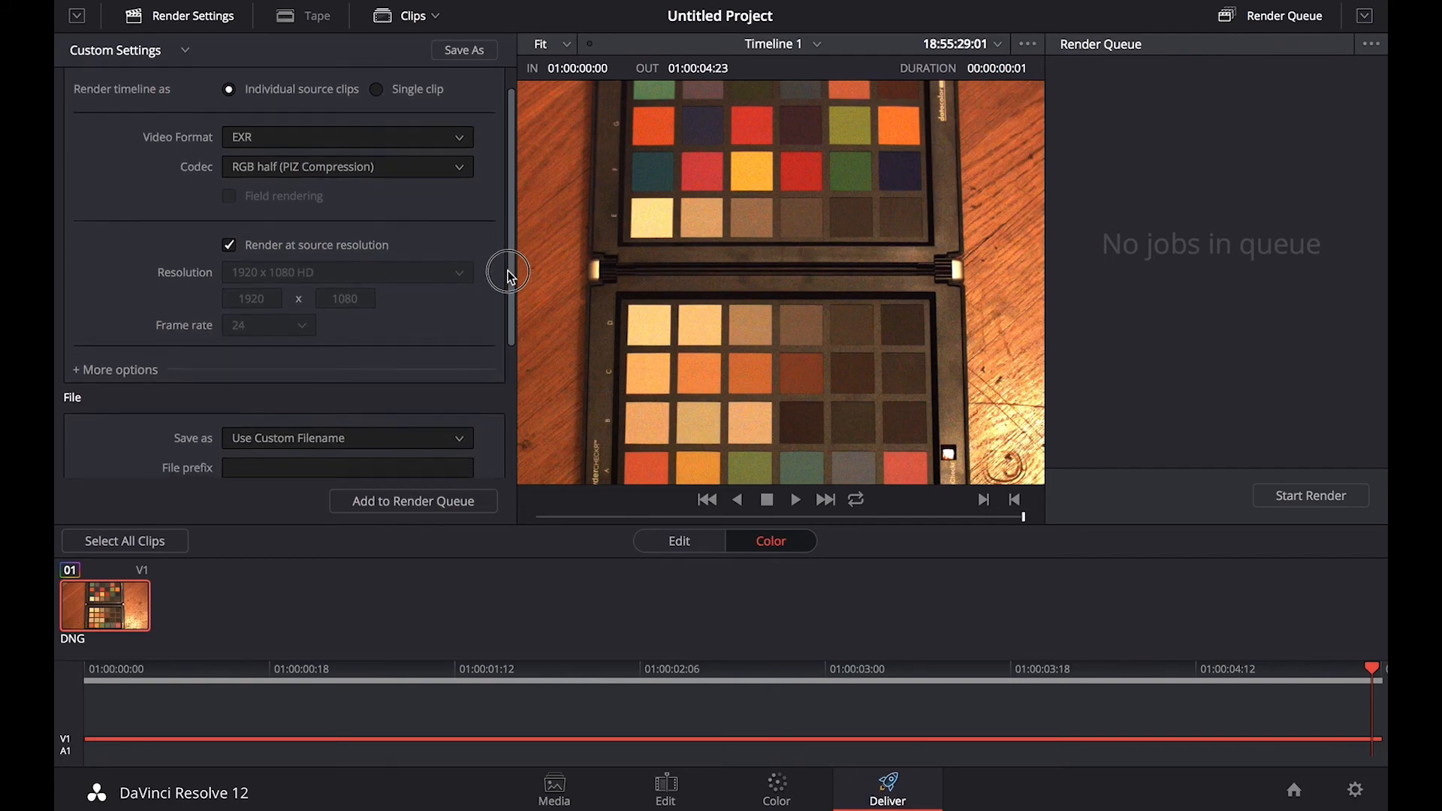
left_click(105, 371)
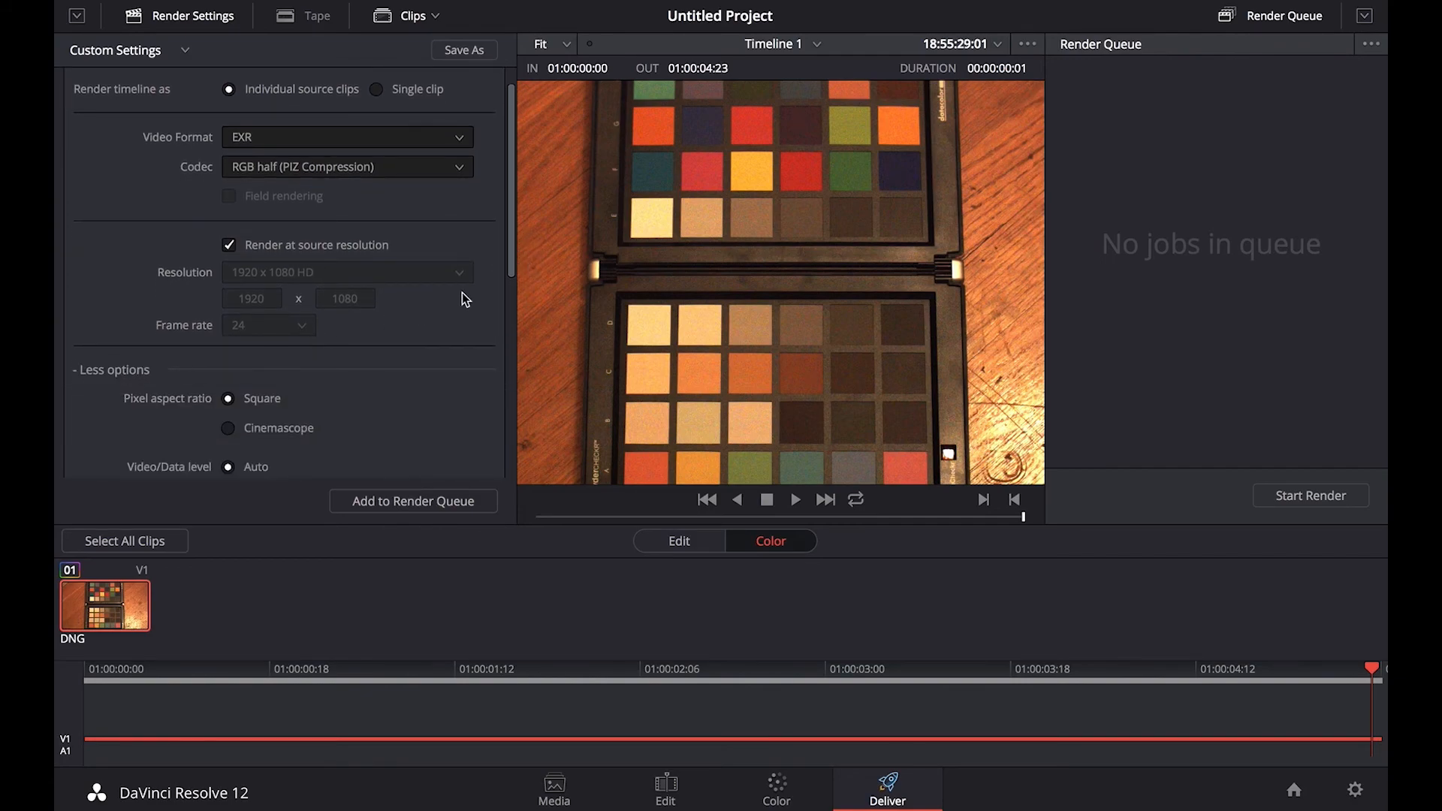
left_click_drag(511, 256, 505, 338)
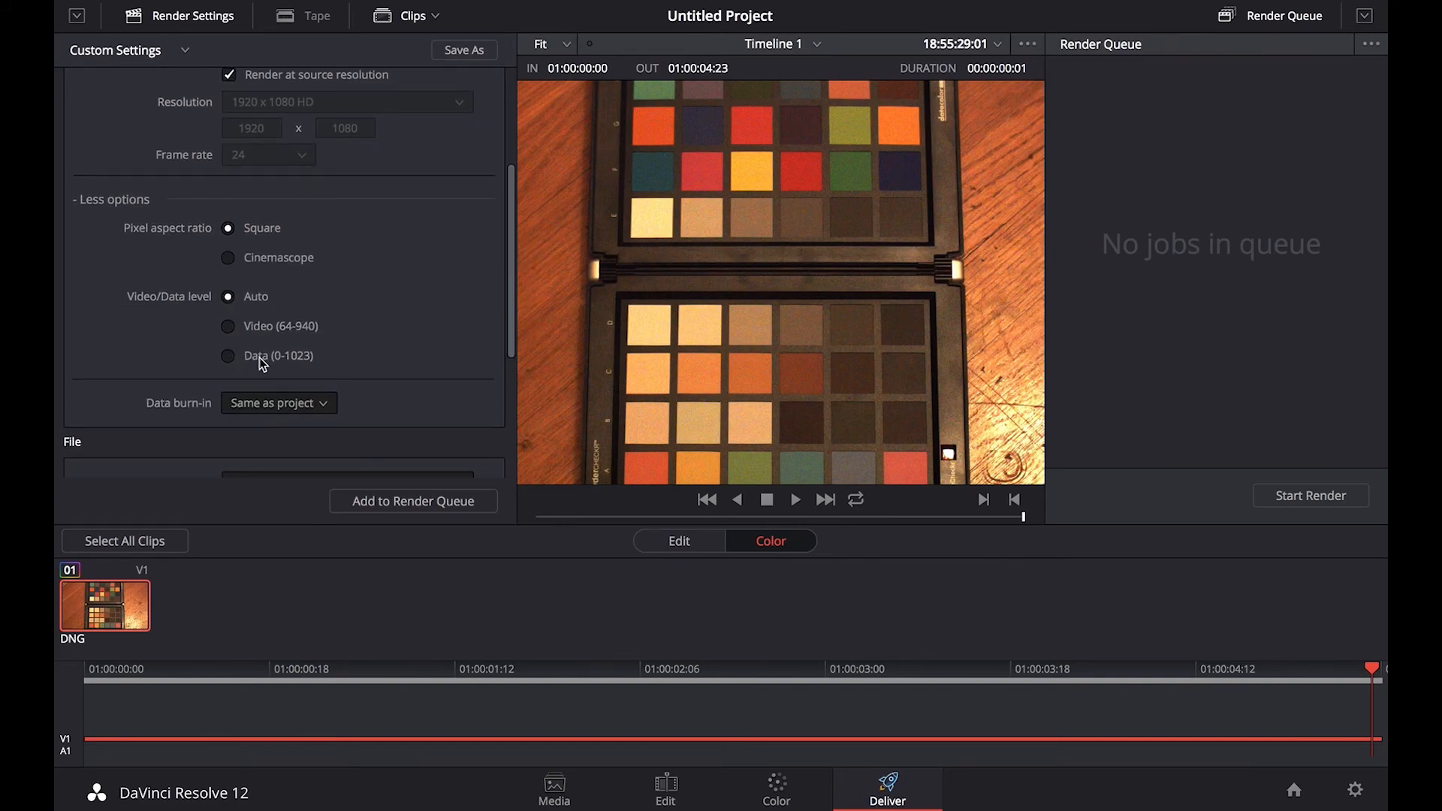
left_click(229, 356)
Step: Set the output to use the source filename, and expand and review the additional file options
left_click_drag(508, 308, 508, 436)
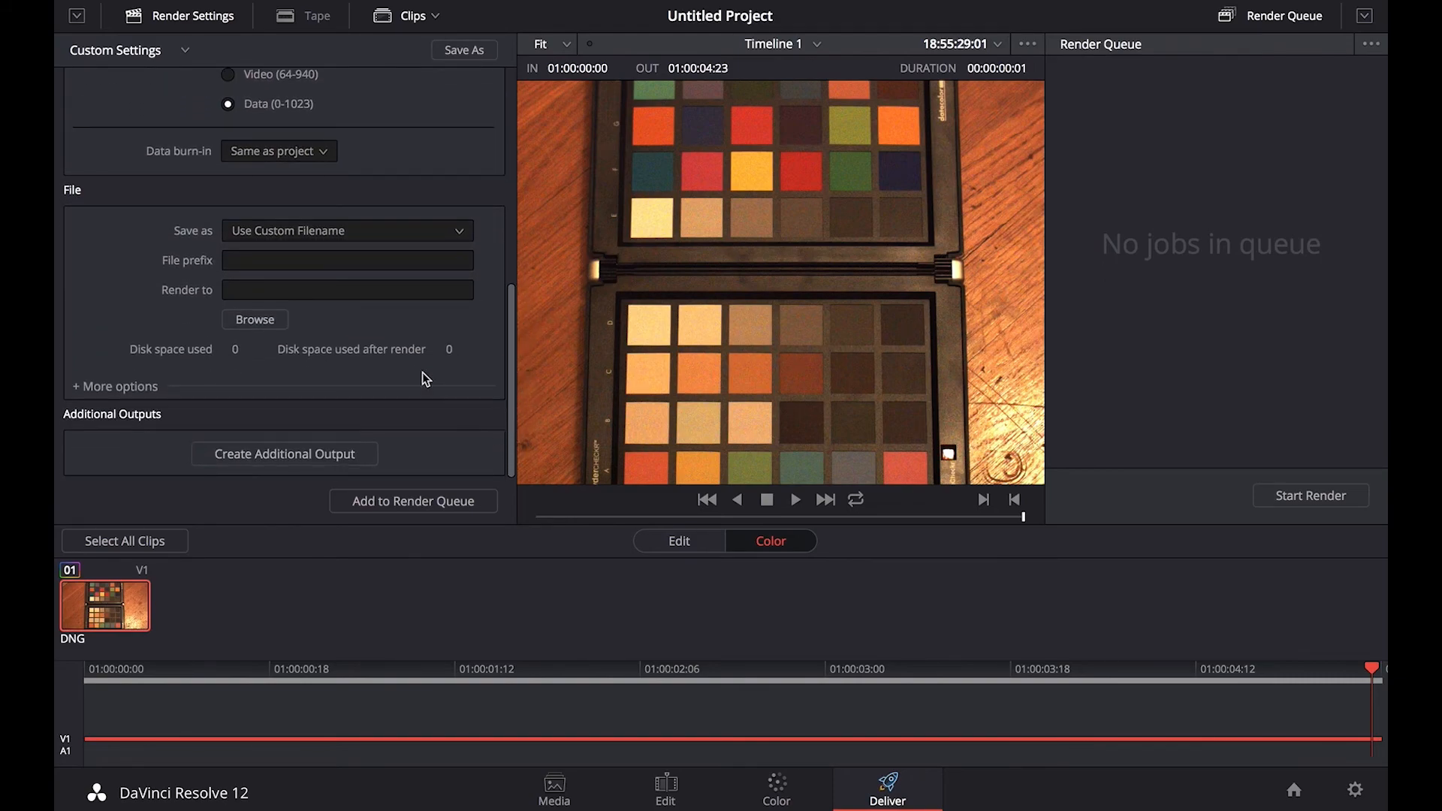
left_click(306, 231)
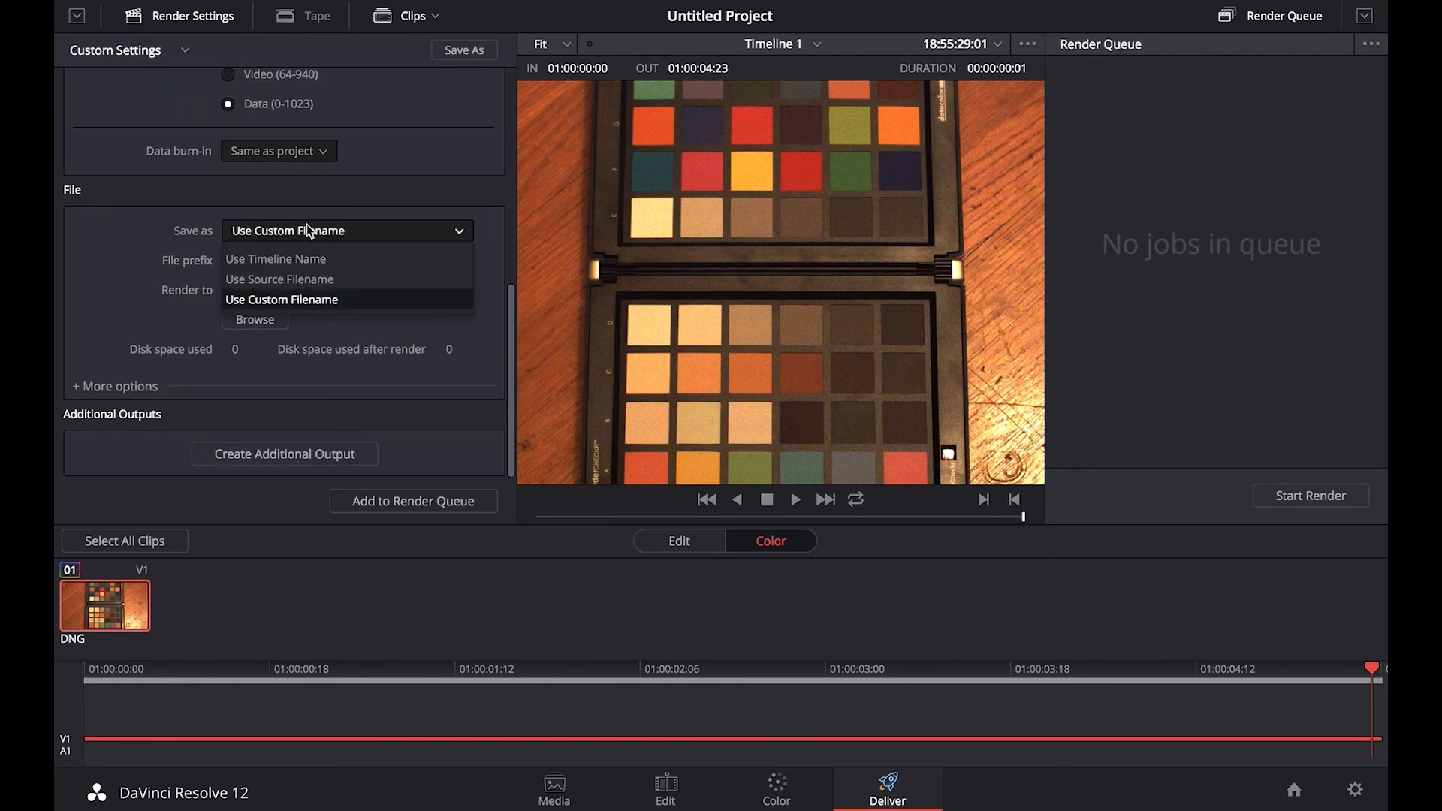
left_click(292, 280)
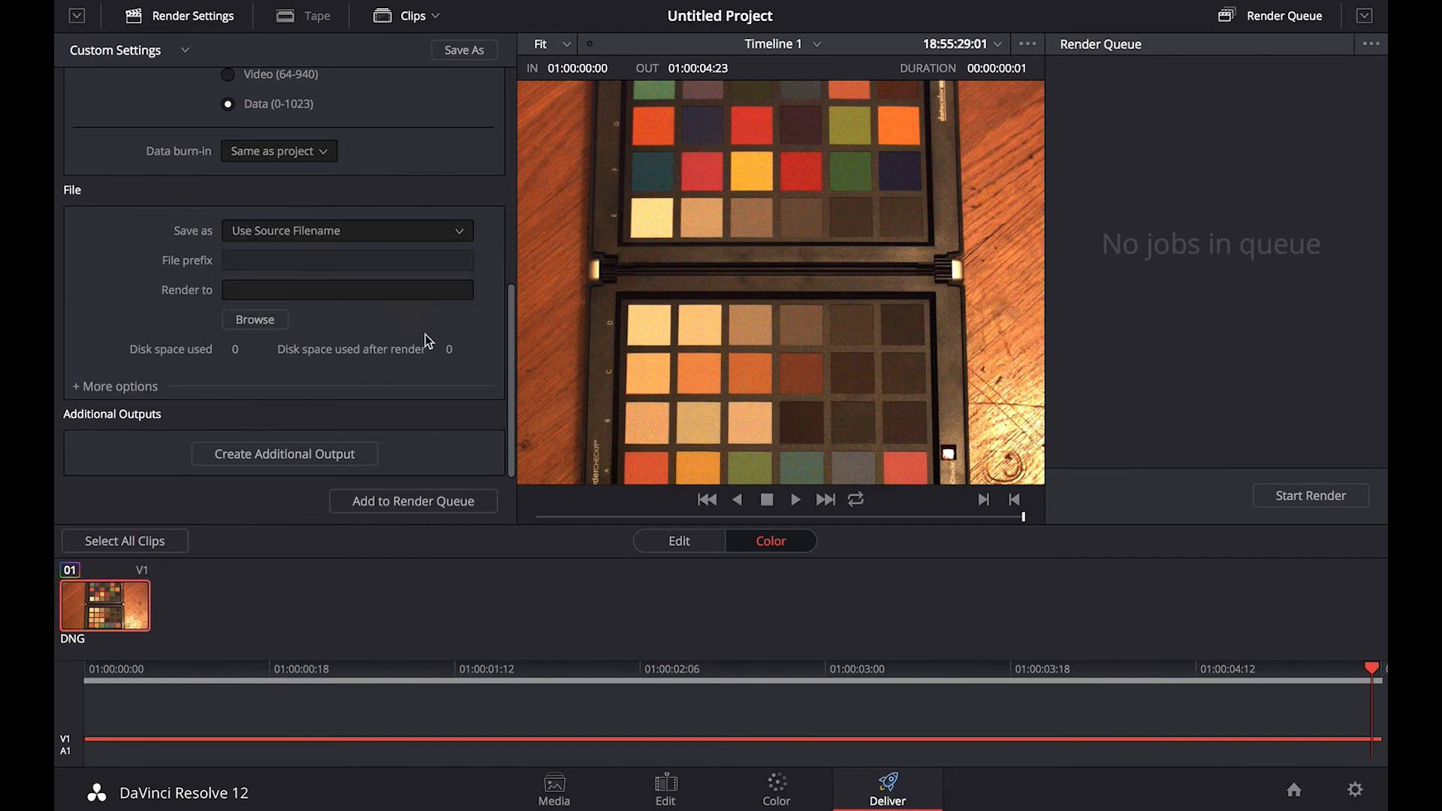
left_click(94, 387)
left_click_drag(505, 235, 505, 344)
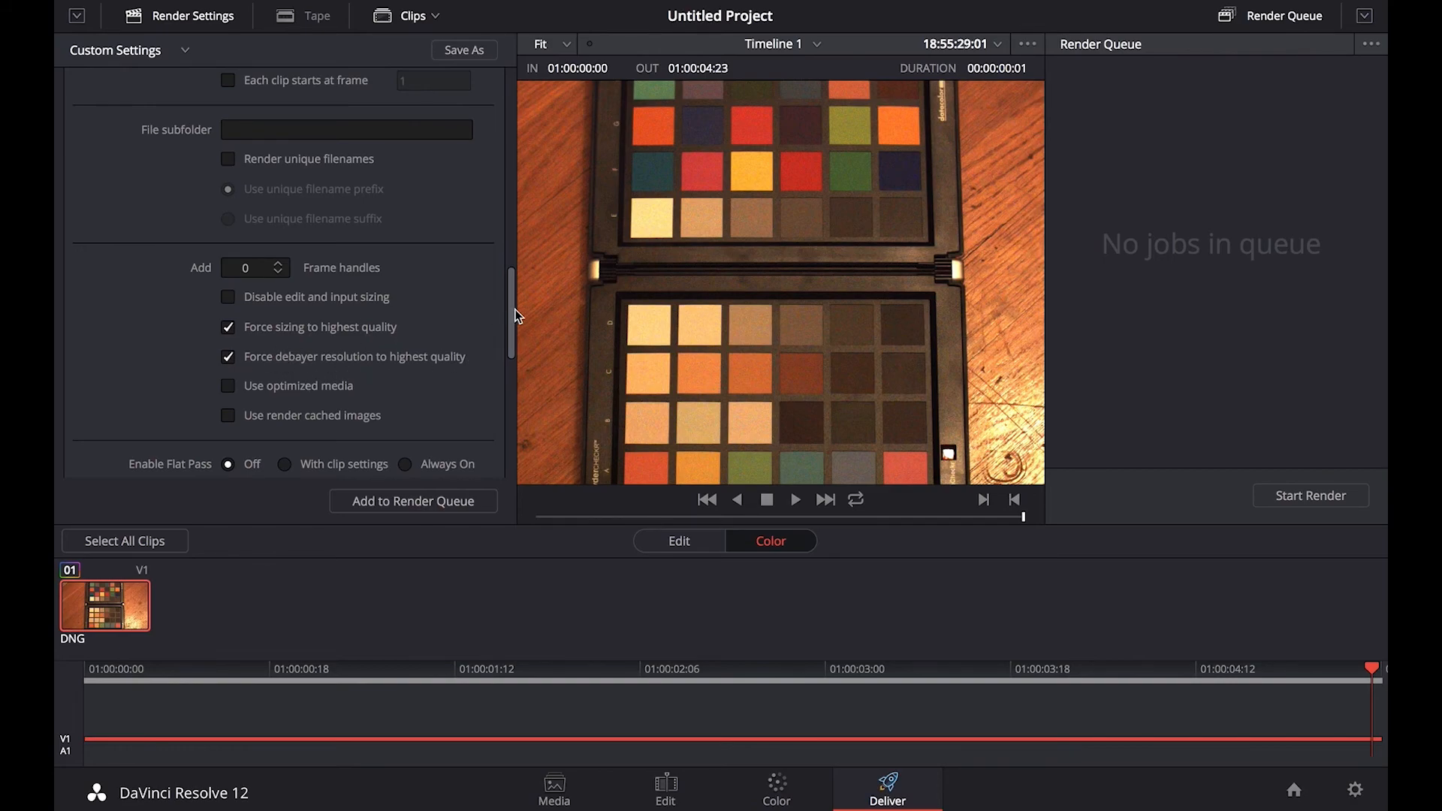
scroll(513, 315, "down", 2)
scroll(500, 325, "down", 5)
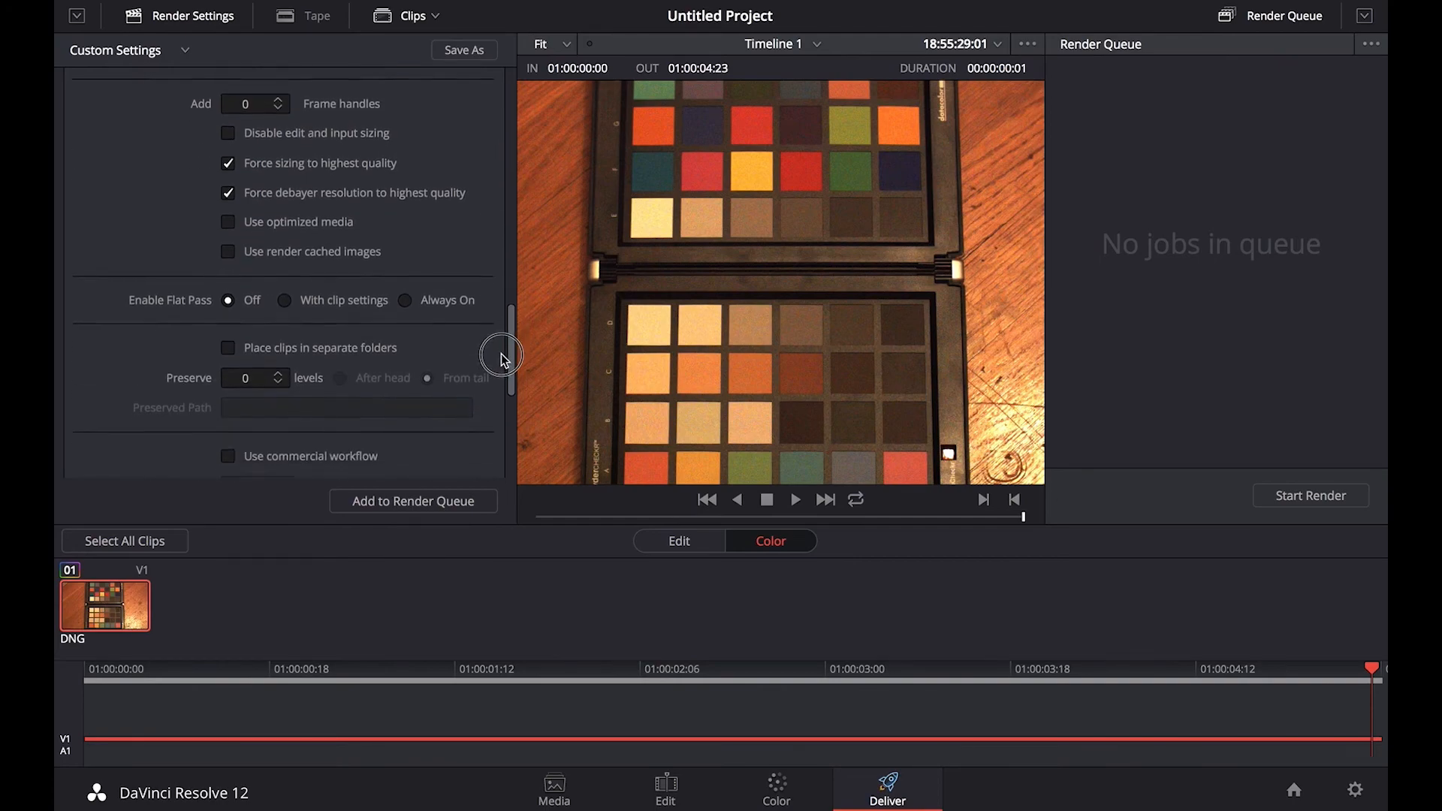
left_click_drag(501, 404, 504, 229)
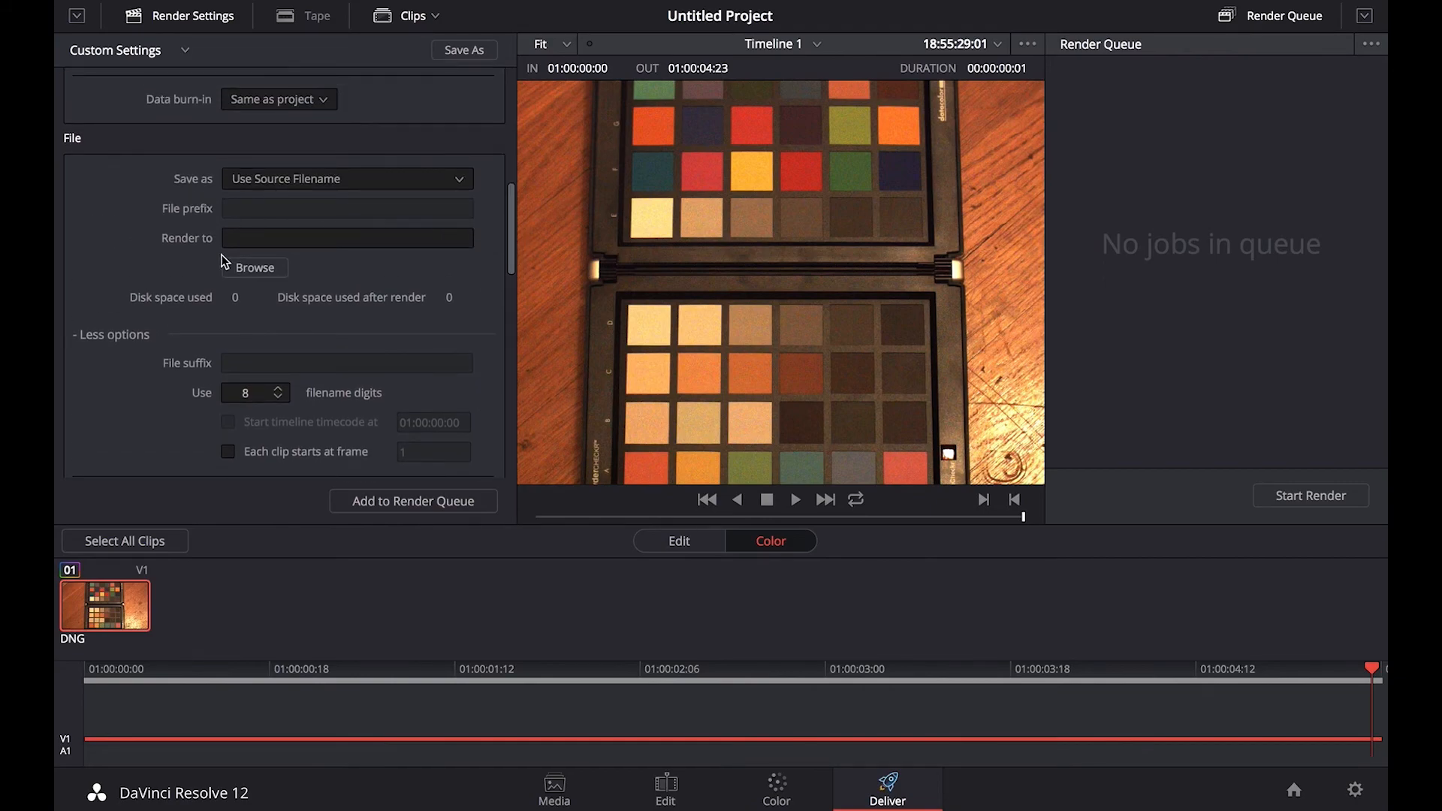
Step: Set the render destination to the Desktop folder of the home directory on Macintosh HD
left_click(246, 269)
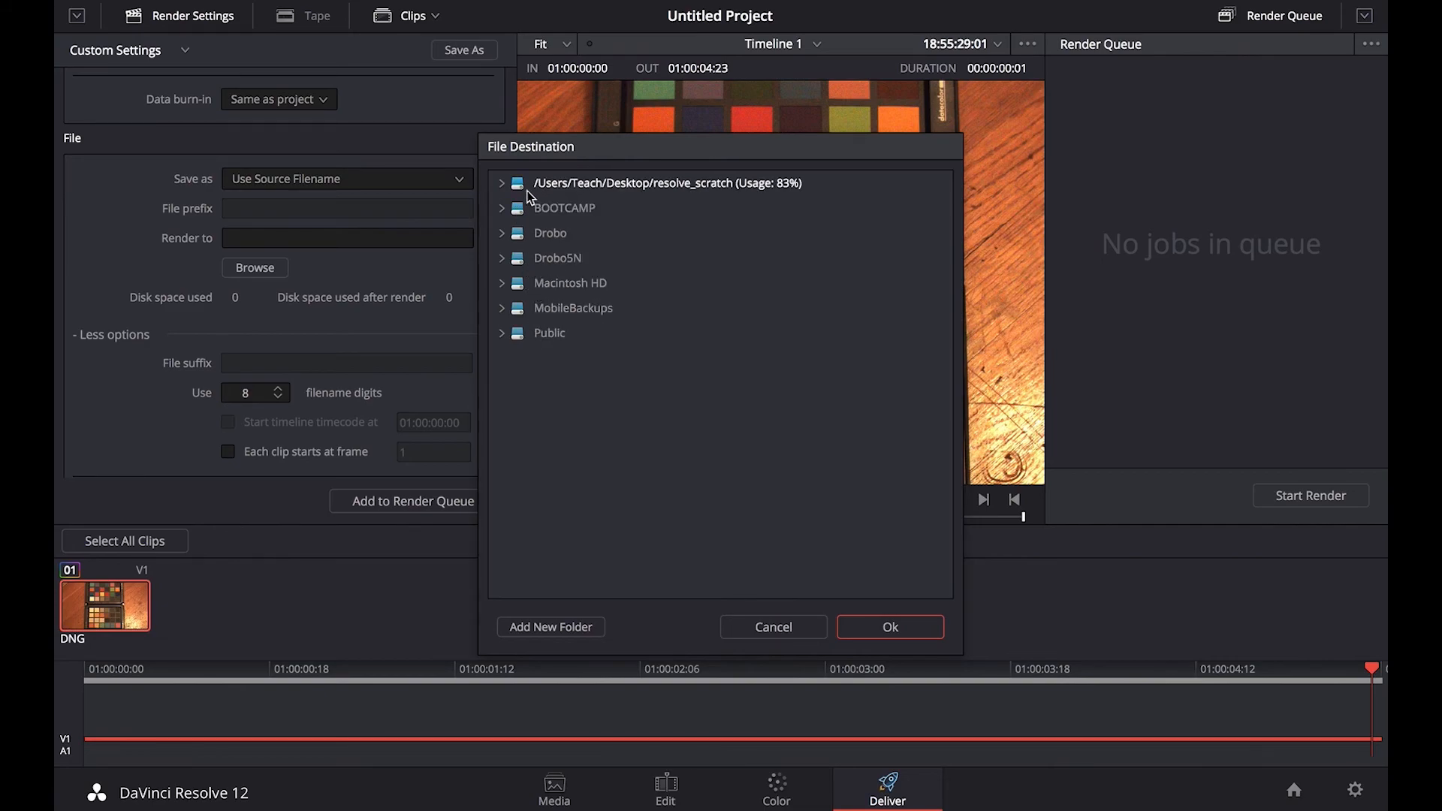
left_click(548, 191)
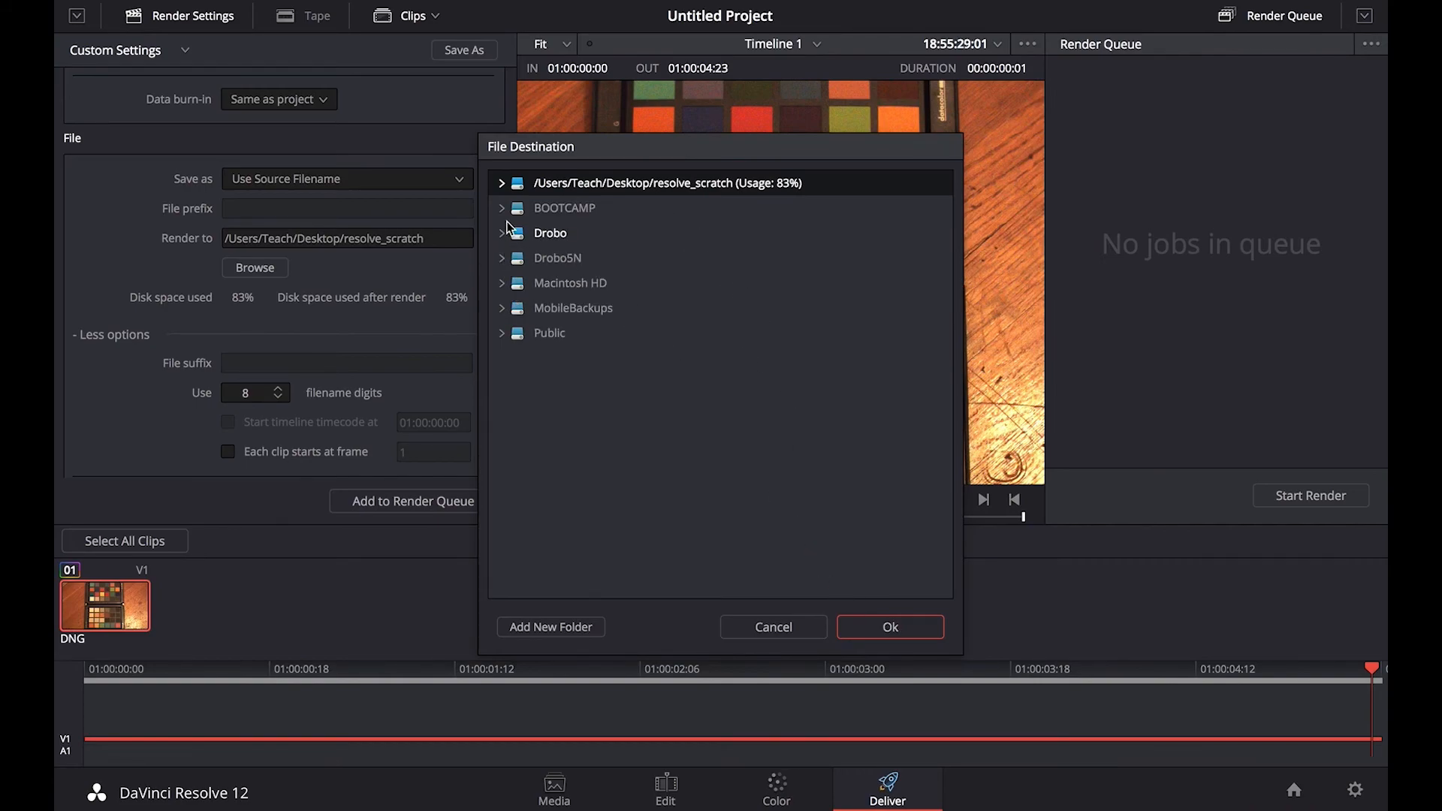
left_click(501, 284)
left_click(526, 543)
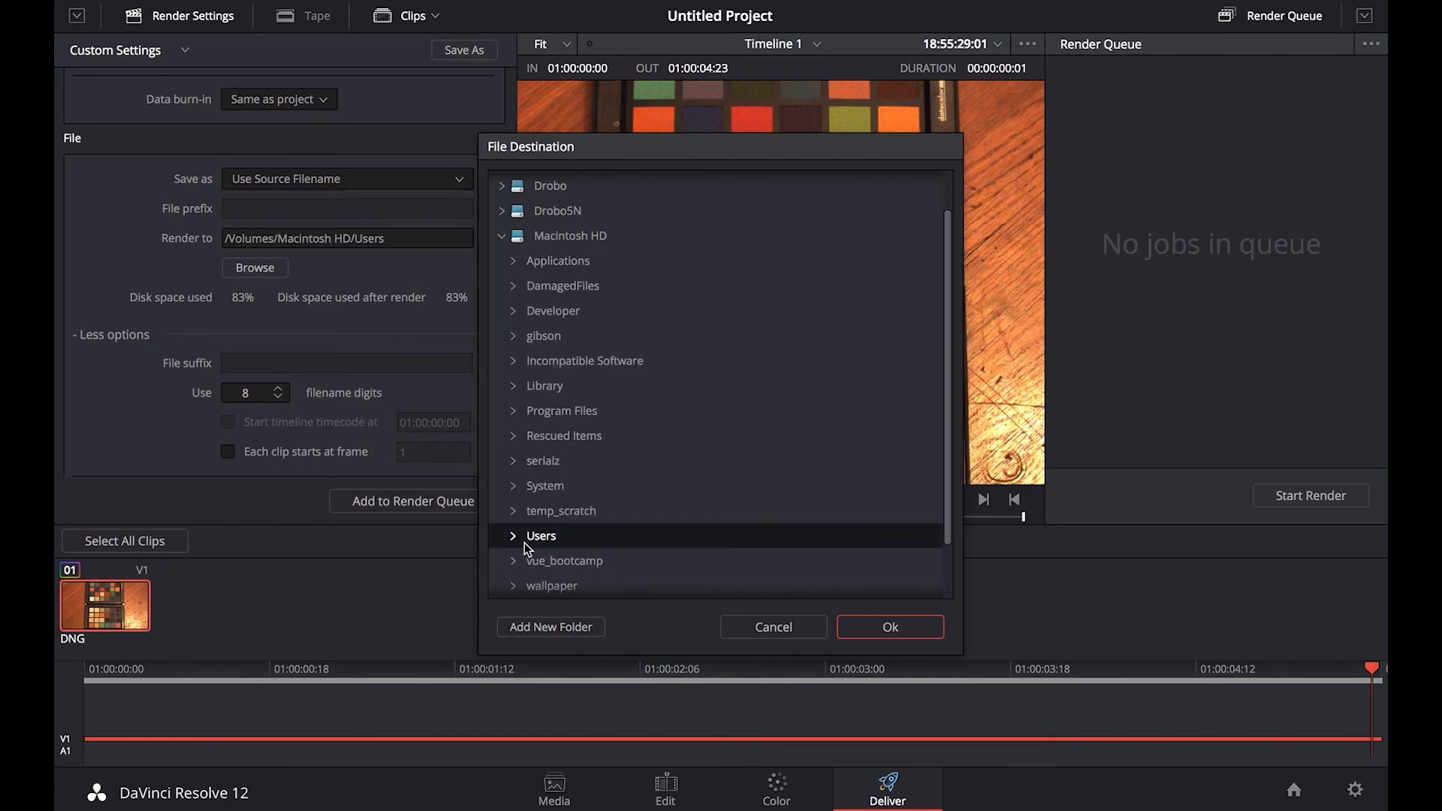
left_click(517, 542)
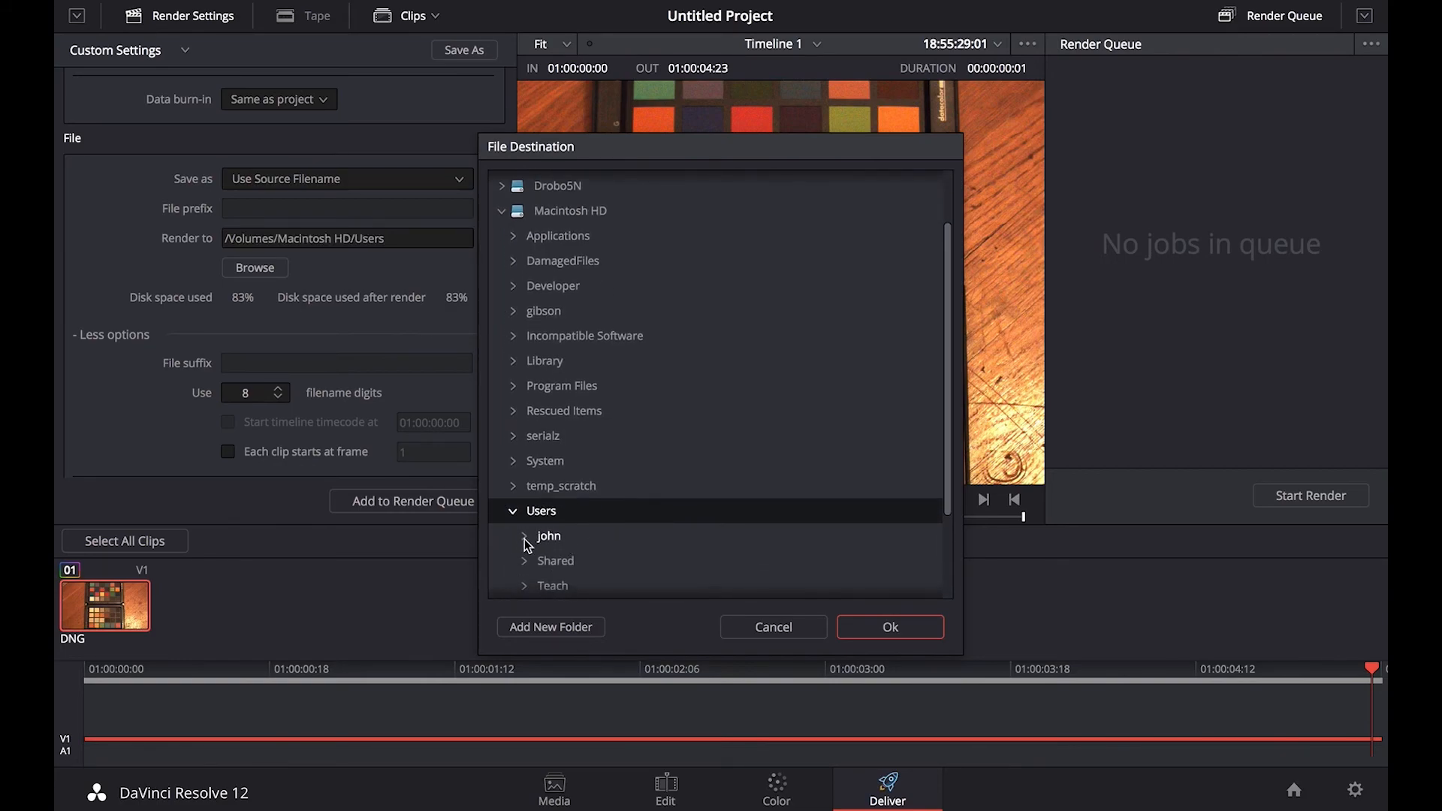
scroll(528, 545, "down", 4)
scroll(528, 546, "down", 2)
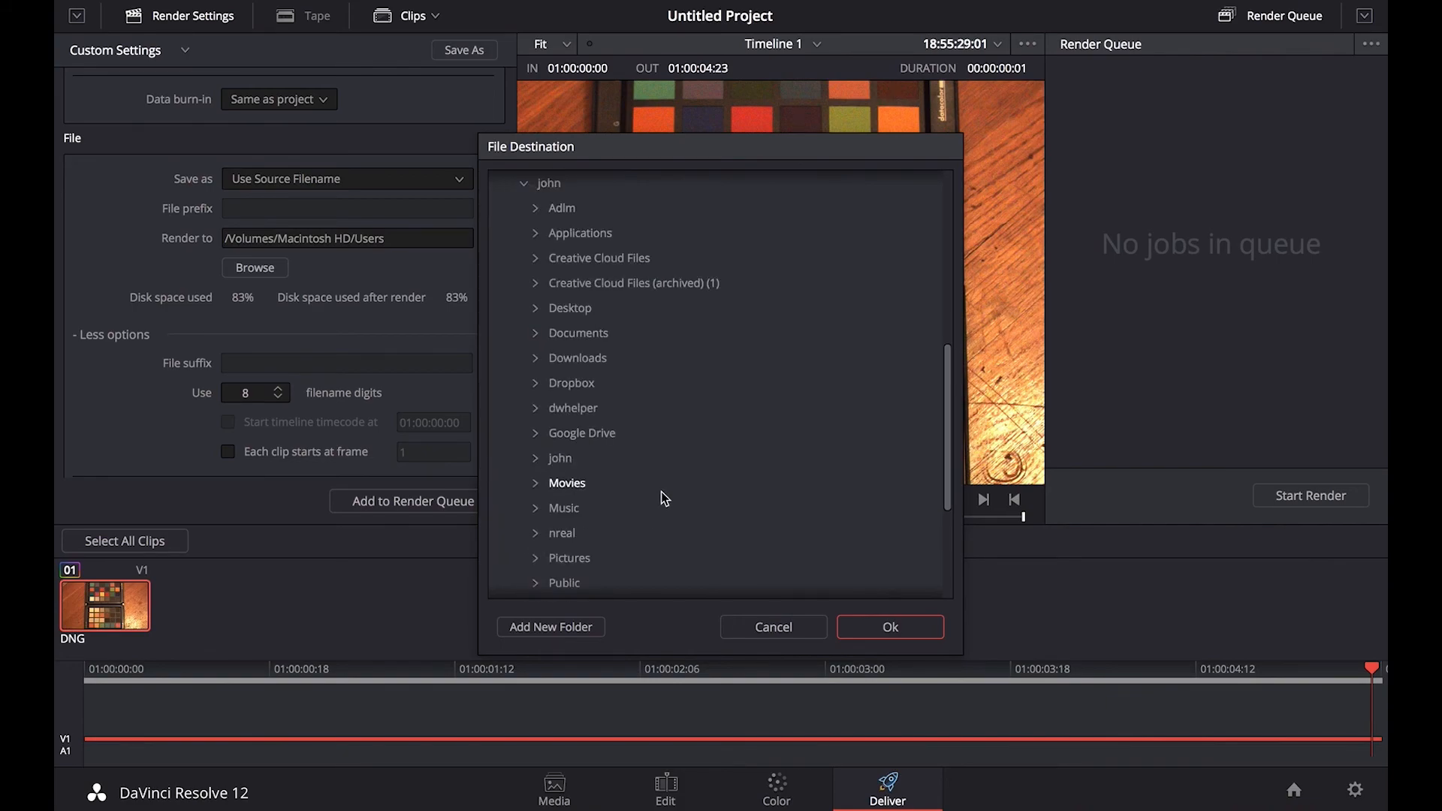
left_click(542, 317)
left_click(542, 316)
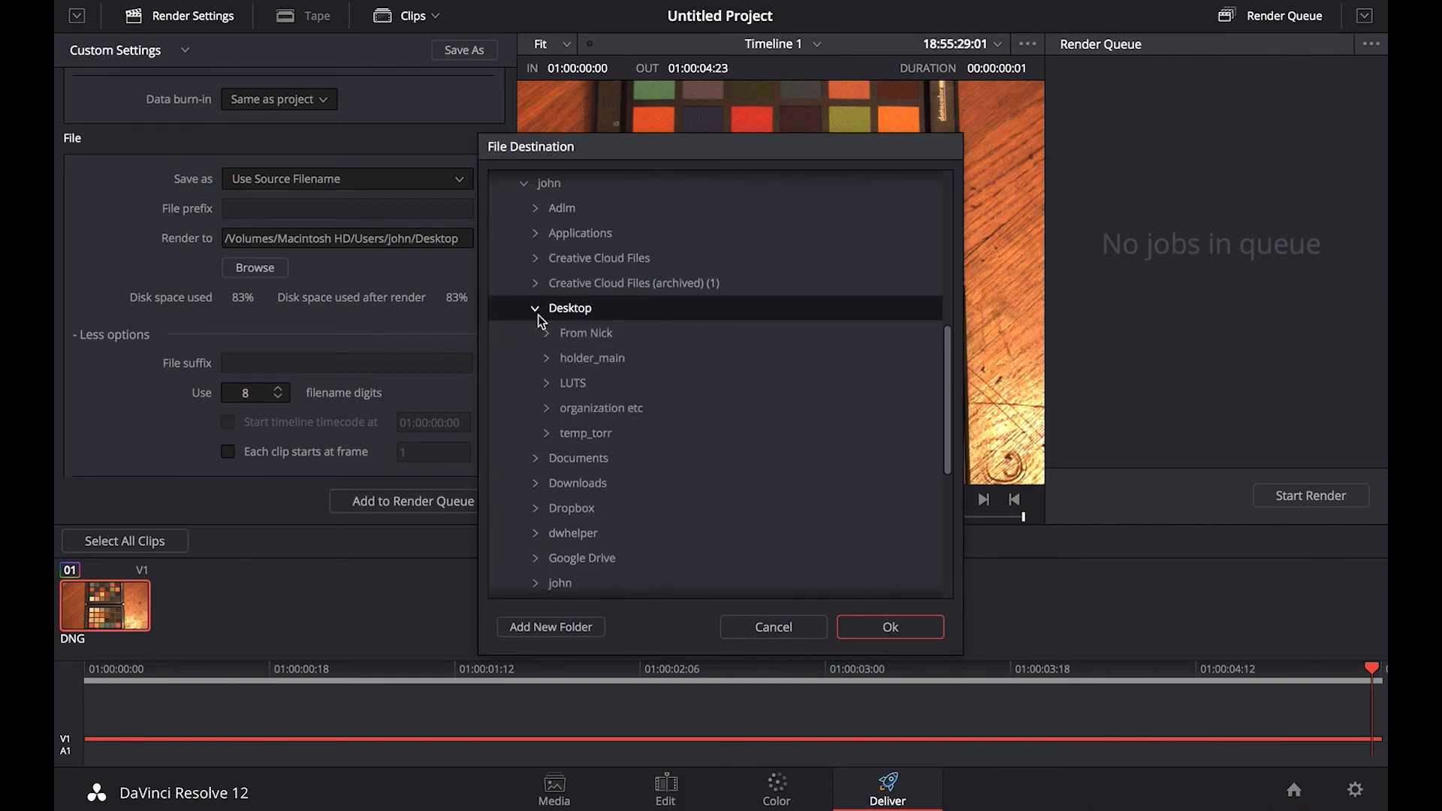
left_click(865, 626)
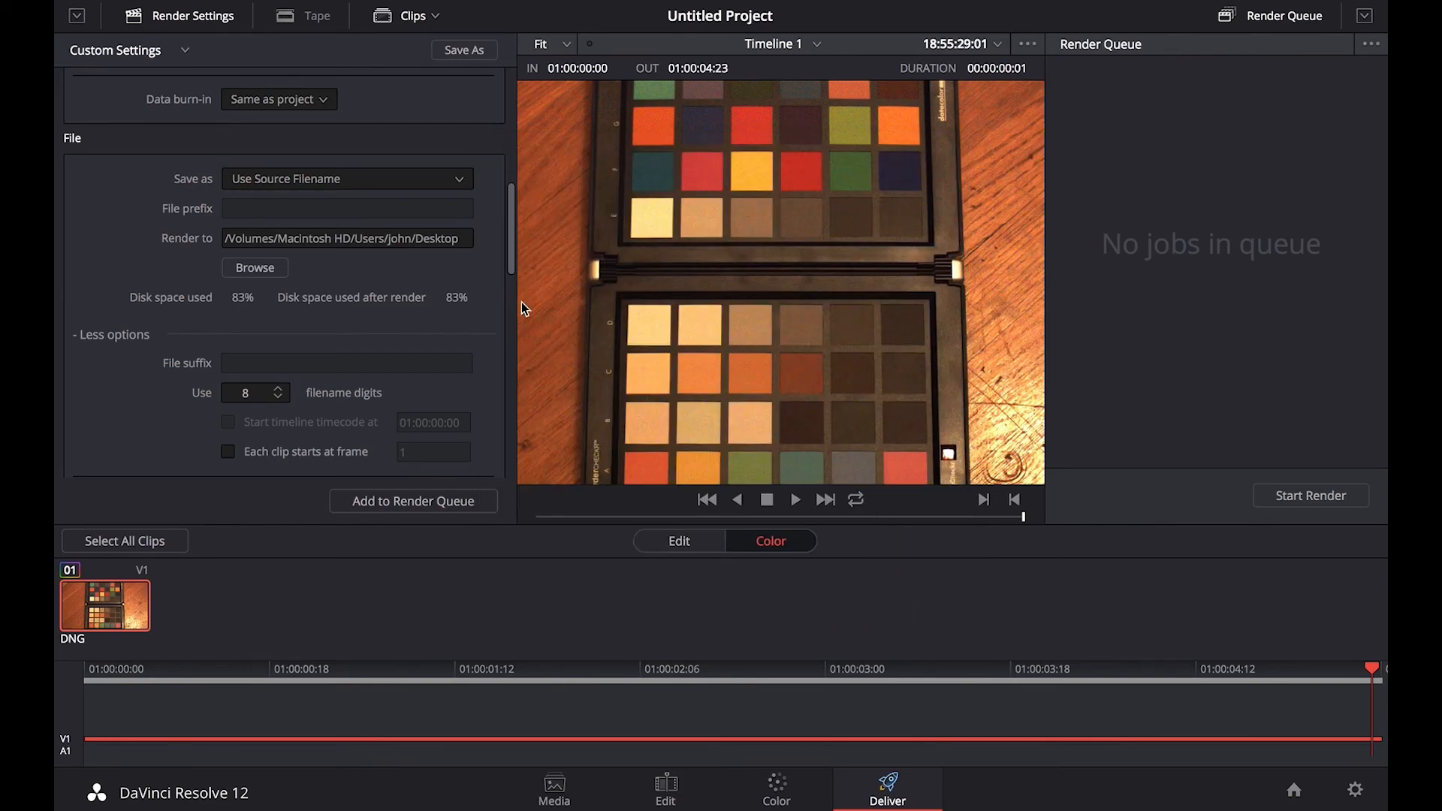
Step: Review the format and quality settings, add the clip to the render queue and start the render
left_click_drag(509, 227, 510, 117)
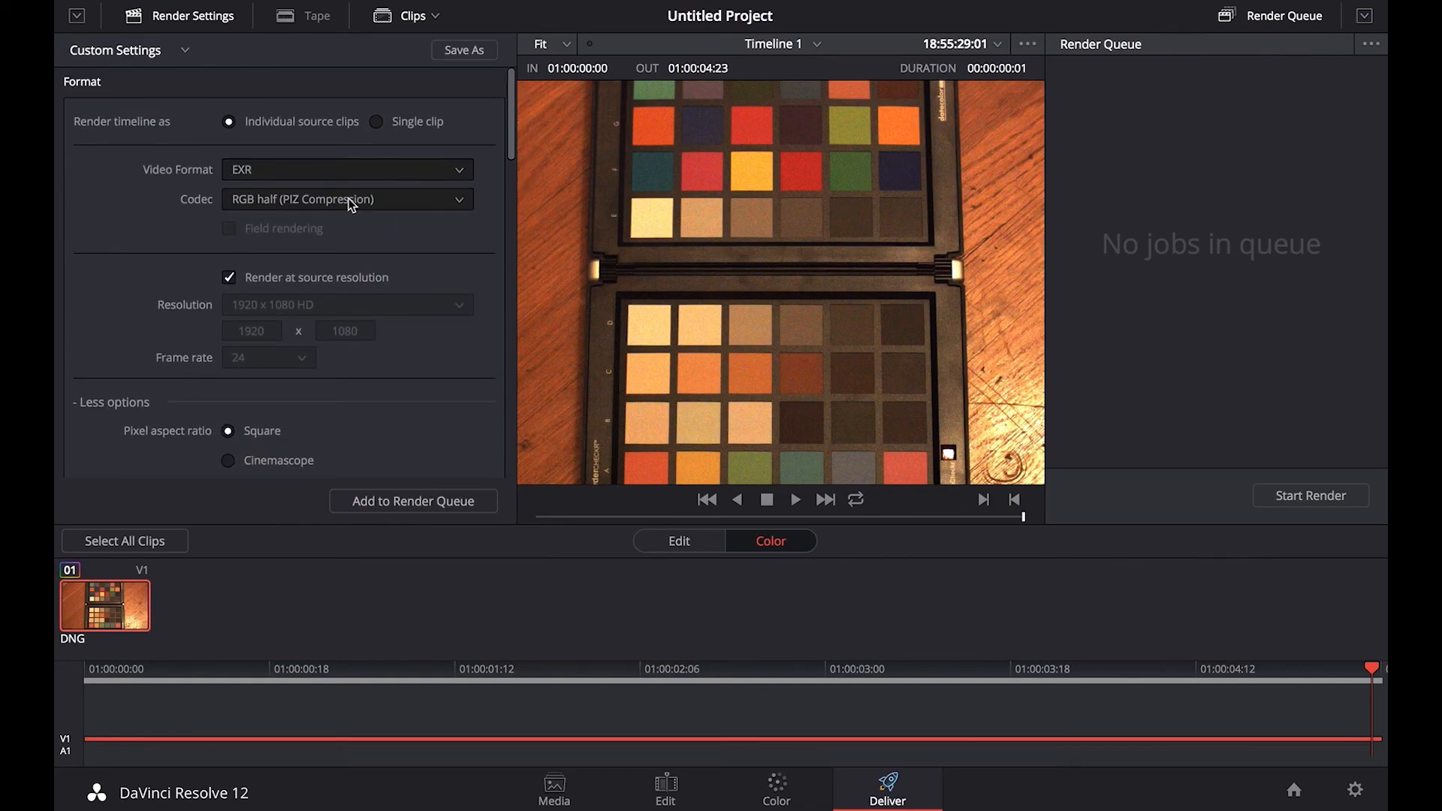
left_click_drag(508, 147, 519, 368)
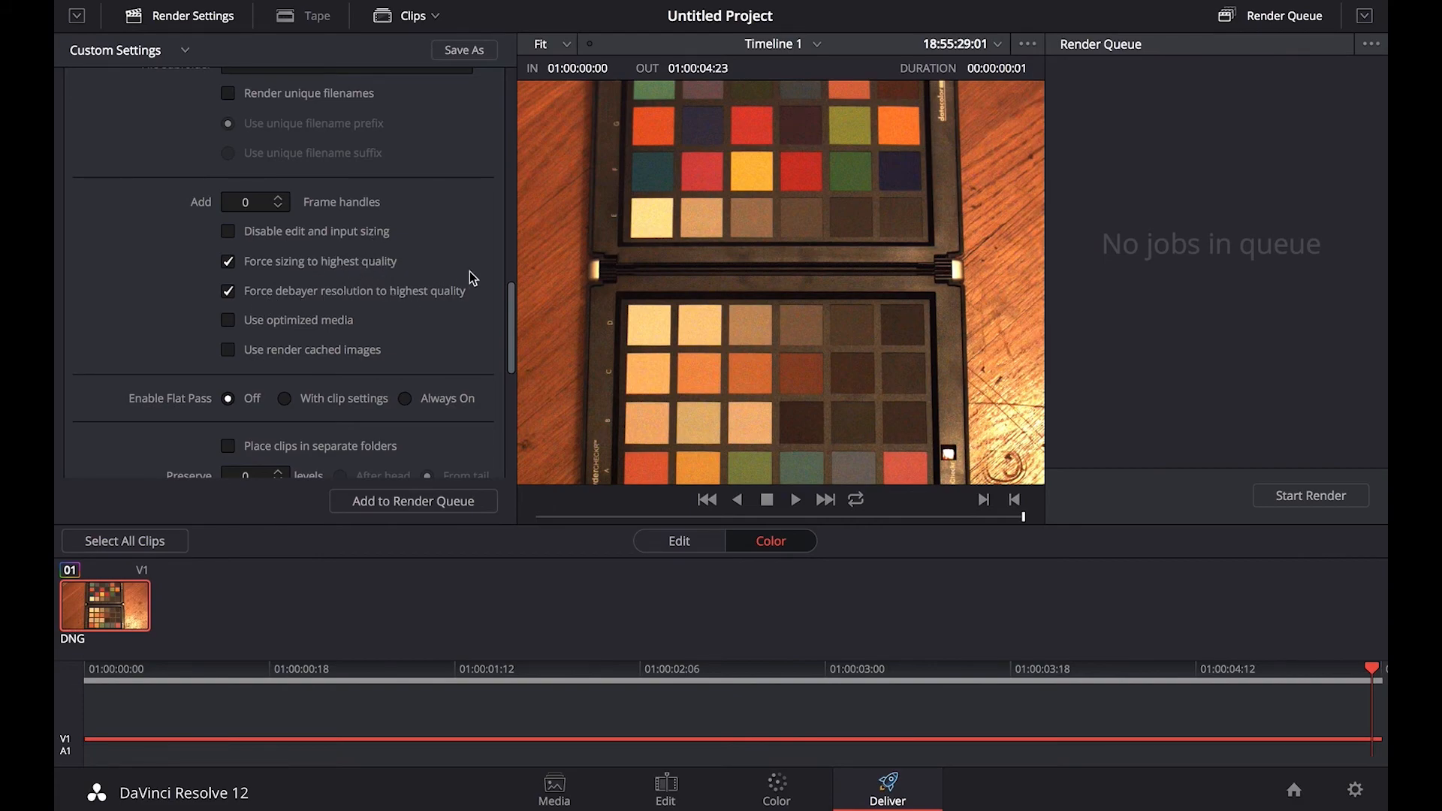
left_click_drag(511, 314, 505, 368)
left_click(452, 493)
left_click(1311, 498)
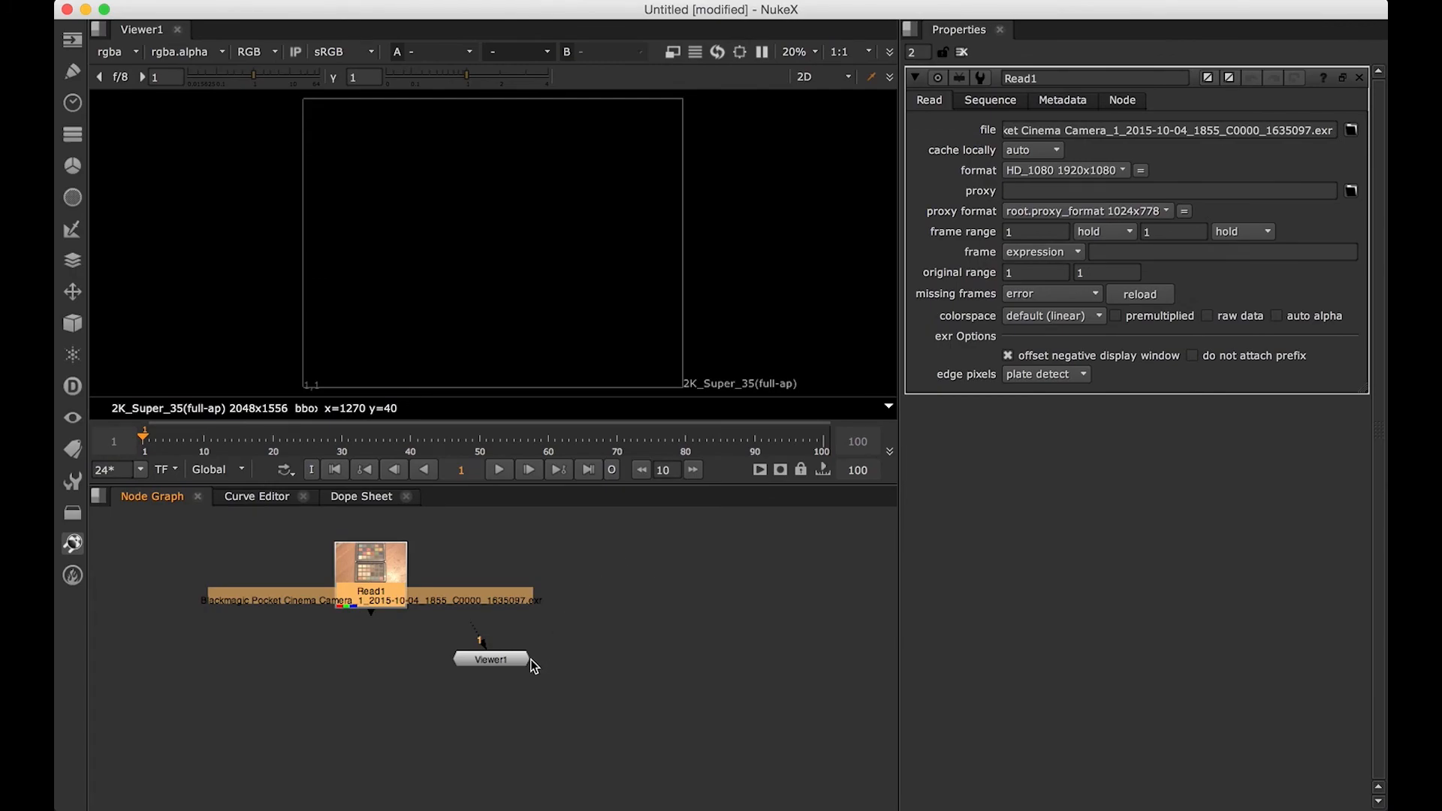
Step: Switch to NukeX and spread the Read1 node of the rendered EXR and the Viewer1 node apart in the node graph
left_click_drag(532, 662, 508, 758)
left_click_drag(381, 594, 475, 600)
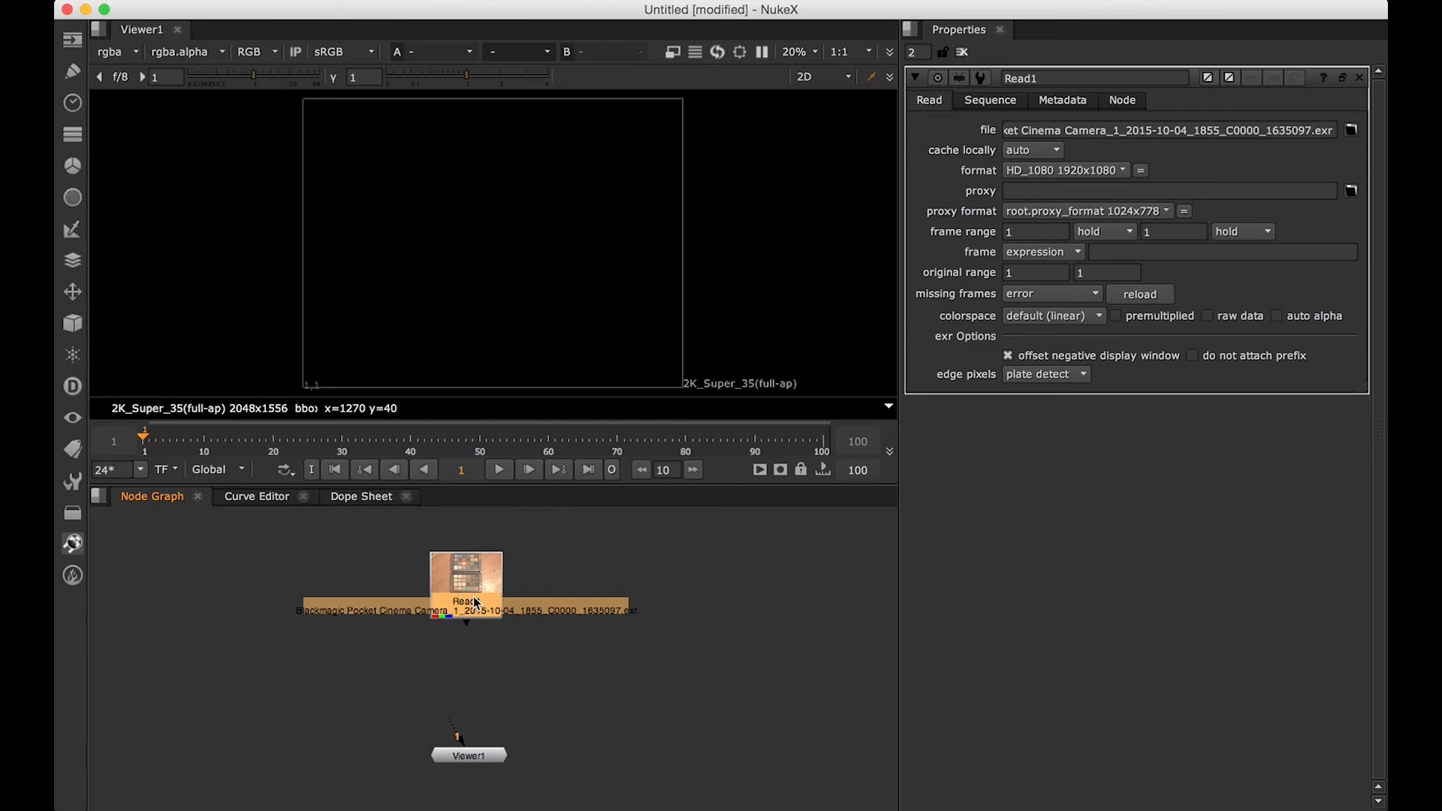
left_click_drag(473, 596, 537, 597)
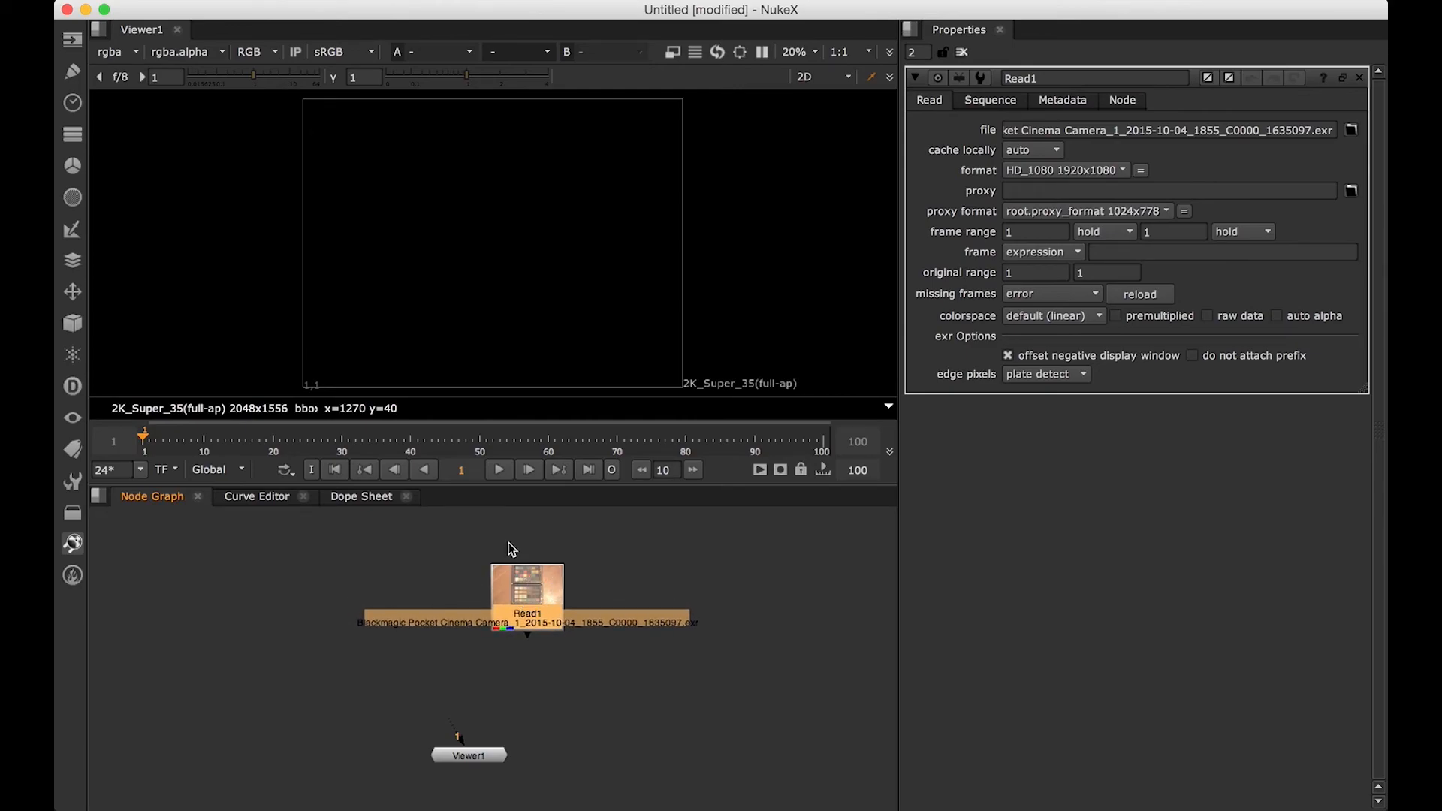
left_click_drag(528, 597, 532, 597)
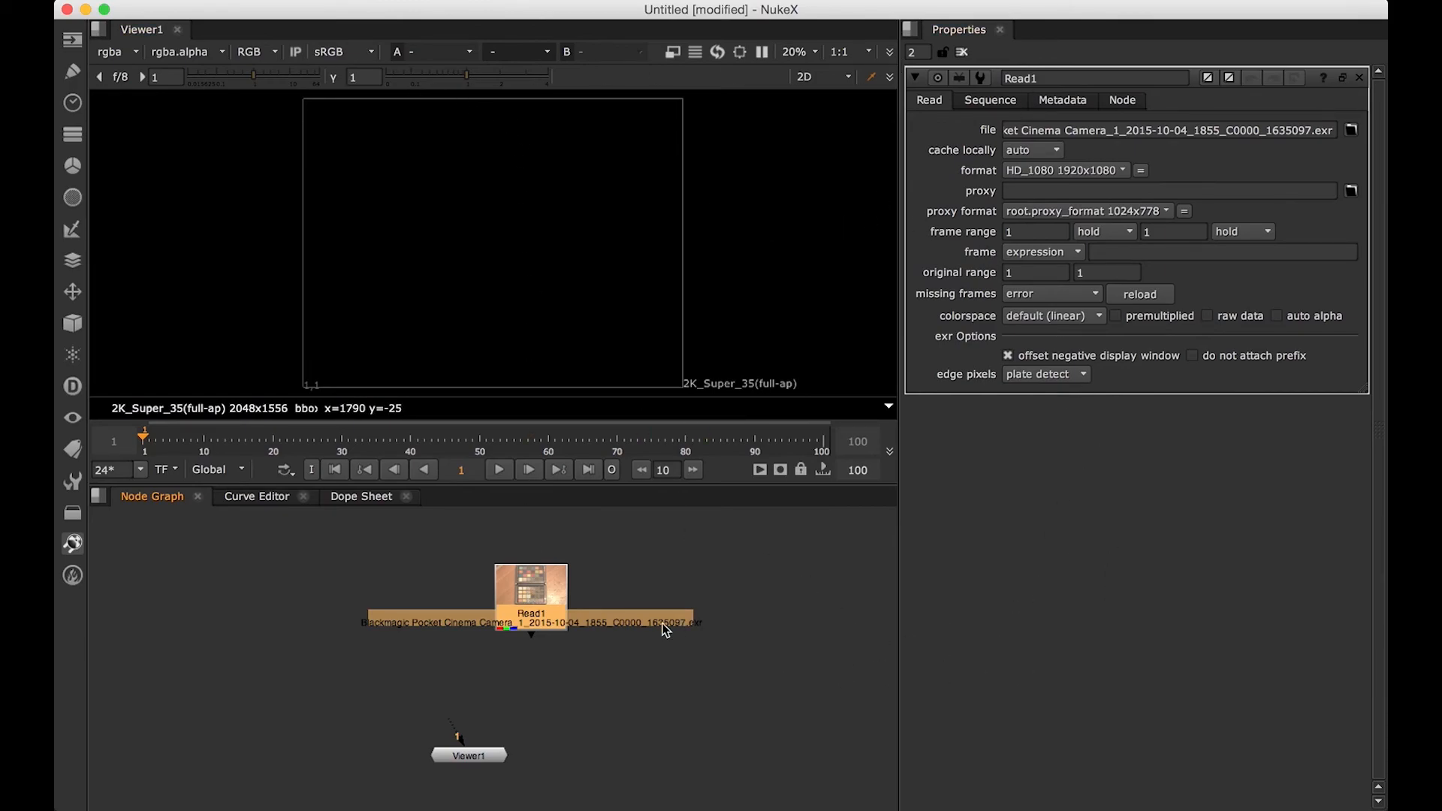
left_click_drag(685, 620, 713, 634)
left_click_drag(487, 755, 317, 769)
Step: Reposition the Read1 node and connect it to input 1 of Viewer1 to display the EXR
left_click(562, 598)
left_click_drag(560, 598, 535, 615)
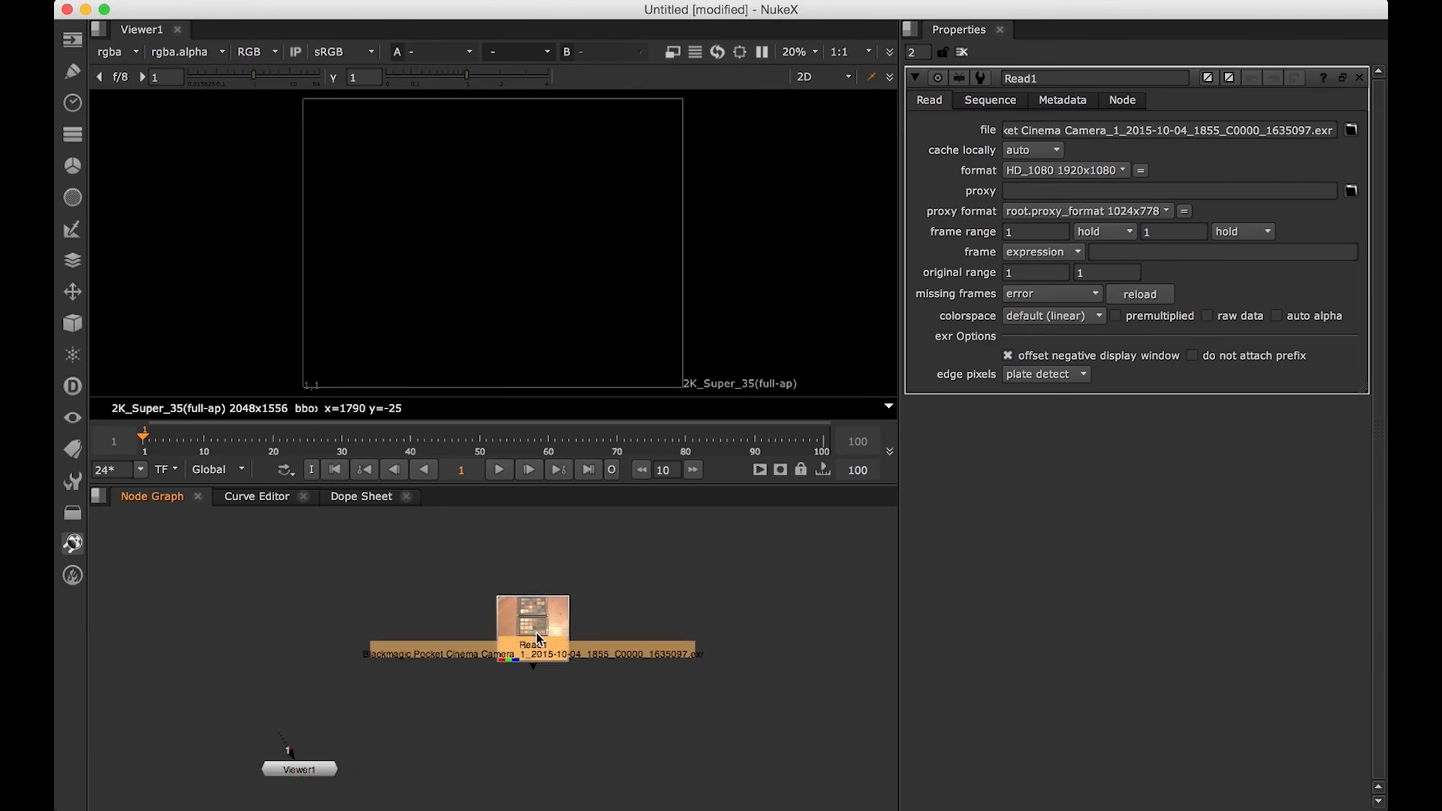
key("1")
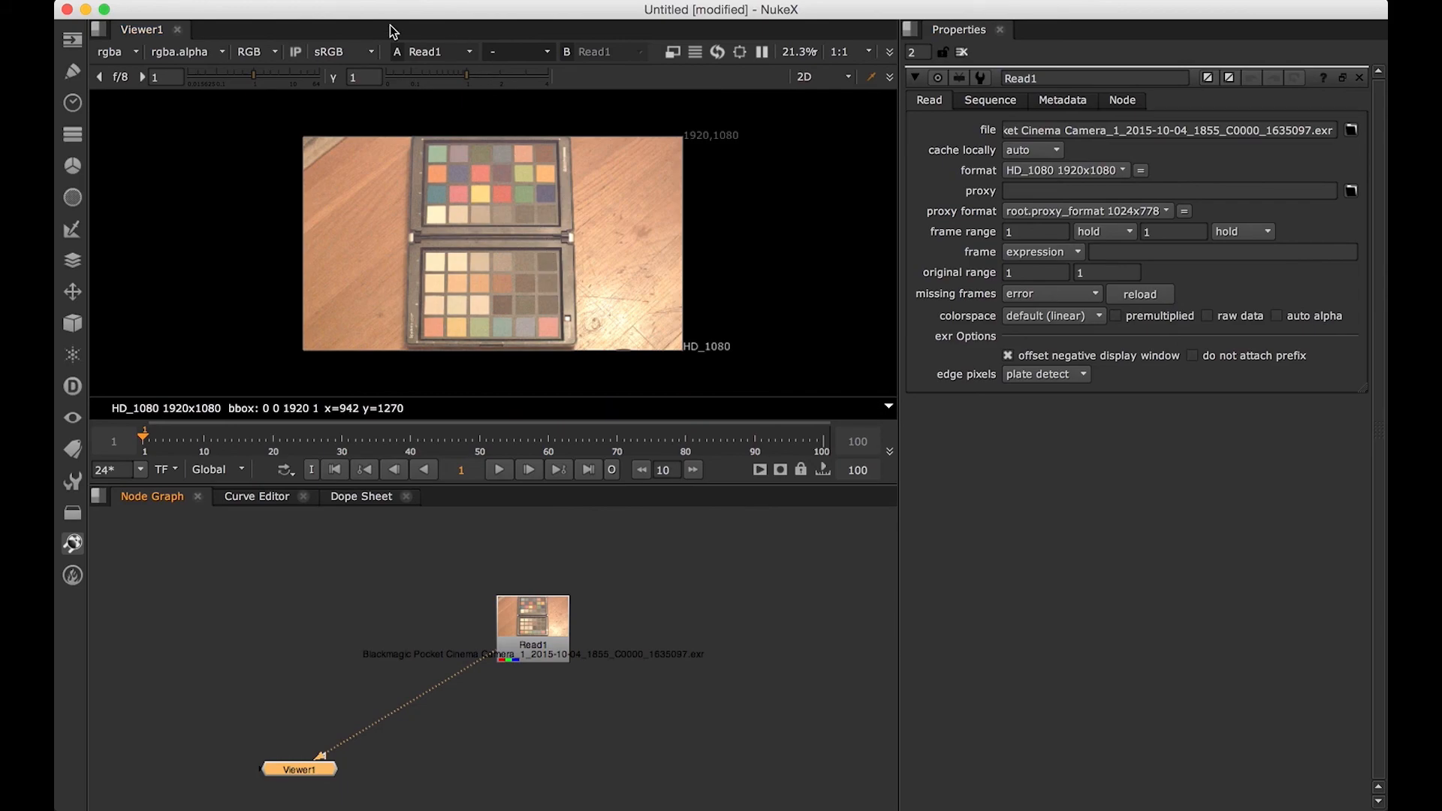
left_click(738, 598)
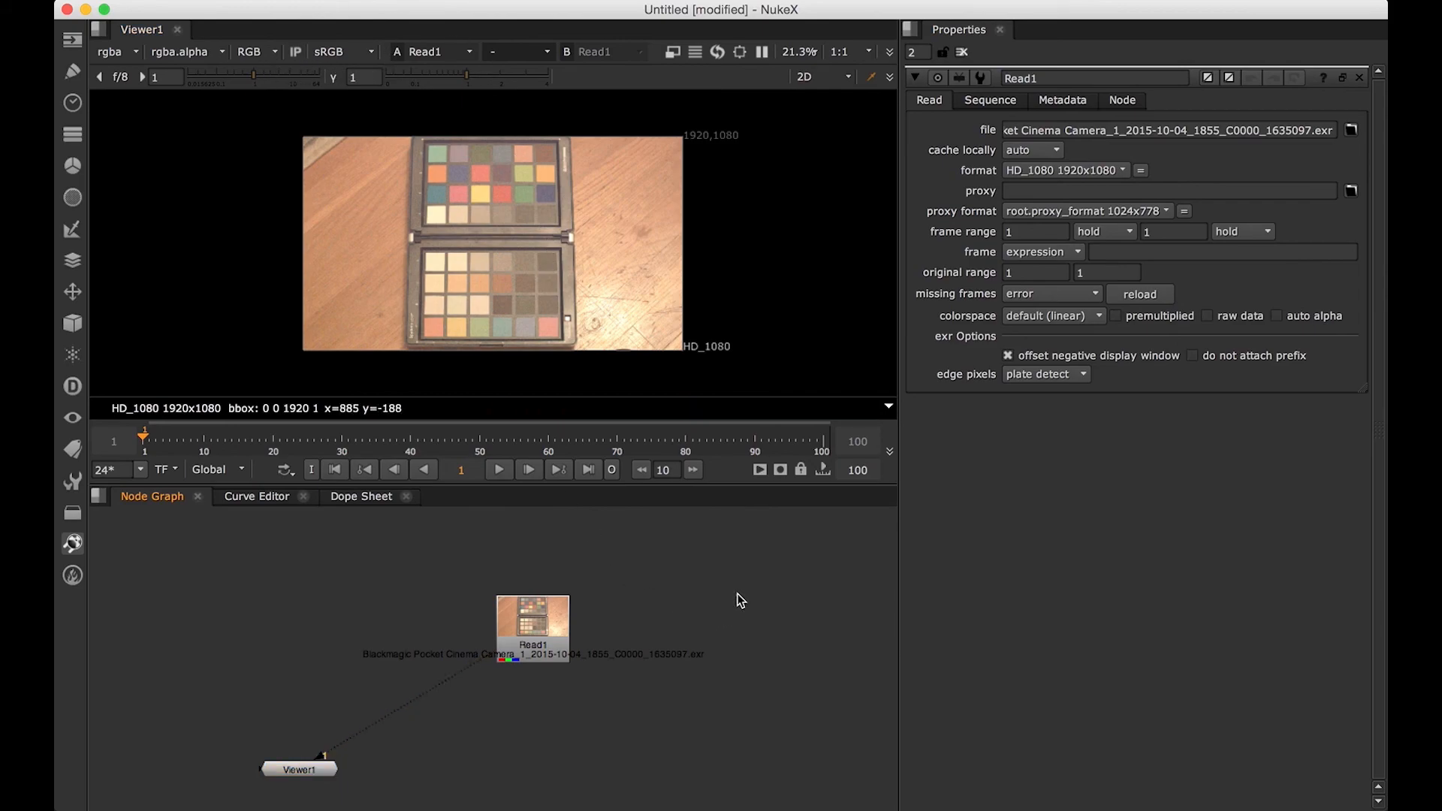
Step: Check the default LUTs in the project settings and set Read1's colorspace to rec709
key("s")
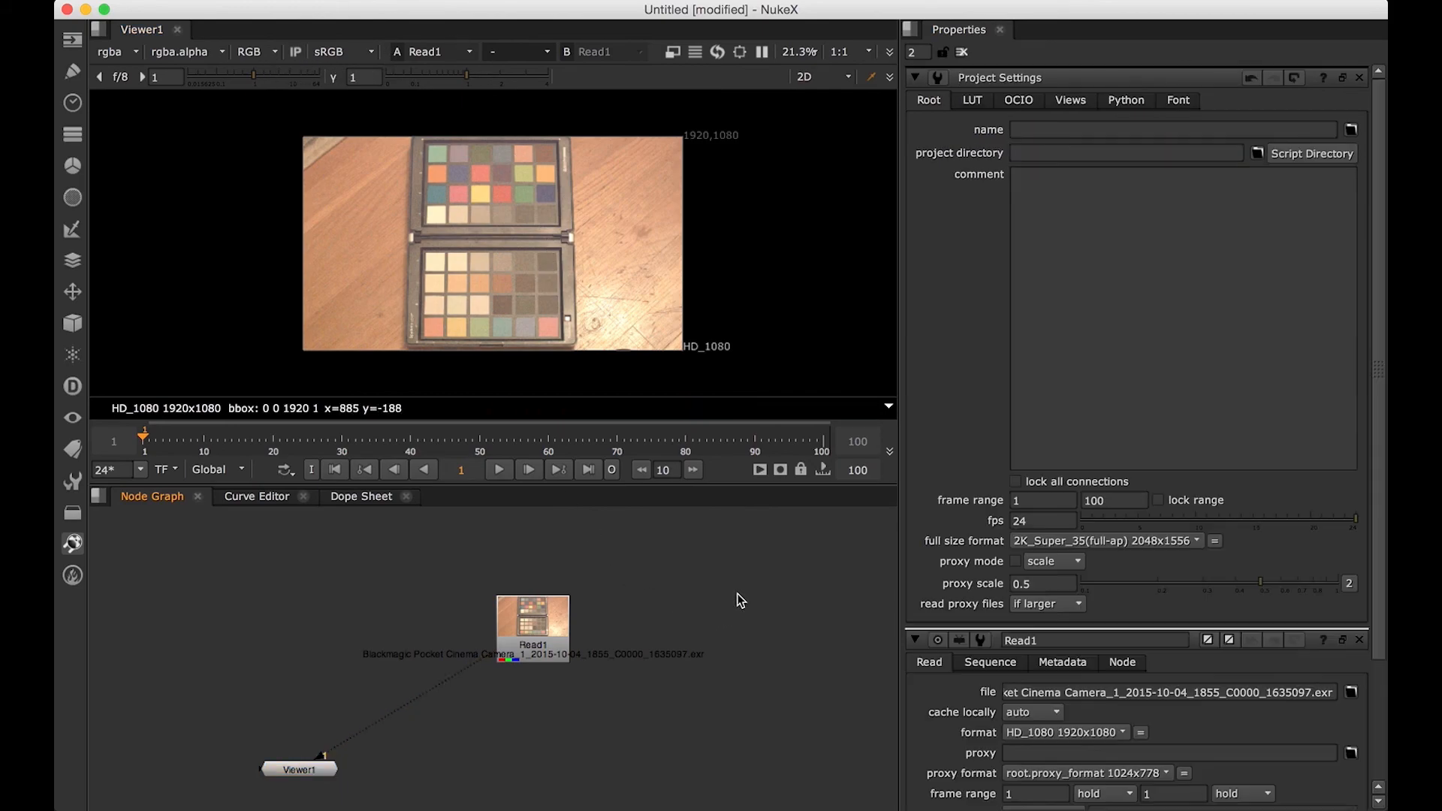
left_click(974, 103)
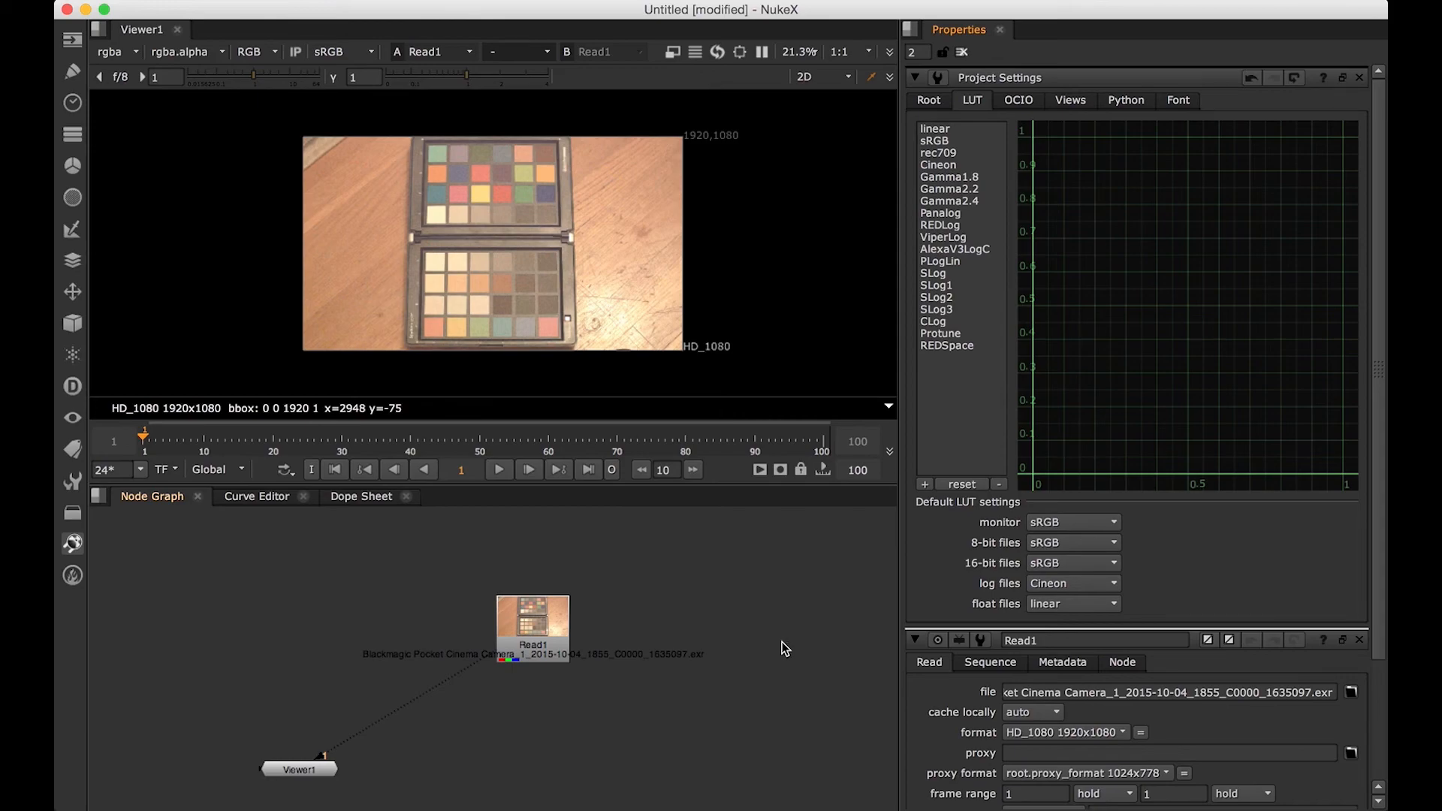
double_click(552, 630)
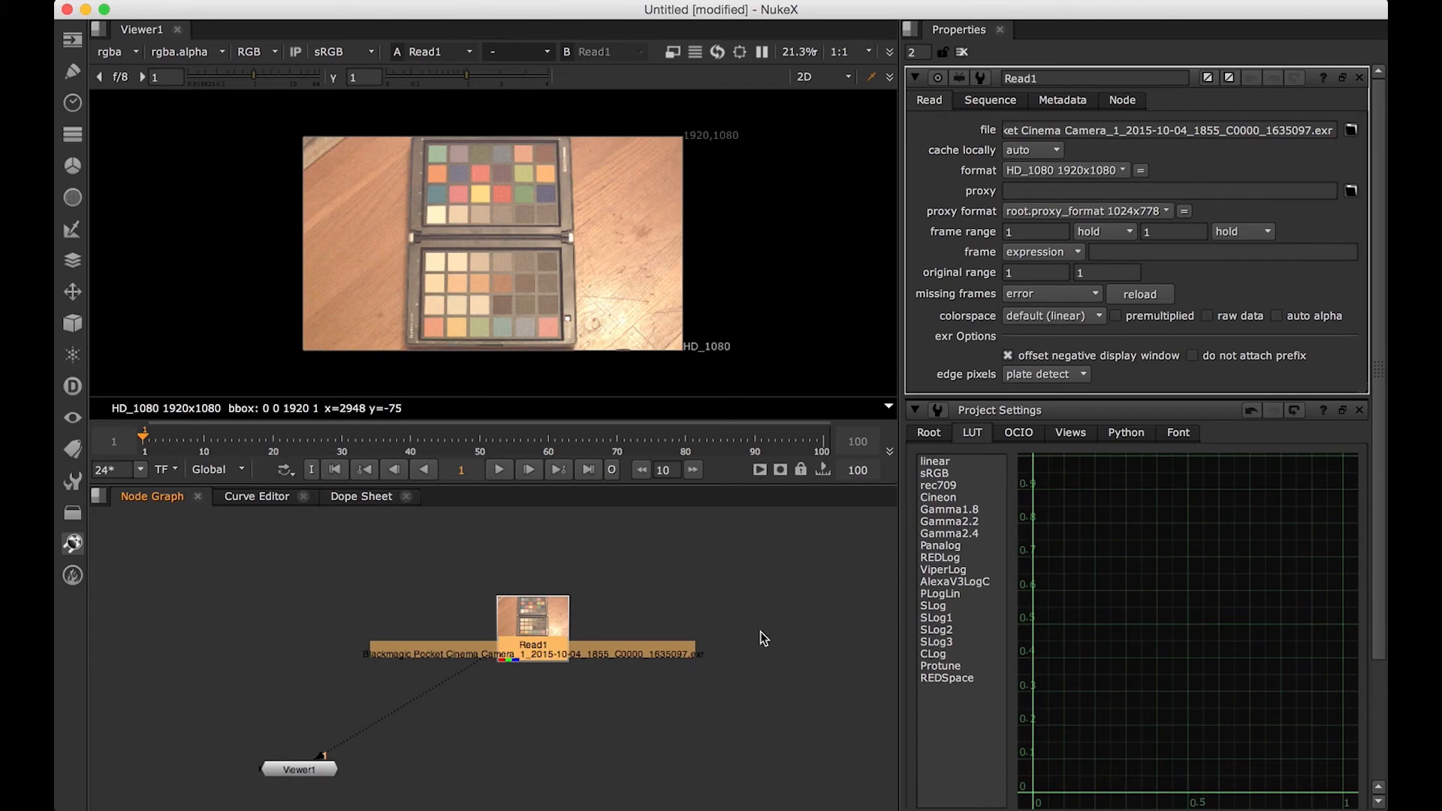
left_click(1034, 320)
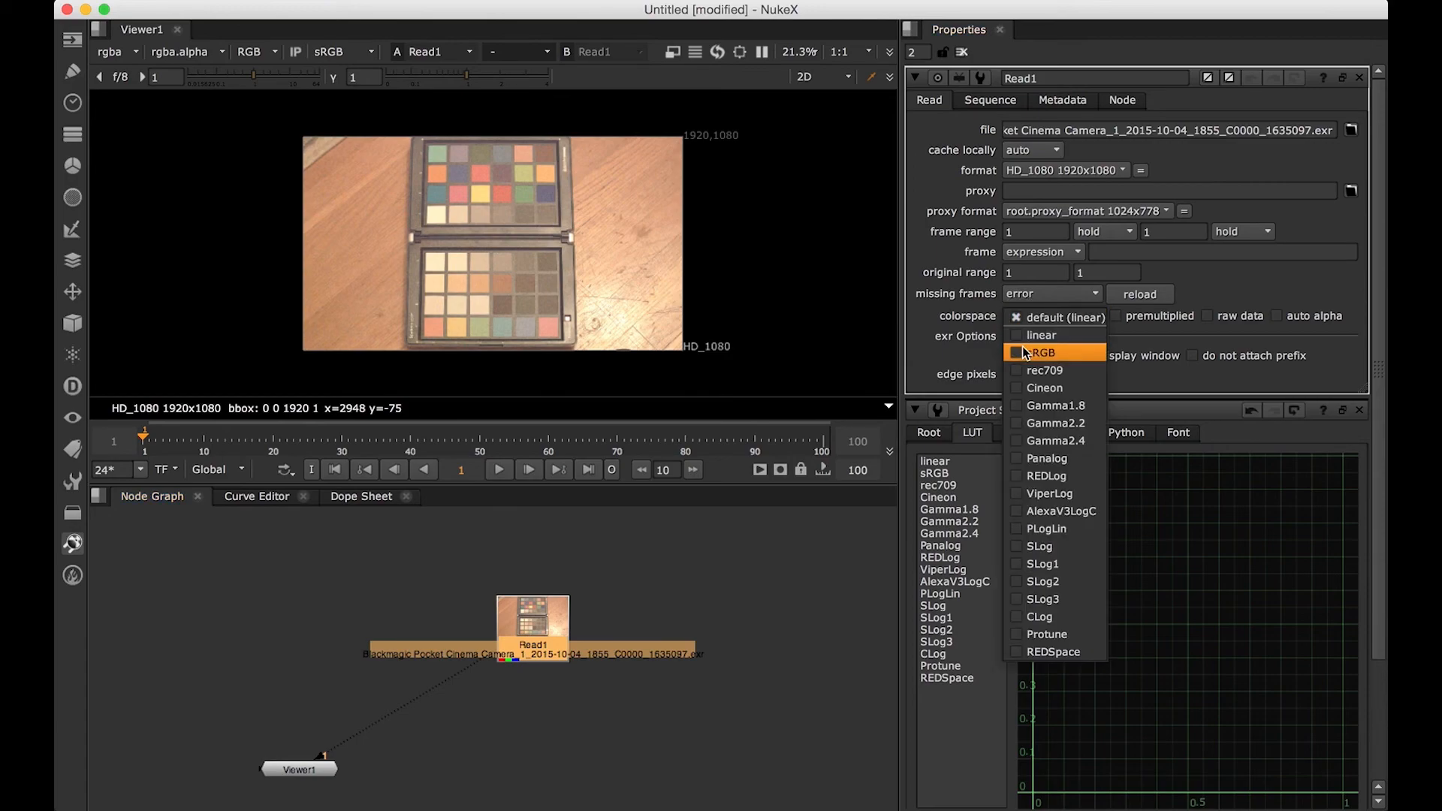
left_click(1075, 369)
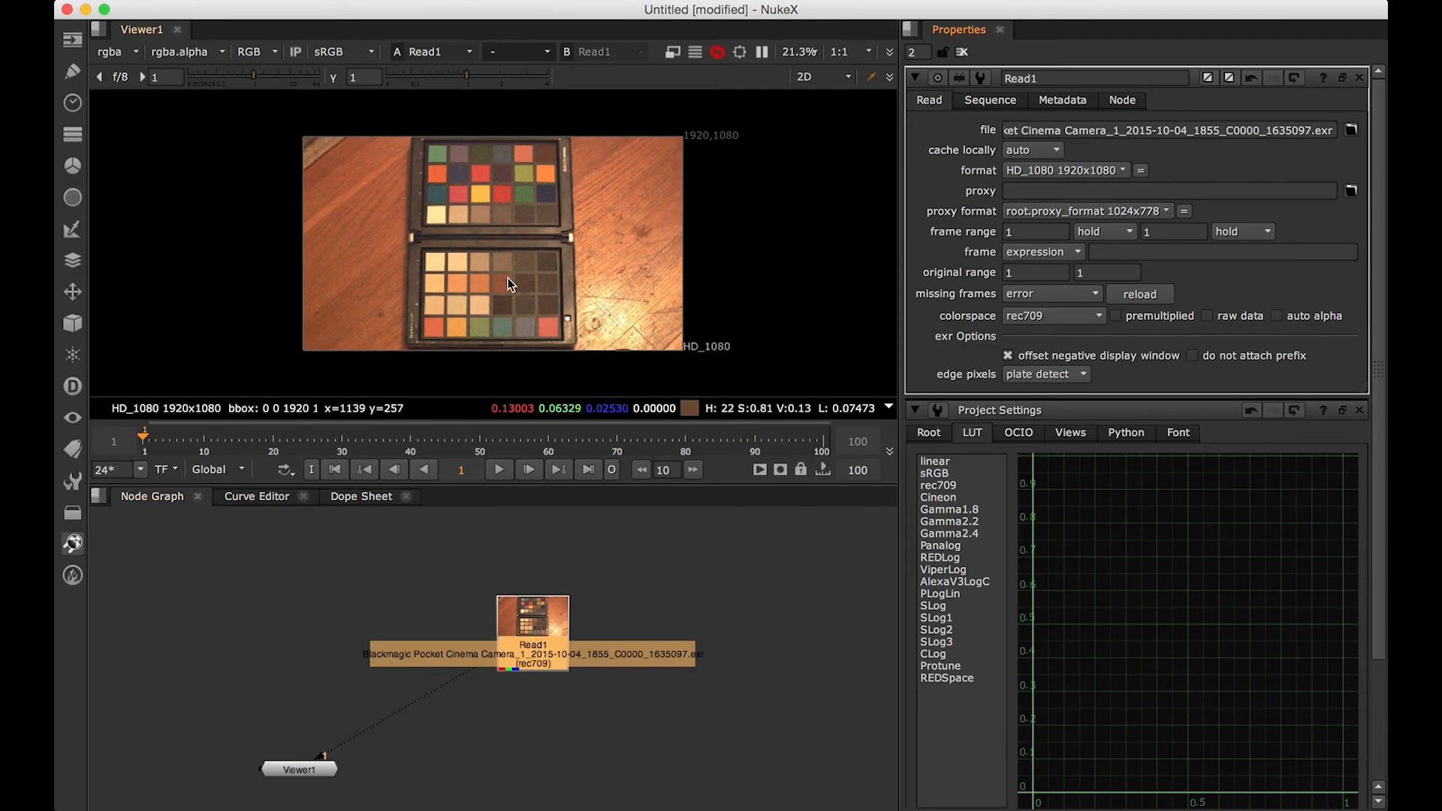
left_click_drag(546, 633, 567, 652)
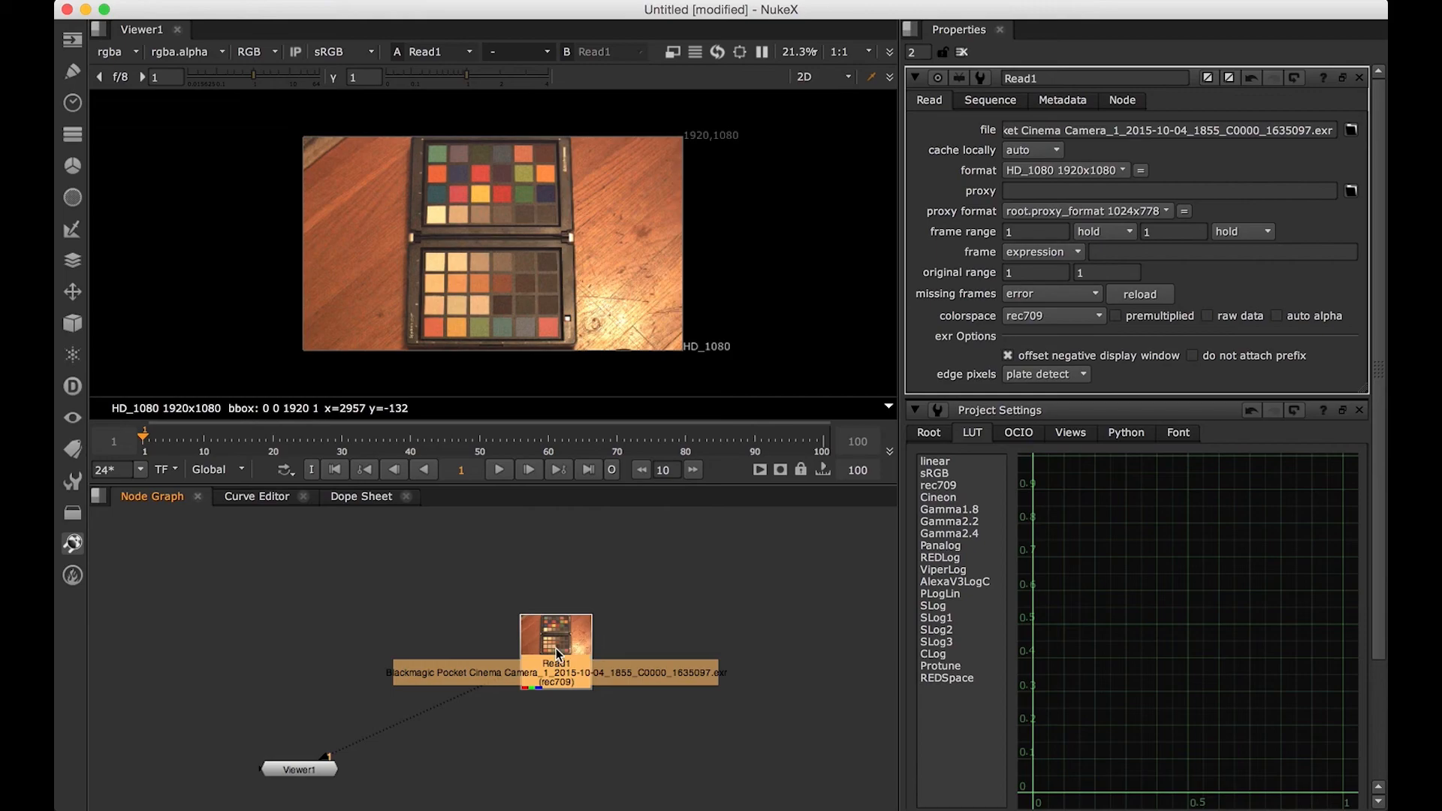
left_click_drag(573, 635, 578, 646)
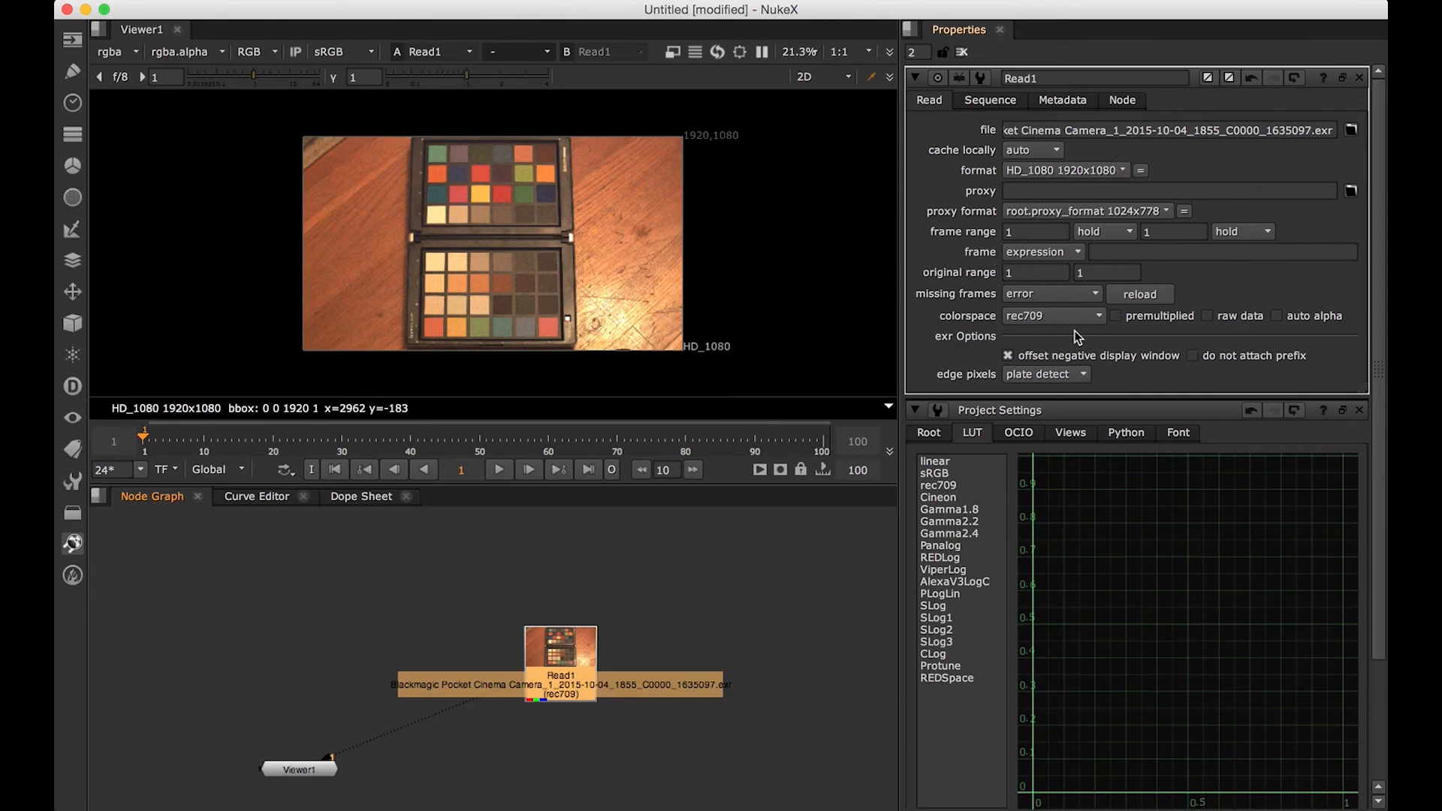
Step: Recheck the project's default LUT settings and set Viewer1's display process to rec709
left_click(239, 2)
left_click(304, 448)
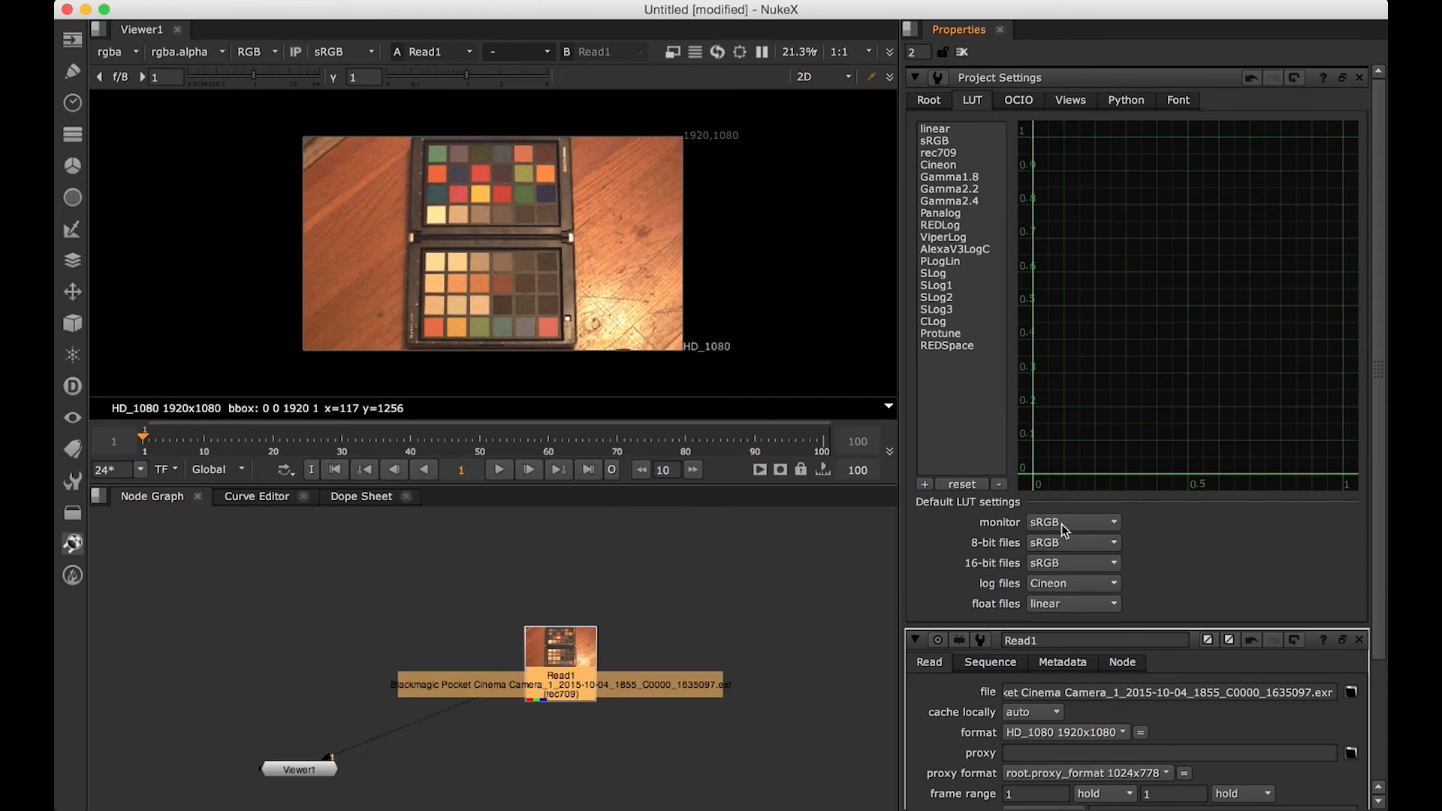
double_click(560, 666)
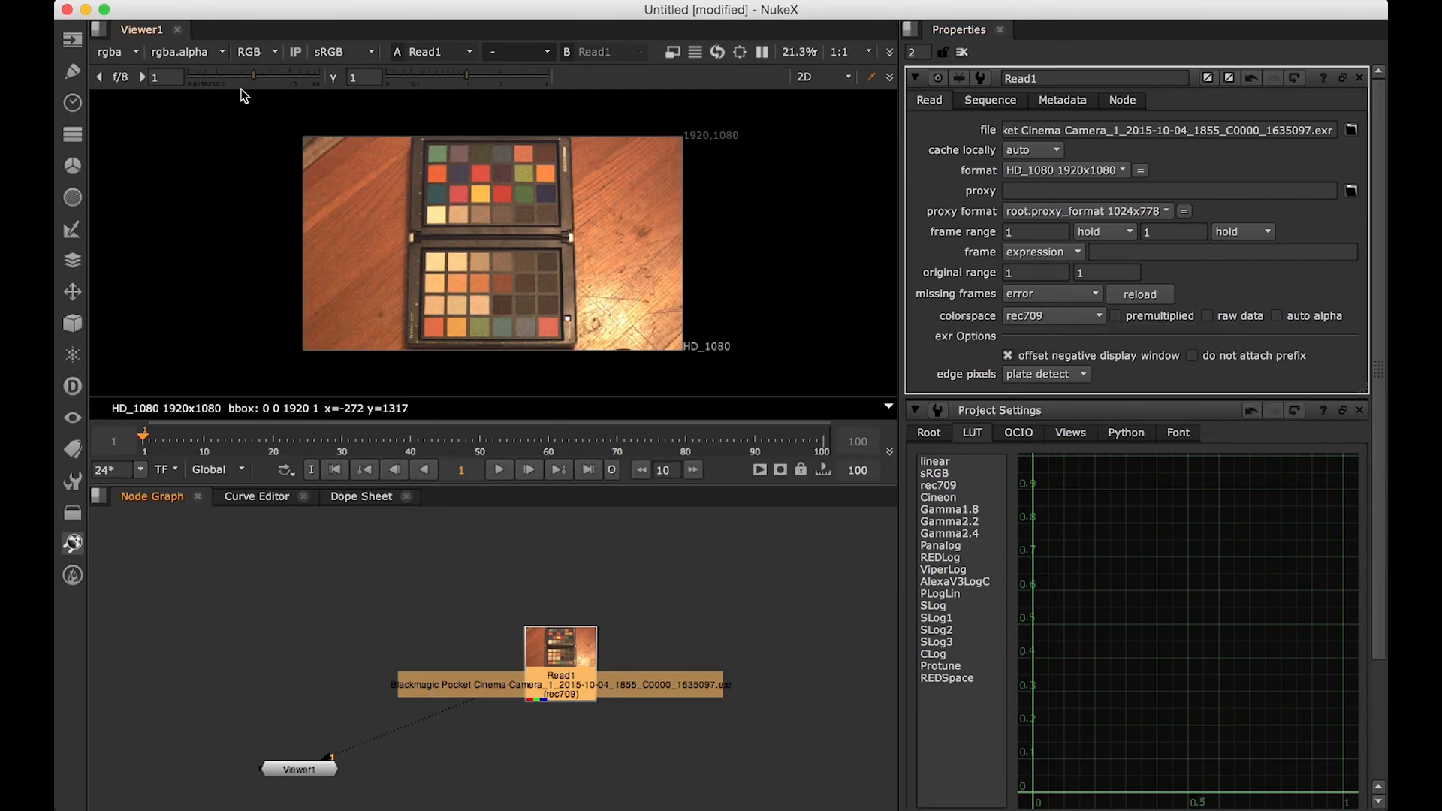
left_click(349, 58)
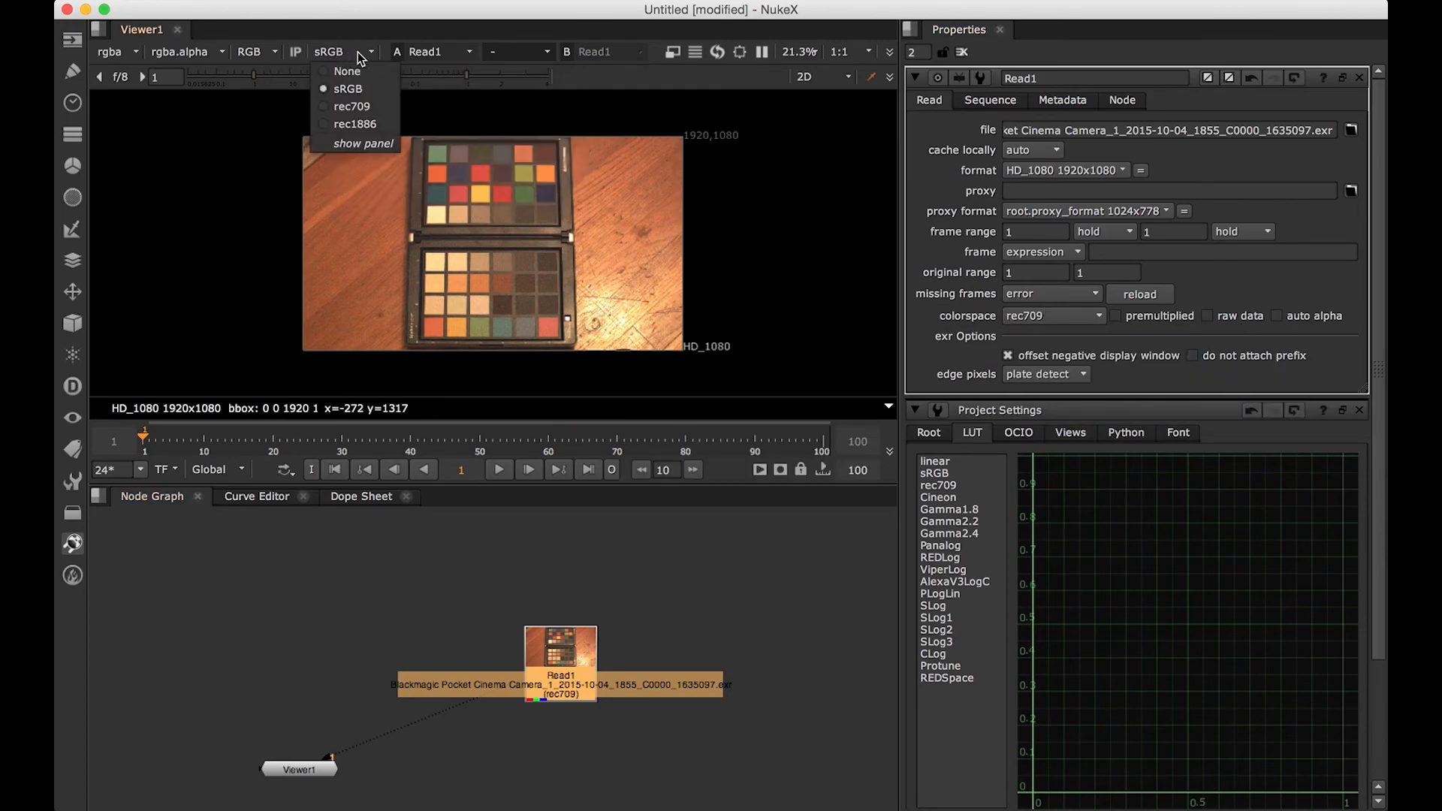
left_click(361, 105)
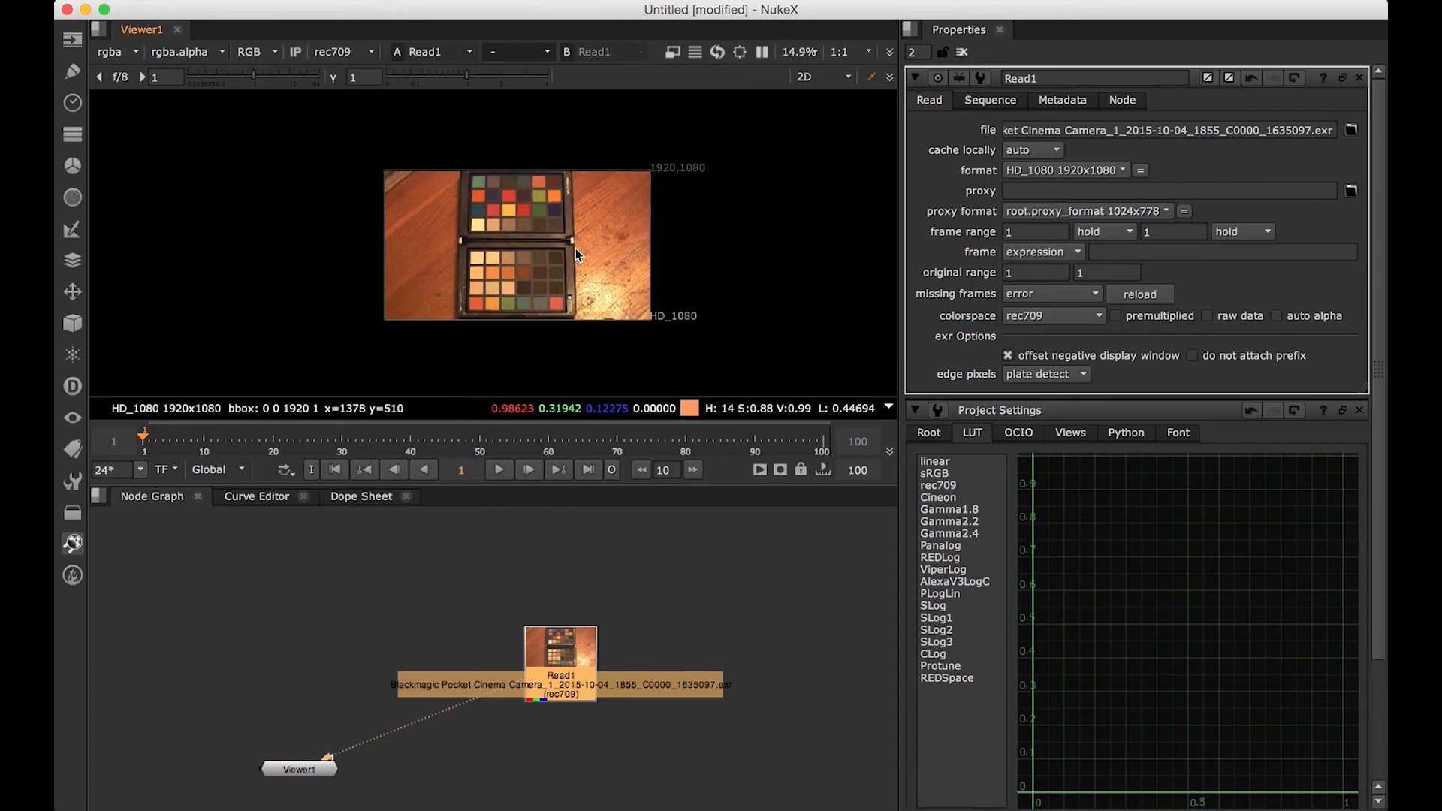
Step: Compare the color chart in Viewer1 with the graded image in DaVinci Resolve, ending back in NukeX
scroll(576, 248, "up", 1)
key("super+Tab")
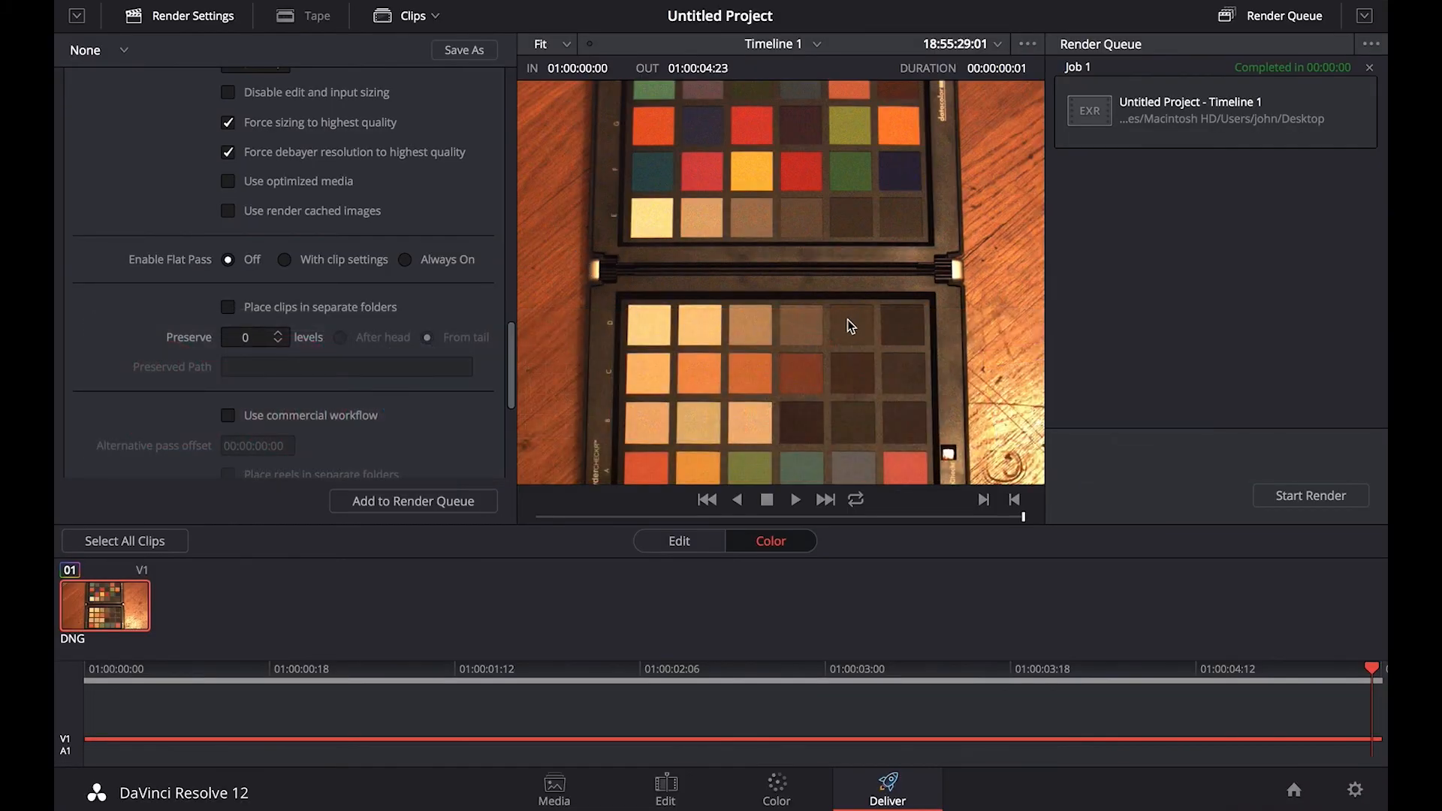
key("super+Tab")
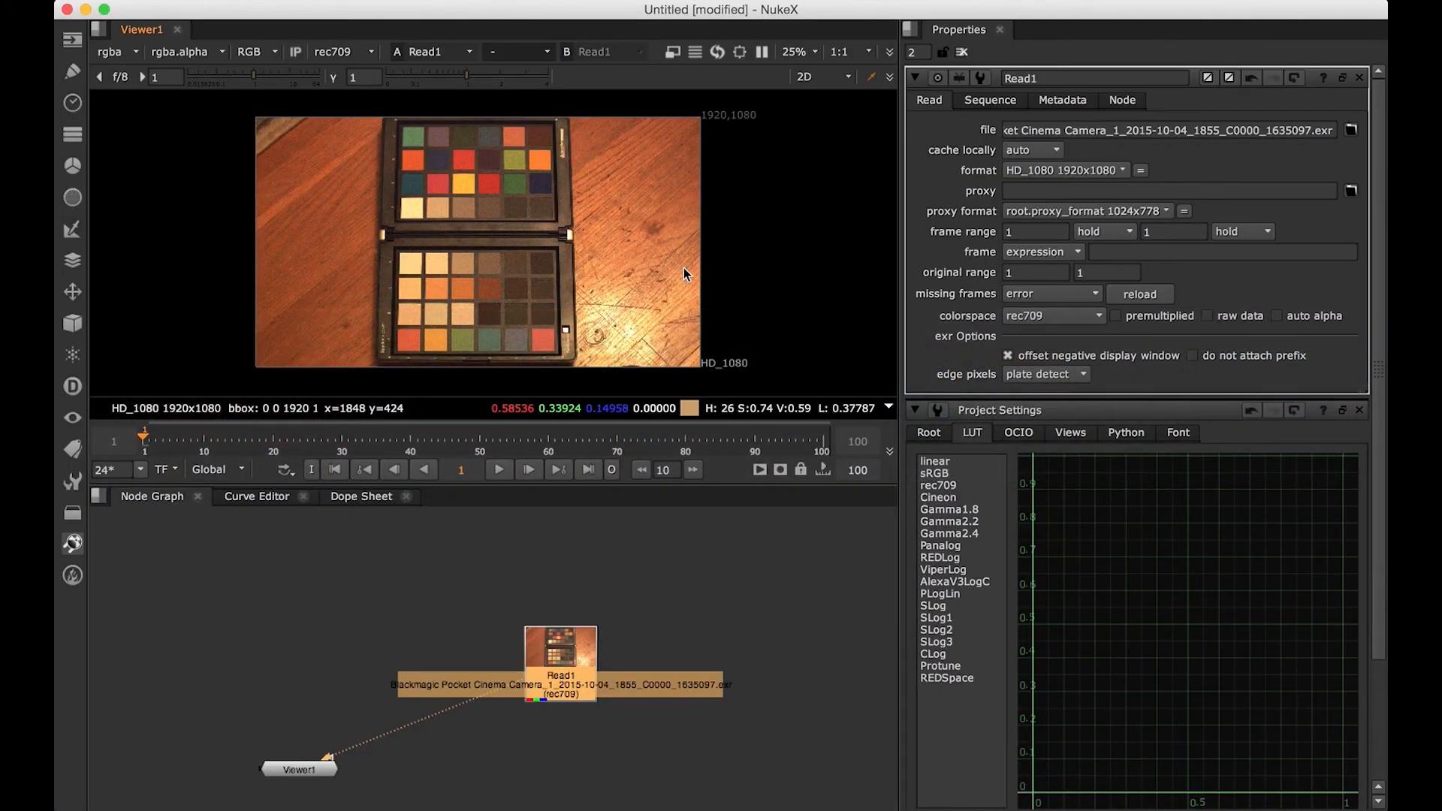
key("super+Tab")
key("super+Tab")
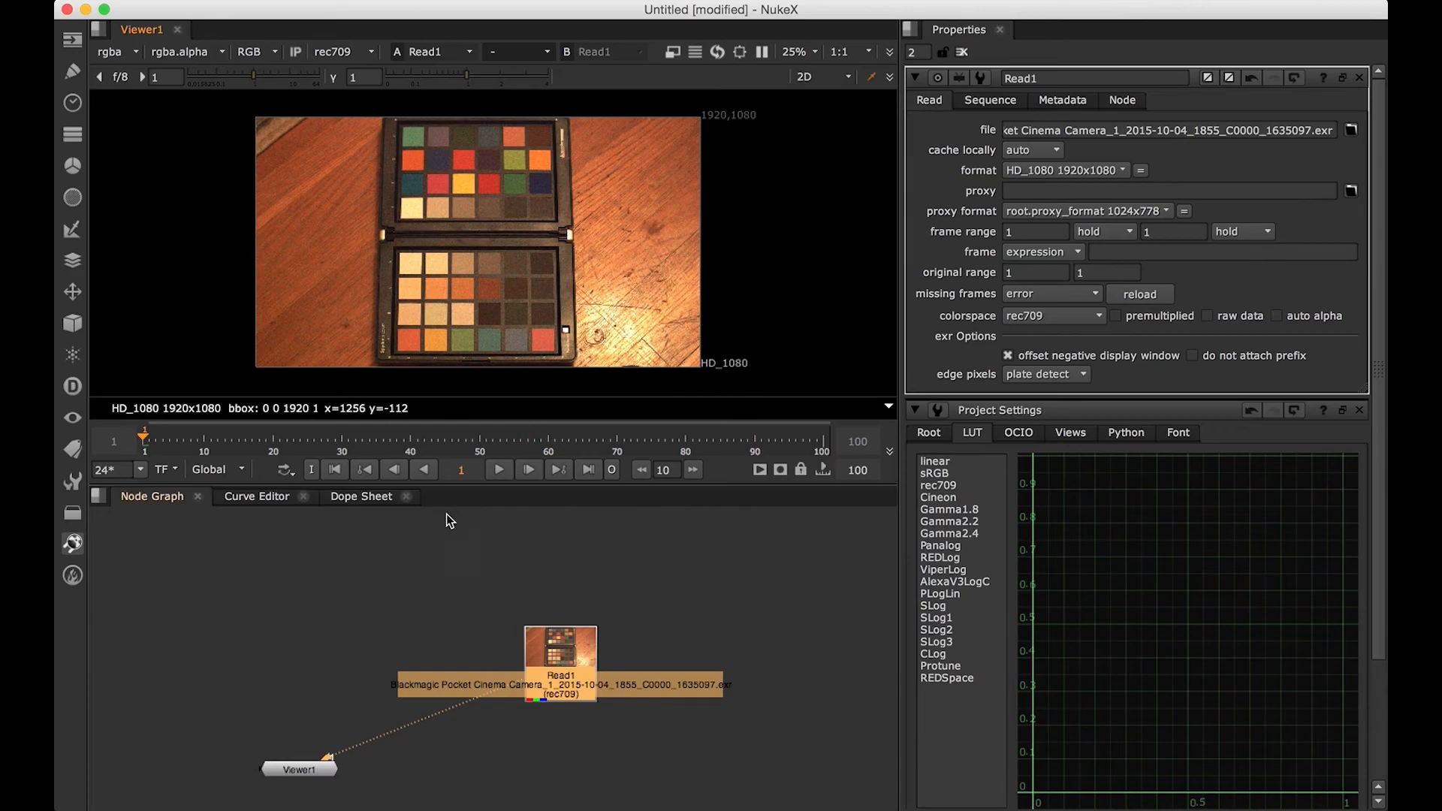
Step: Add a Waveform scope to the pane that holds Viewer1
left_click(99, 30)
mouse_move(142, 193)
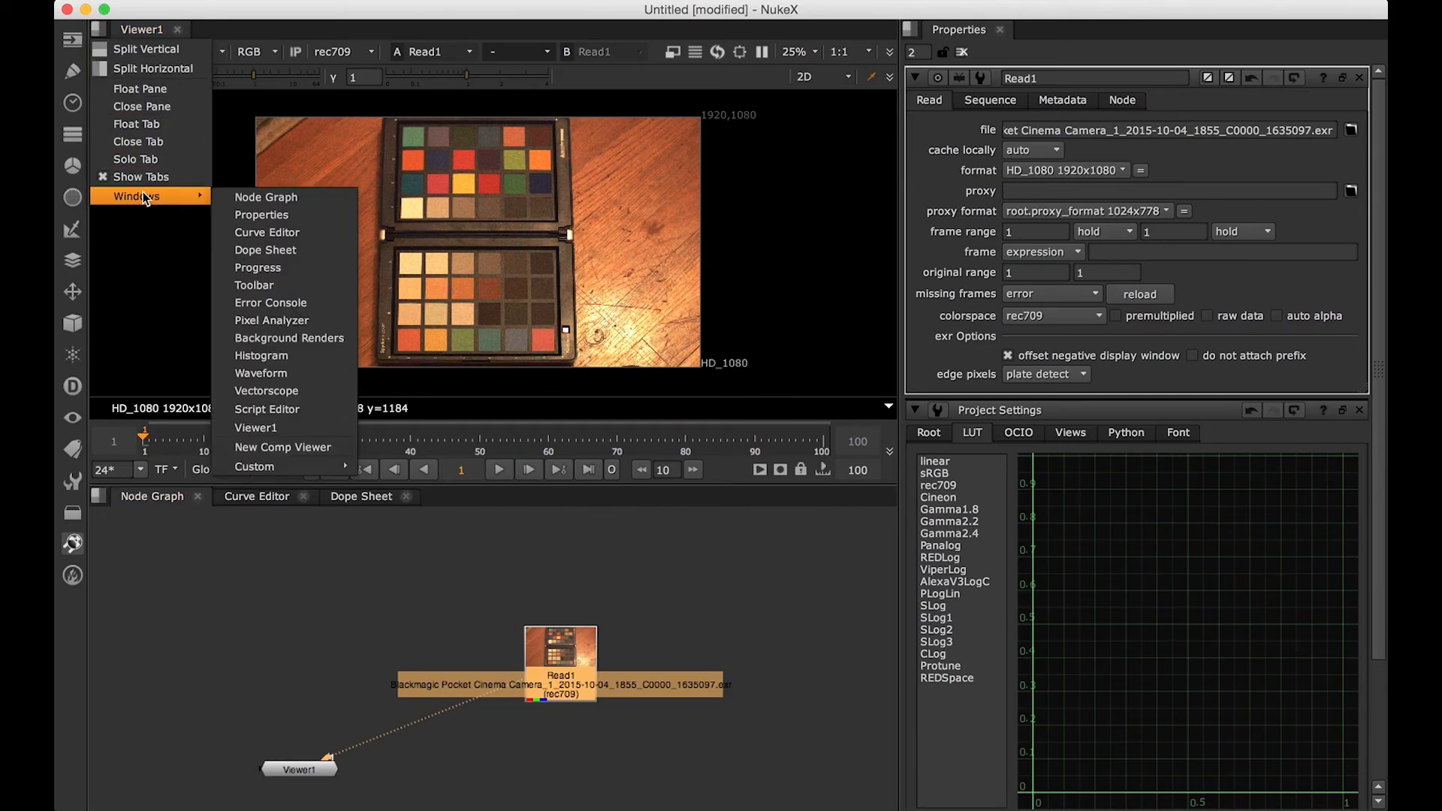
left_click(299, 372)
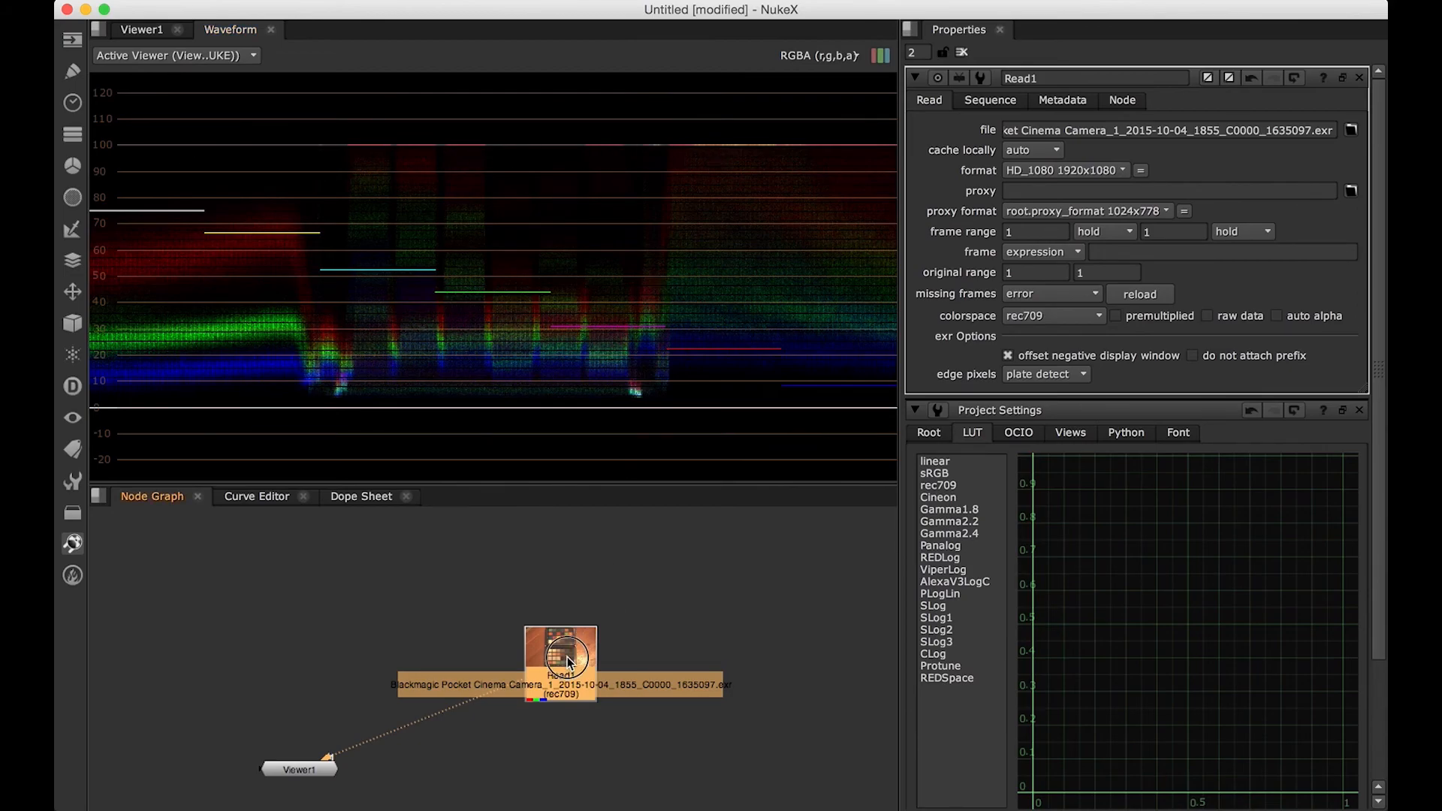
Step: Insert an Exposure node between Read1 and Viewer1
left_click_drag(563, 664, 568, 655)
key("Tab")
type("Exposure")
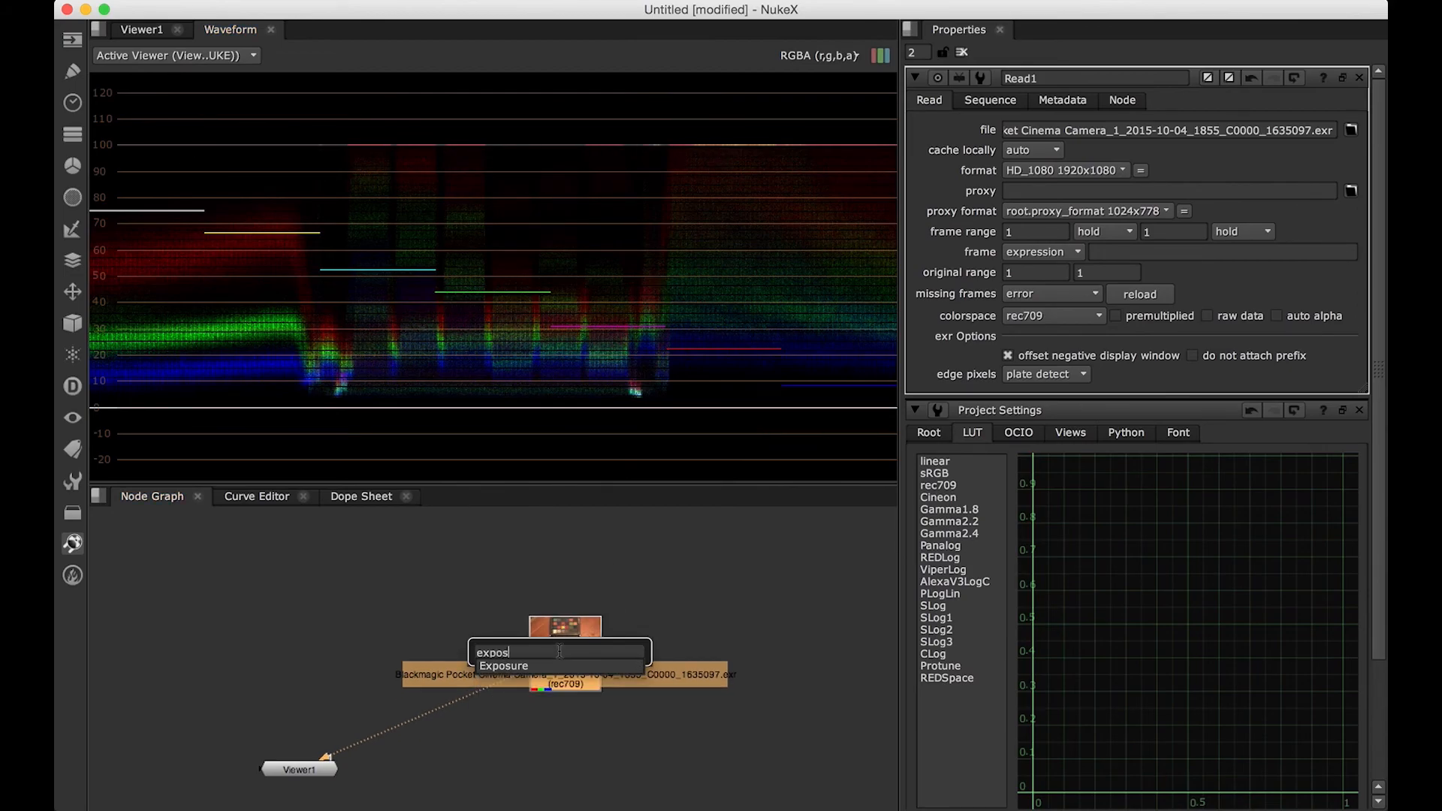
key("Return")
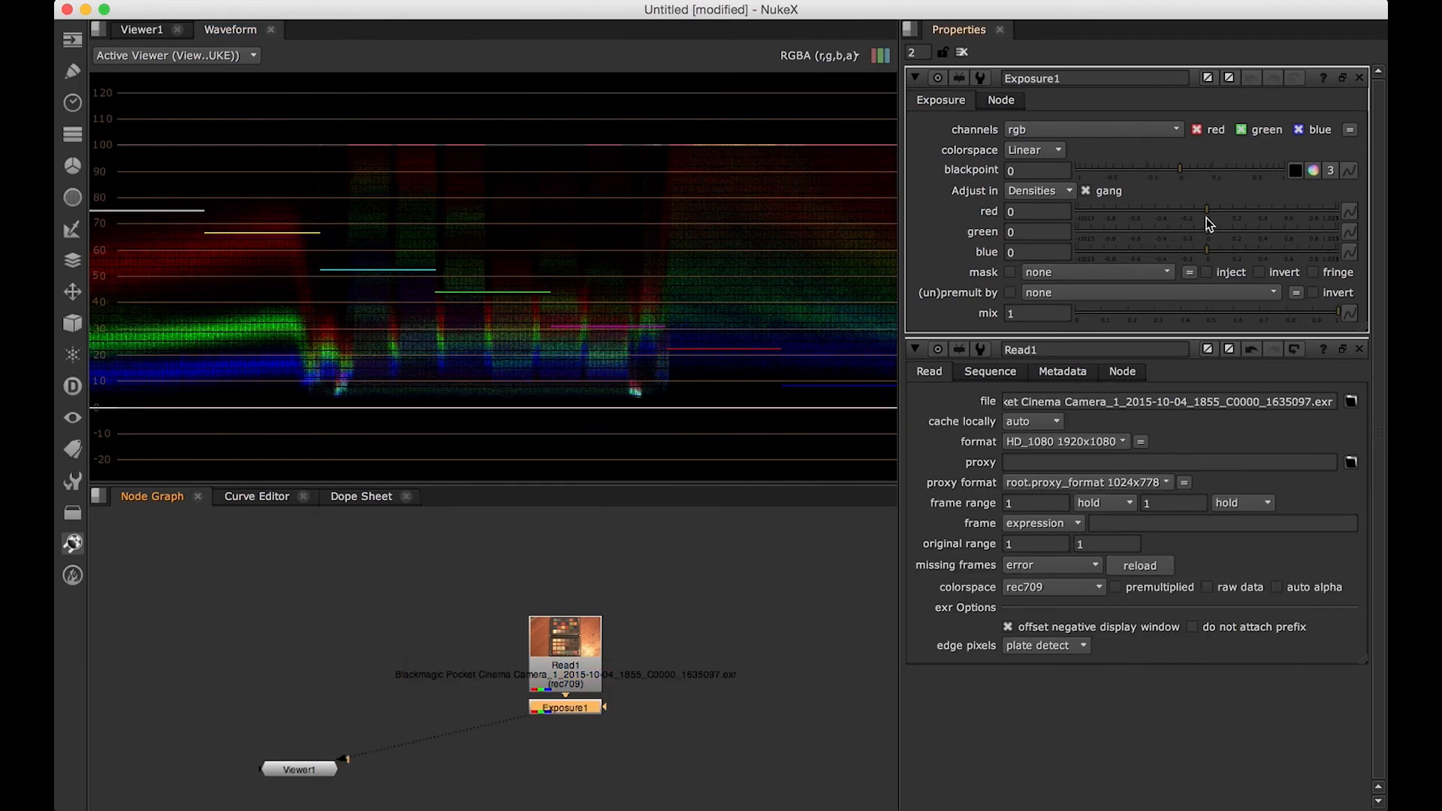
Step: Test highlight clipping by lowering Exposure1's ganged densities to -0.07 and bringing them back up to about 0.01
left_click_drag(1208, 214, 1199, 215)
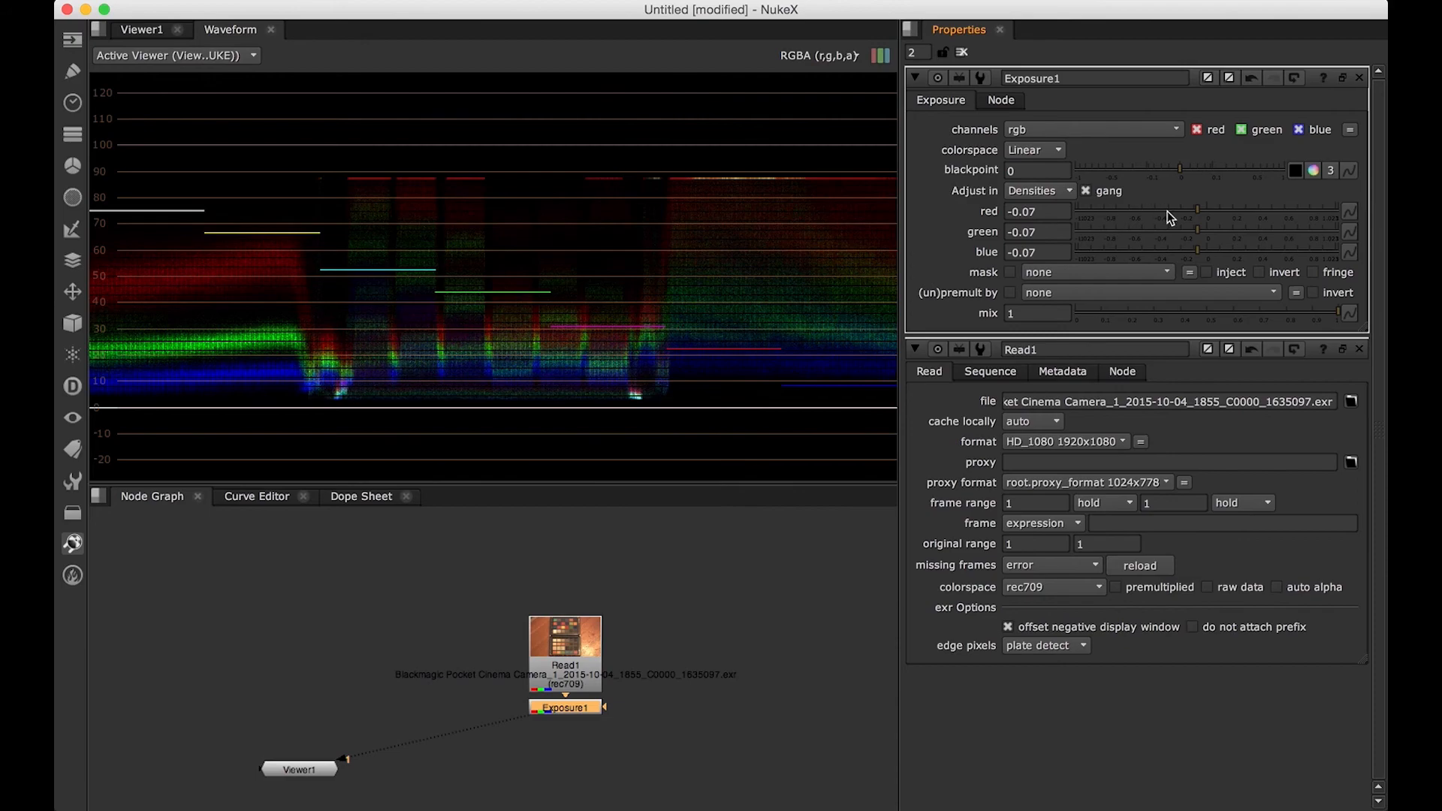
left_click_drag(1198, 217, 1207, 214)
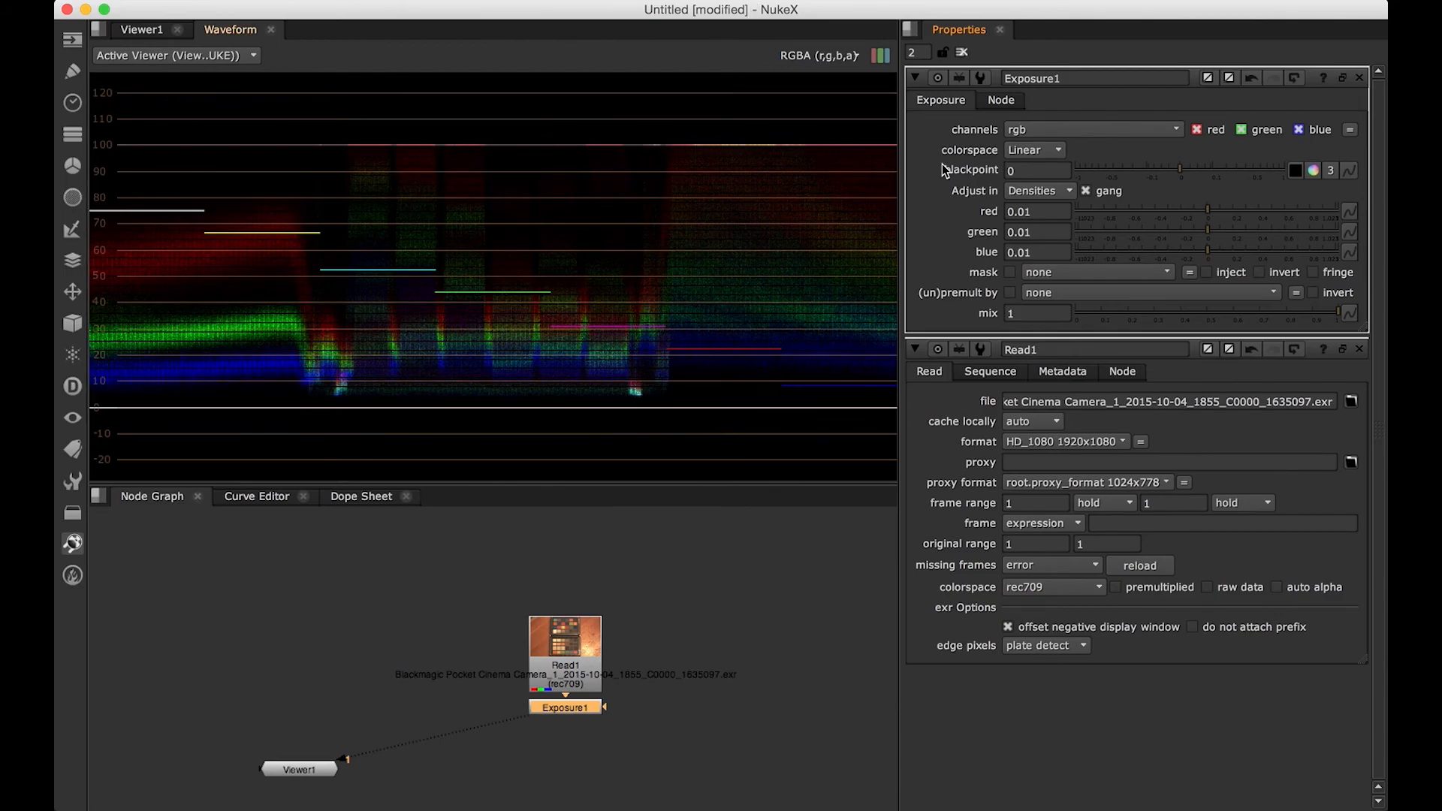
mouse_move(1208, 218)
left_mouse_down()
mouse_move(1195, 216)
mouse_move(1207, 216)
left_mouse_up()
Step: Switch to DaVinci Resolve's Color page, move node 02 farther from node 01 and open the video scopes
key("super+Tab")
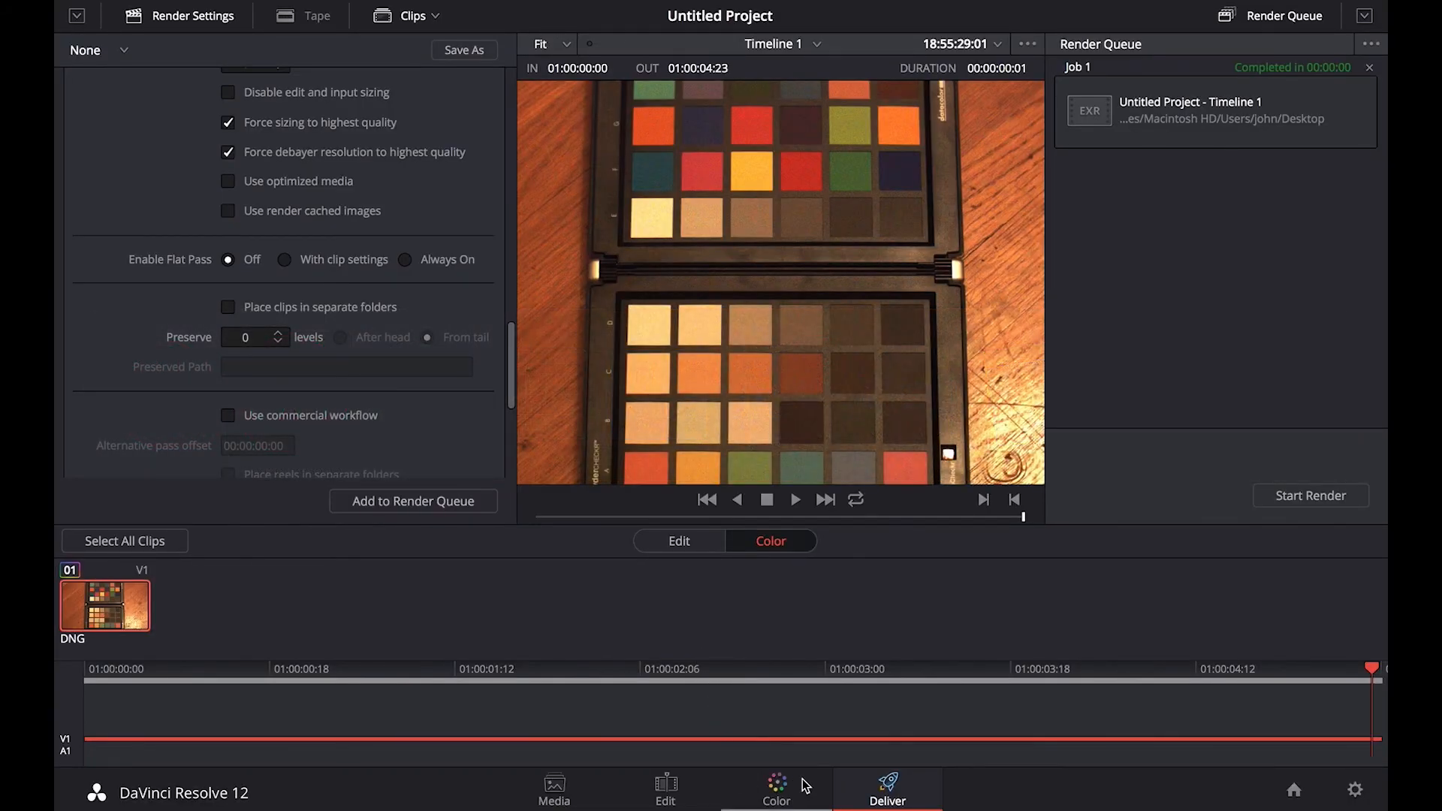
left_click(781, 786)
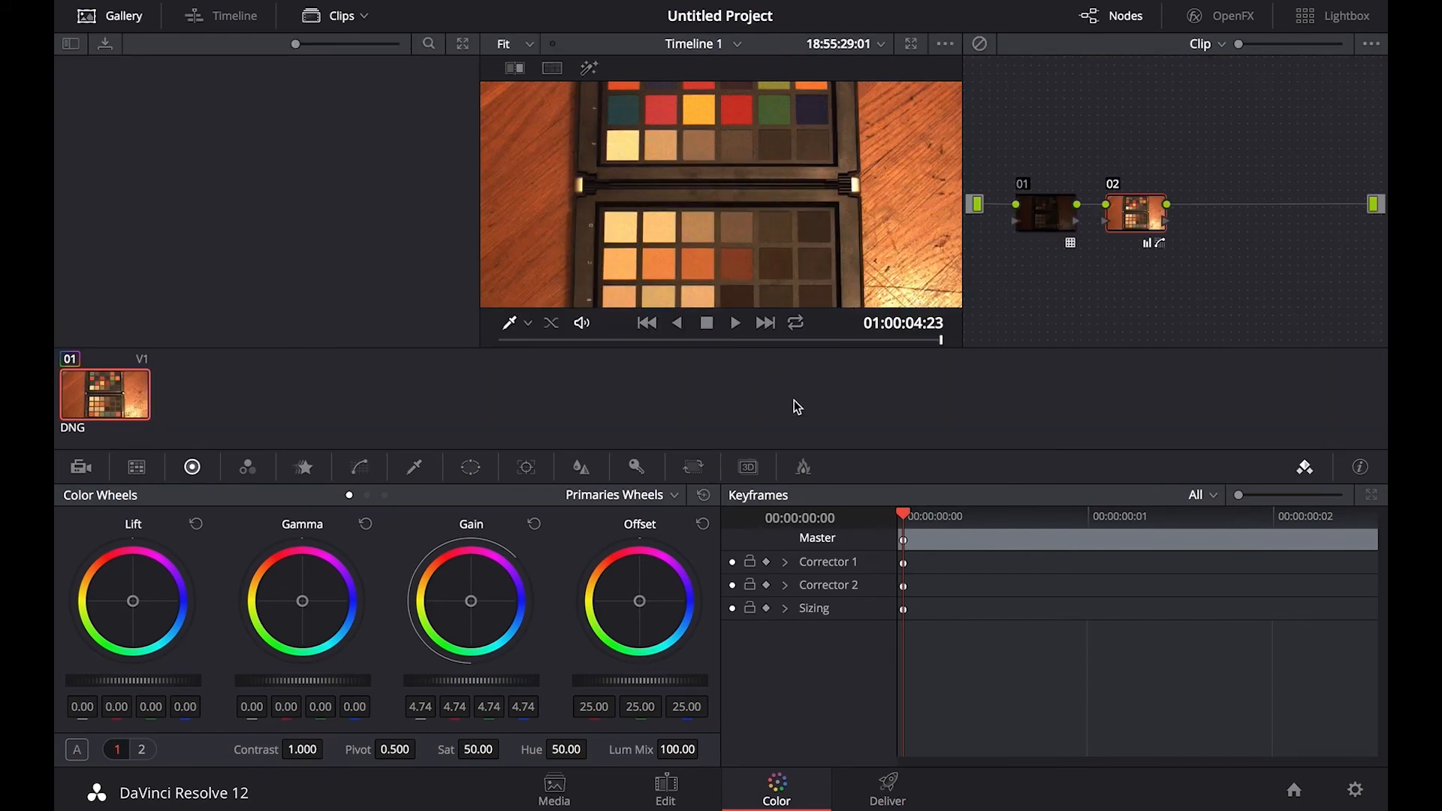
left_click_drag(1131, 216, 1248, 223)
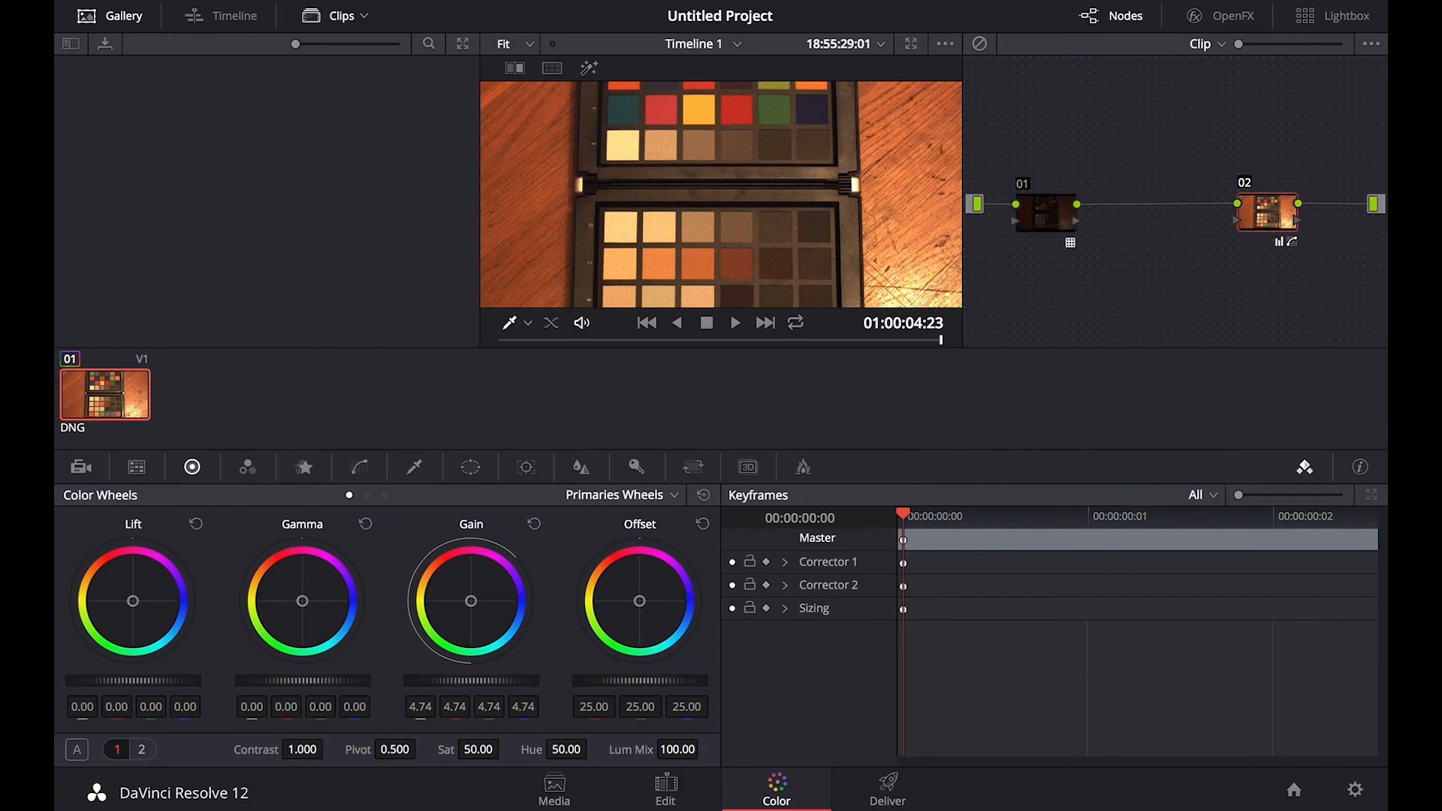
key("ctrl+shift+w")
left_click_drag(949, 440, 652, 309)
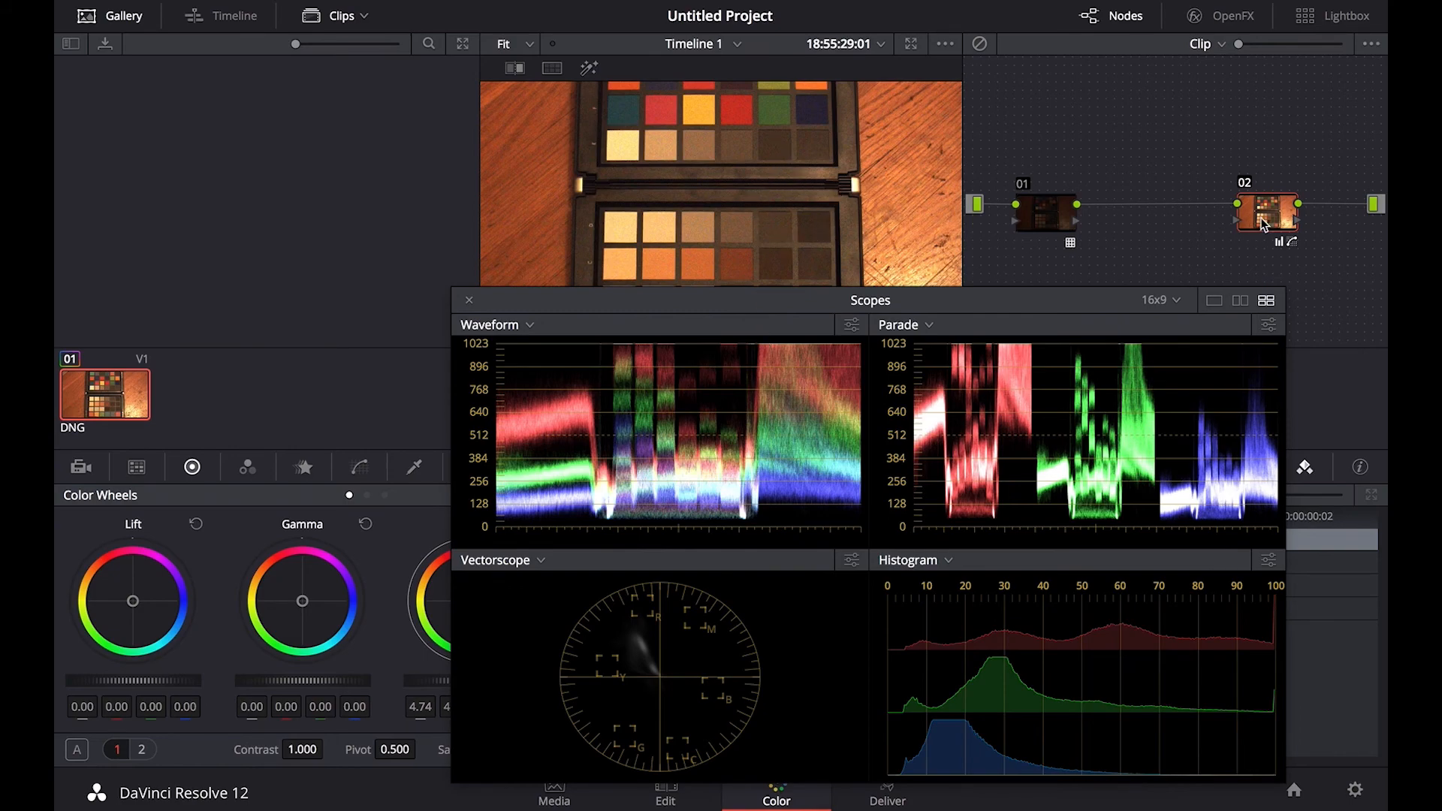
Step: Compare the scopes with node 02 disabled and enabled, and close the scopes with node 01 selected
key("ctrl+d")
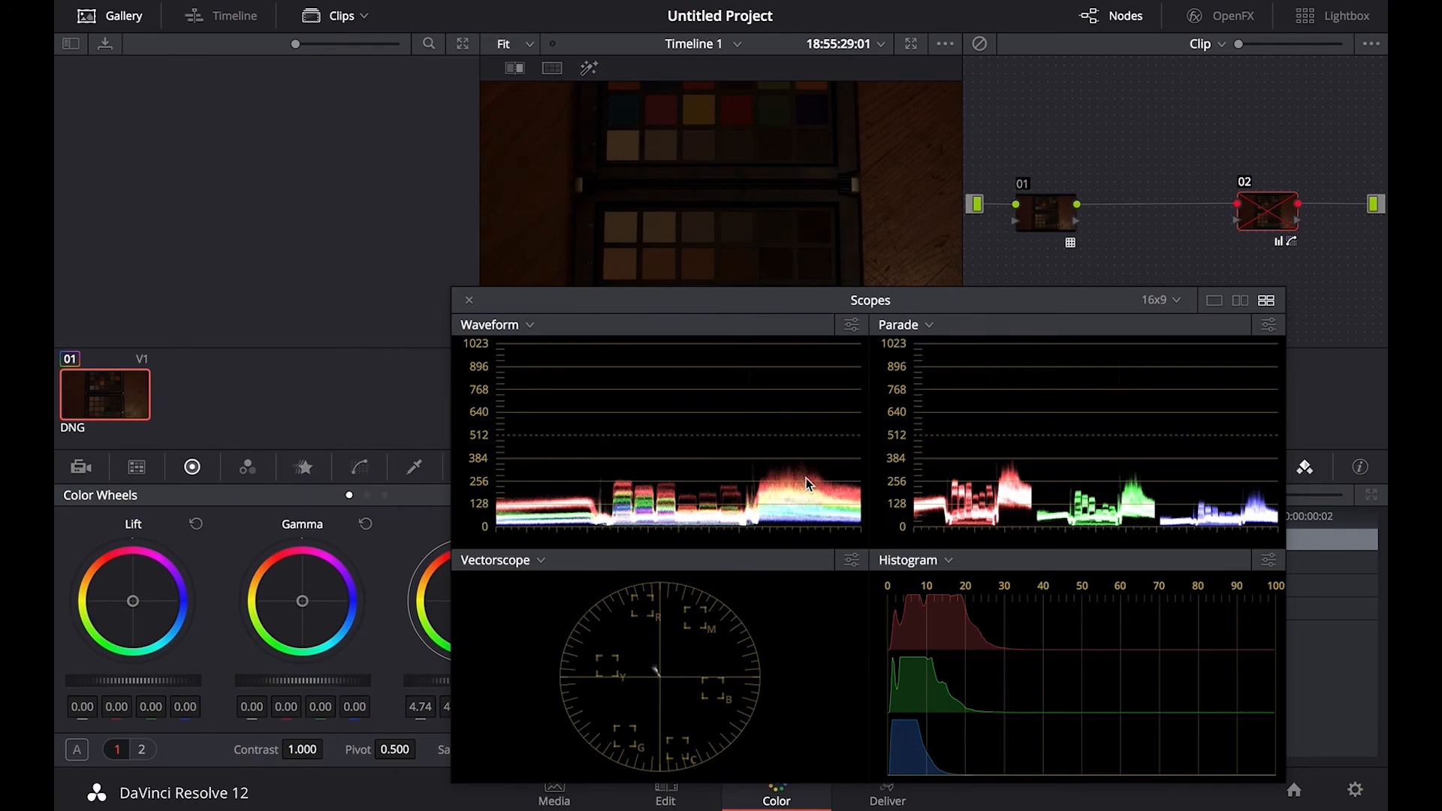
key("ctrl+d")
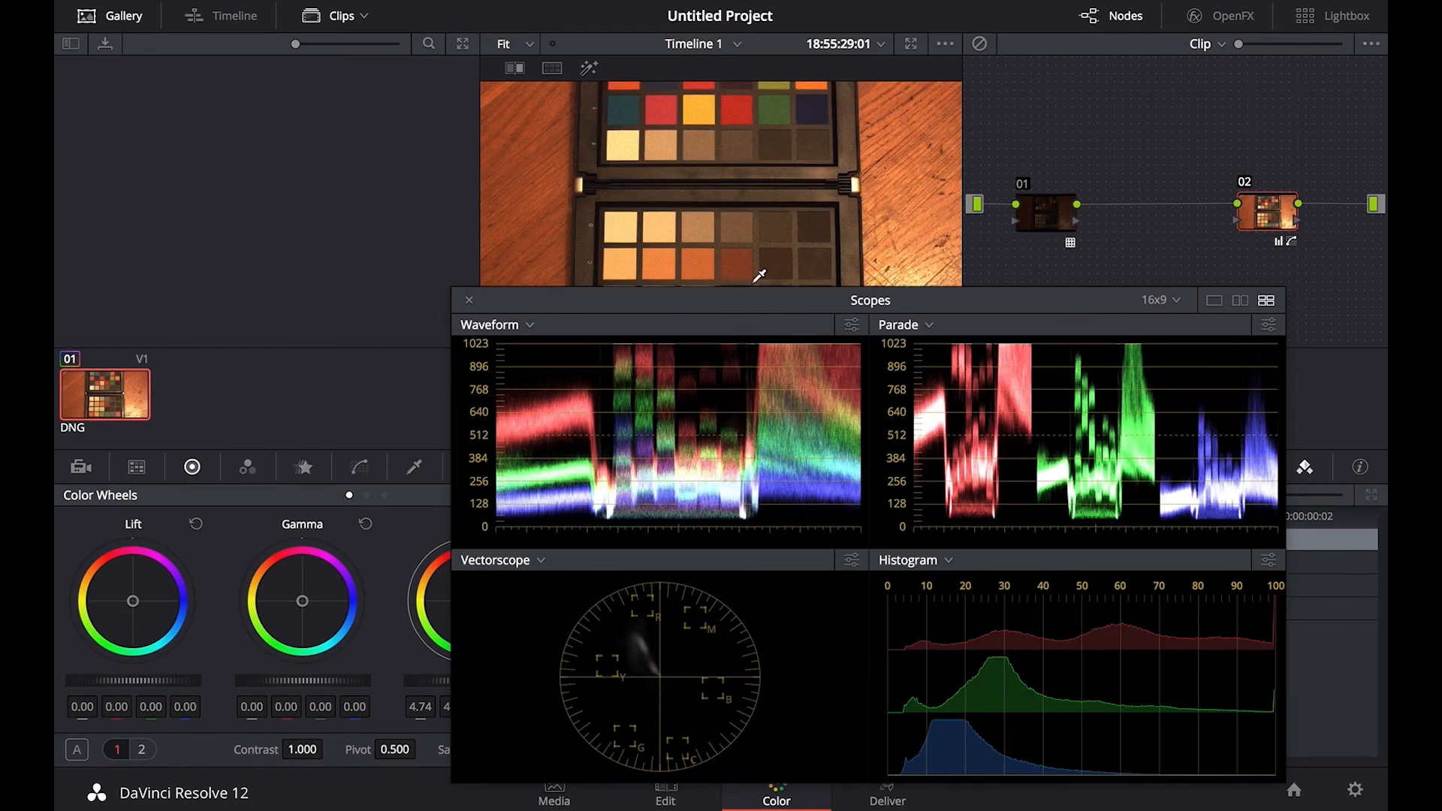
left_click_drag(807, 305, 893, 375)
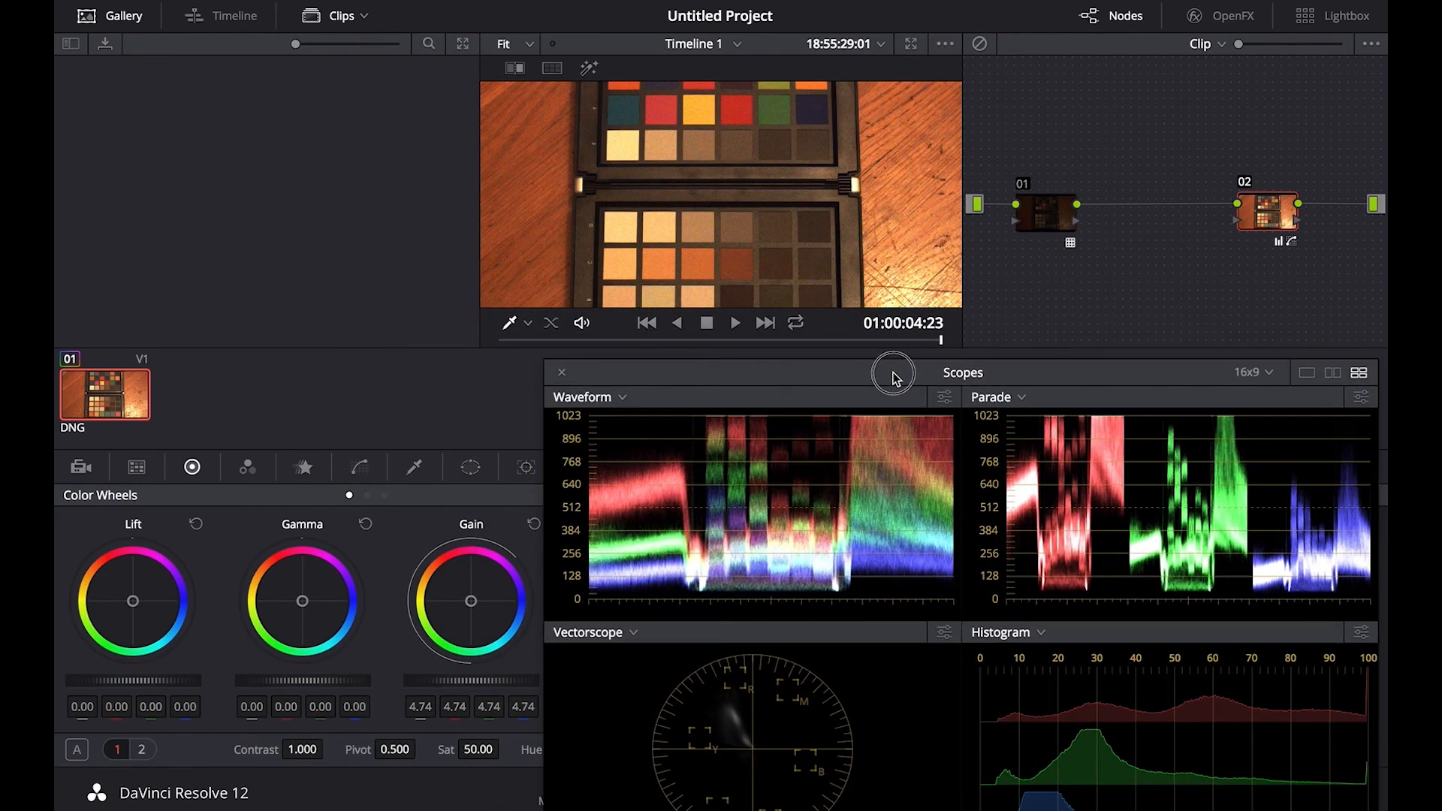
left_click(1047, 211)
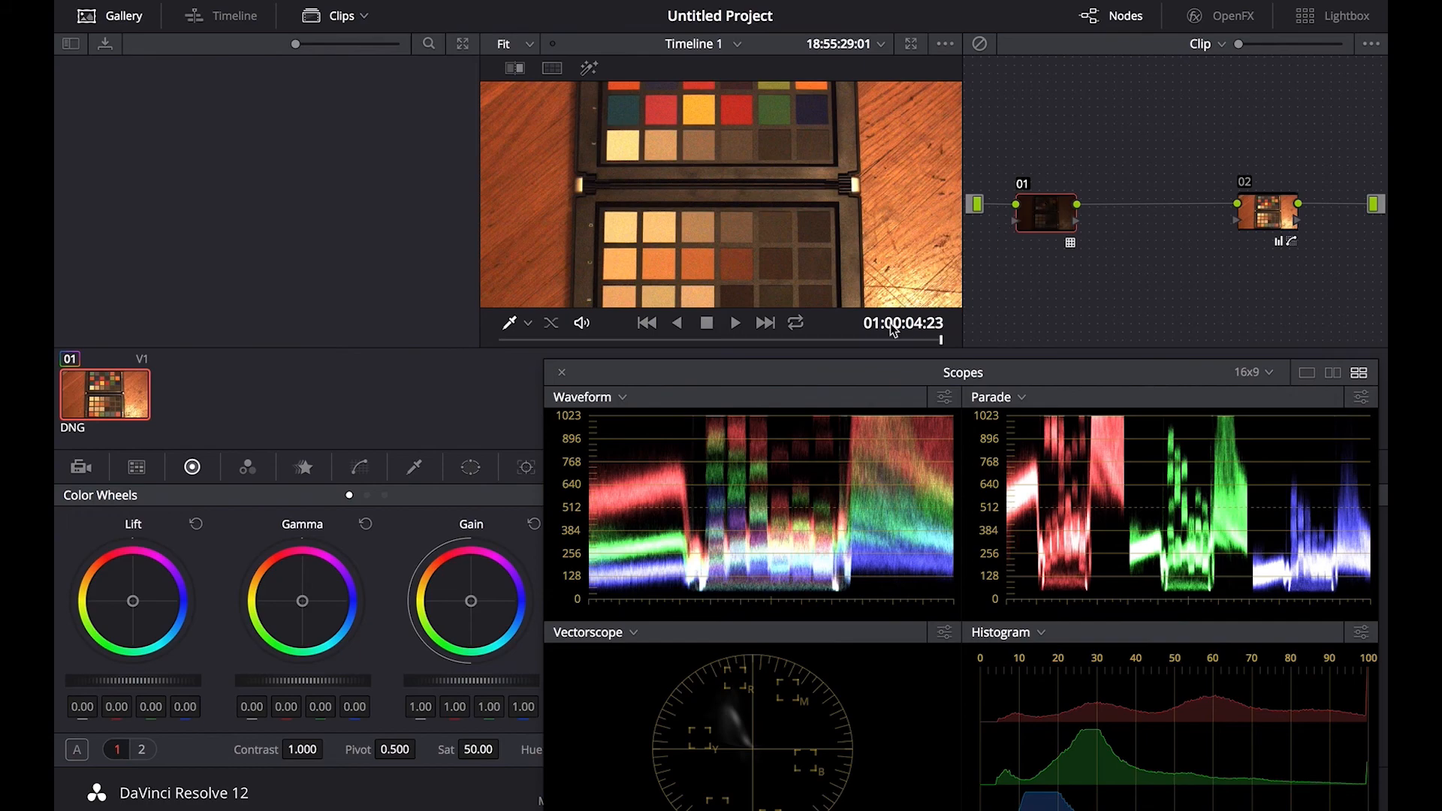
key("ctrl+shift+w")
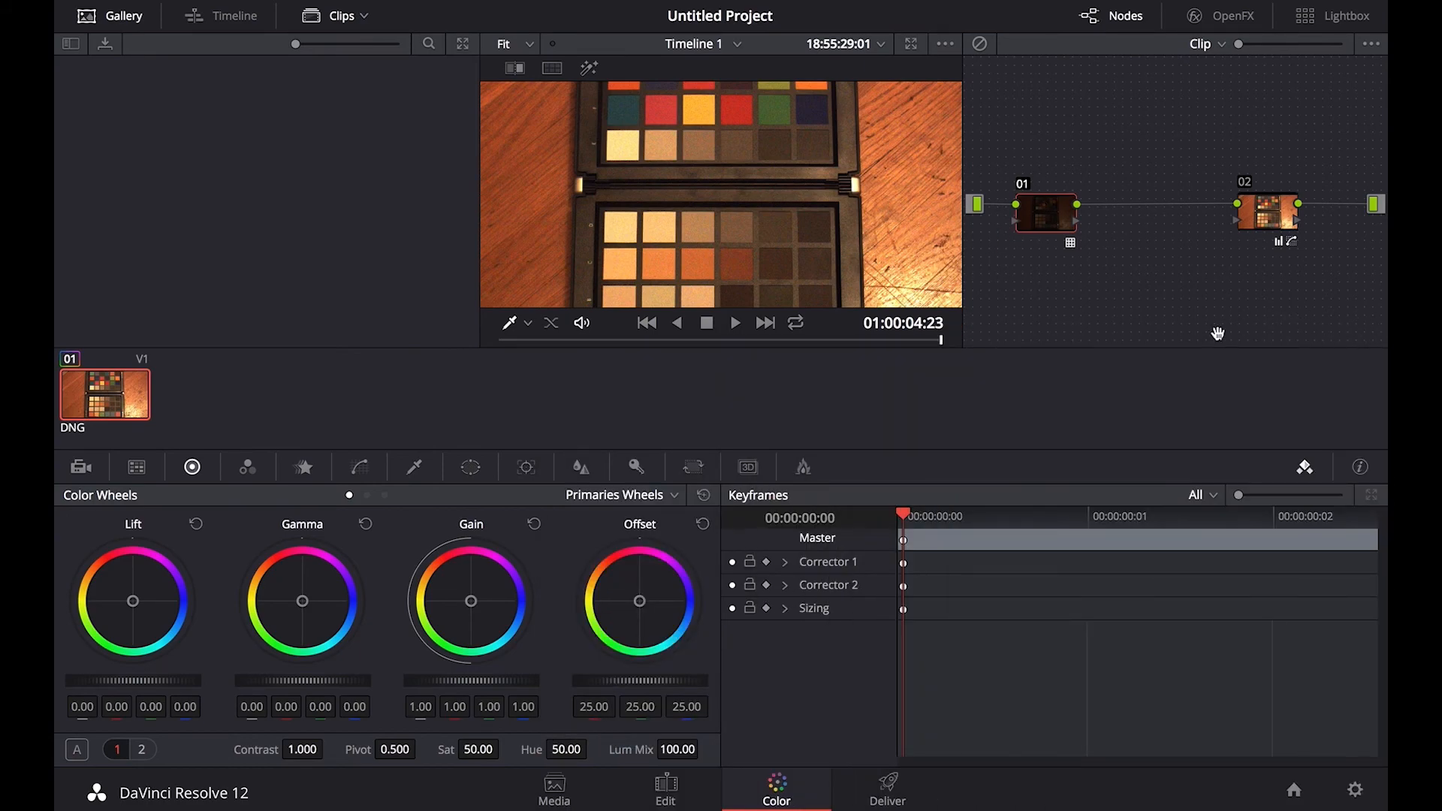
Step: Disable node 02, and compare the image with node 01 disabled and enabled again
right_click(1060, 235)
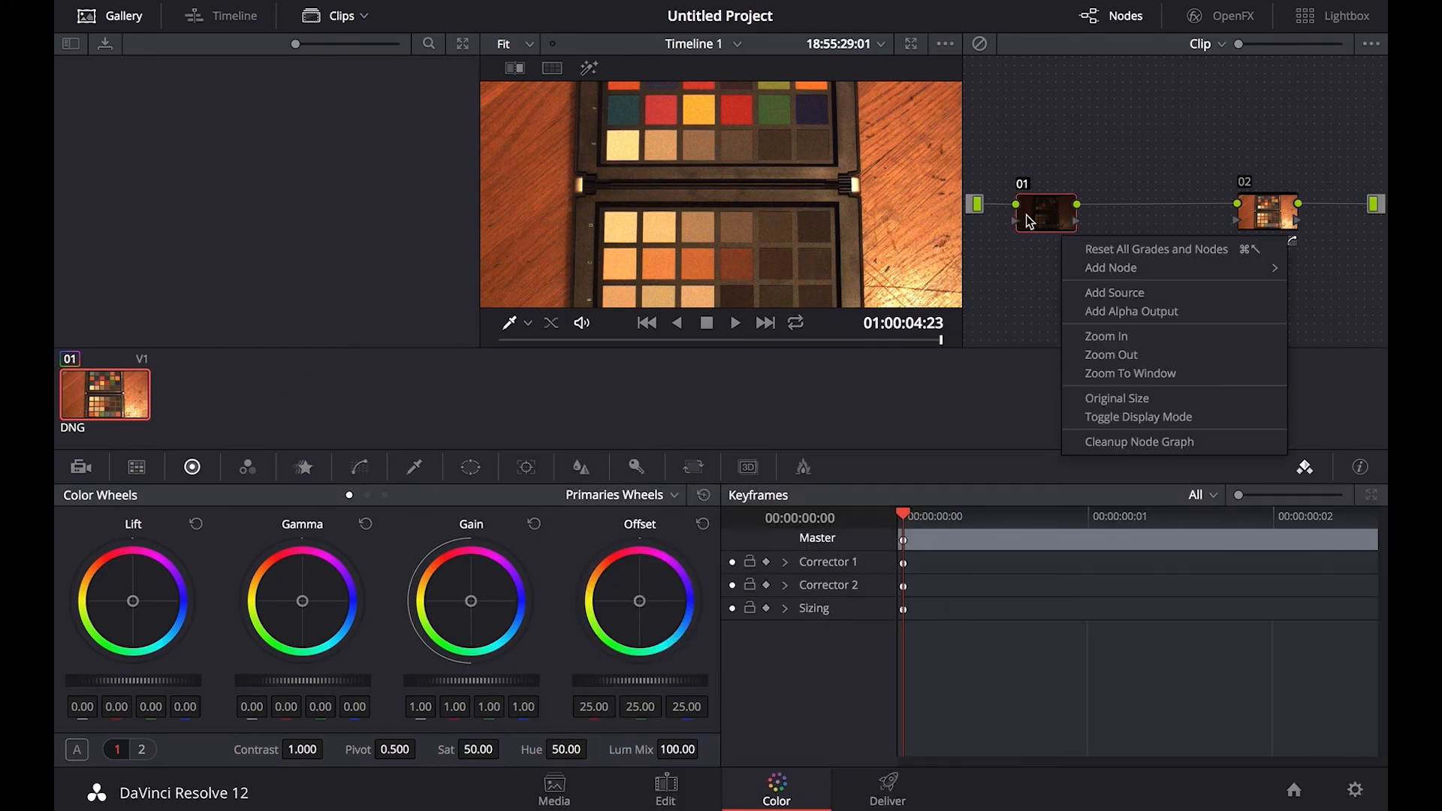
left_click(1030, 232)
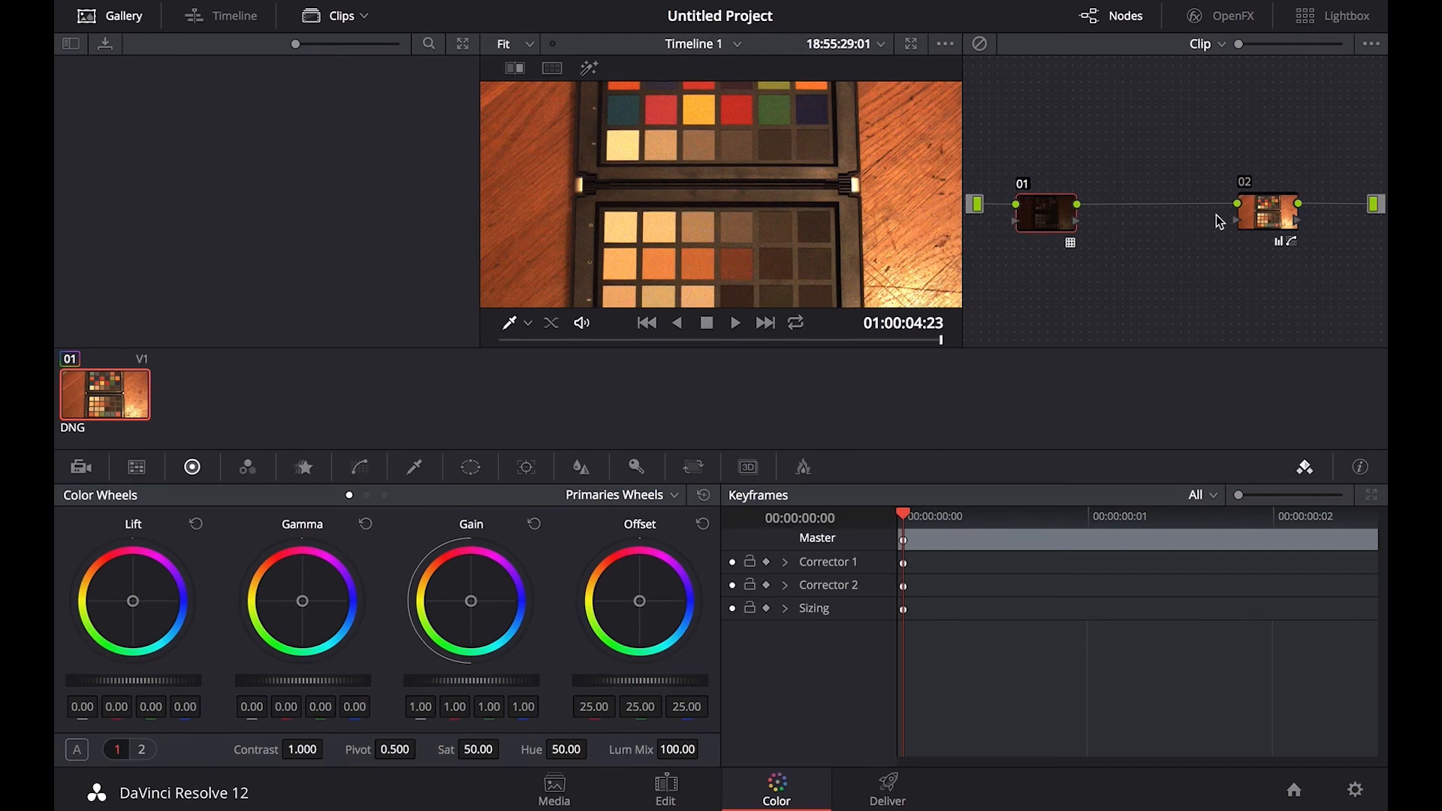
left_click(1236, 219)
key("ctrl+d")
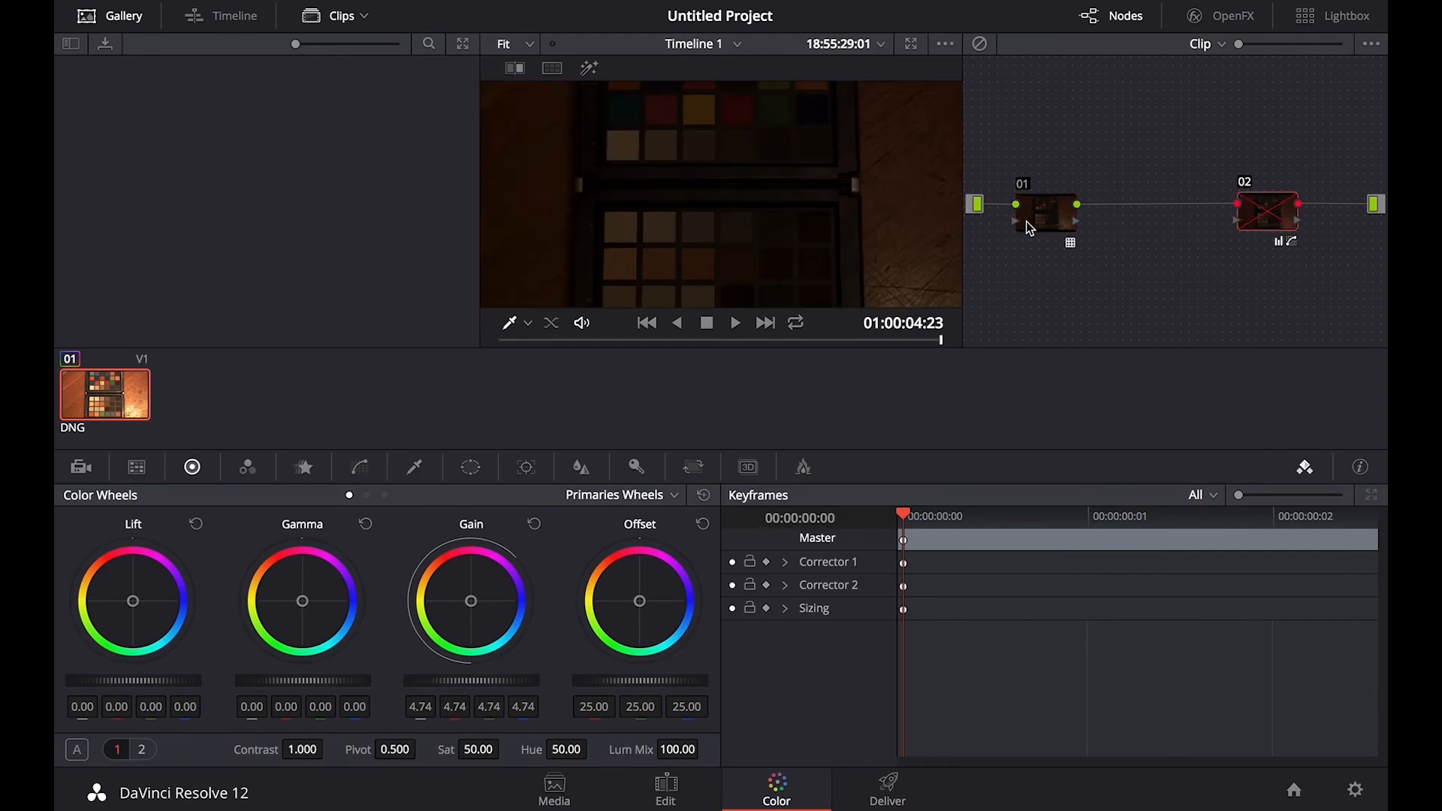
left_click(1038, 216)
key("ctrl+d")
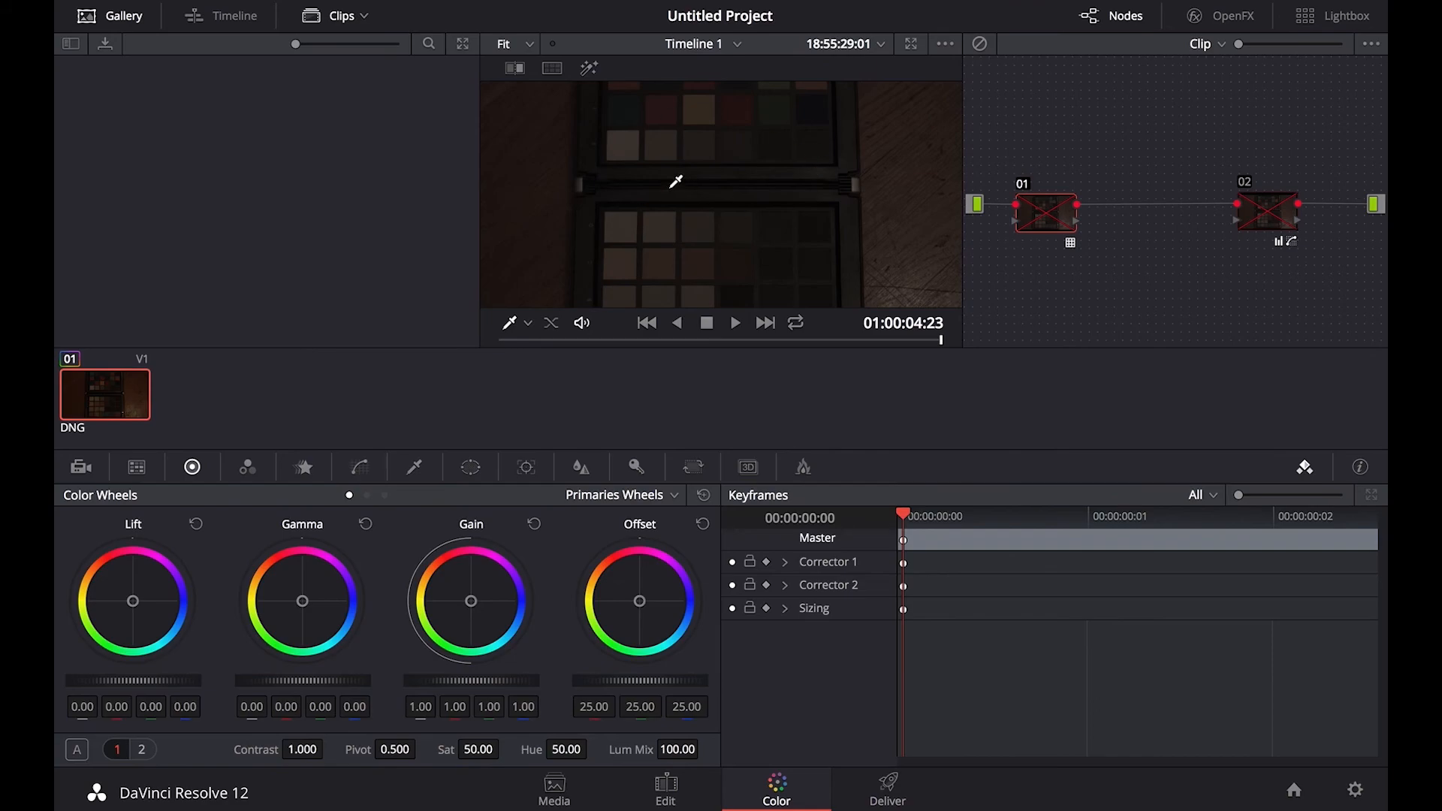
key("ctrl+d")
Step: Check node 01's 3D LUT choice, Blackmagic Cinema Camera Film to Rec709, and compare the image with node 01 disabled and enabled
right_click(1048, 219)
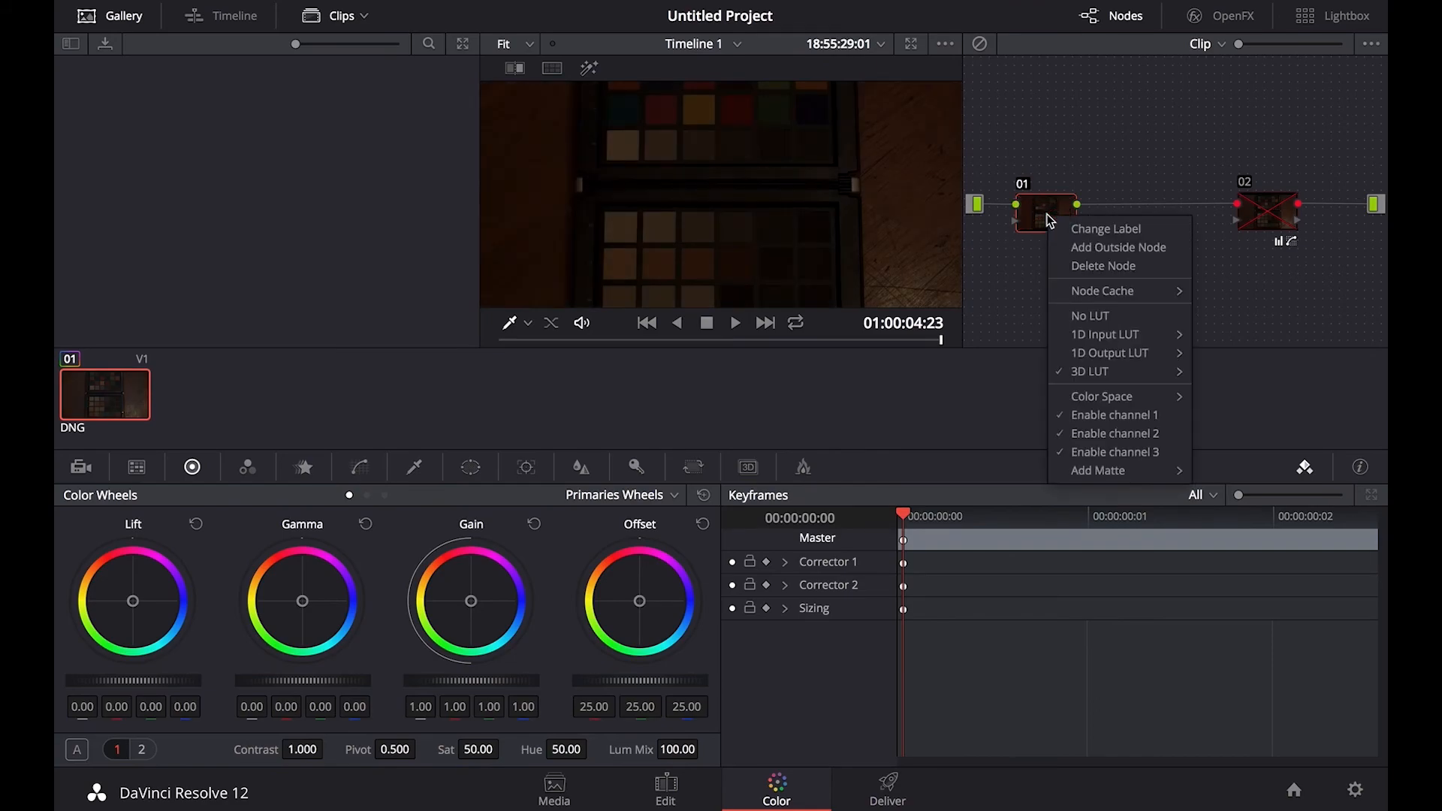
mouse_move(1103, 372)
mouse_move(1248, 415)
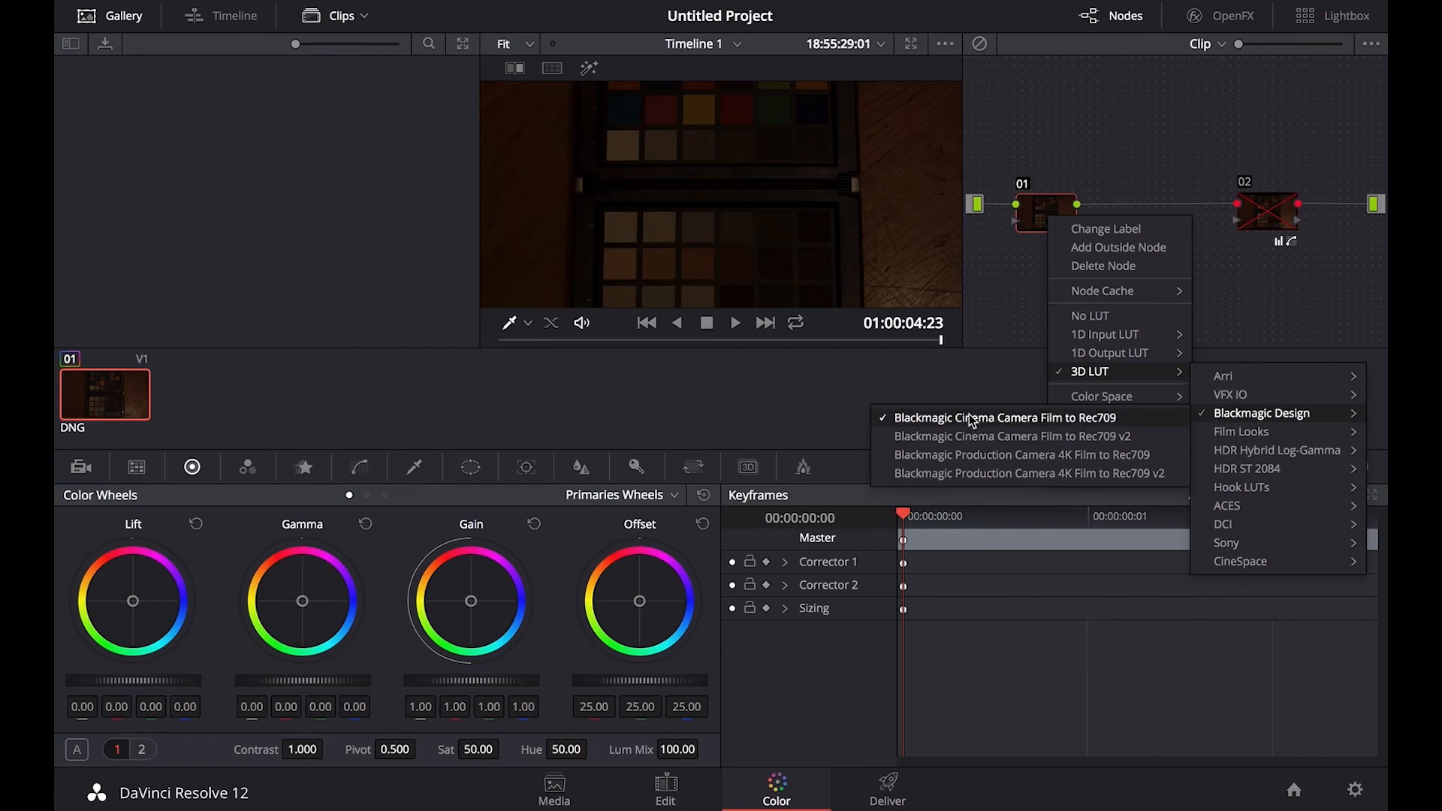
left_click(1110, 421)
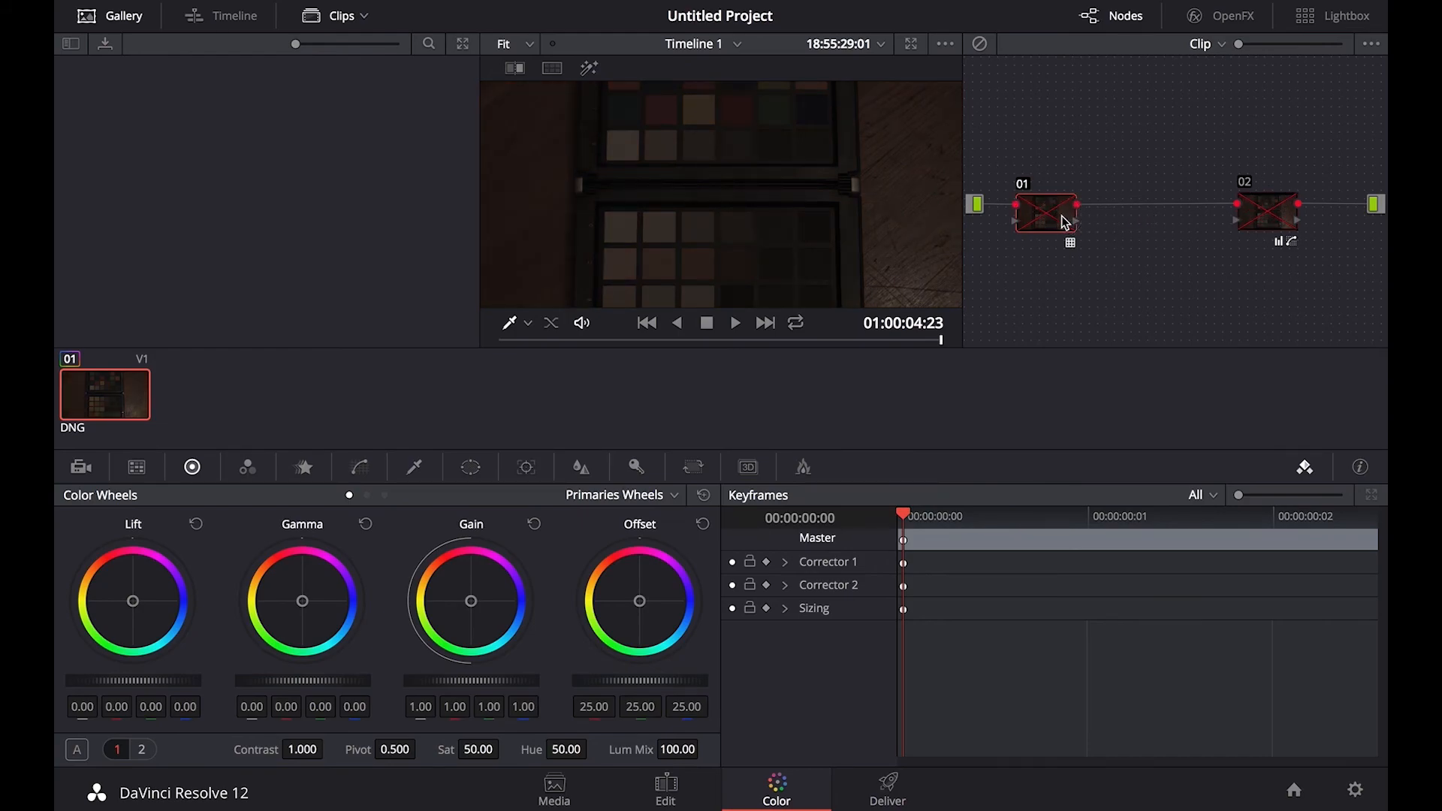
key("ctrl+d")
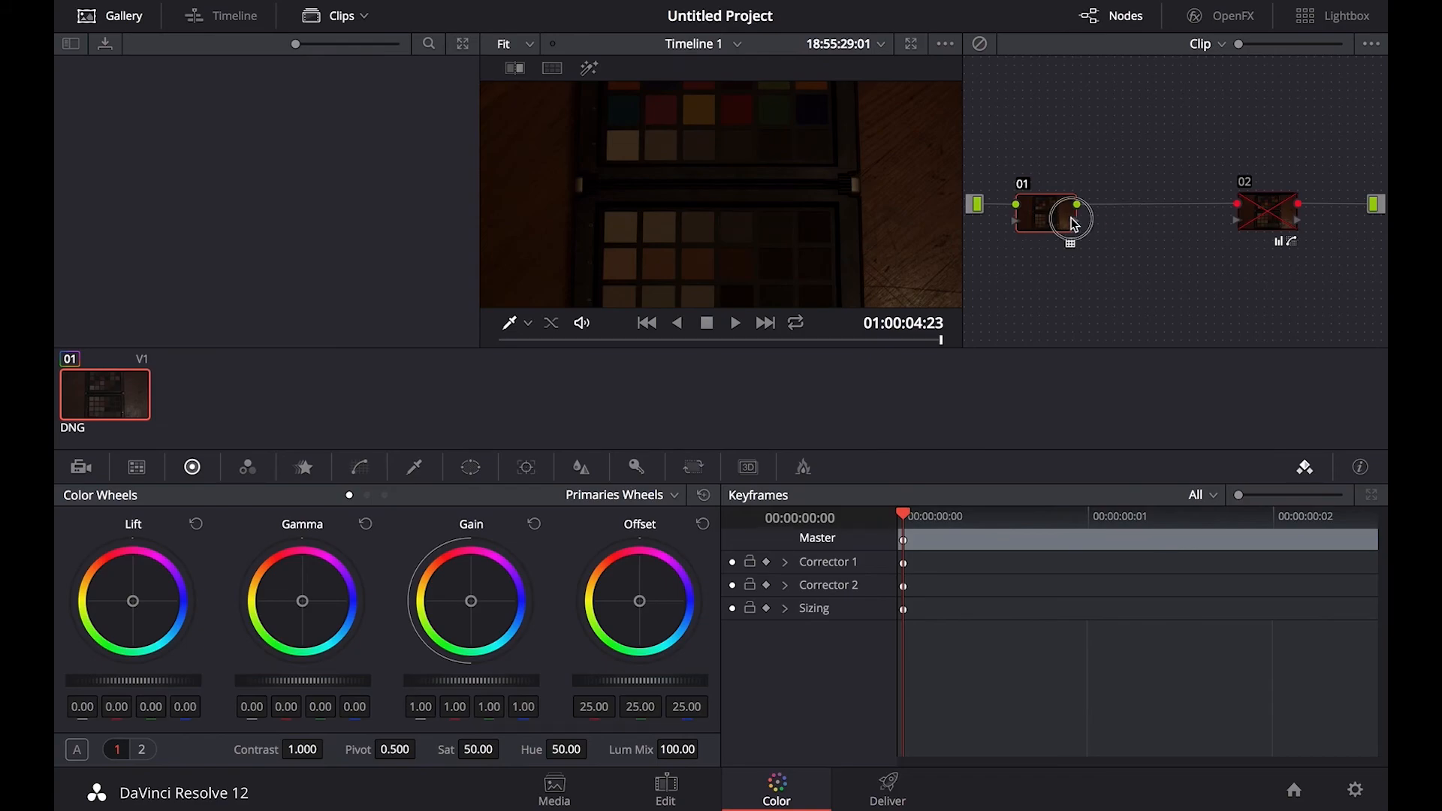
Step: Add a serial node after node 01, apply the VFX IO Rec.709 to Linear 3D LUT to it, and space it away from node 01
key("alt+s")
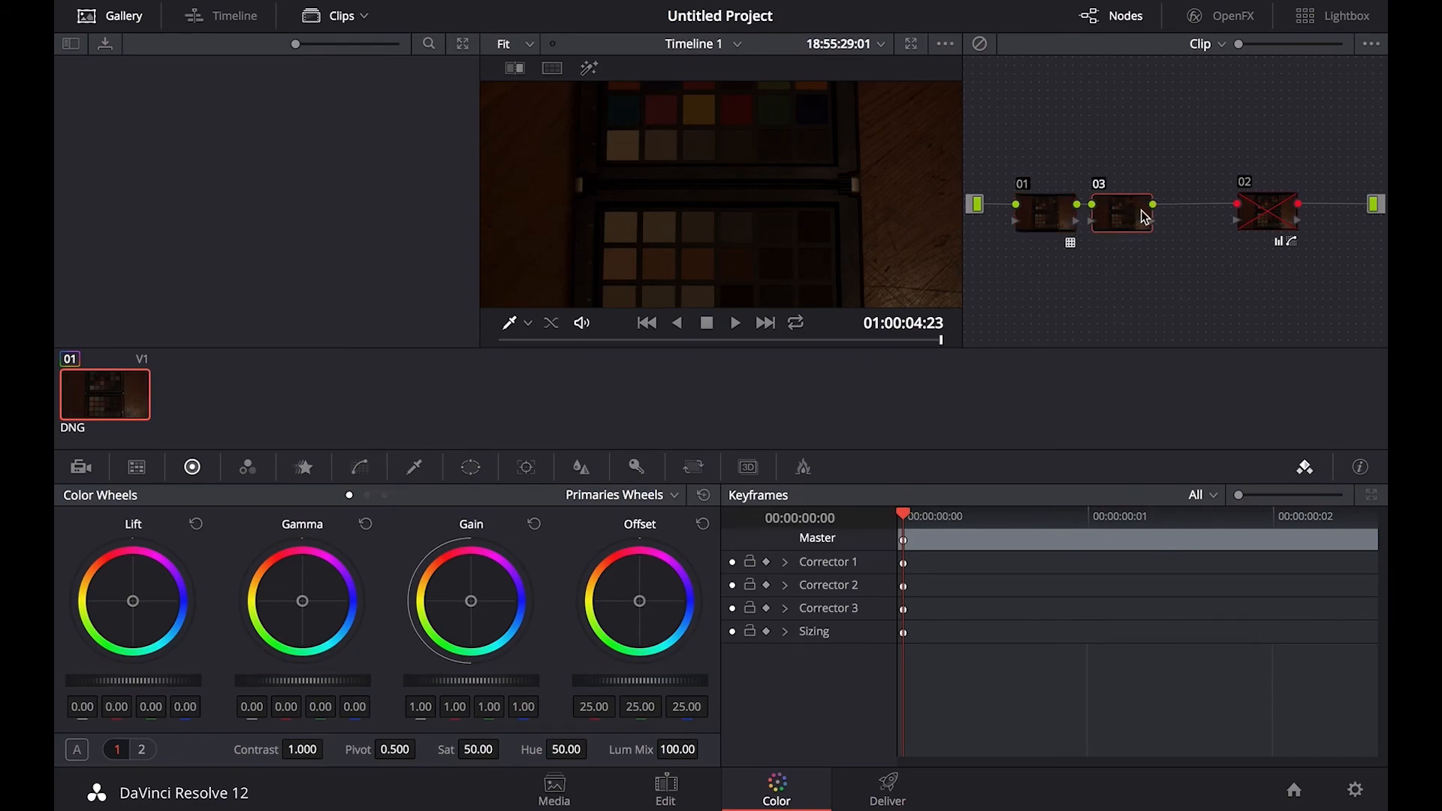
right_click(1124, 218)
mouse_move(1170, 368)
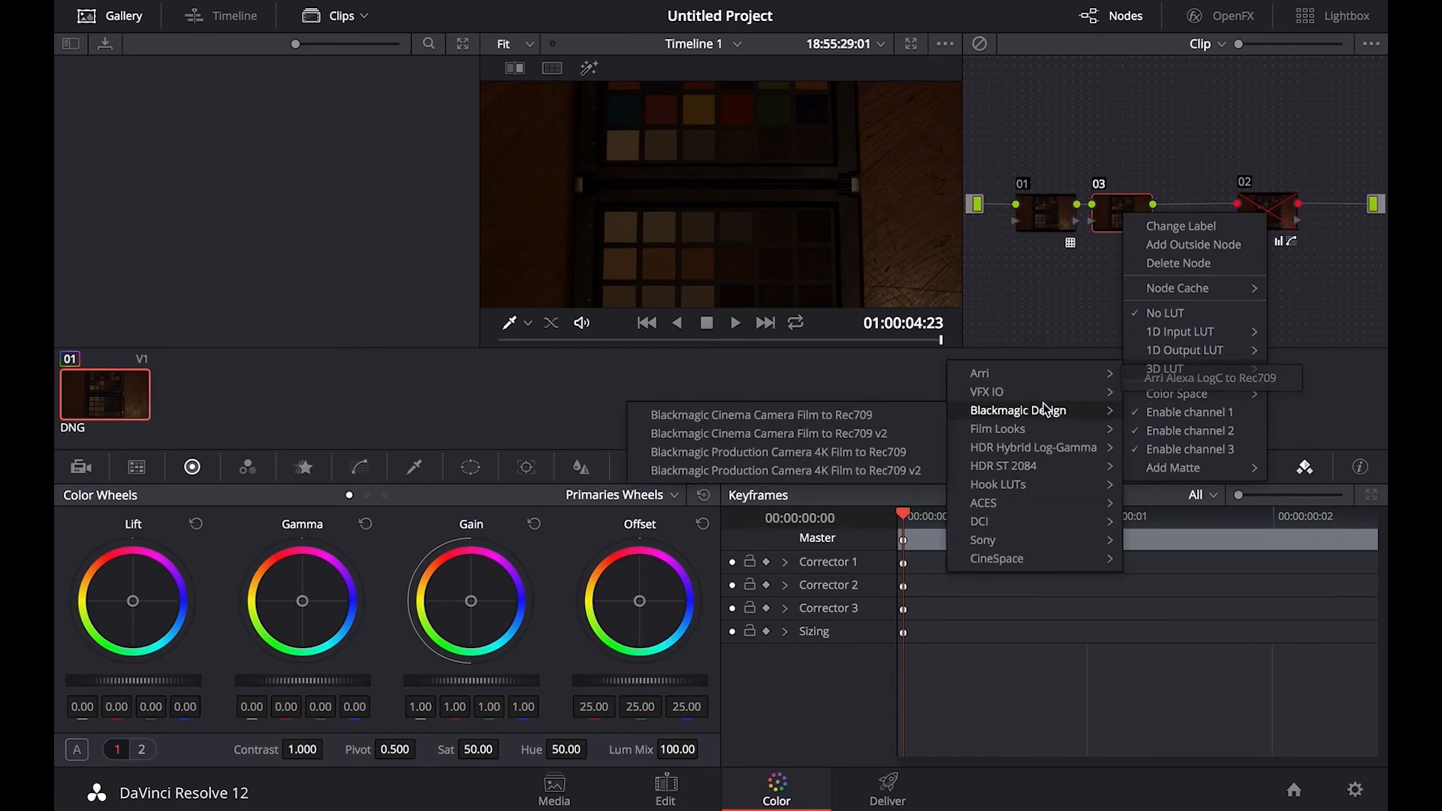
mouse_move(1043, 402)
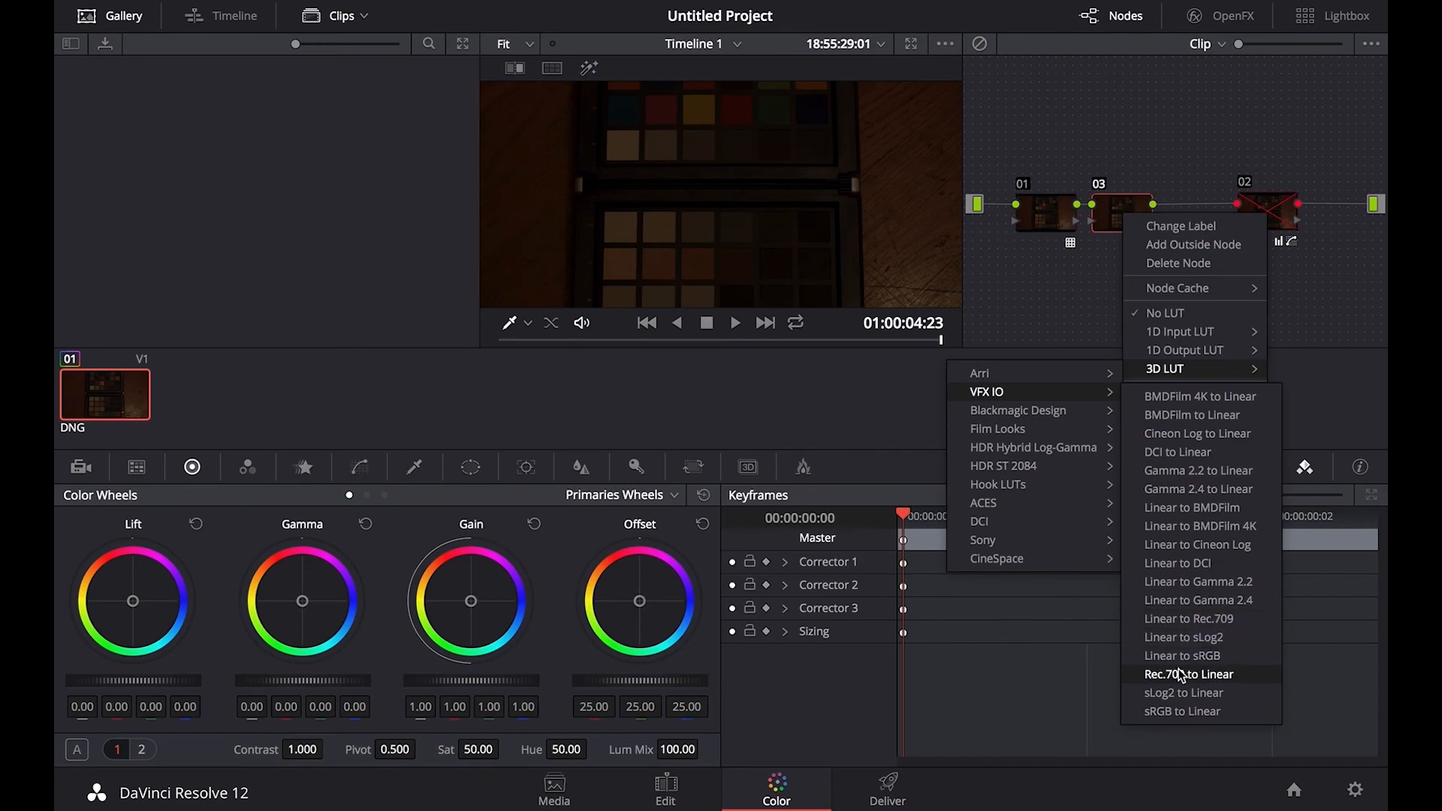
left_click(1202, 674)
left_click_drag(1110, 218, 1129, 215)
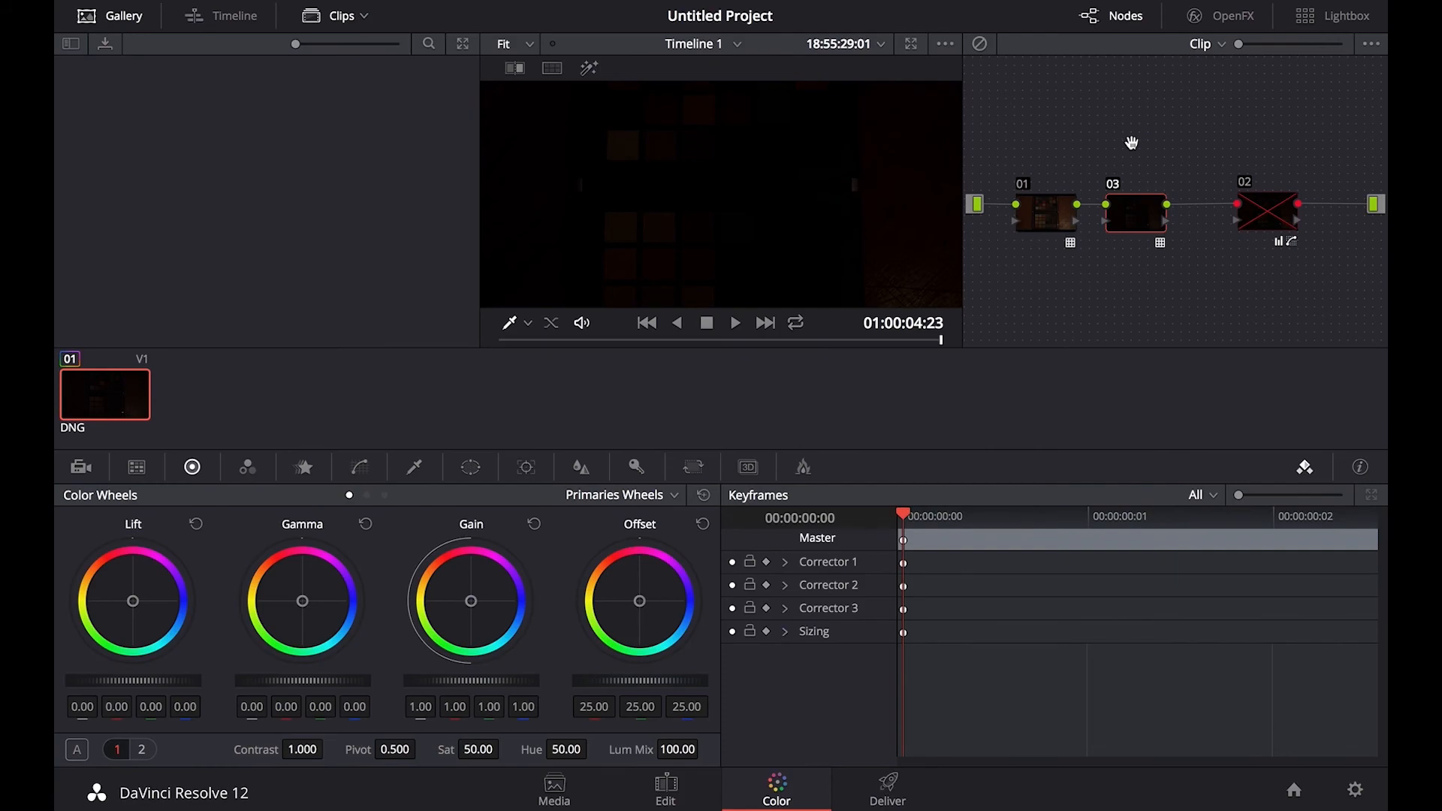
Step: Switch to NukeX, open the project's LUT settings and compare the linear, REDLog, ViperLog and Cineon curves
key("super+Tab")
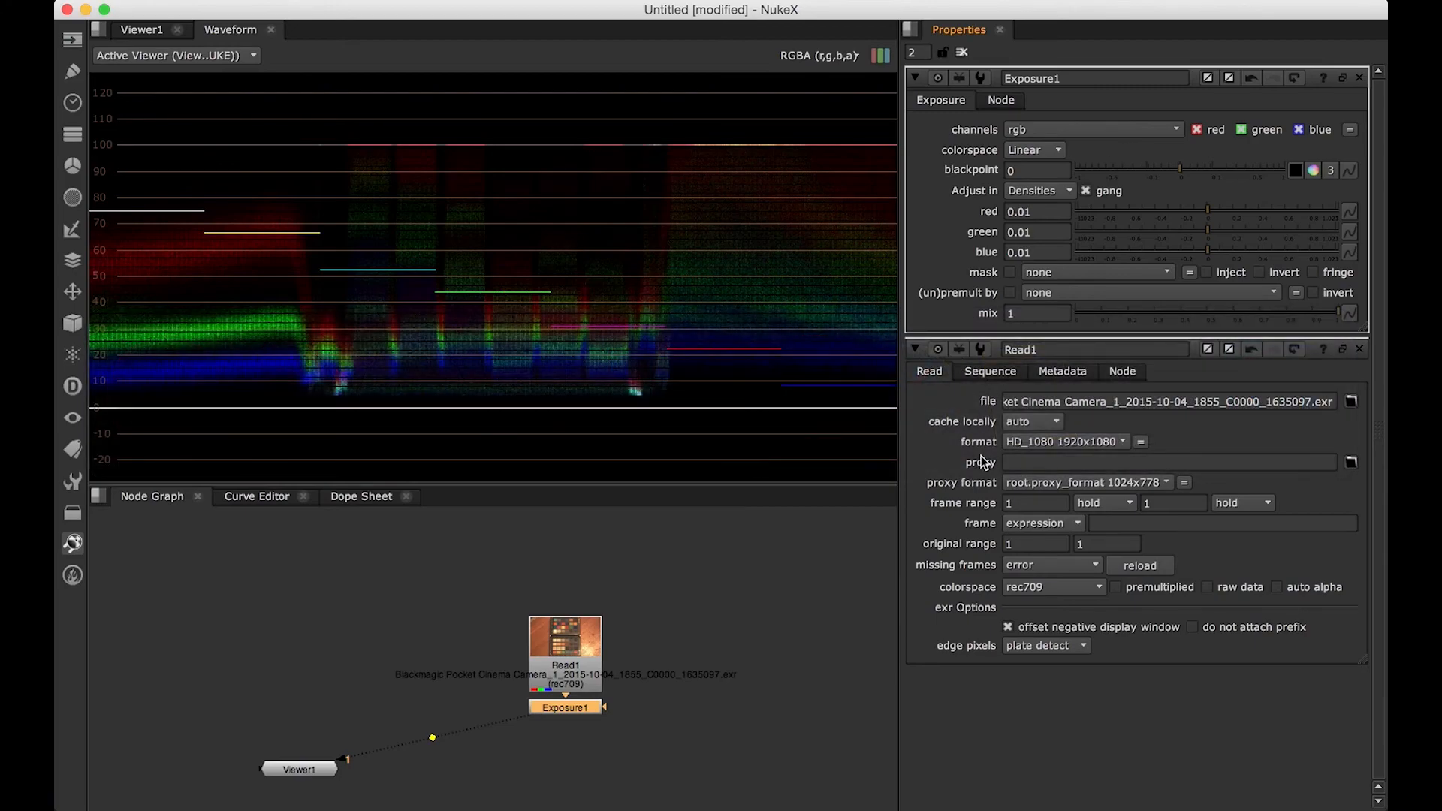
left_click(809, 620)
key("s")
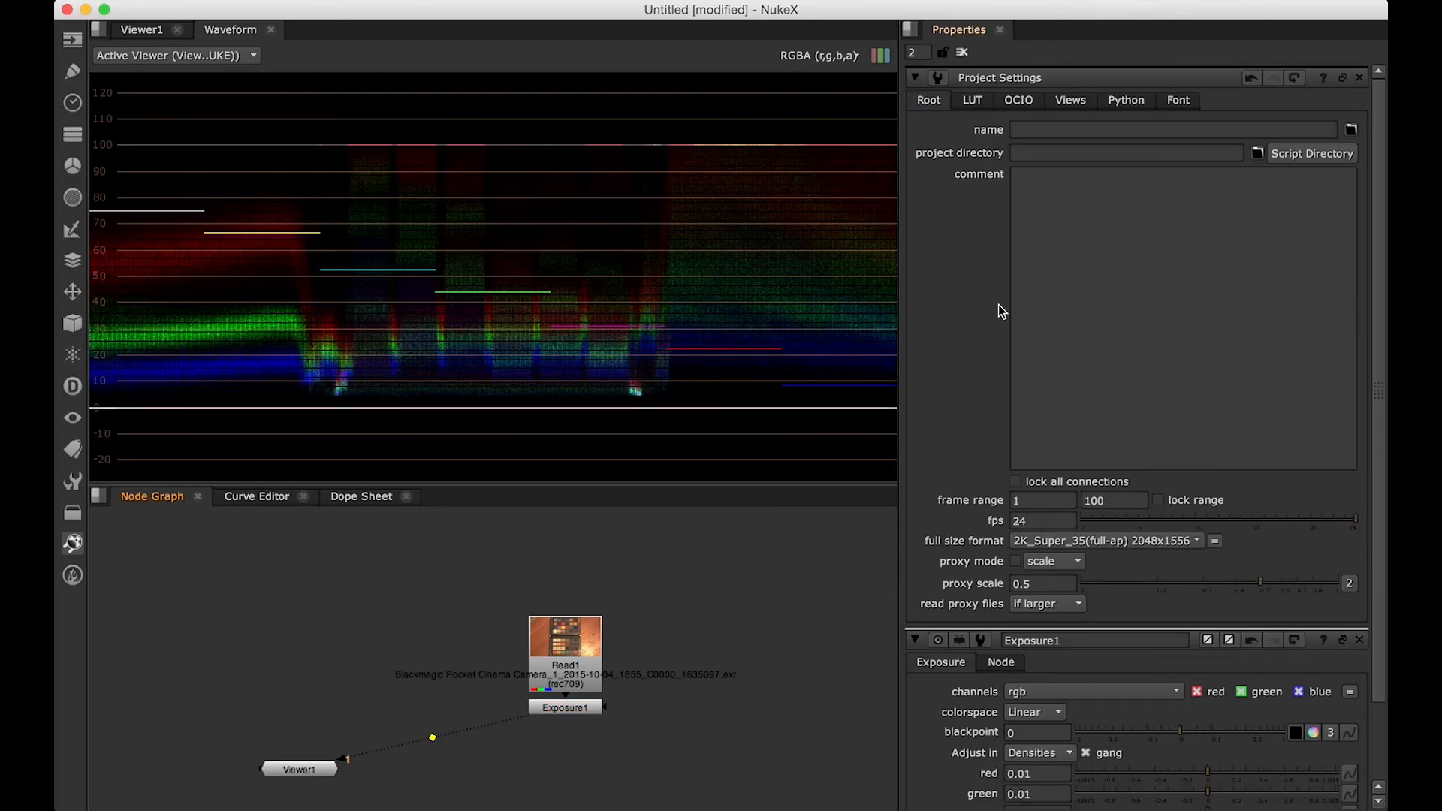
left_click(980, 105)
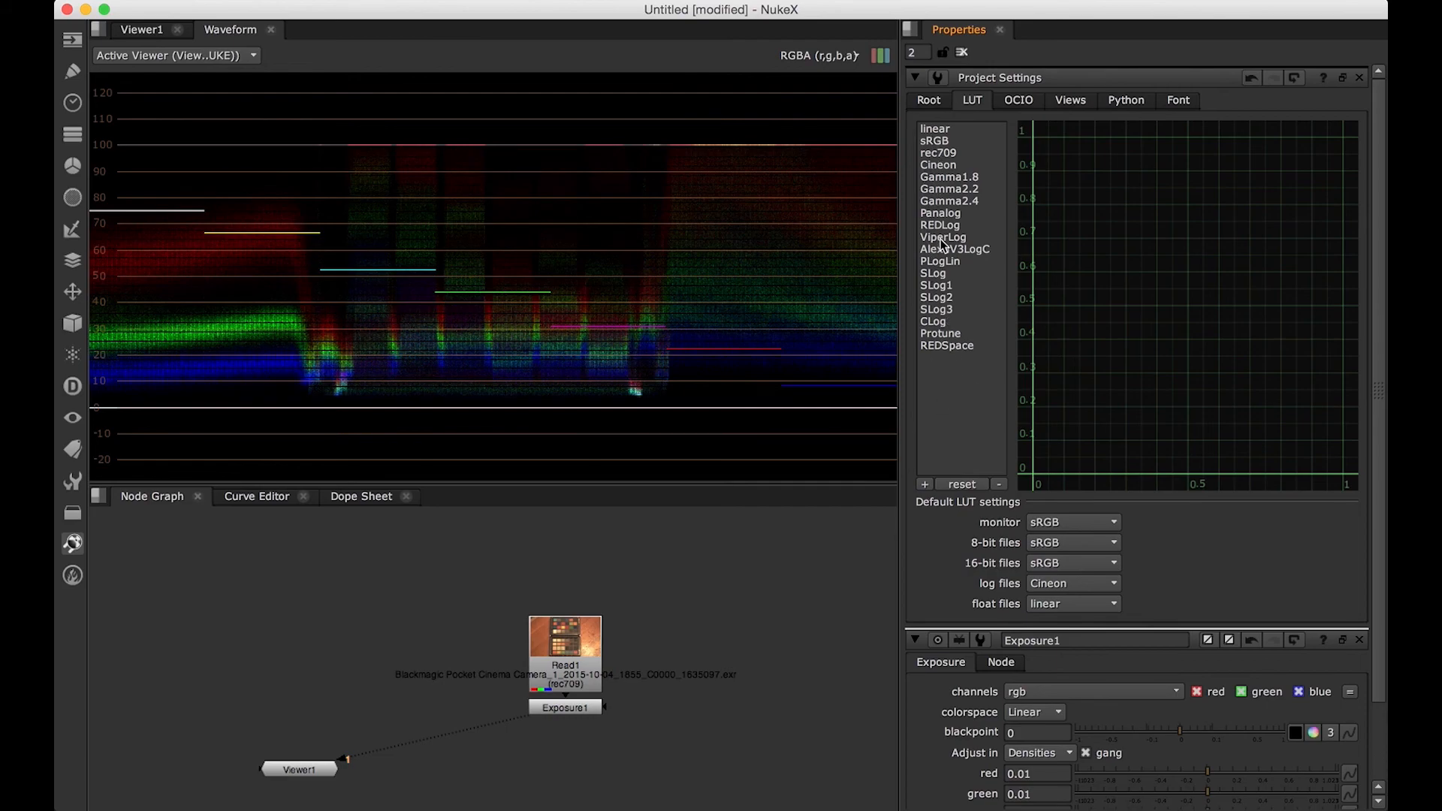
left_click(943, 131)
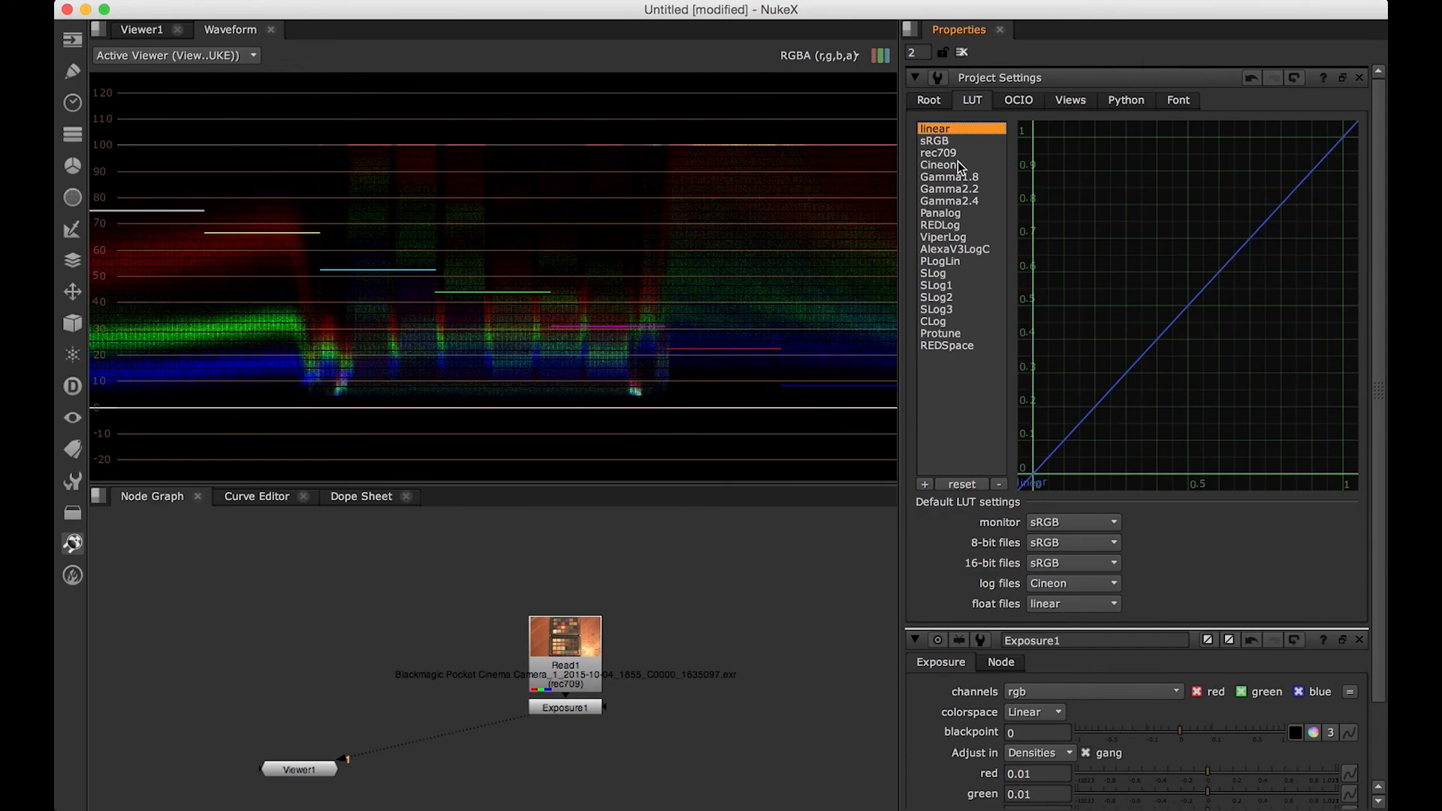
left_click(954, 227)
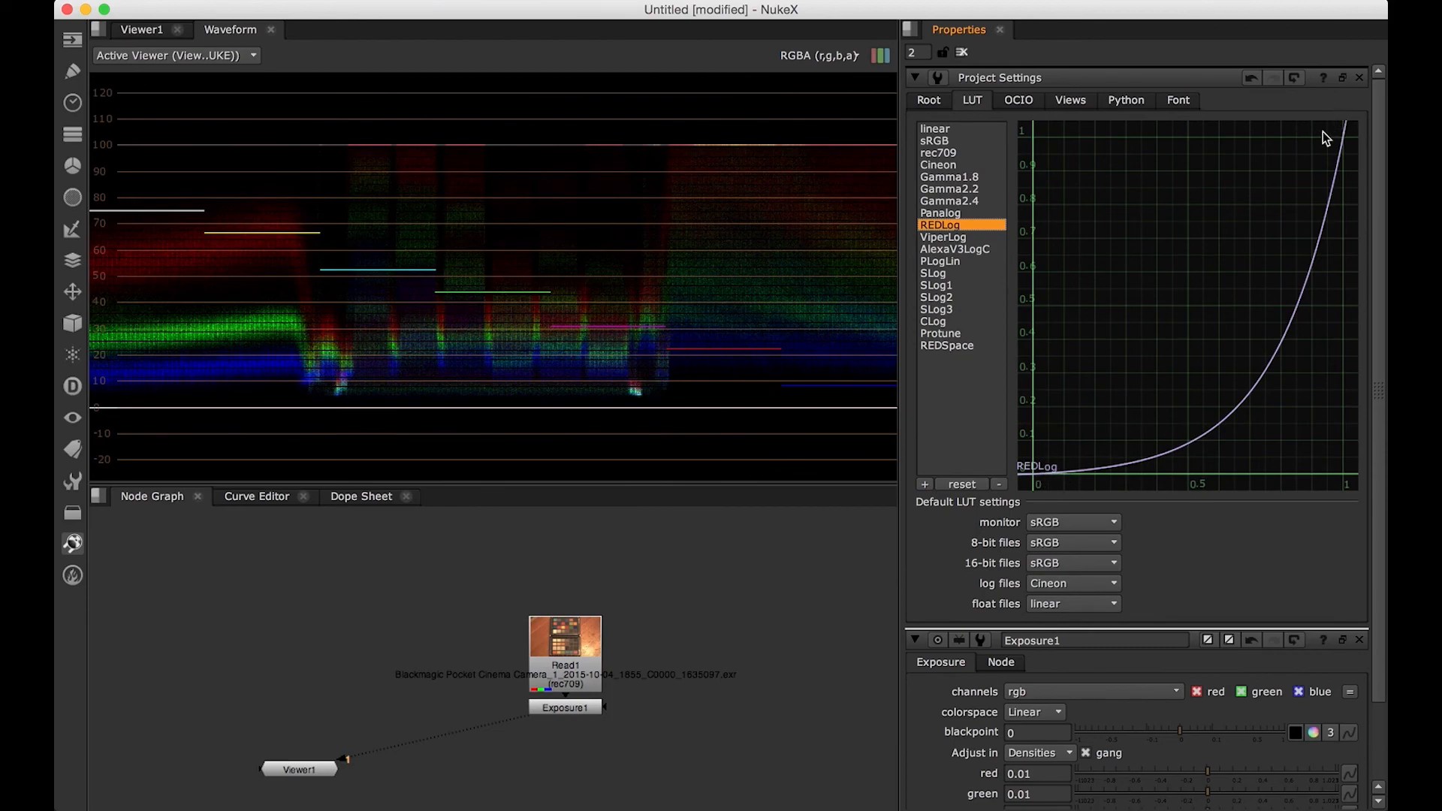
left_click(946, 238)
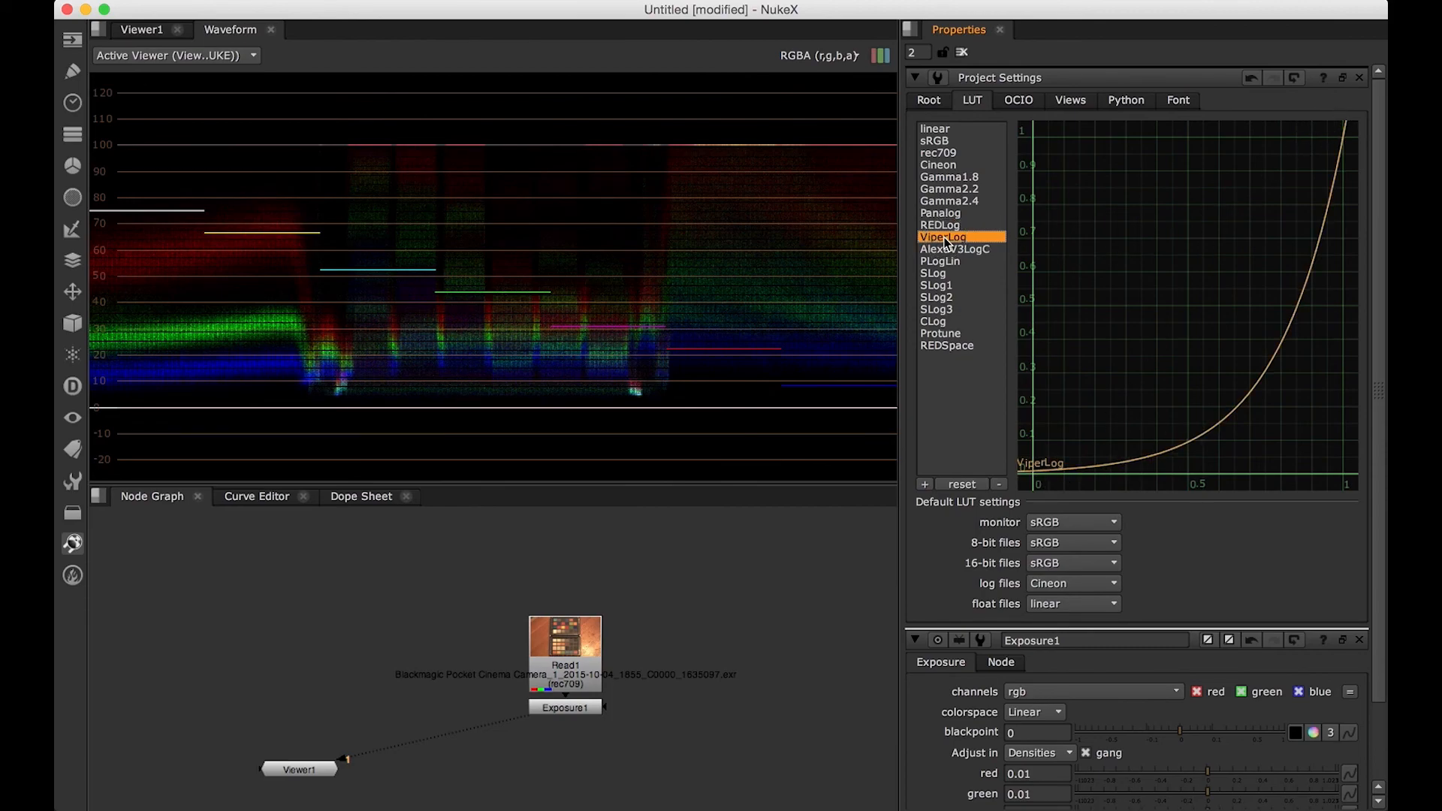
left_click(957, 166)
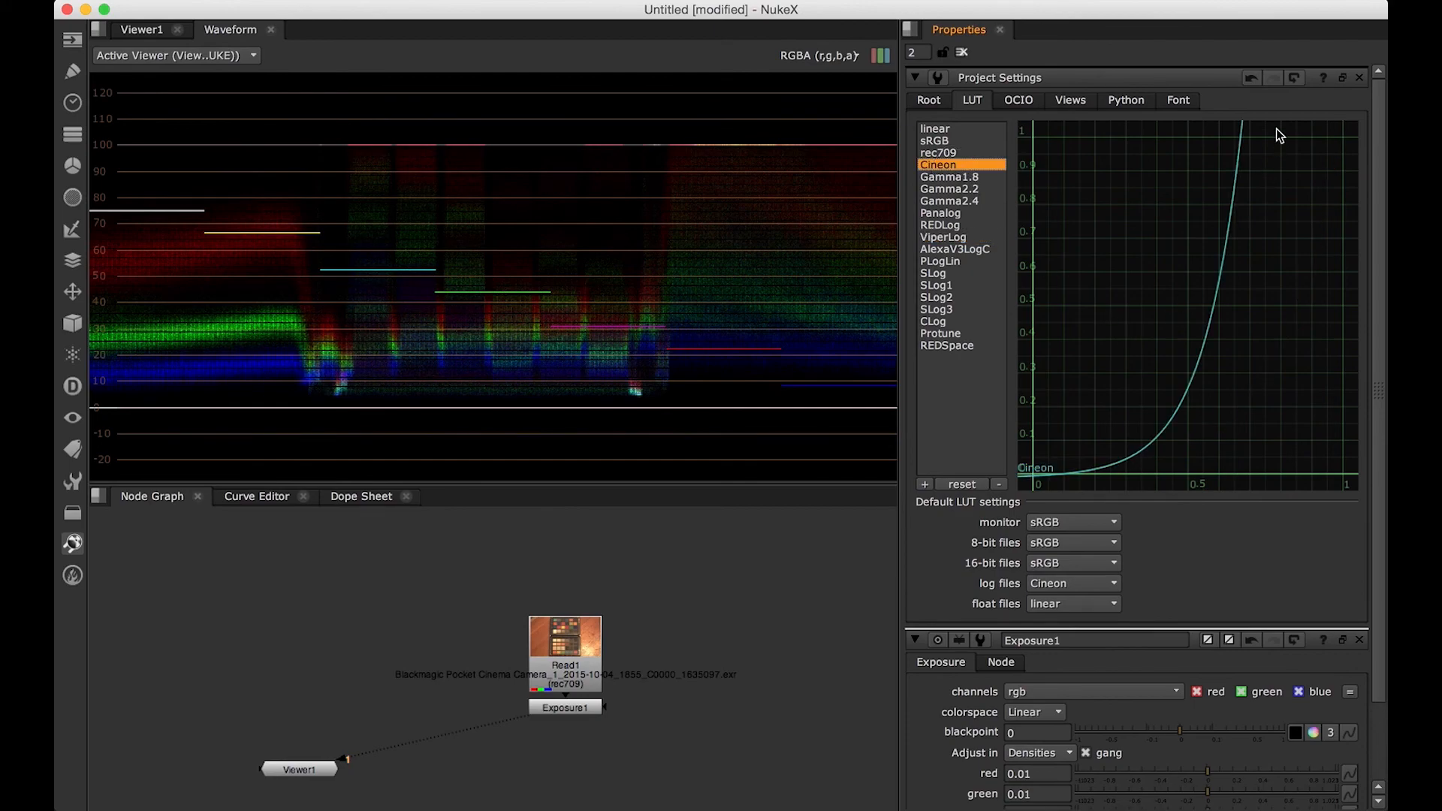
Step: Examine the log curves from ViperLog, AlexaV3LogC and PLogLin through the SLog variants and CLog, ending on Cineon
left_click(943, 239)
left_click(940, 249)
left_click(941, 260)
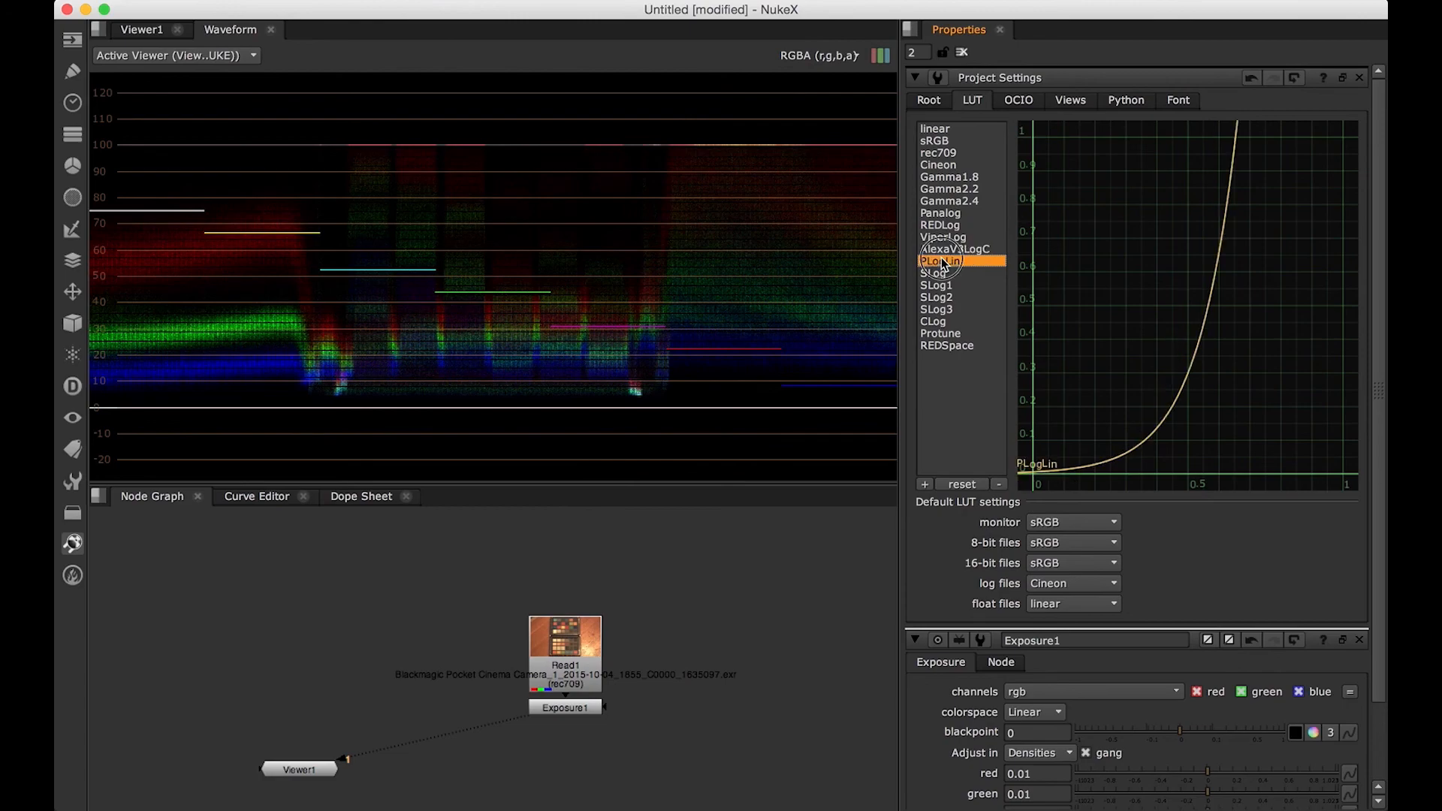
left_click(940, 272)
left_click(941, 286)
left_click(941, 298)
left_click(941, 309)
left_click(944, 321)
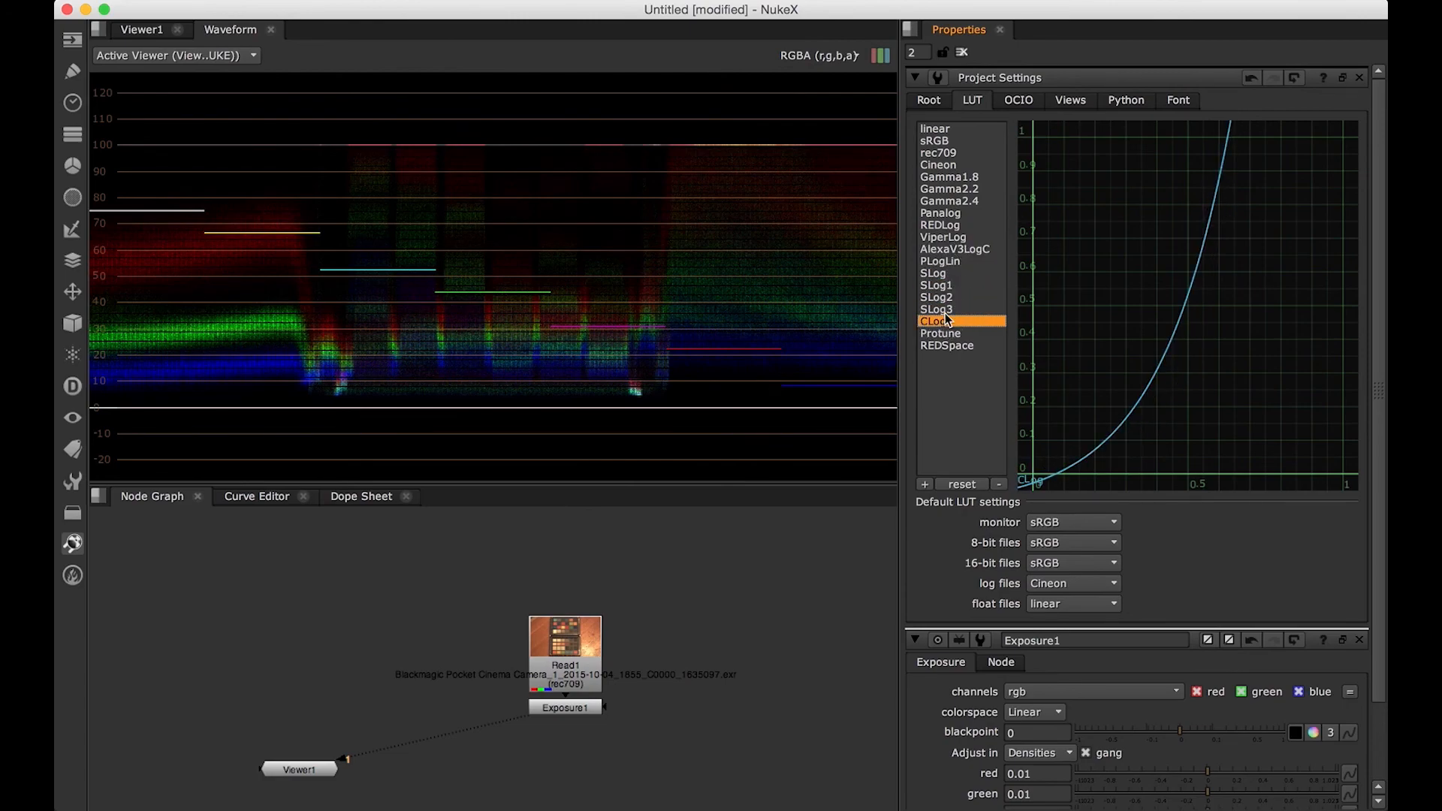
left_click(954, 166)
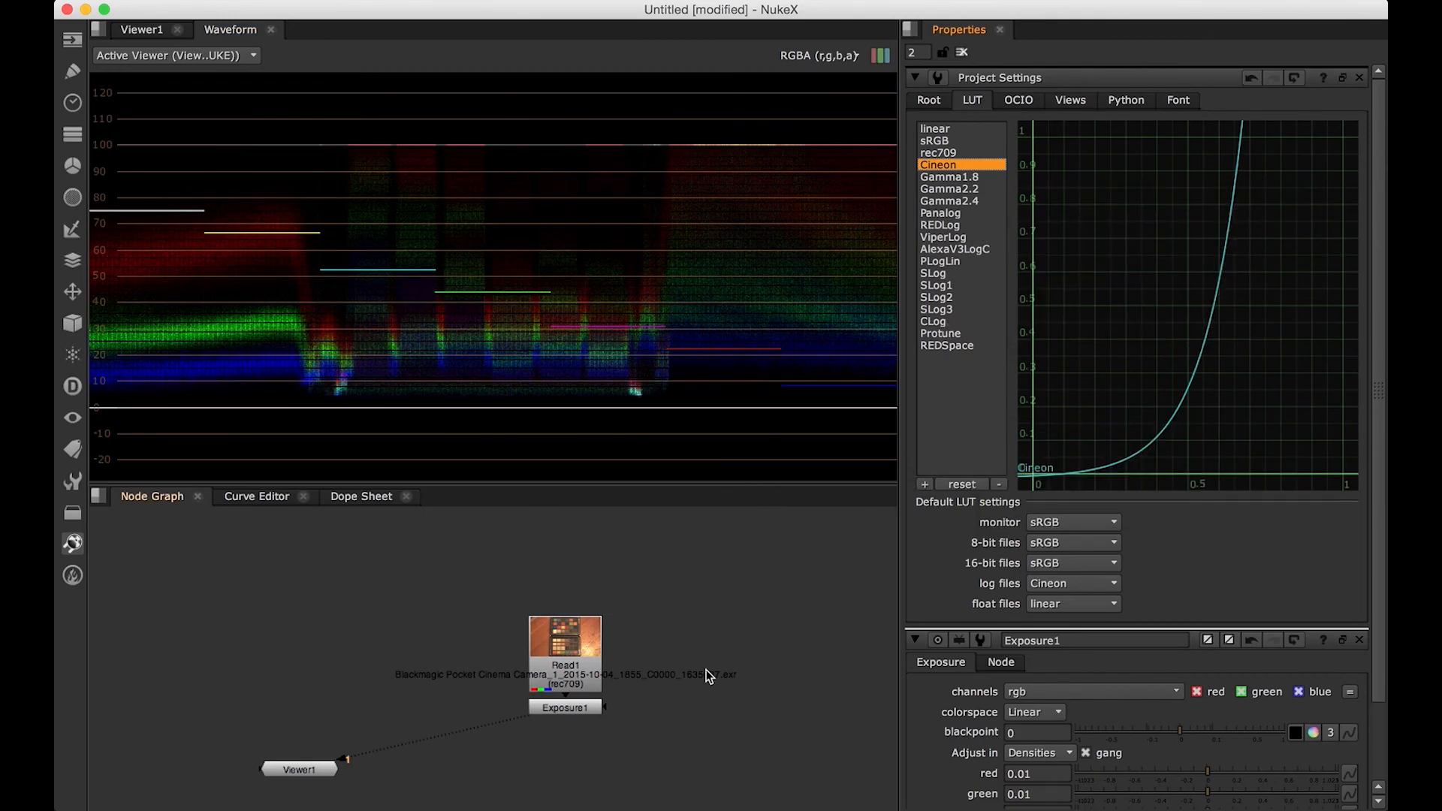
Step: Switch back to DaVinci Resolve and check which VFX IO 3D LUT is applied to node 03
key("super+Tab")
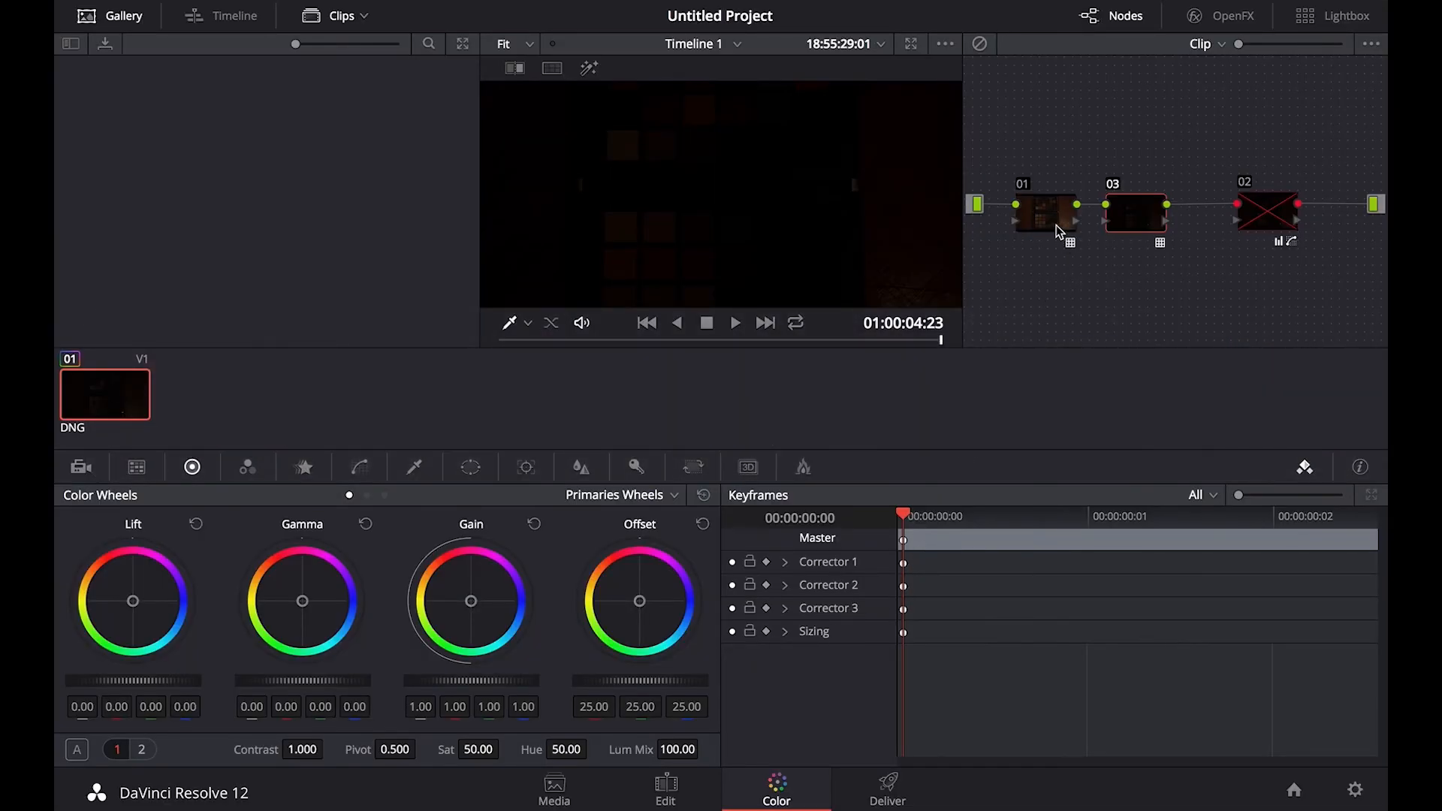
left_click_drag(1047, 206, 1137, 217)
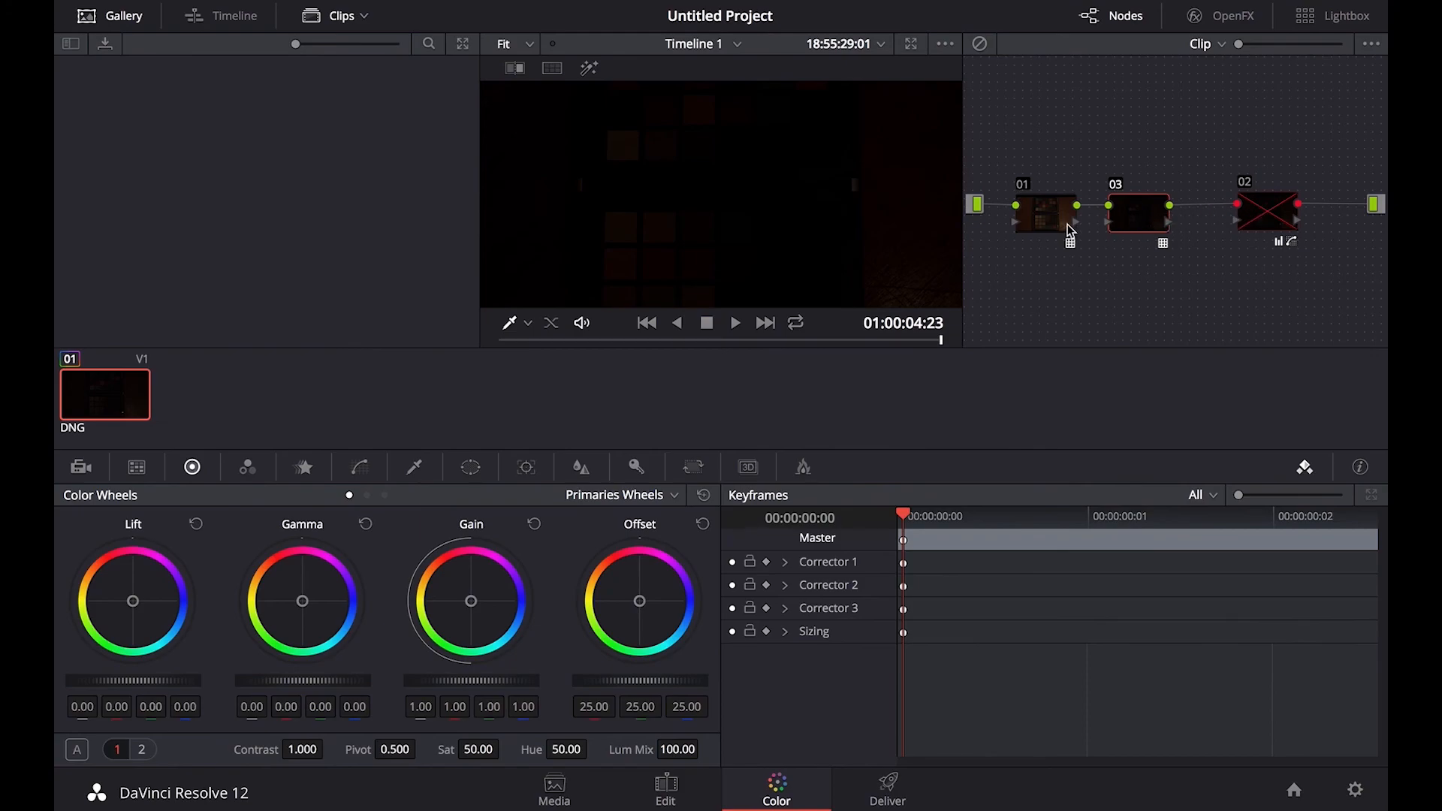
right_click(1139, 215)
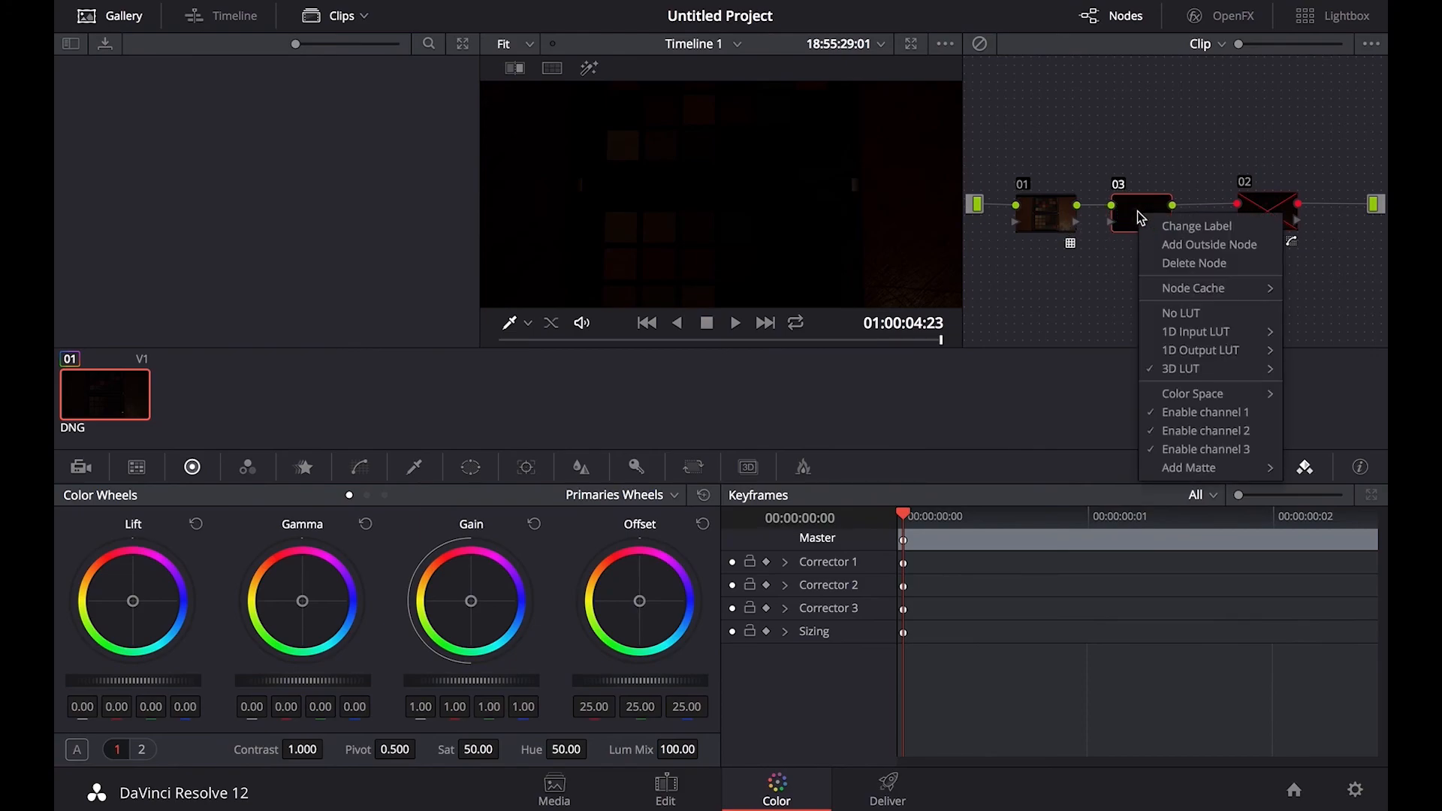
mouse_move(1184, 375)
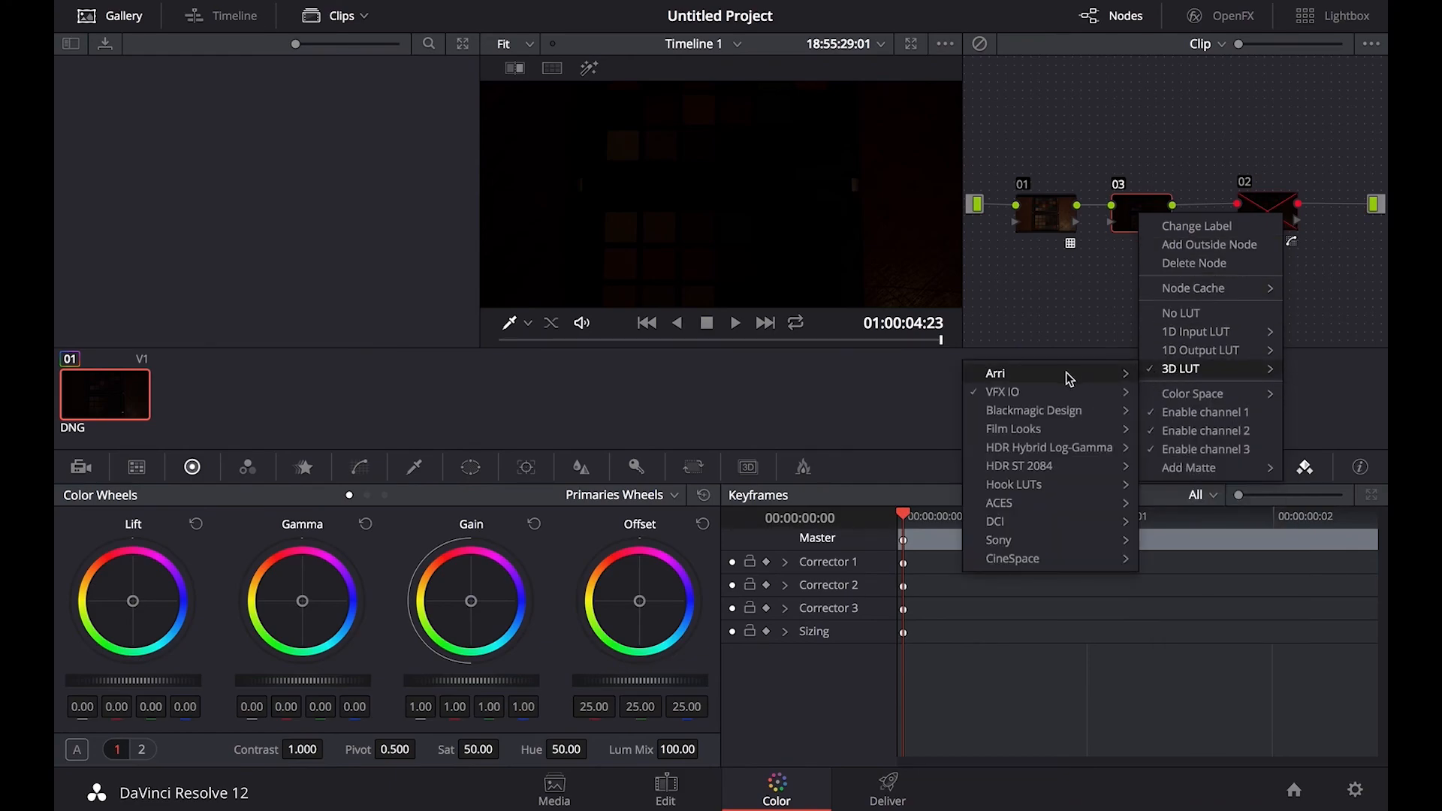
mouse_move(1066, 392)
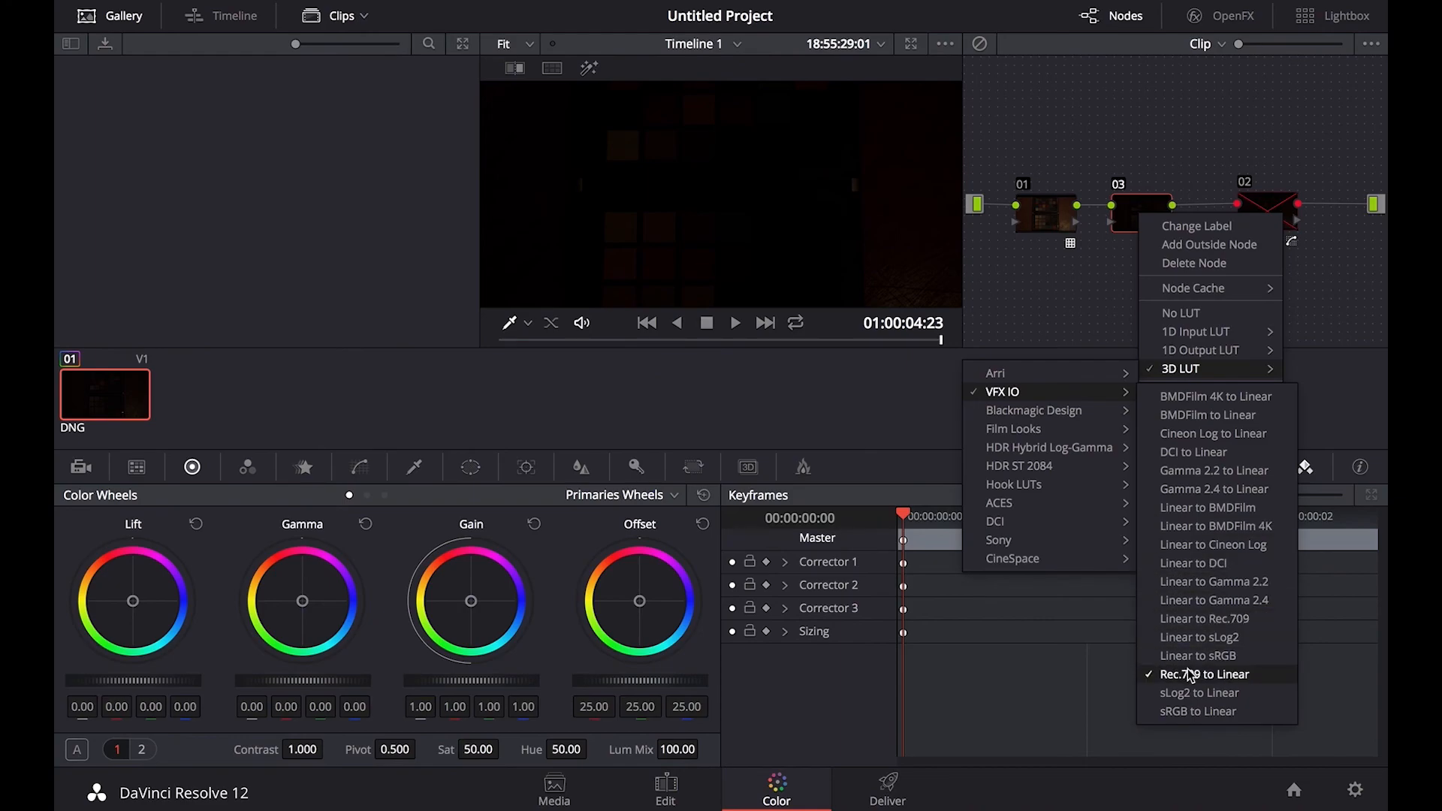
left_click(1040, 294)
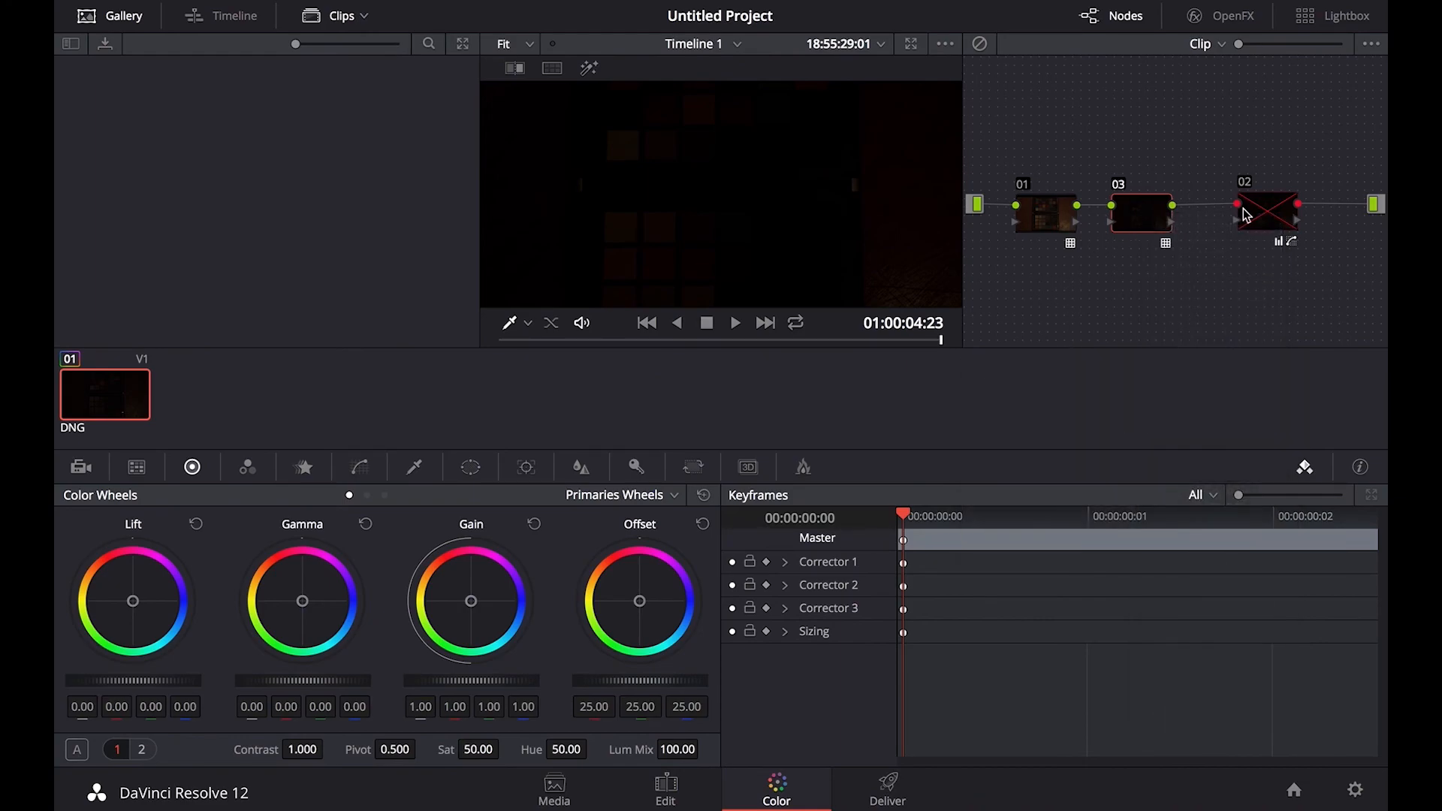
Step: Enable node 02 and raise its master Gain to about 5.07
left_click(1279, 216)
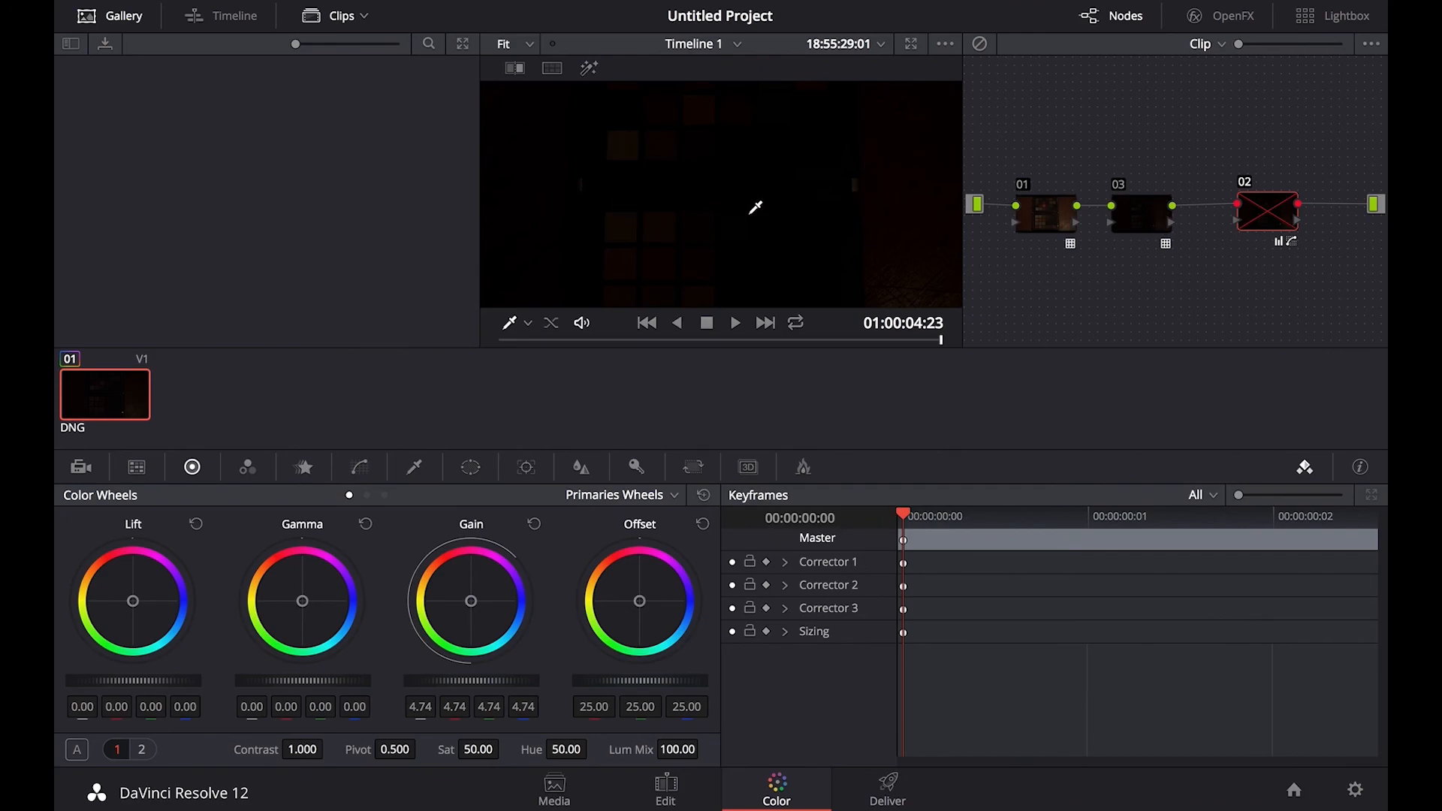
left_click_drag(1276, 213, 1271, 219)
scroll(849, 215, "down", 6)
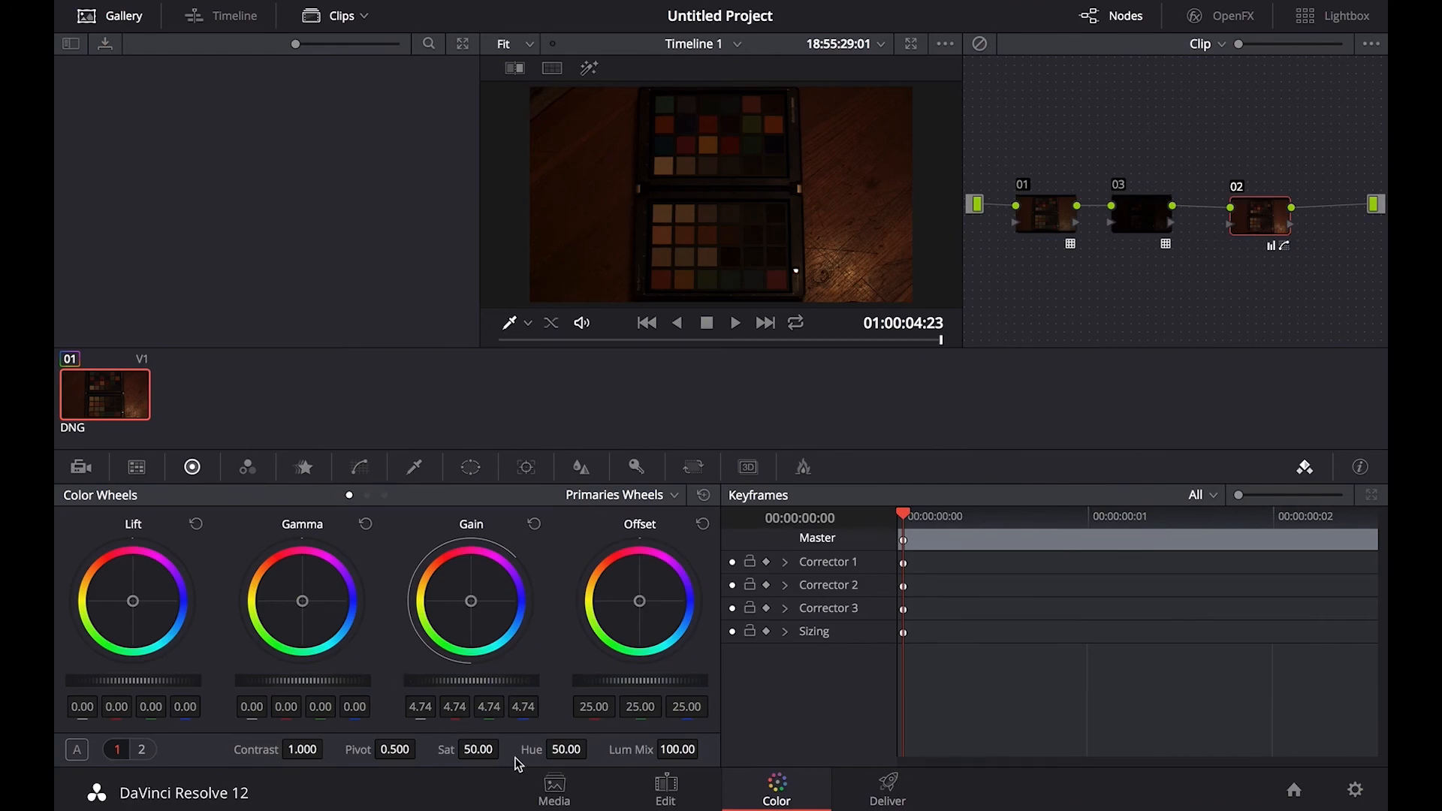
left_click_drag(501, 687, 727, 676)
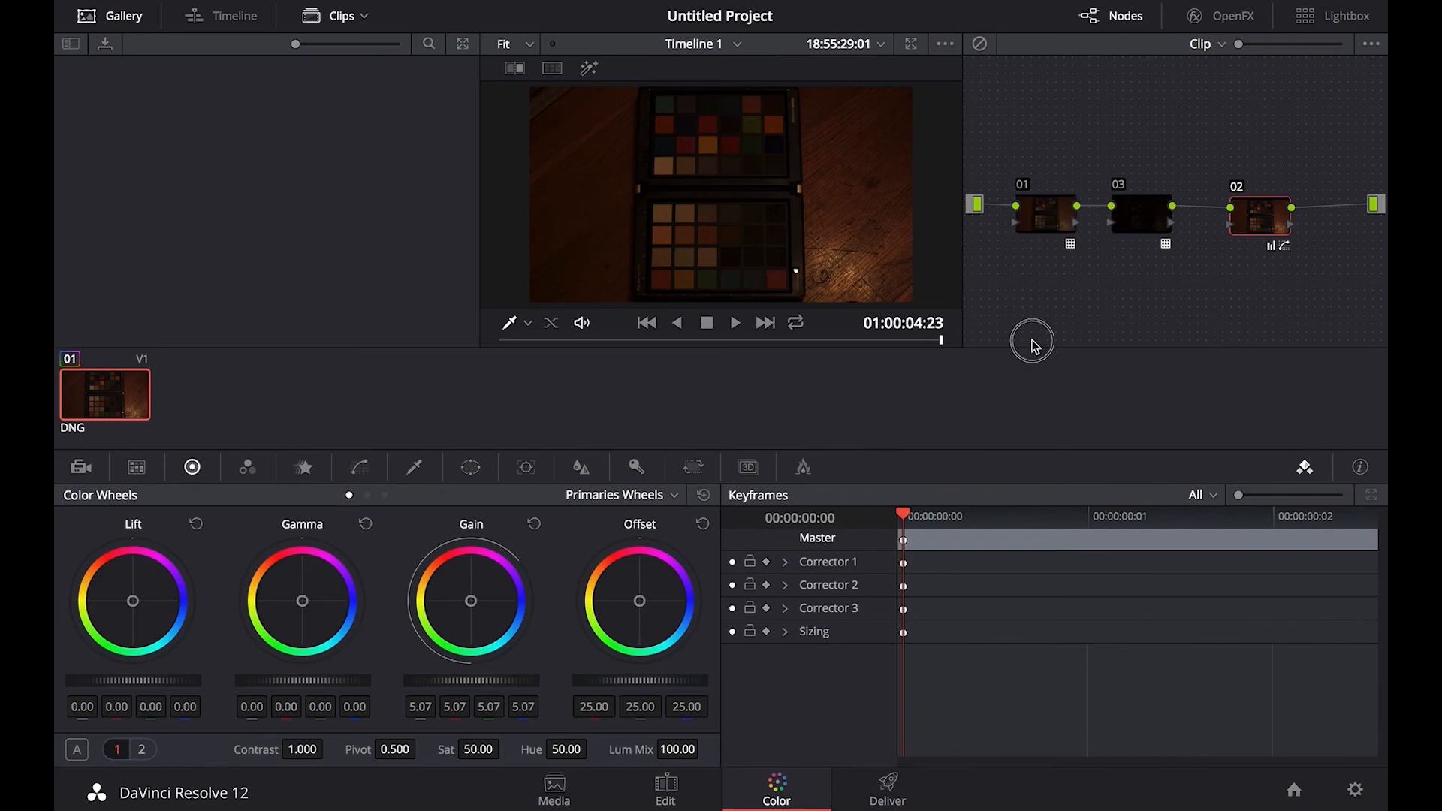
Step: Open the video scopes, position them clear of the Gain control, and raise node 02's master Gain to about 12.64
key("ctrl+shift+w")
left_click_drag(831, 325, 507, 96)
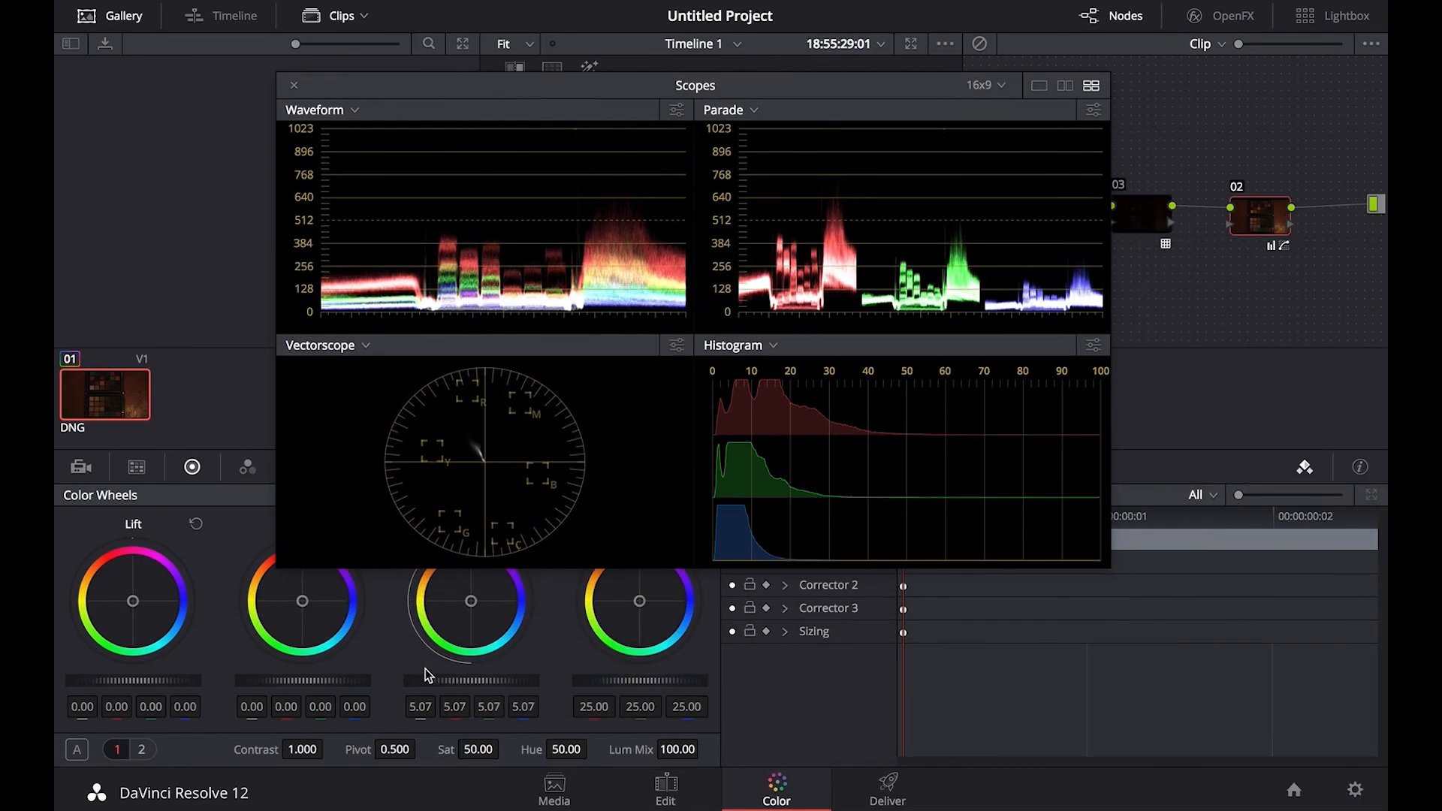
left_click_drag(437, 679, 1382, 695)
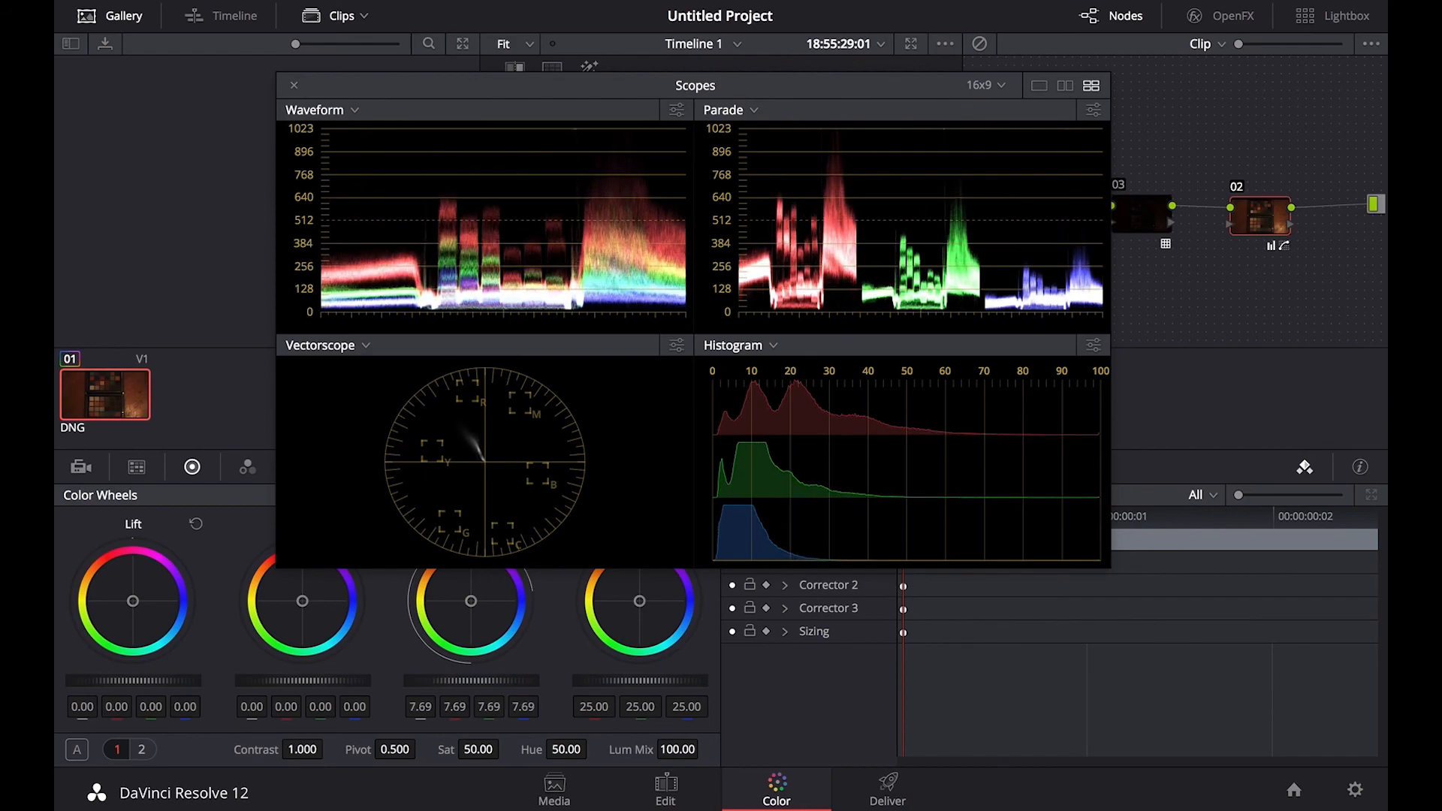
left_click_drag(440, 685, 1382, 680)
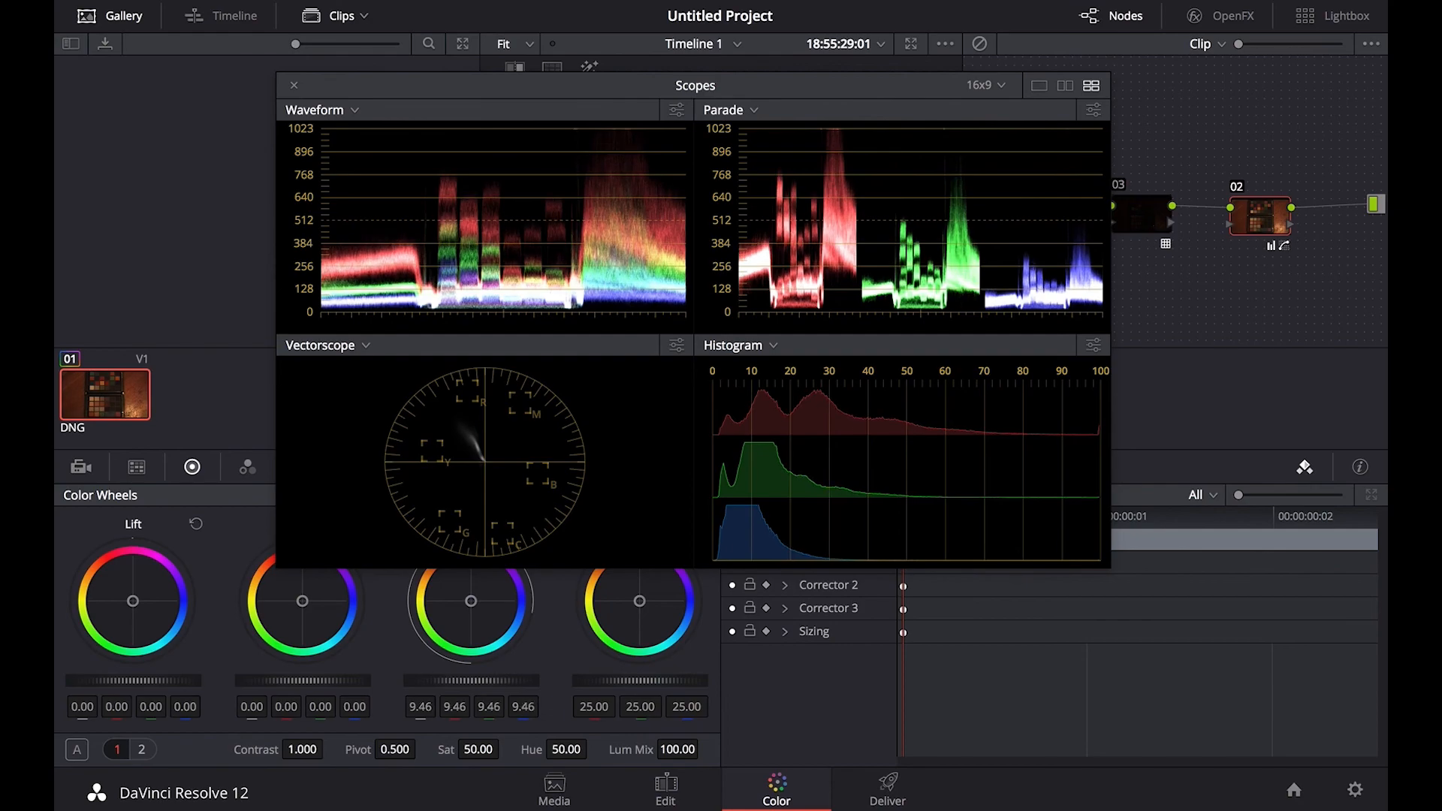
left_click_drag(415, 687, 1381, 683)
left_click_drag(424, 692, 1323, 669)
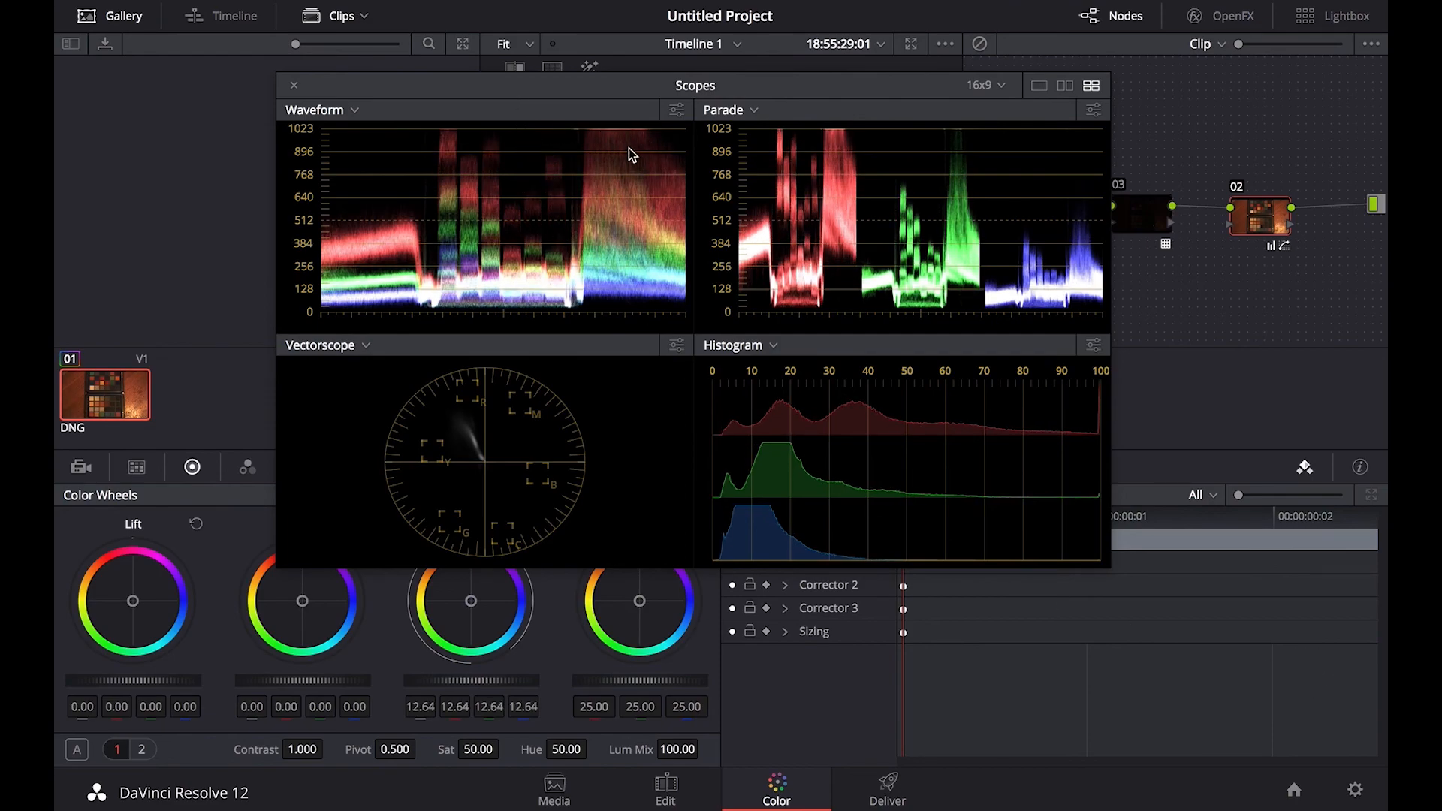
Step: Raise node 02's master Gain to 16.00 and reposition the scopes so the full image is uncovered
left_click_drag(503, 100, 931, 238)
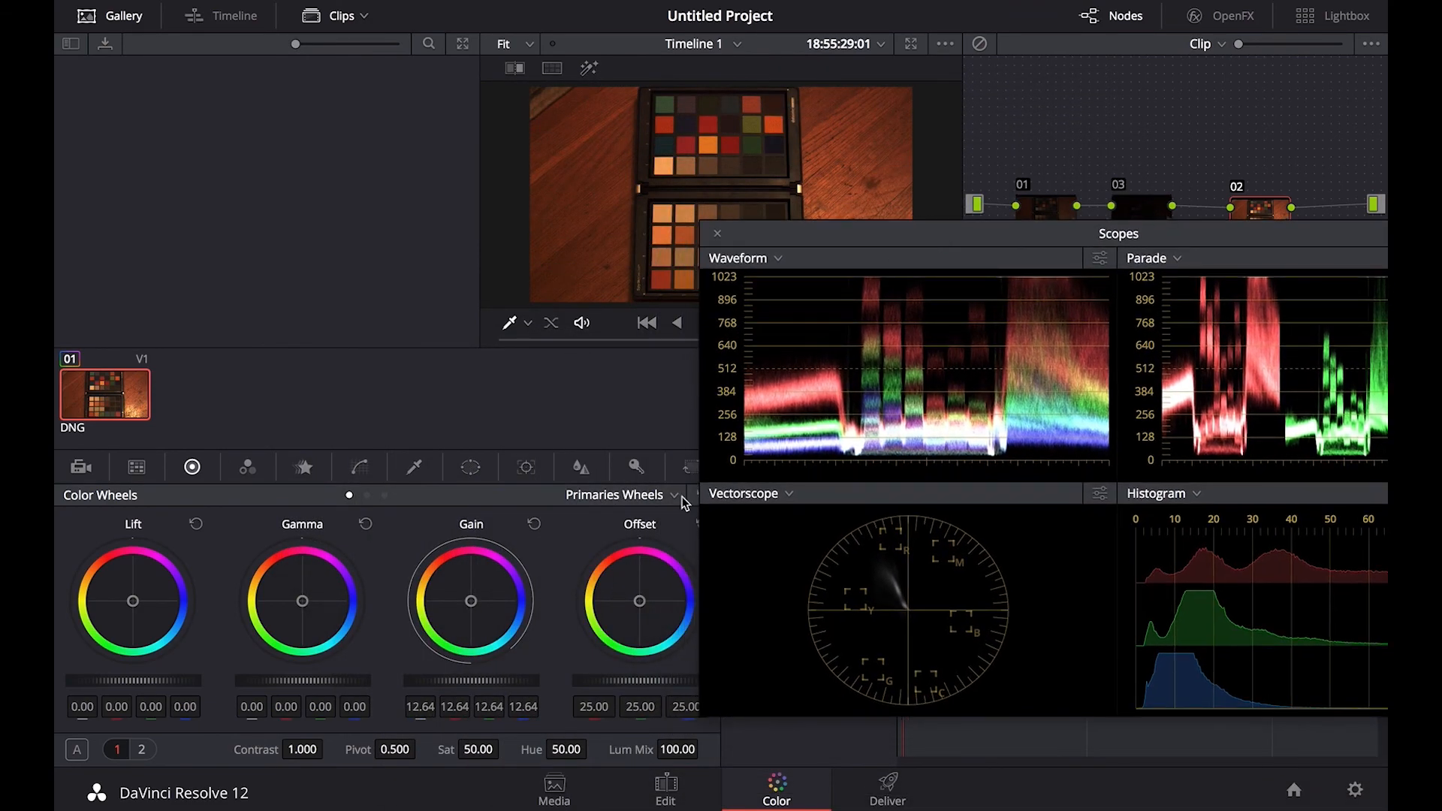
left_click_drag(470, 685, 1235, 667)
left_click_drag(430, 683, 1309, 676)
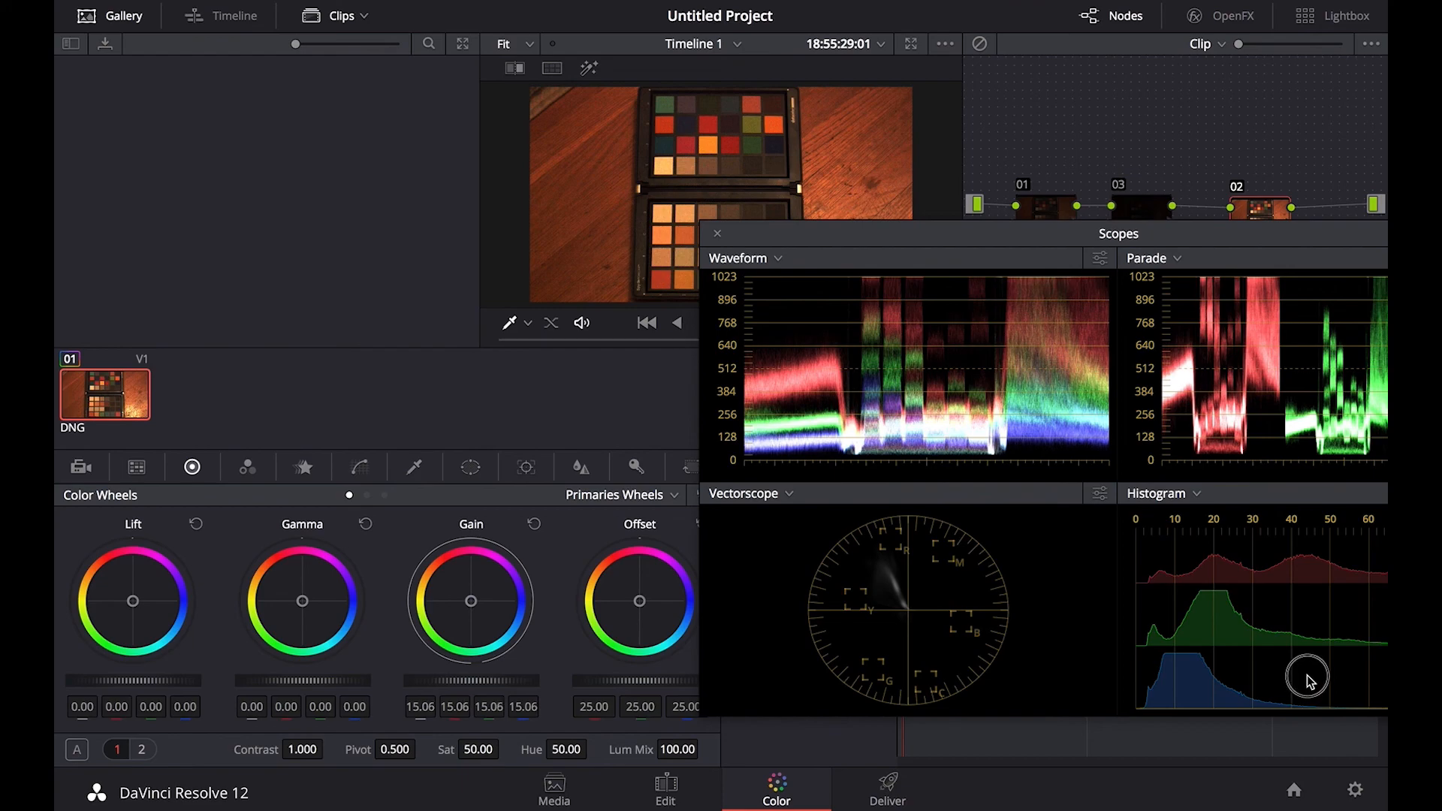
left_click_drag(454, 683, 1380, 683)
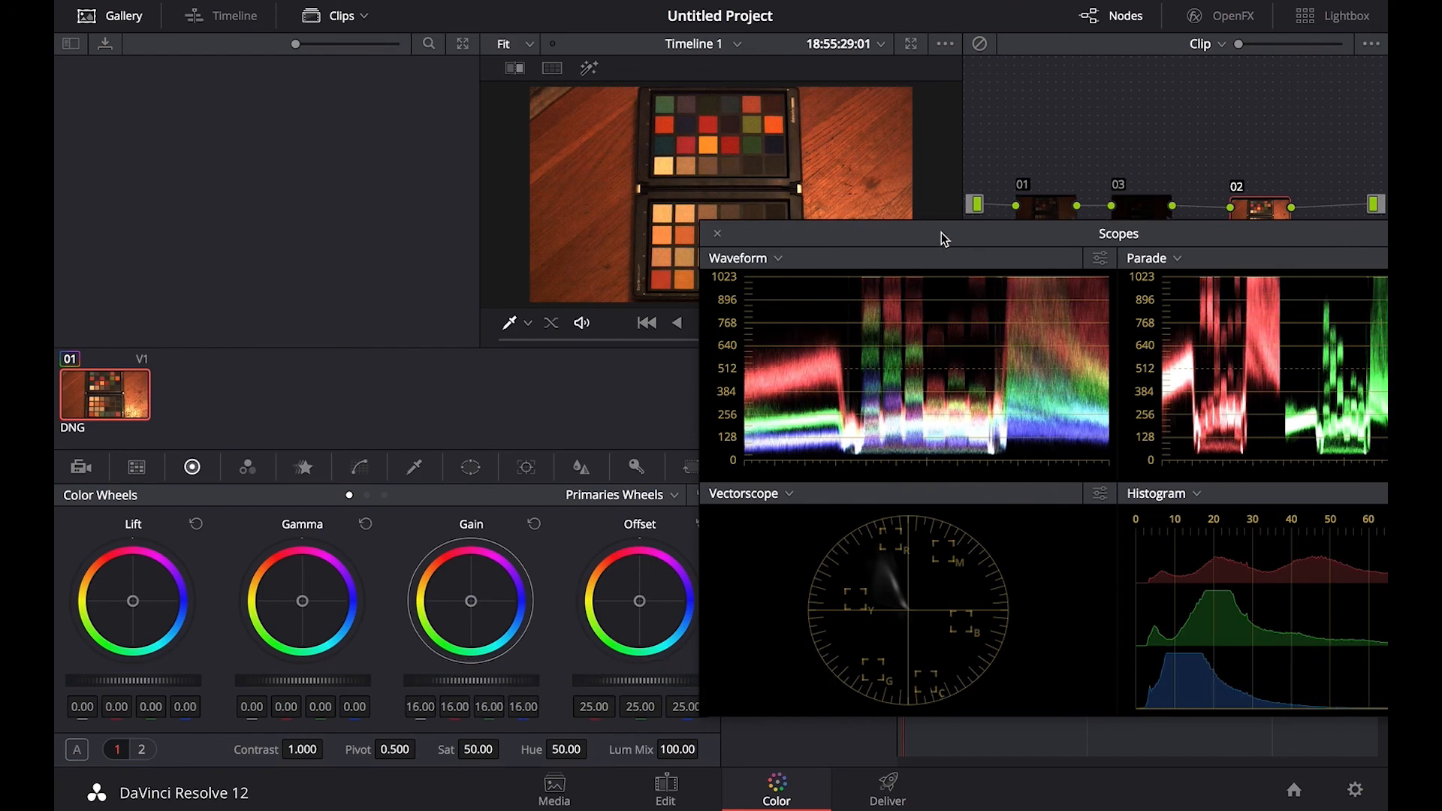
left_click_drag(944, 235, 777, 381)
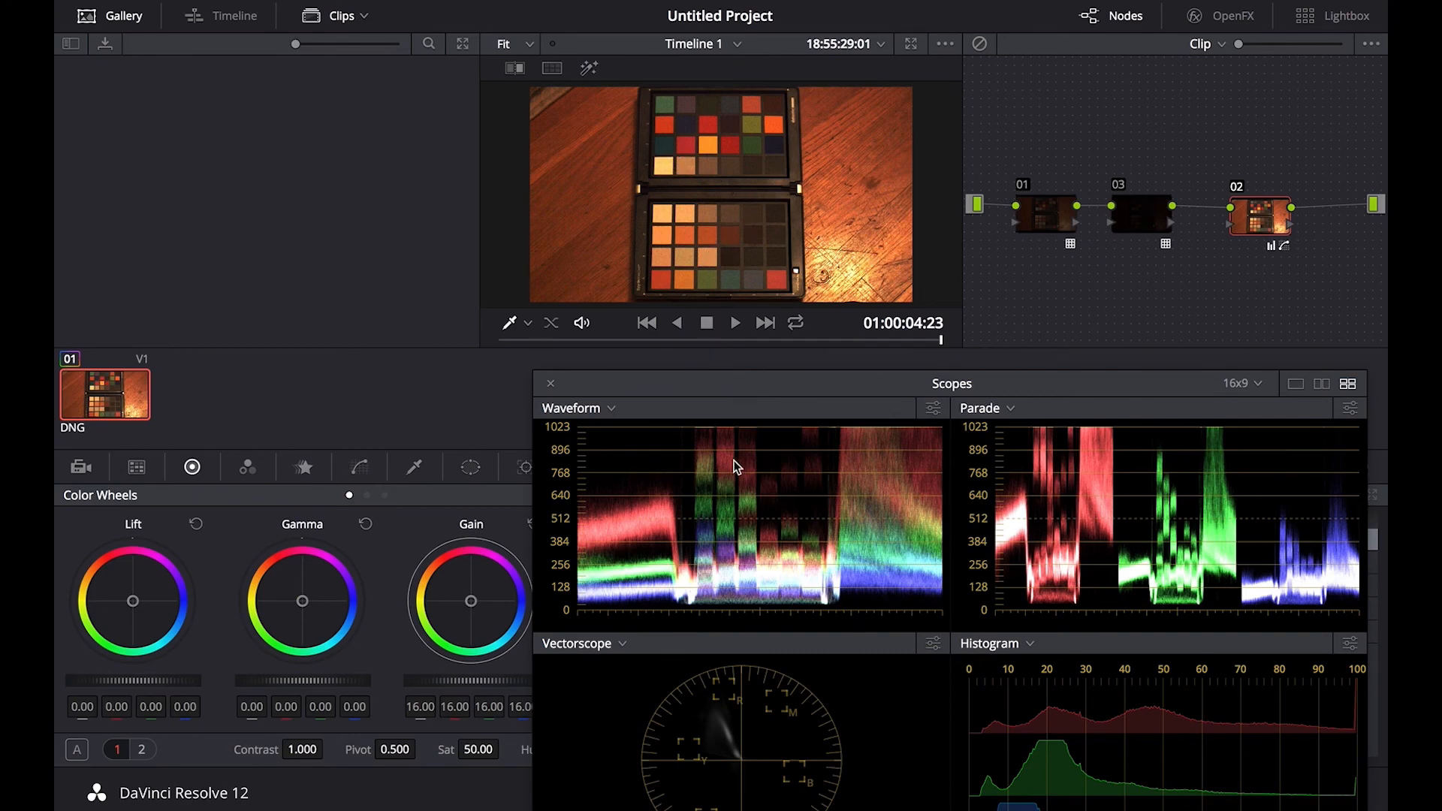
Step: Move the scopes off the Color page controls, open the Deliver page and close the scopes
left_click_drag(844, 387, 539, 145)
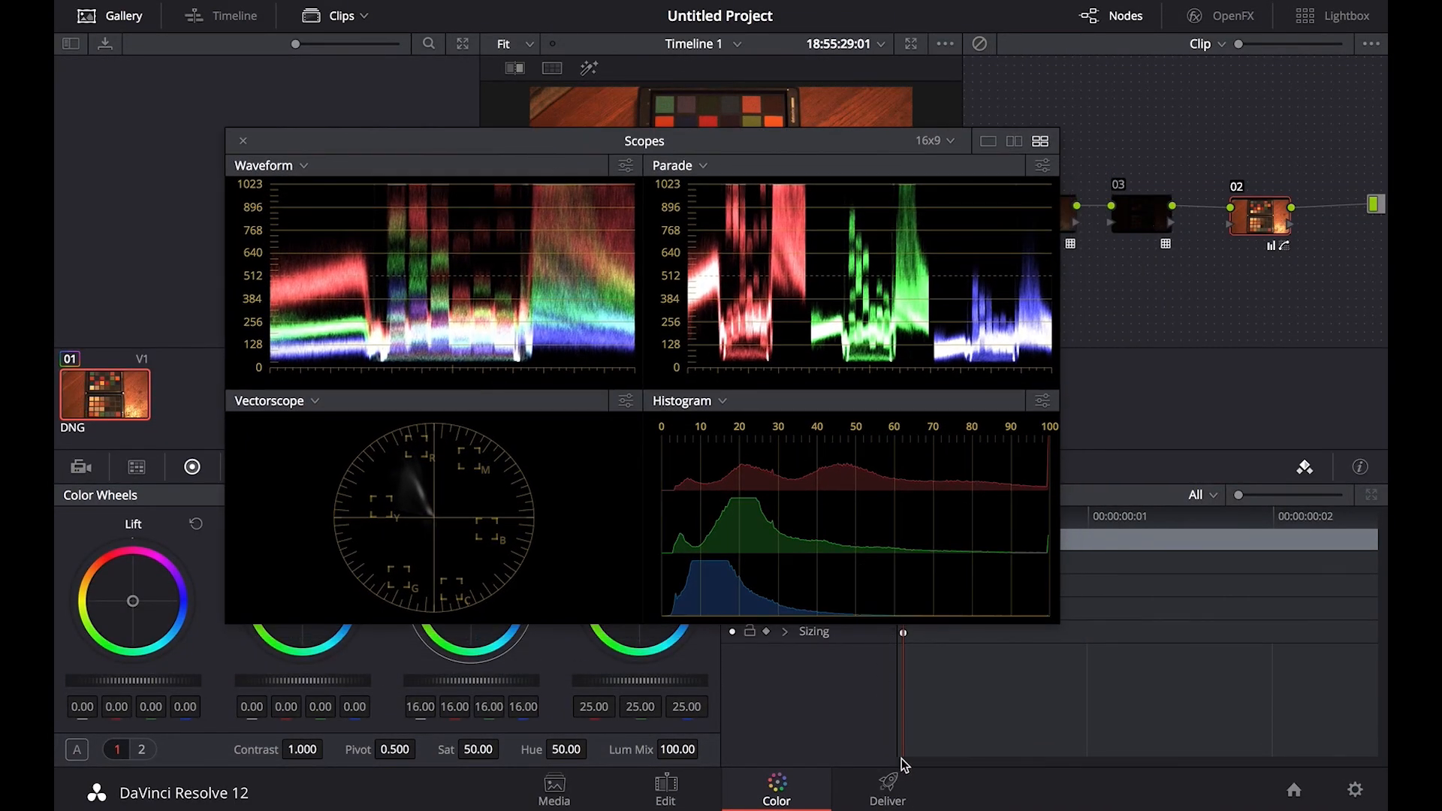
left_click(900, 785)
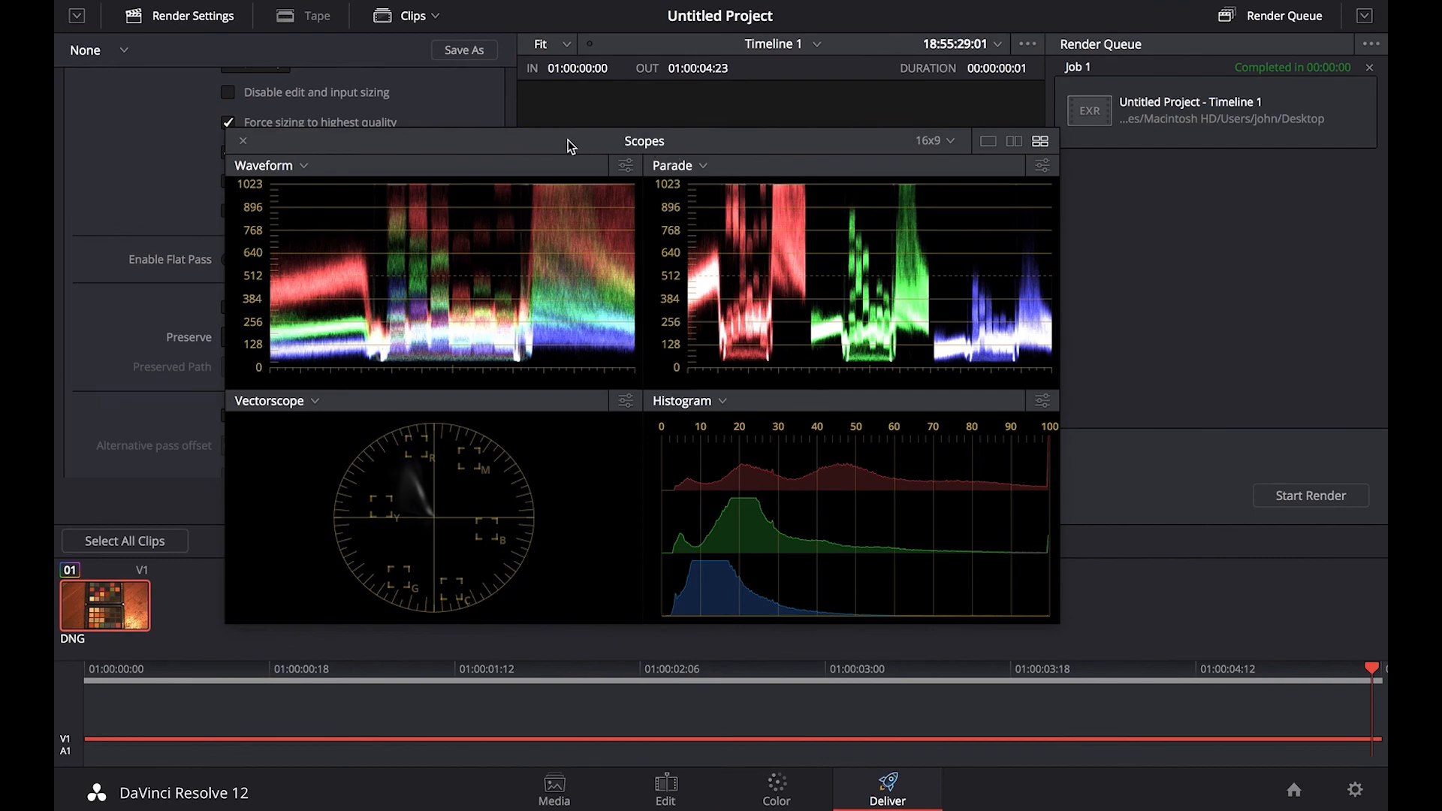
key("shift+super+w")
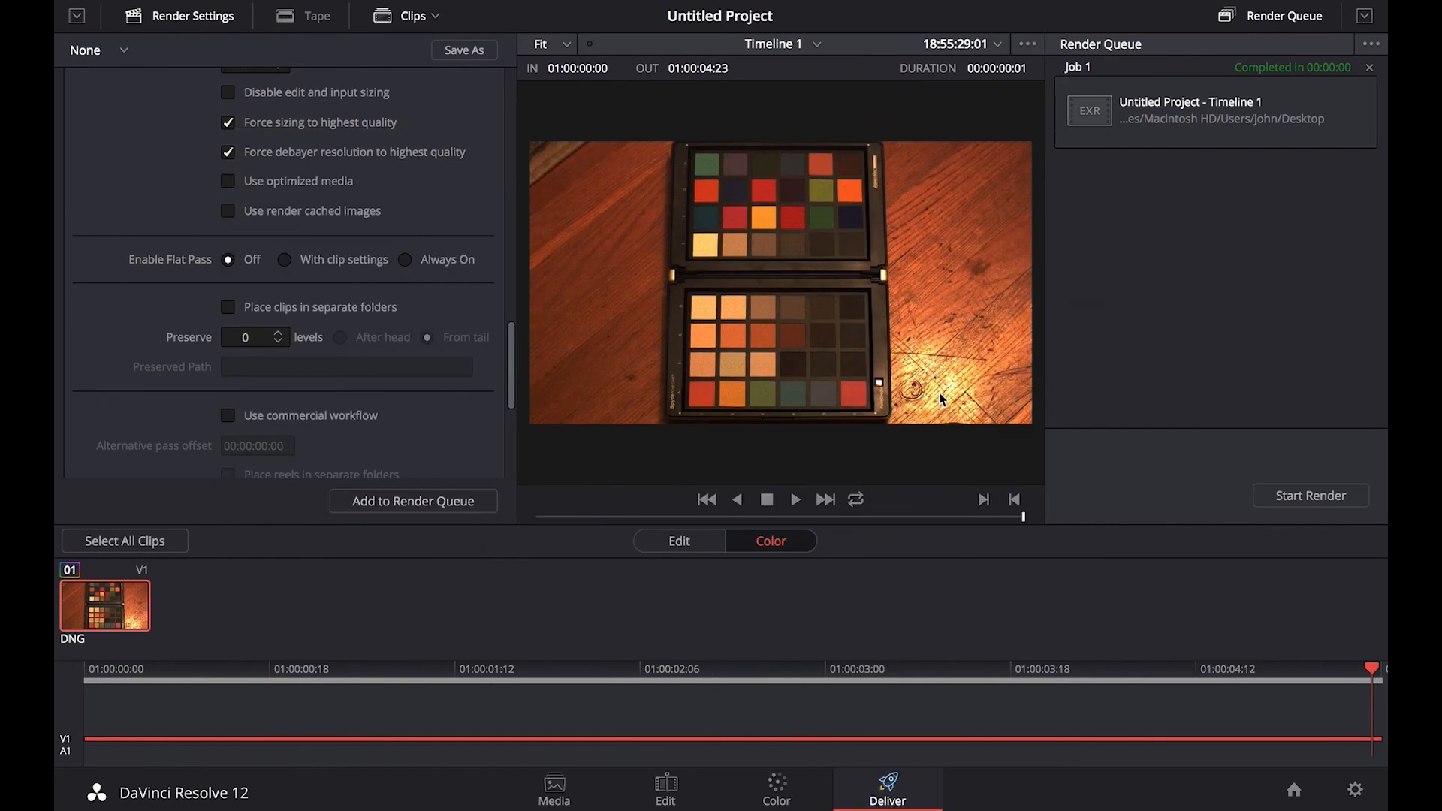
Step: Replace the completed EXR job in the render queue with a new one and render it, overwriting the existing output
left_click(1370, 68)
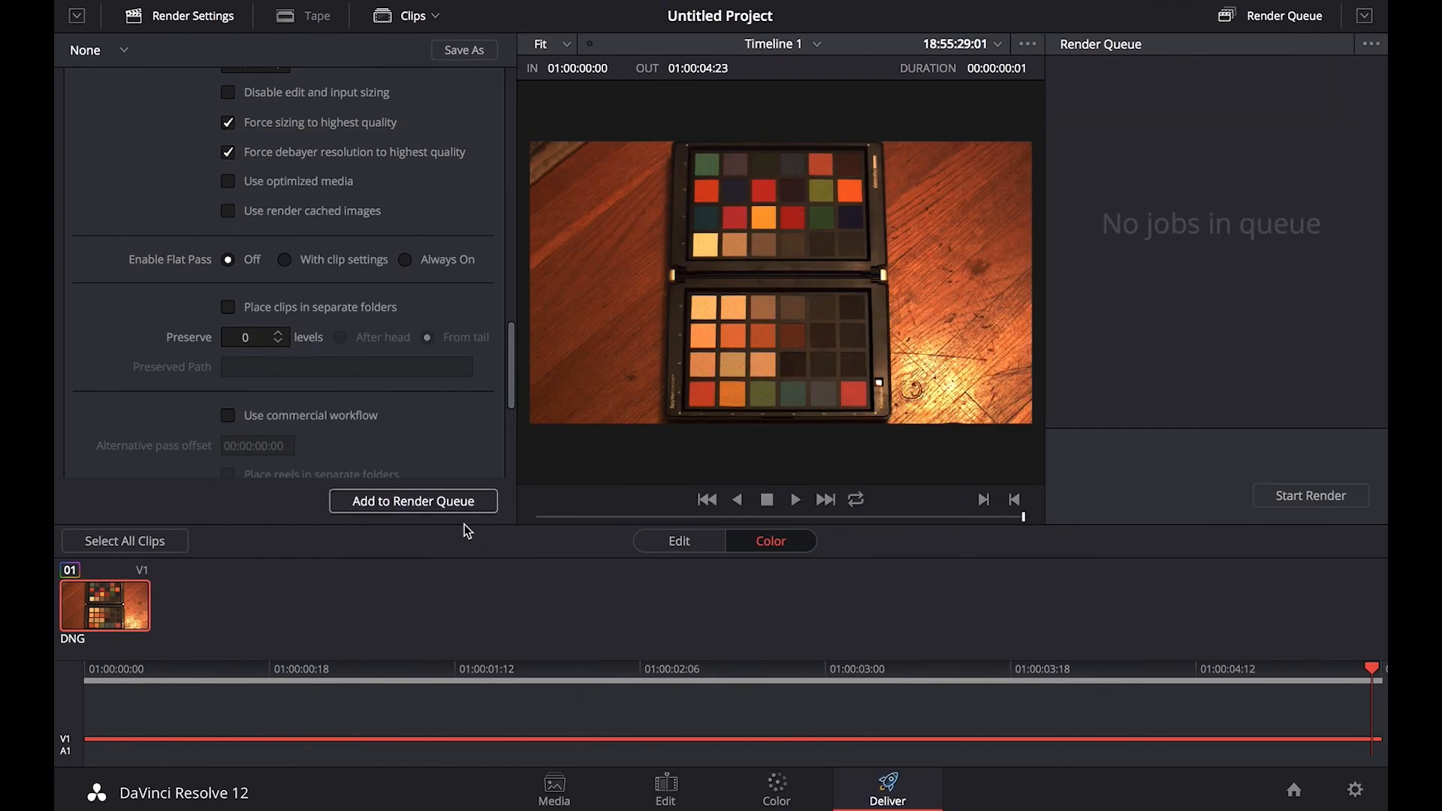
left_click(435, 508)
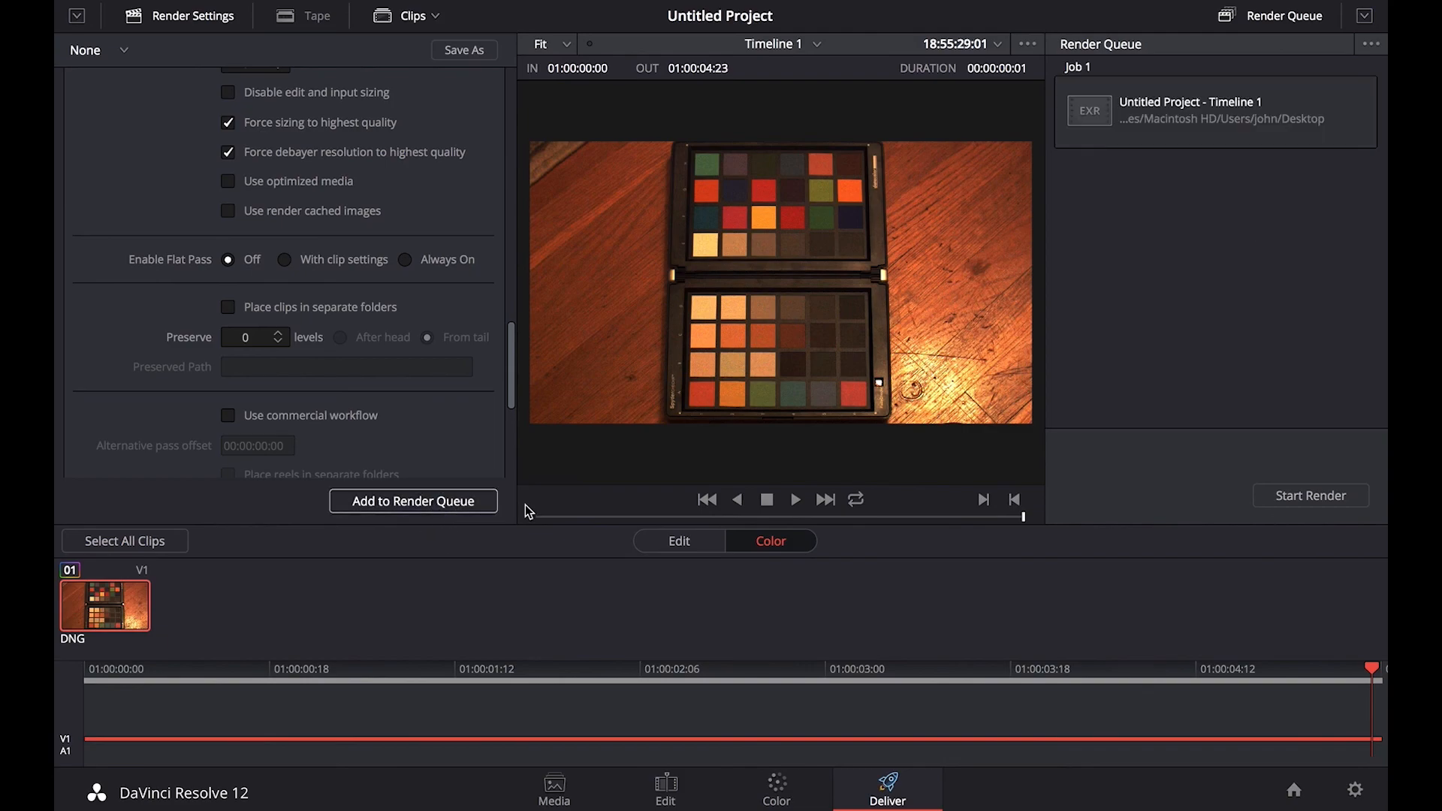
left_click(1311, 496)
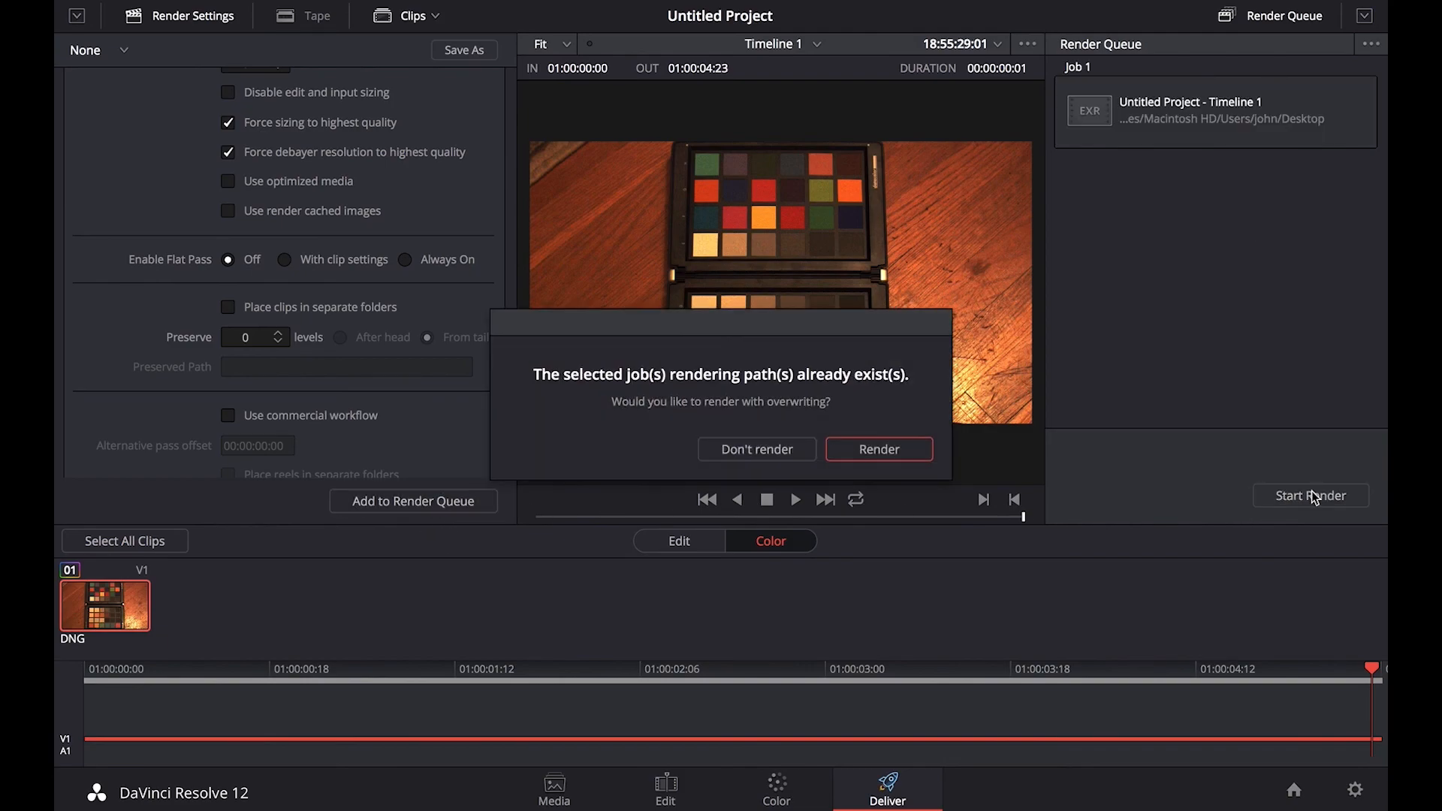
left_click(877, 457)
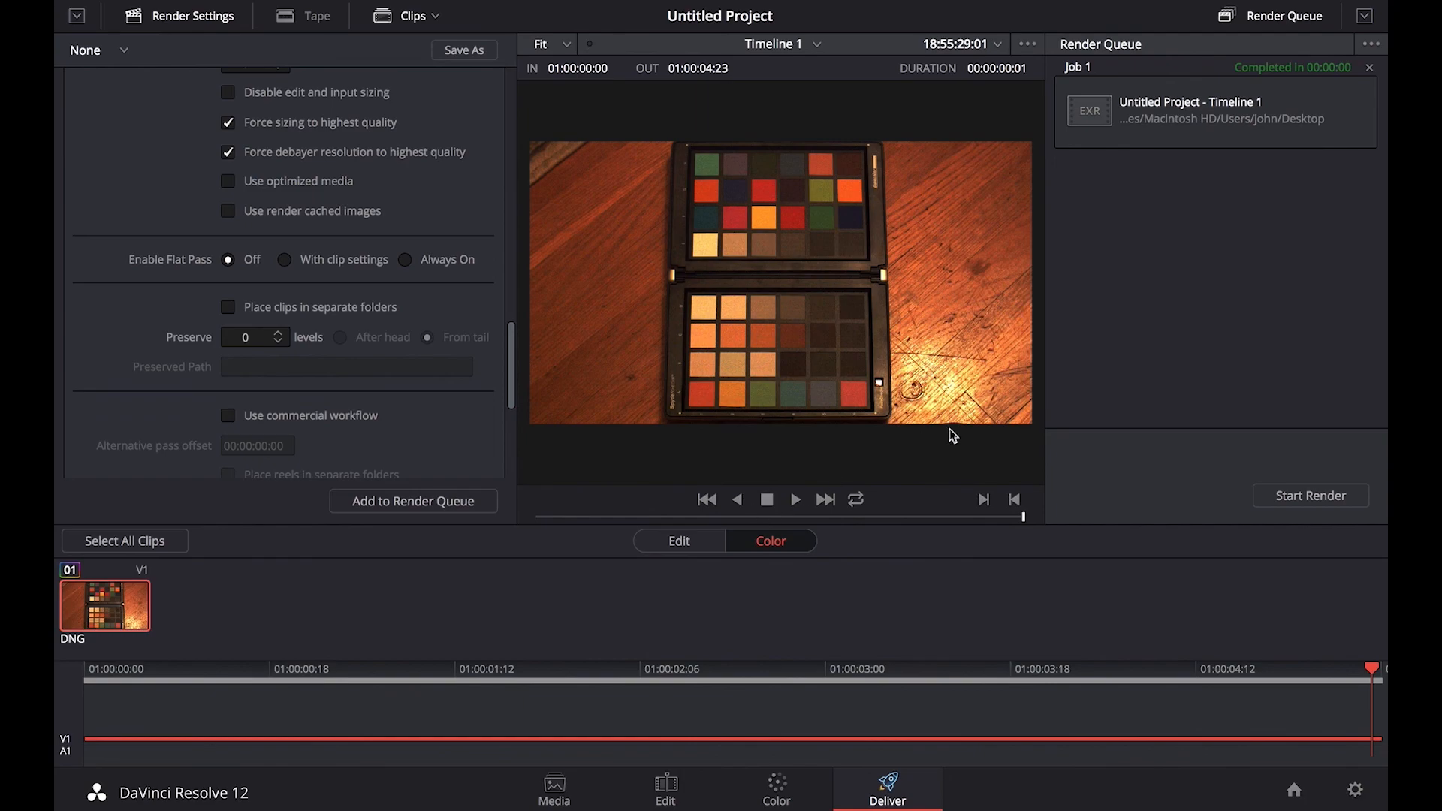
Step: Switch to Nuke and reload the rendered EXR in the Read1 node
key("super+Tab")
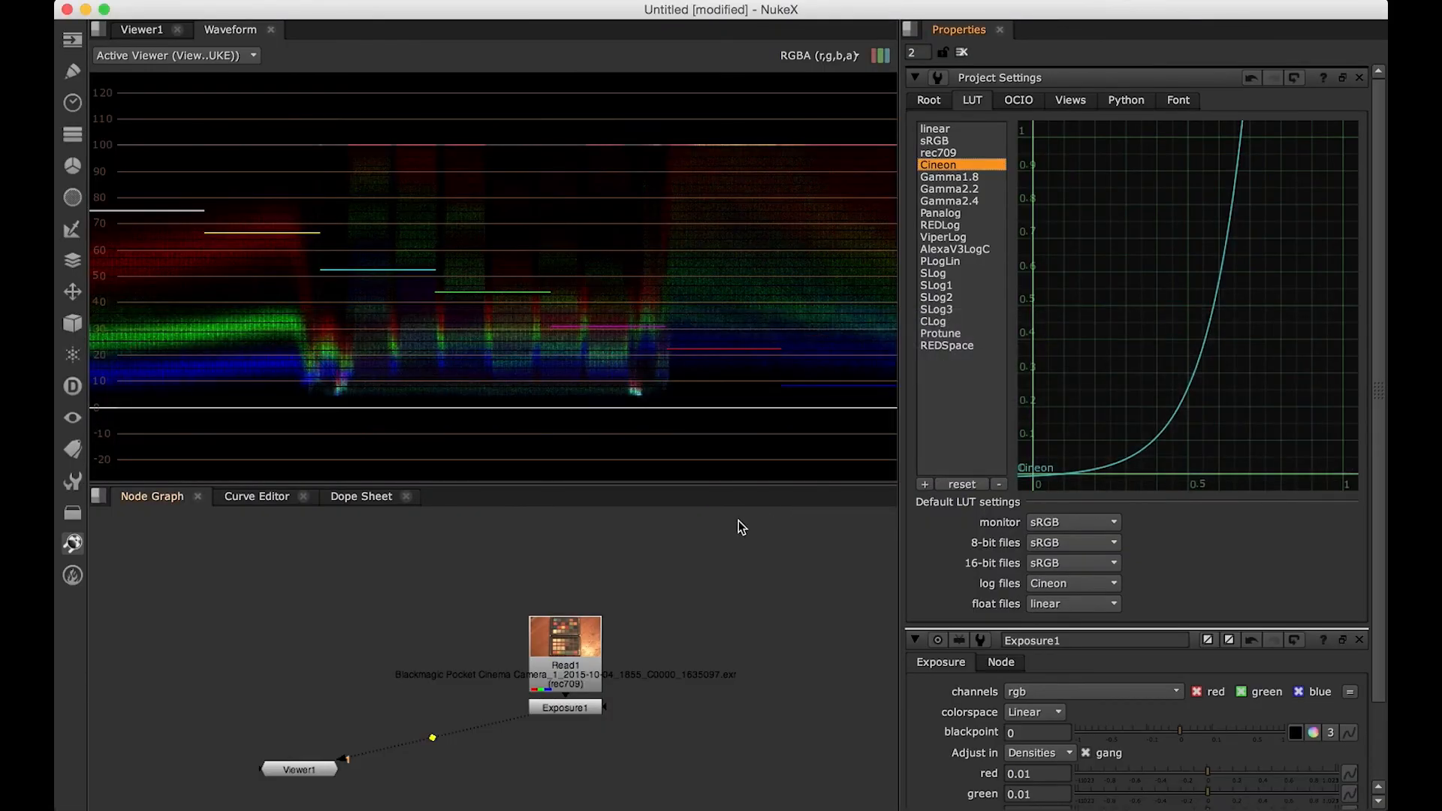
double_click(585, 652)
left_click(1140, 297)
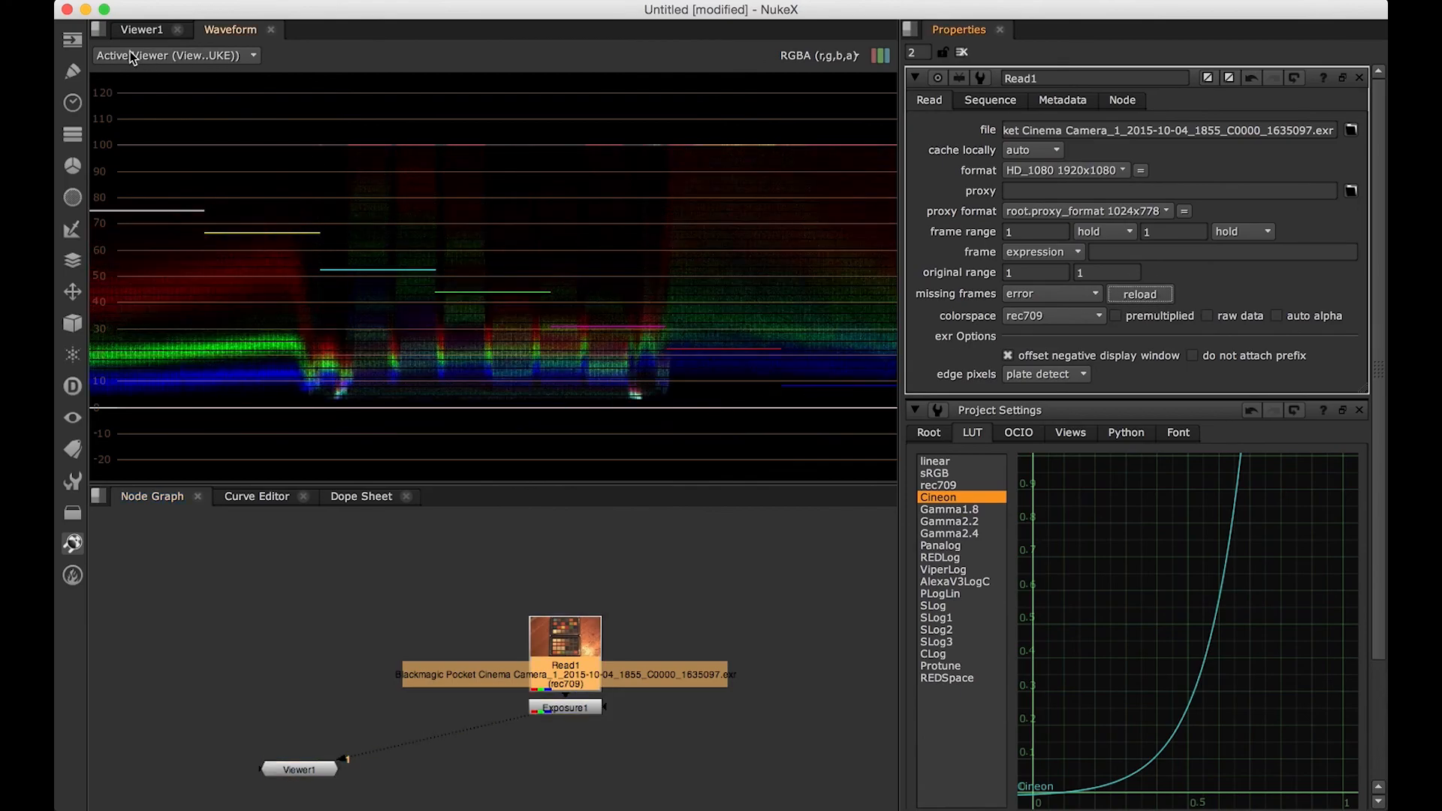
Step: Split the viewer pane horizontally, move the Waveform into the new pane beside Viewer1, and fit the image in the viewer
left_click(105, 33)
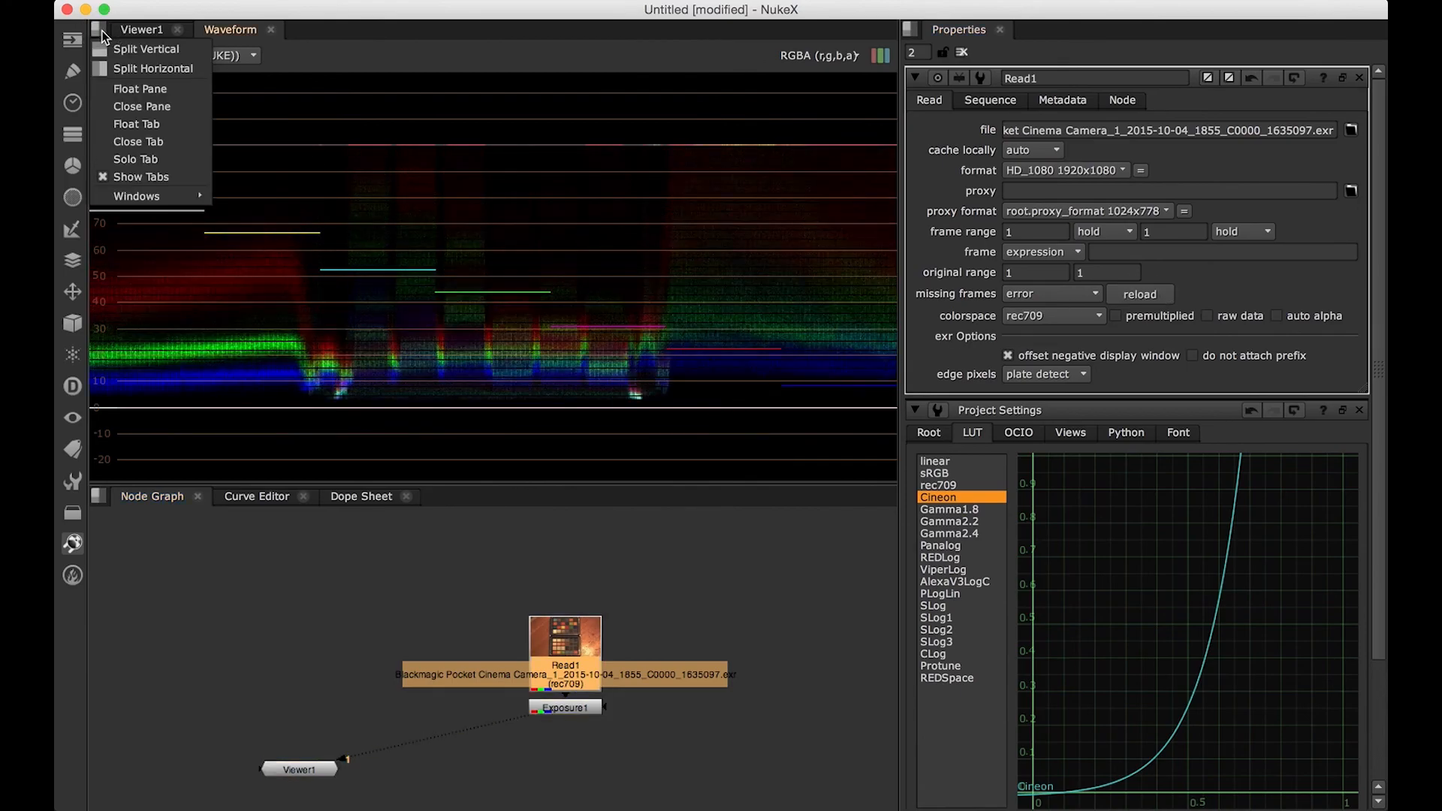
left_click(120, 65)
left_click_drag(226, 32, 668, 150)
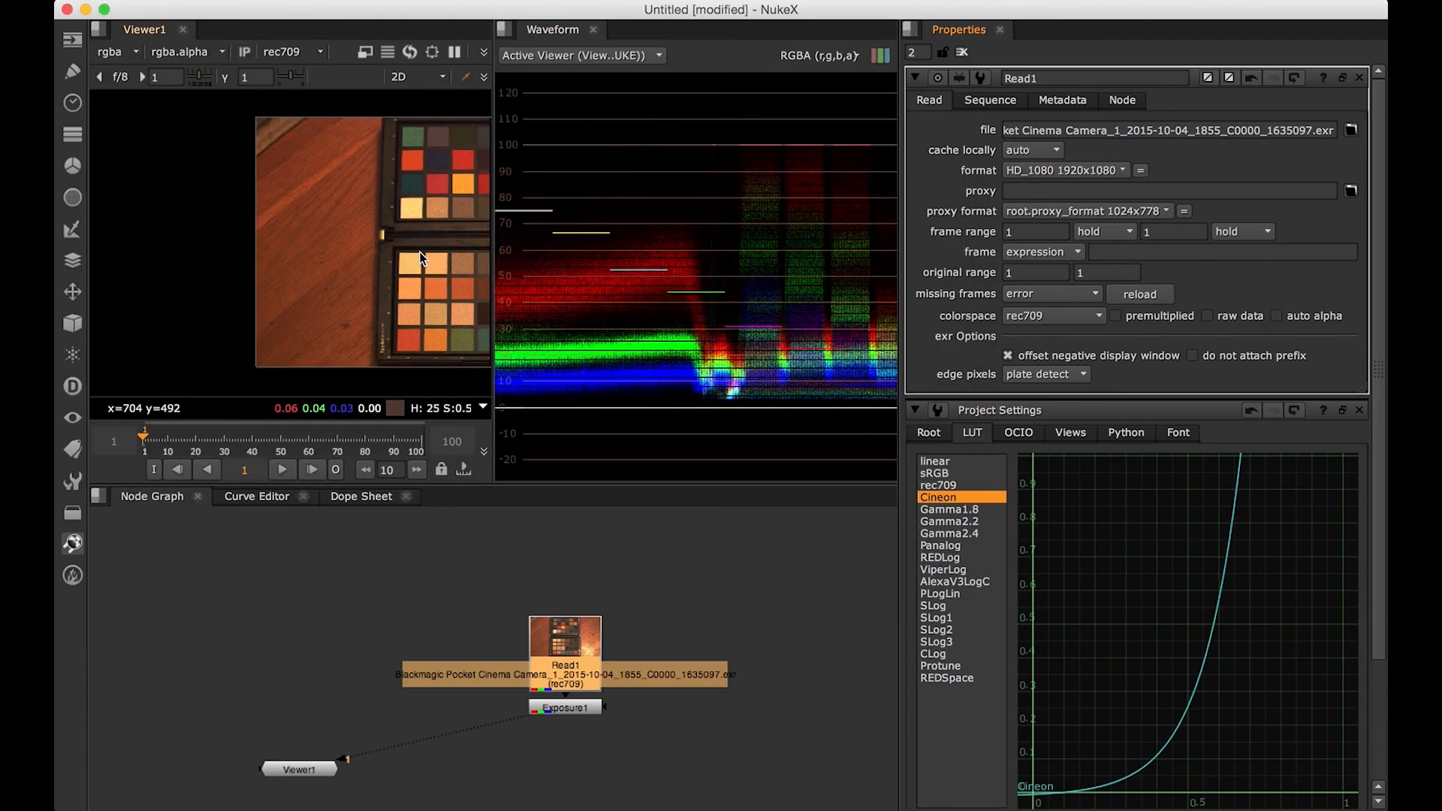
left_click_drag(417, 251, 350, 253)
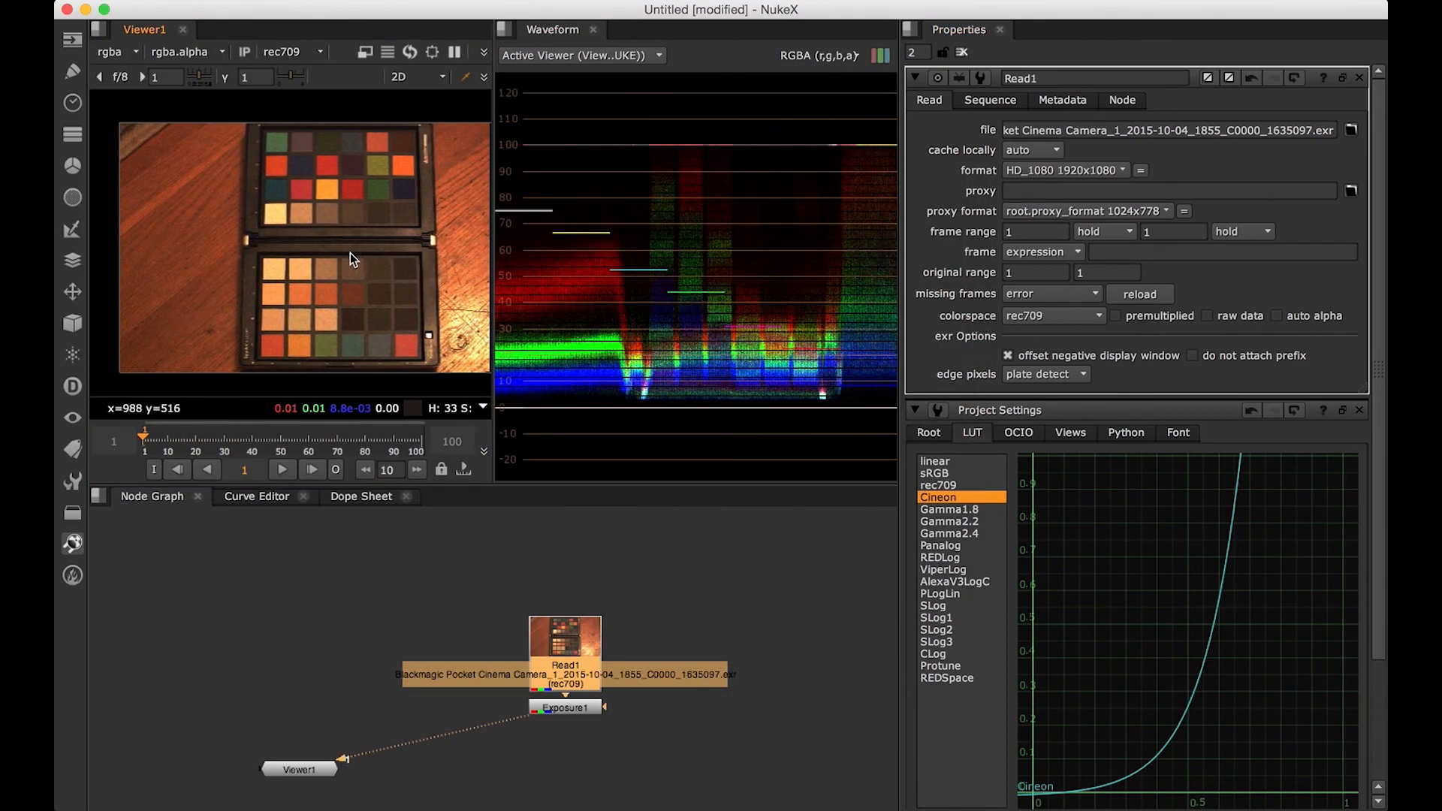
key("f")
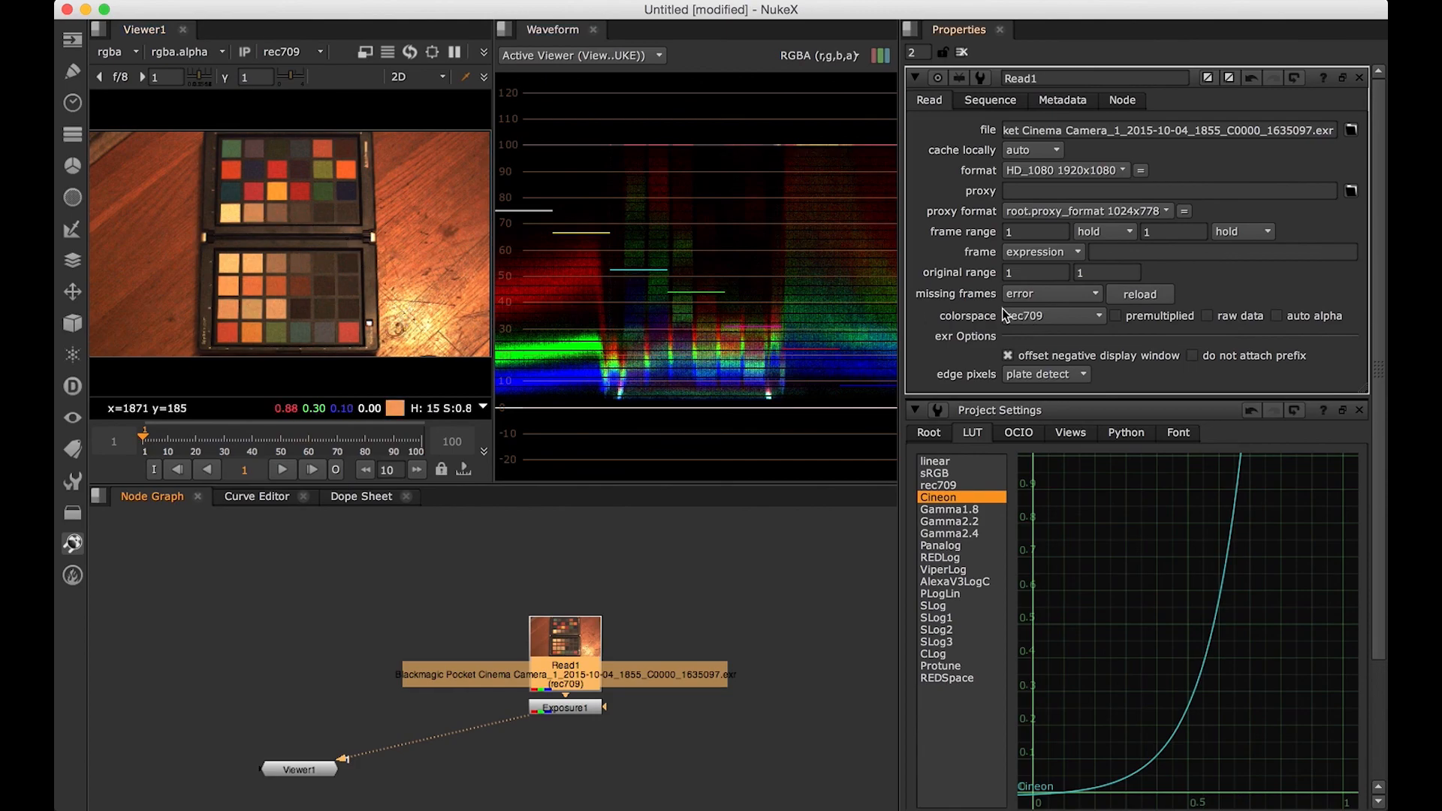
Step: Set Read1's colorspace to linear and the viewer process to None
left_click(1056, 321)
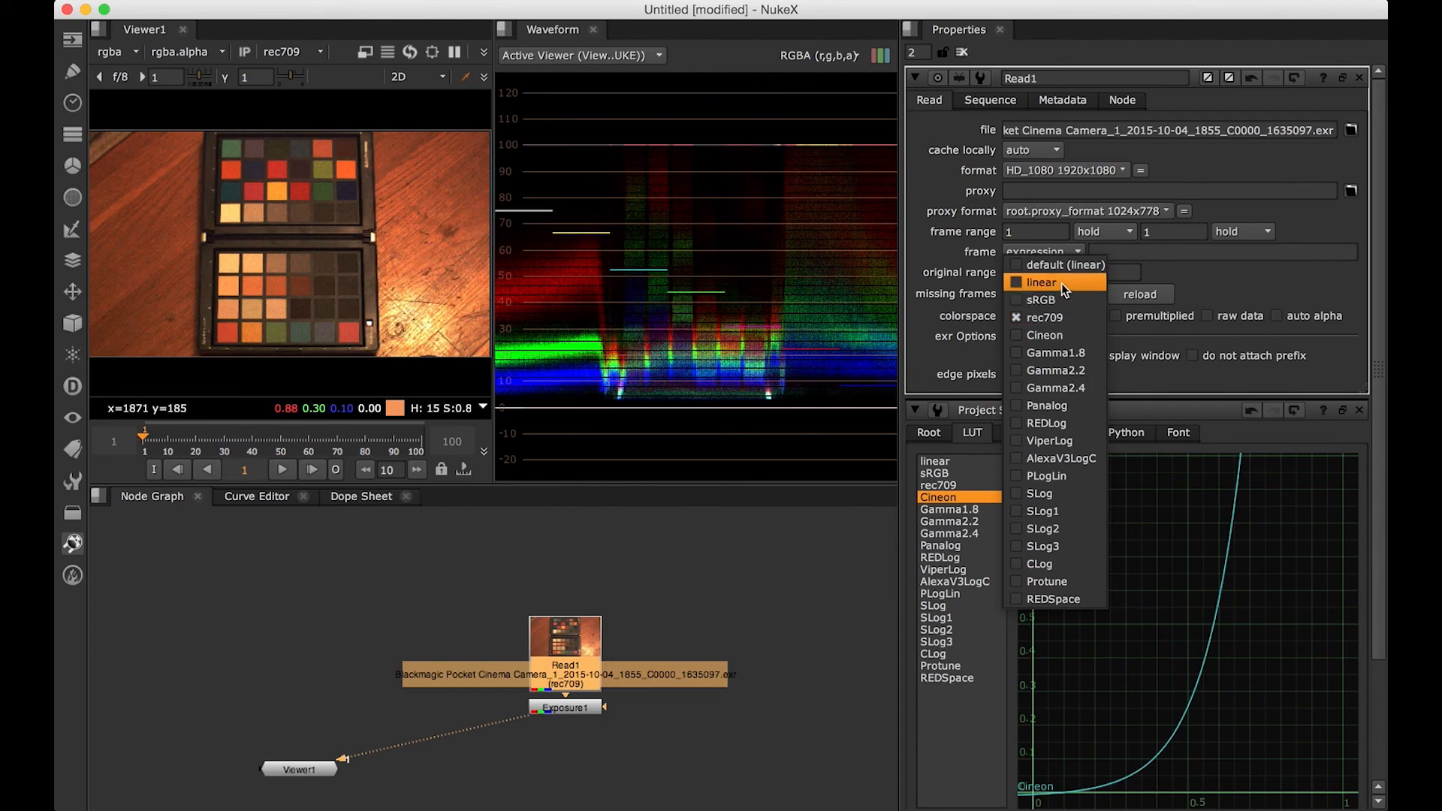
left_click(1061, 282)
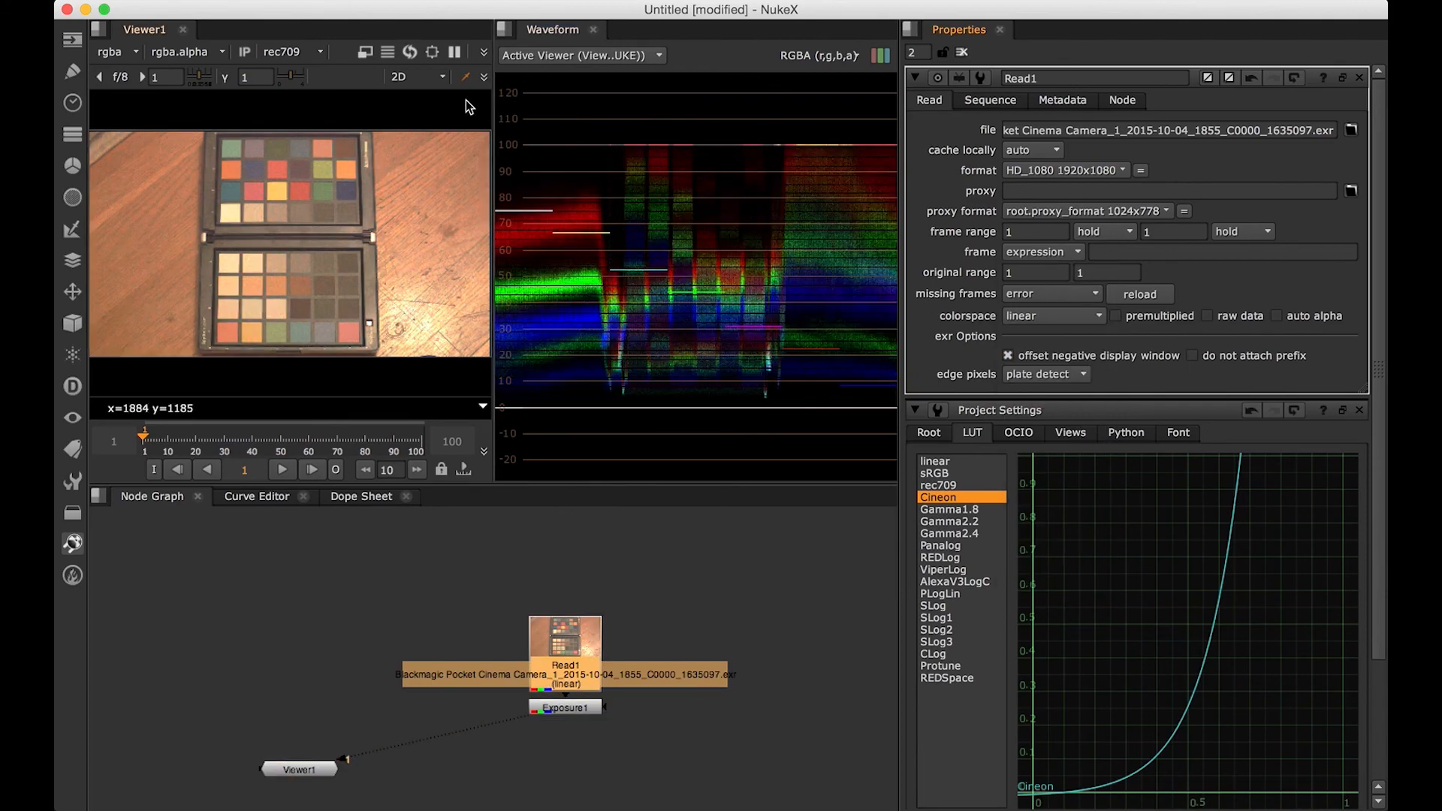
left_click(294, 63)
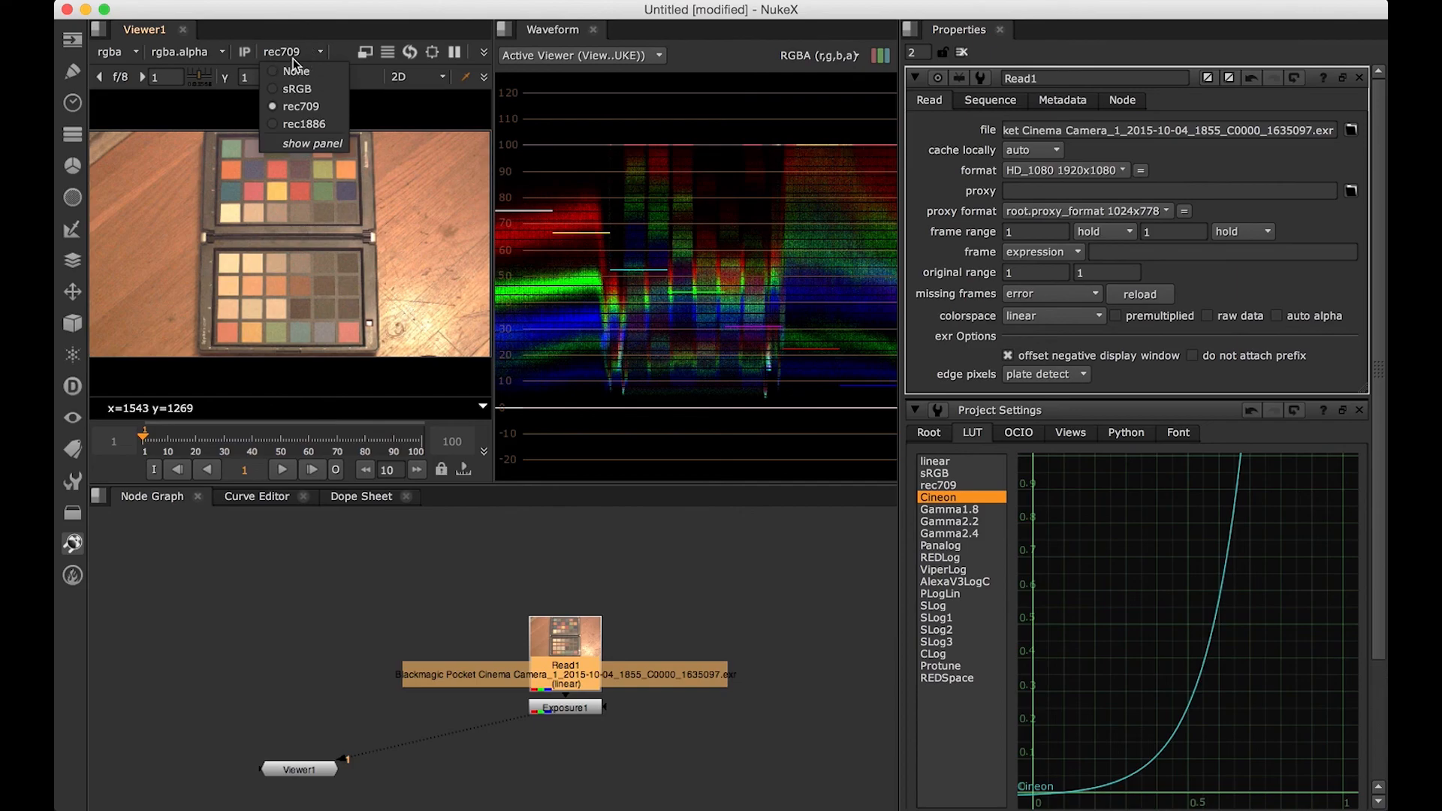
left_click(314, 71)
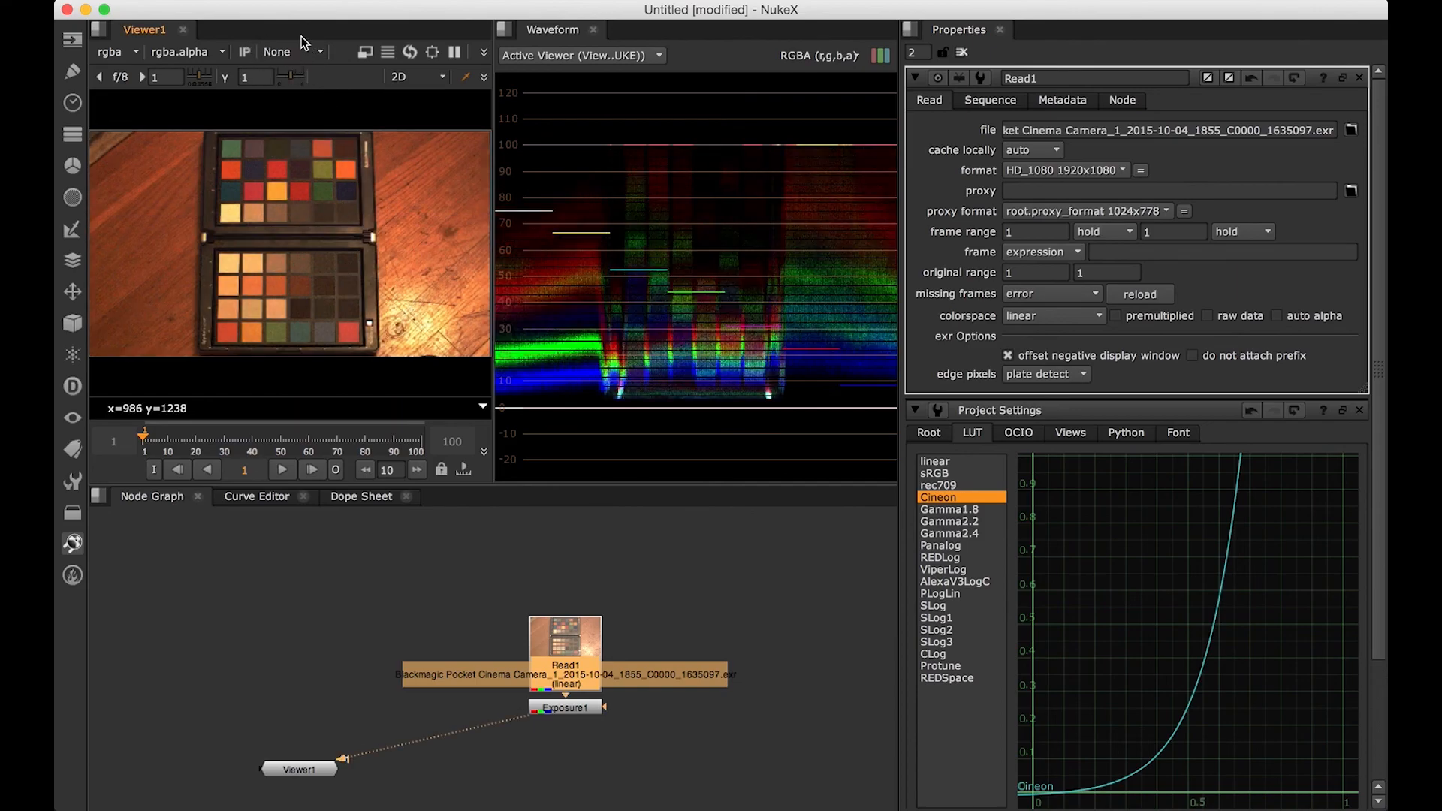
left_click(294, 60)
left_click(294, 57)
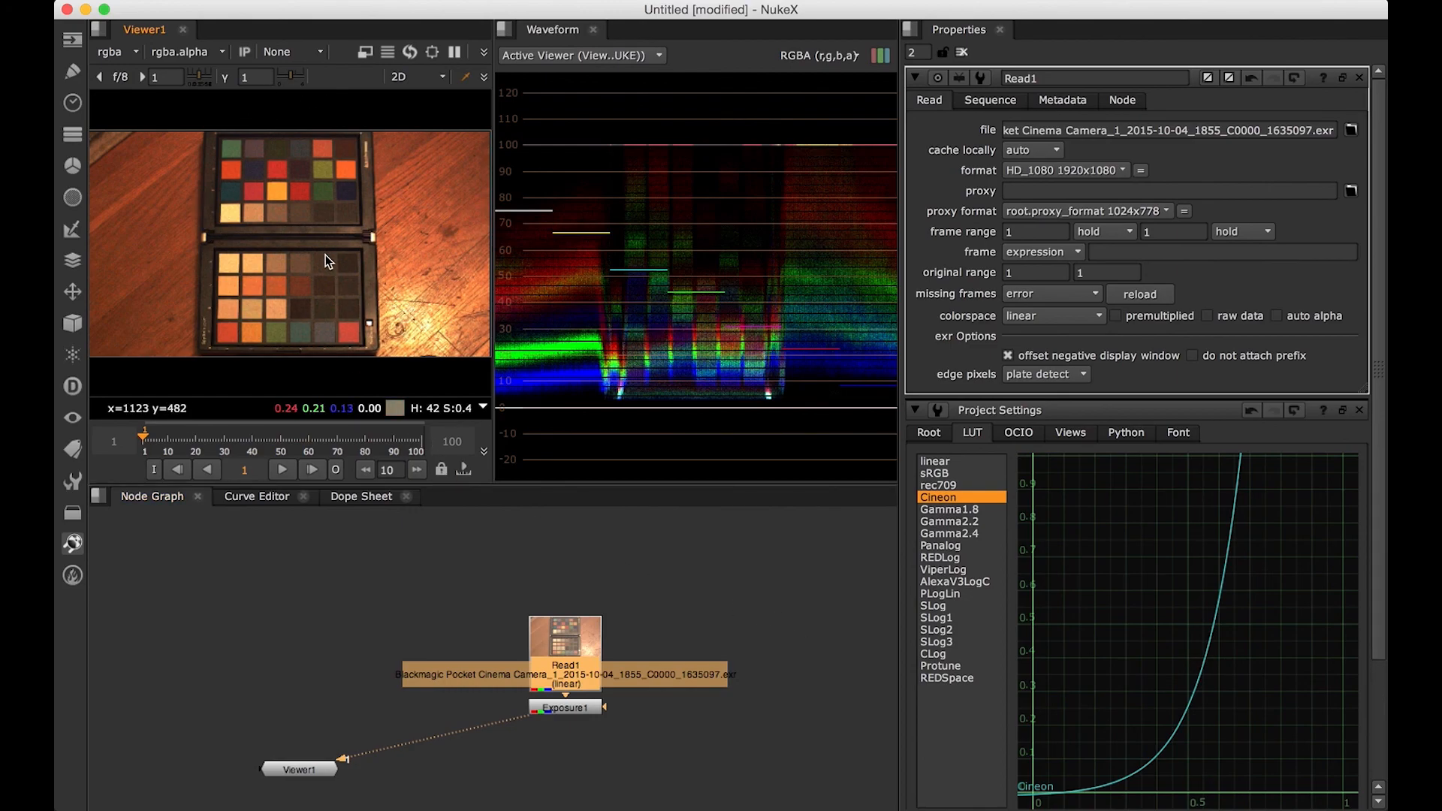
Step: Move Read1 slightly away from Exposure1 and compare the viewer image, with its process kept at None, against the image in DaVinci Resolve
mouse_move(564, 641)
left_mouse_down()
mouse_move(558, 616)
mouse_move(570, 622)
left_mouse_up()
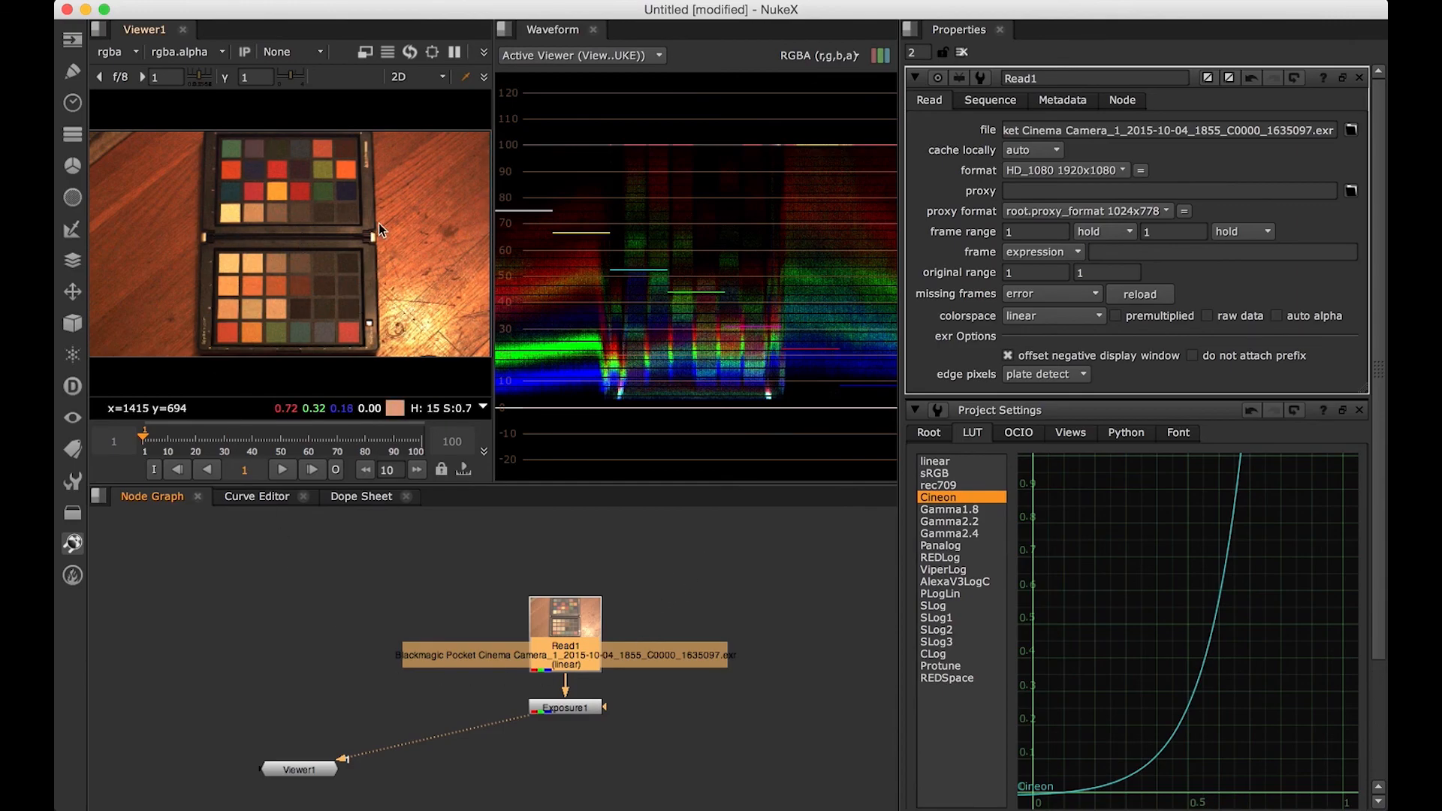
left_click(304, 55)
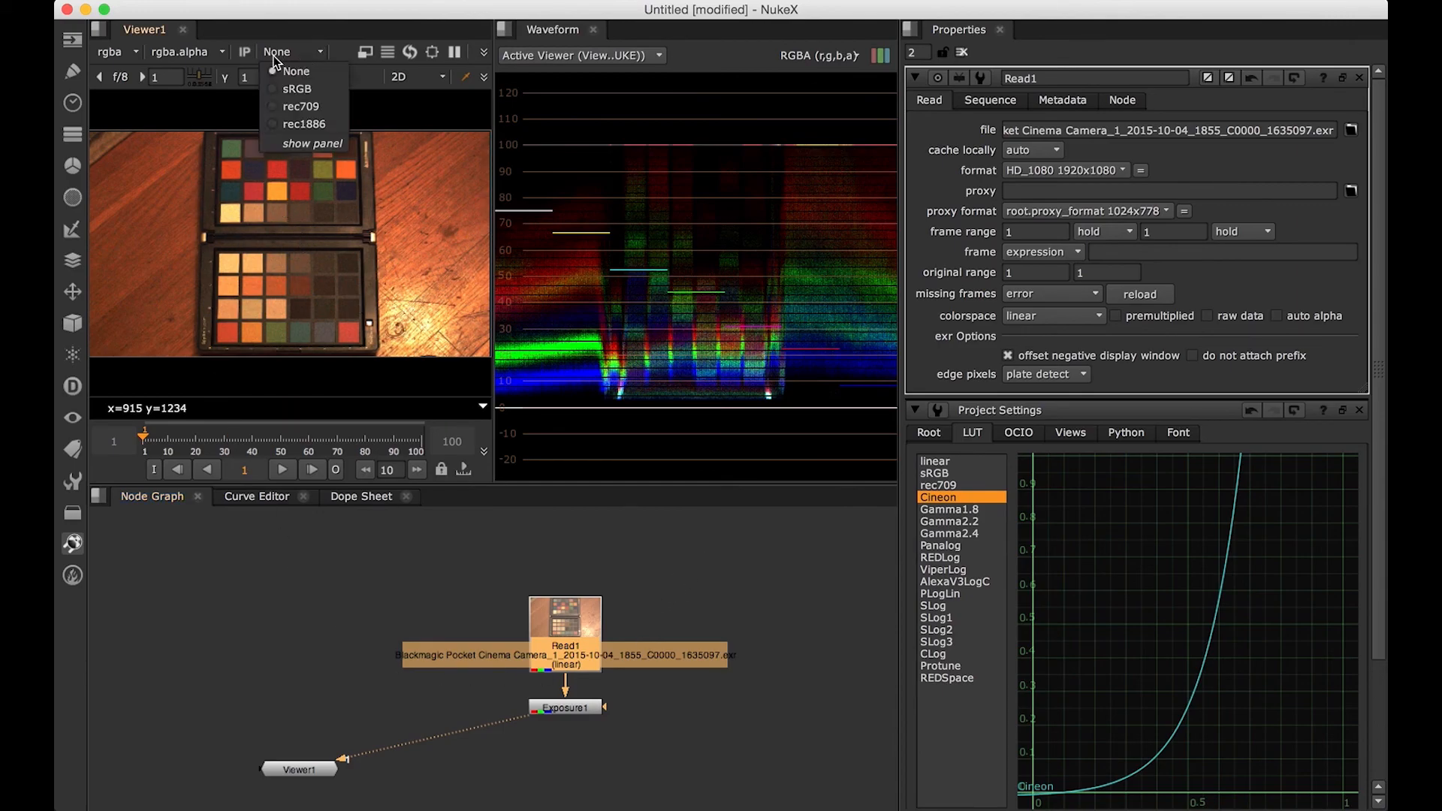
left_click(287, 67)
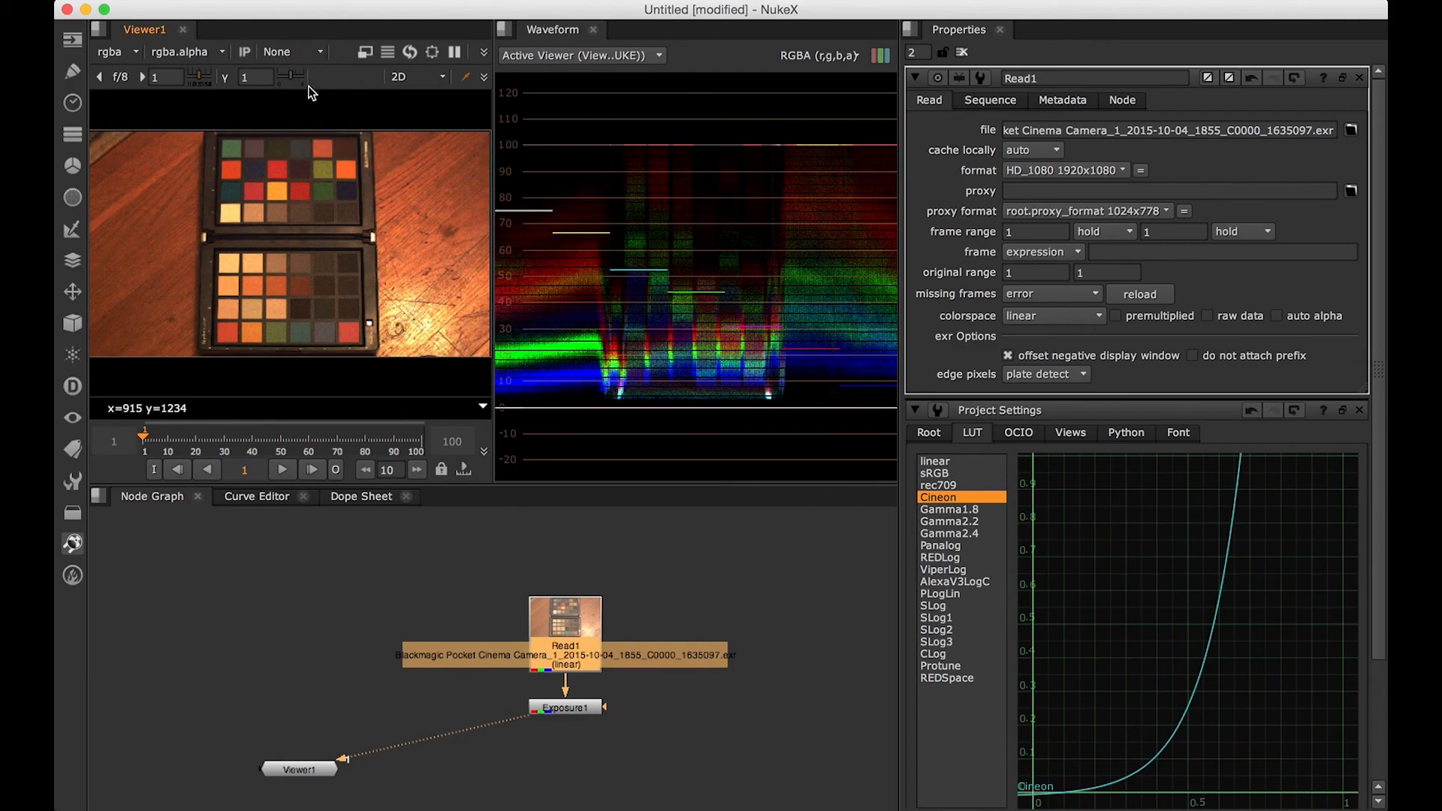
key("super+Tab")
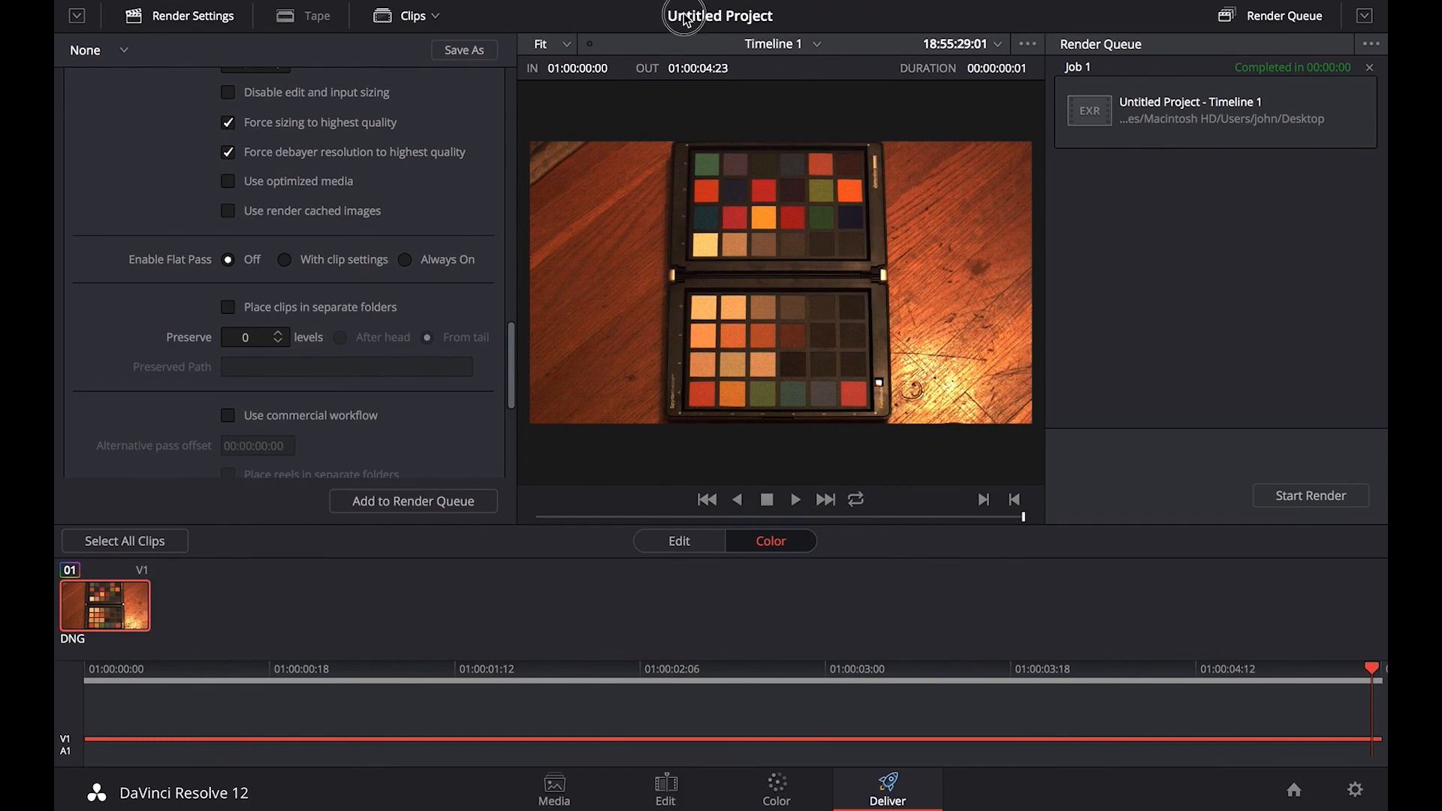
key("super+Tab")
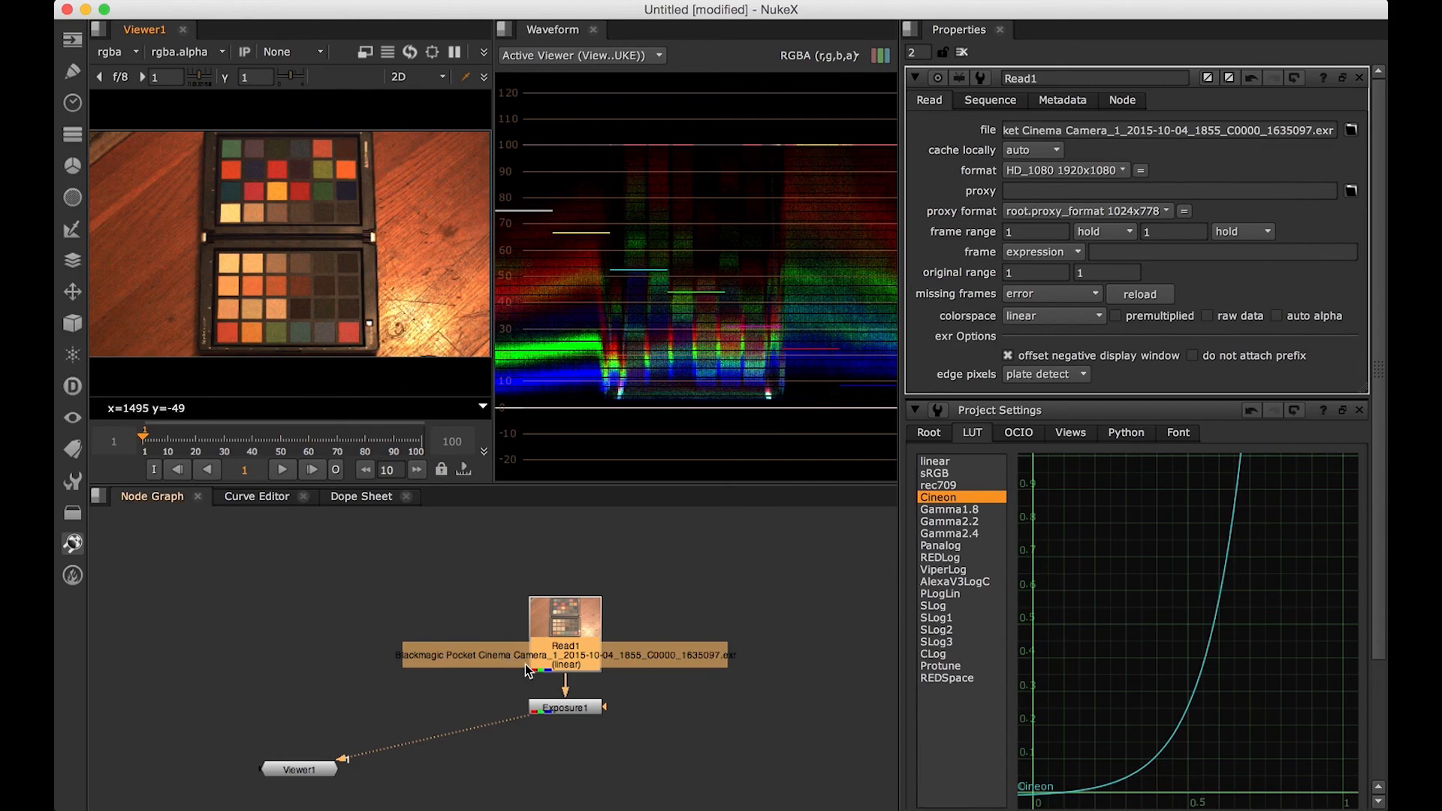
Step: Disable the Exposure1 node and set the viewer process to rec709
left_click(577, 708)
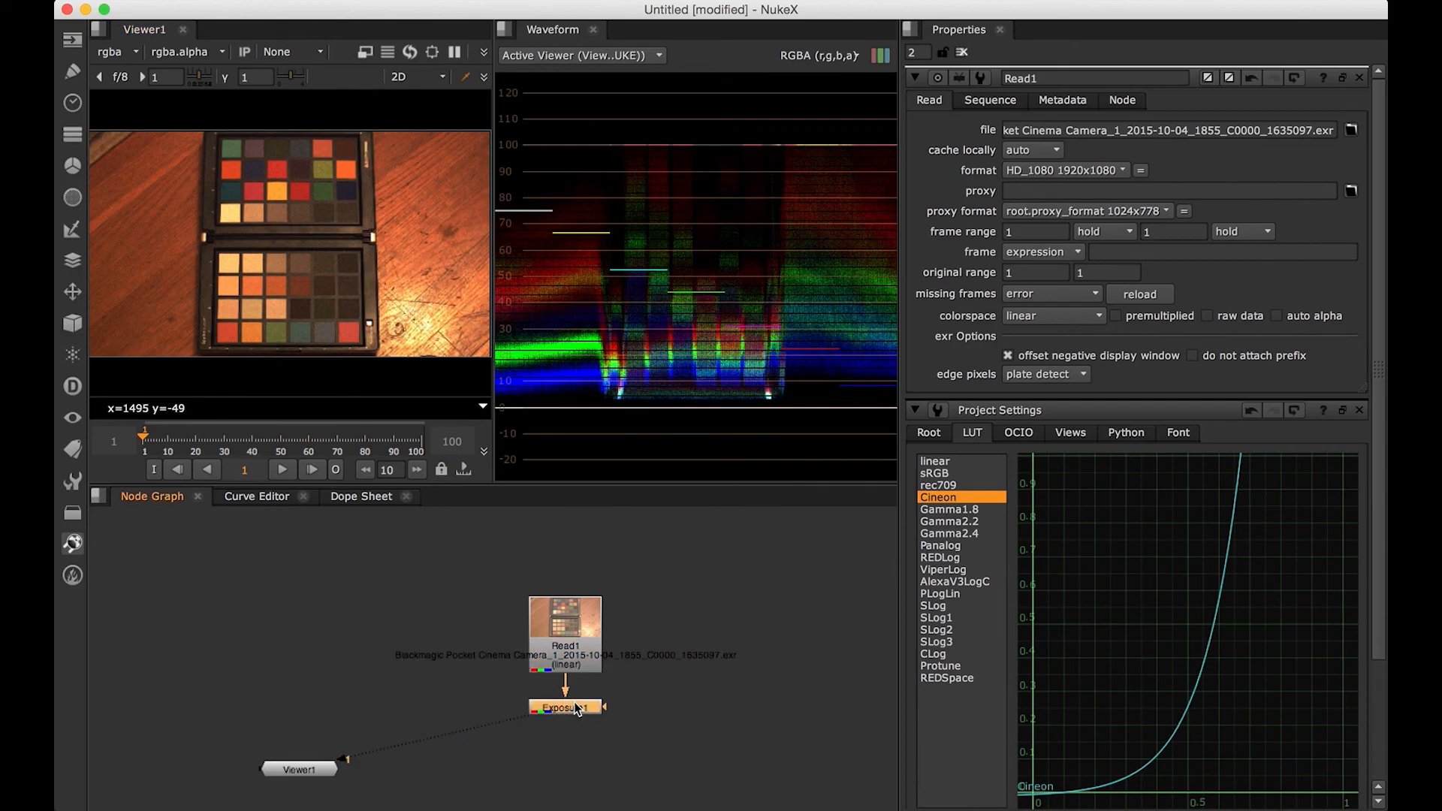
key("d")
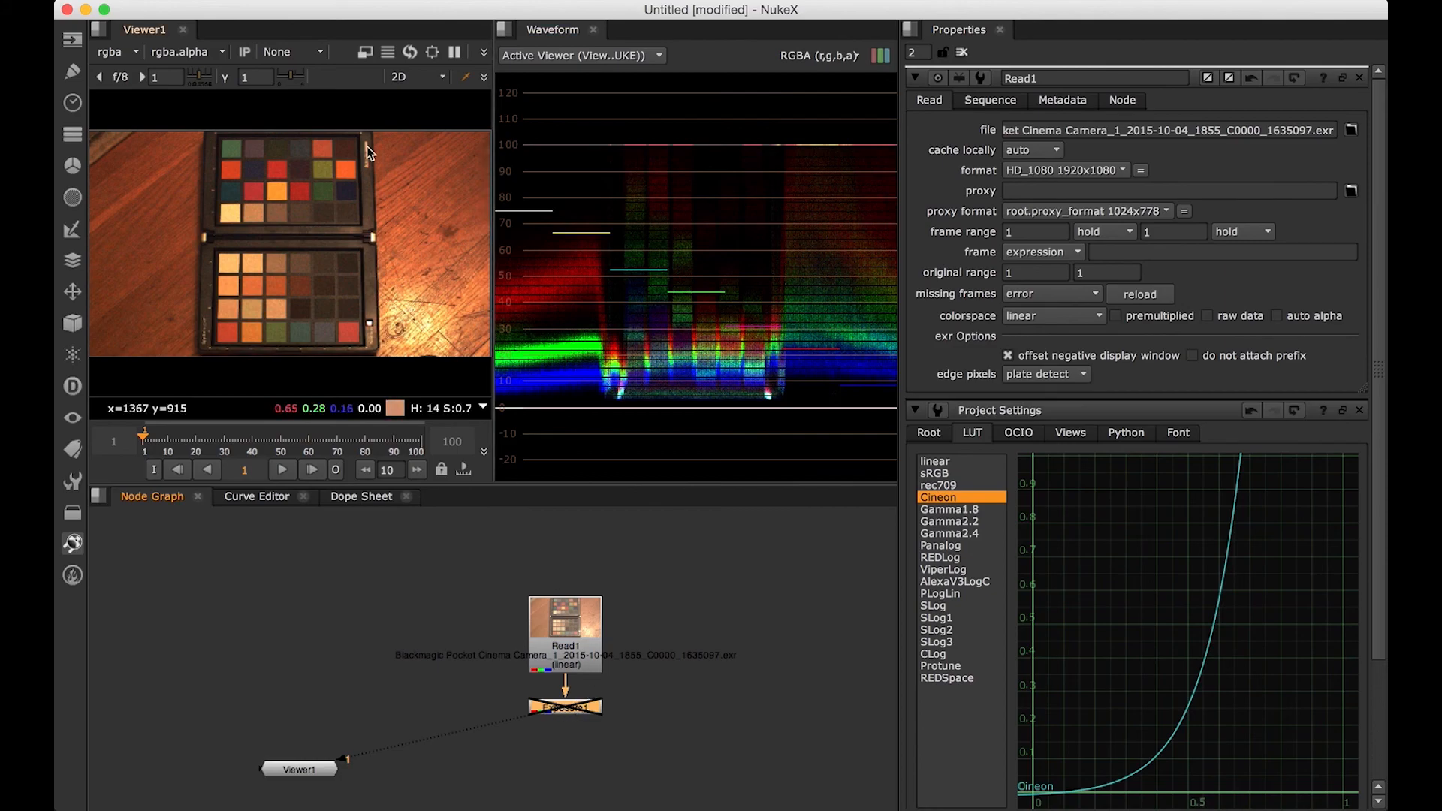
left_click(310, 55)
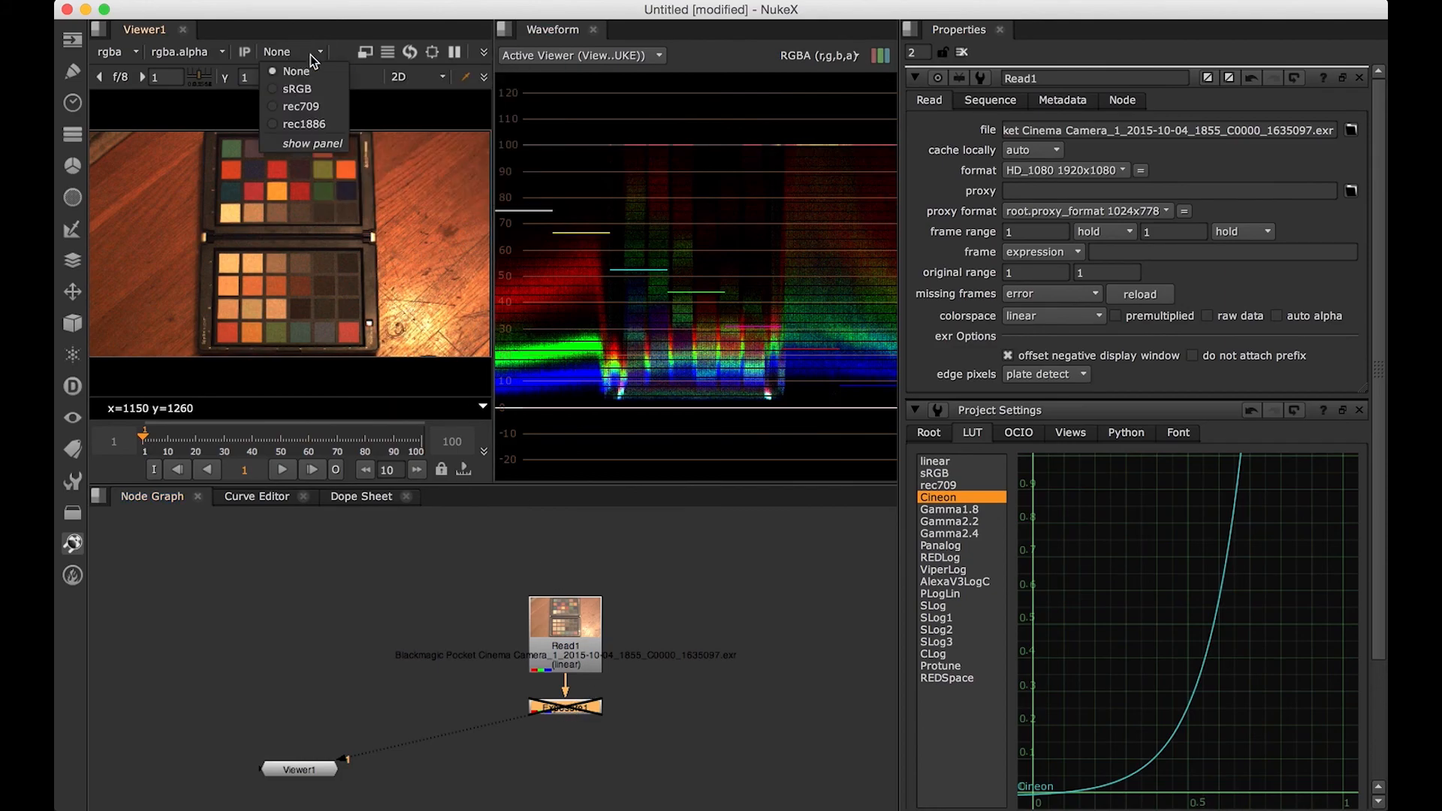
left_click(304, 106)
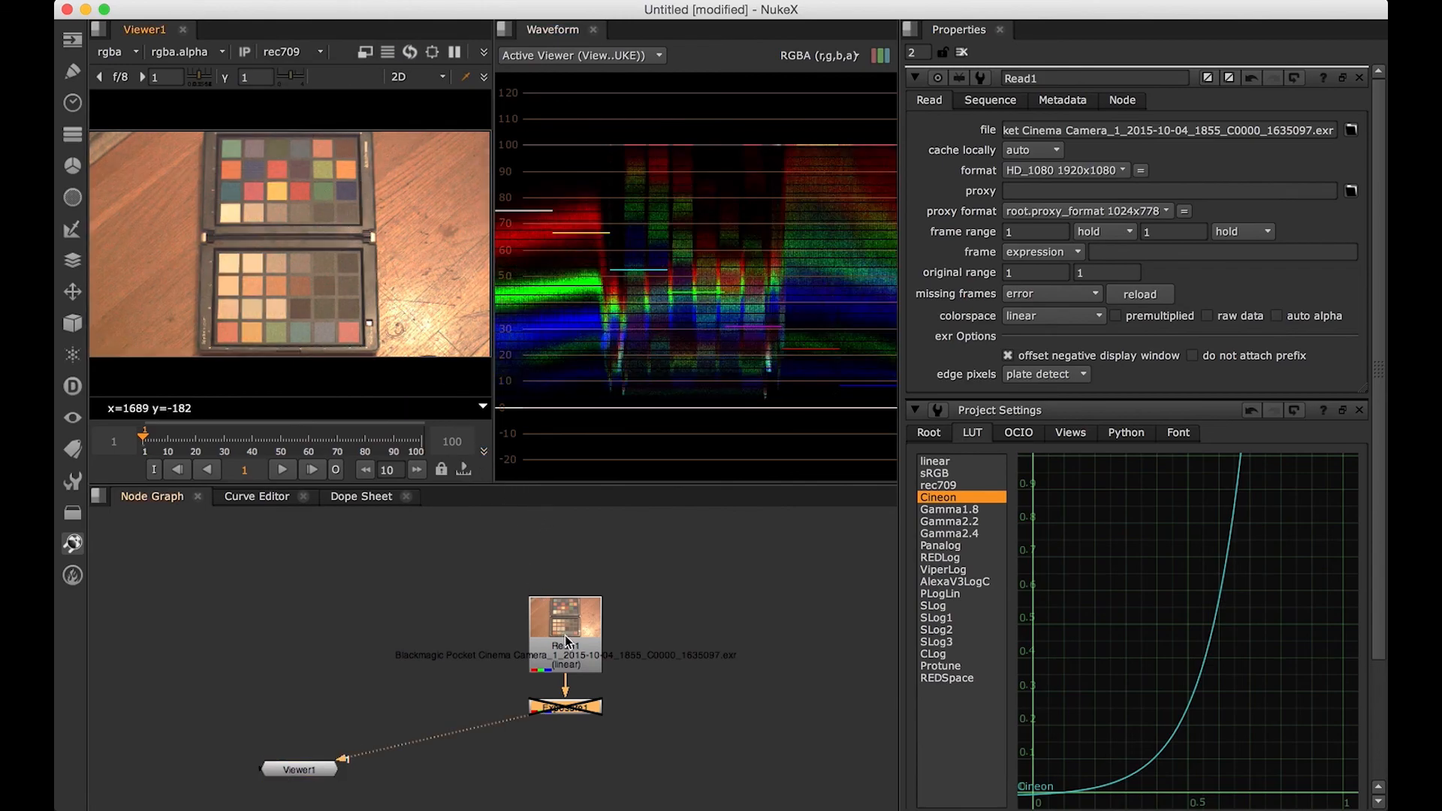
Step: Switch to DaVinci Resolve, return to the Color page and select node 01 to review the node chain
key("super+Tab")
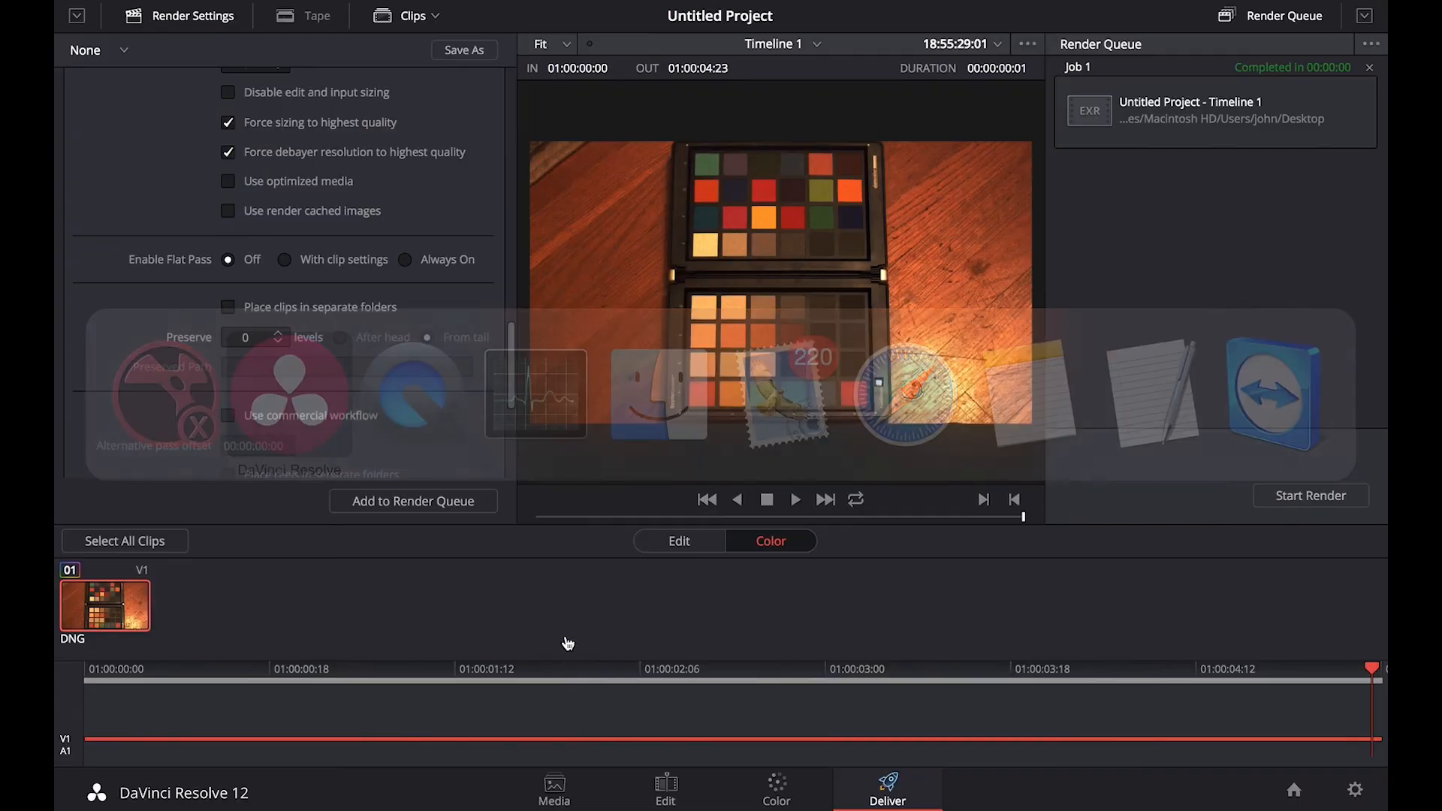
left_click(766, 781)
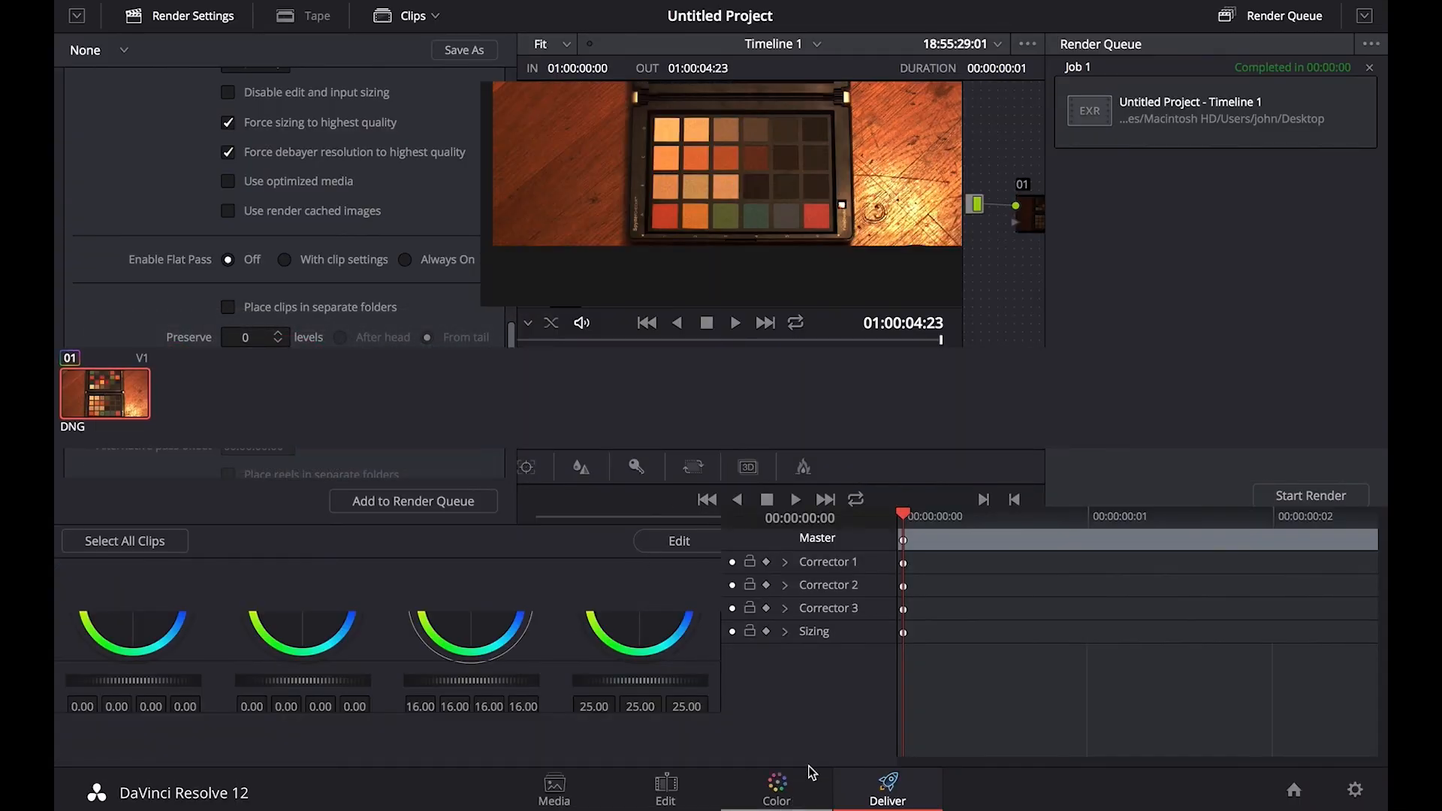
left_click(1050, 217)
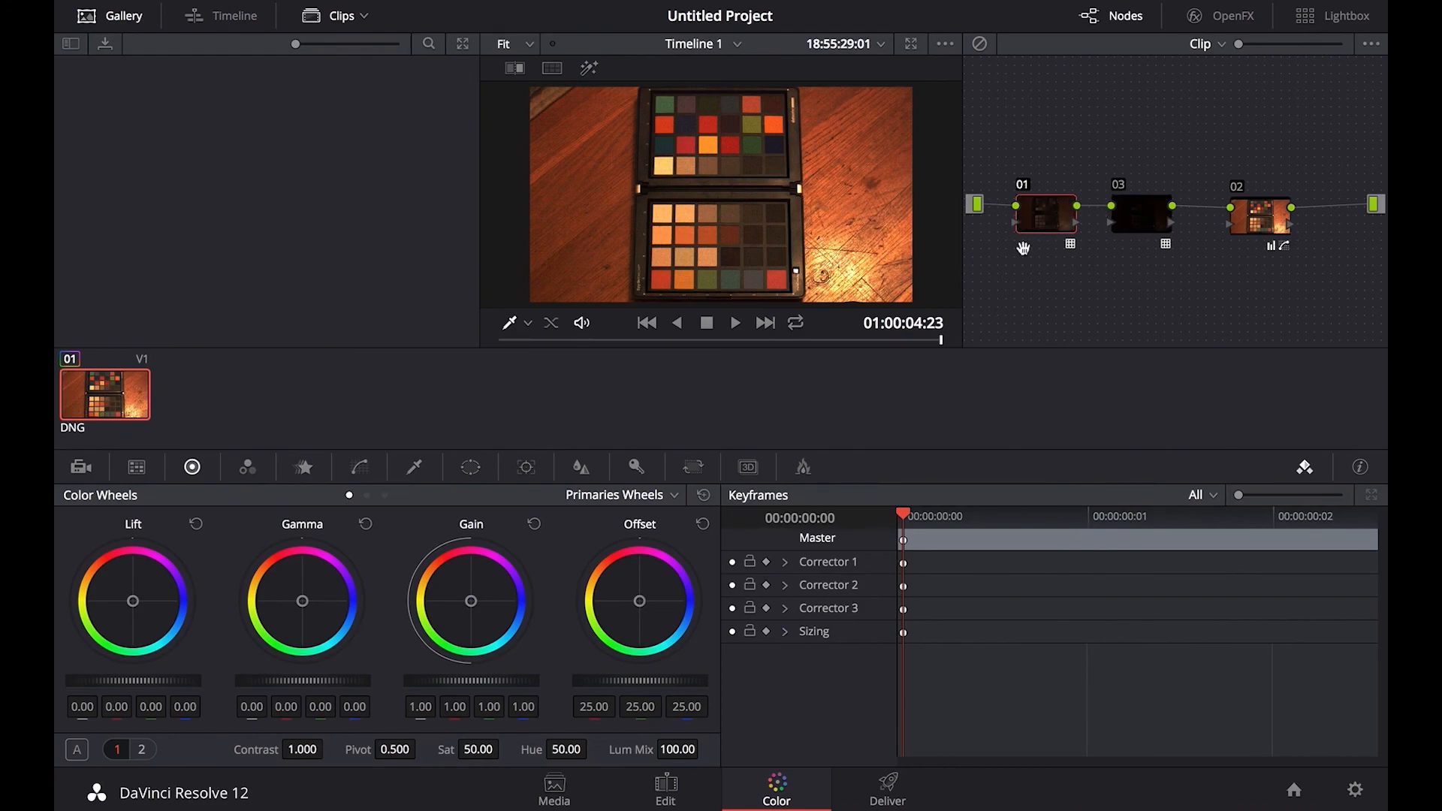
Step: Switch back to Nuke and re-enable the Exposure1 node
key("super+Tab")
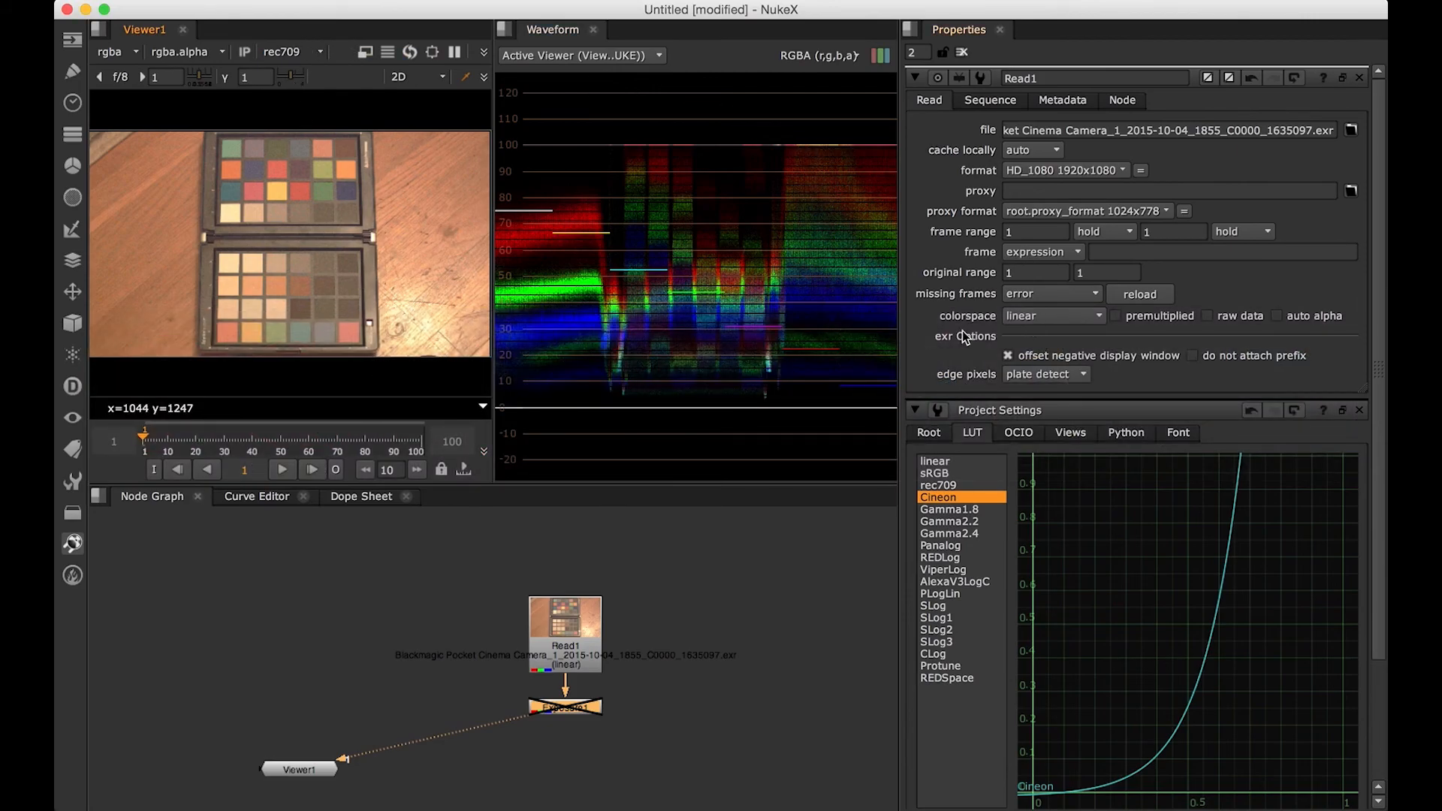
left_click(568, 644)
left_click(569, 709)
key("d")
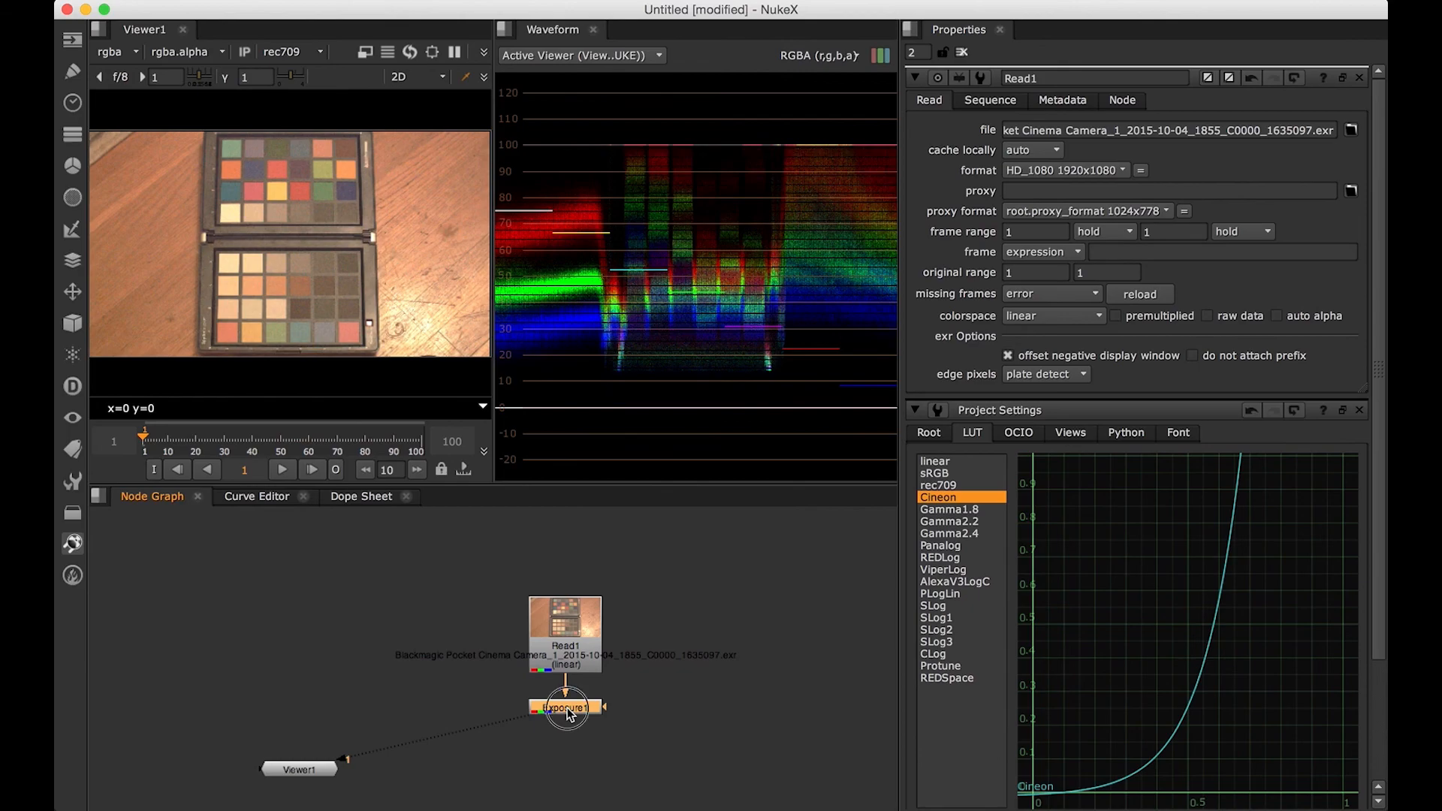
Step: Set Exposure1's ganged red, green and blue densities to 0
double_click(569, 710)
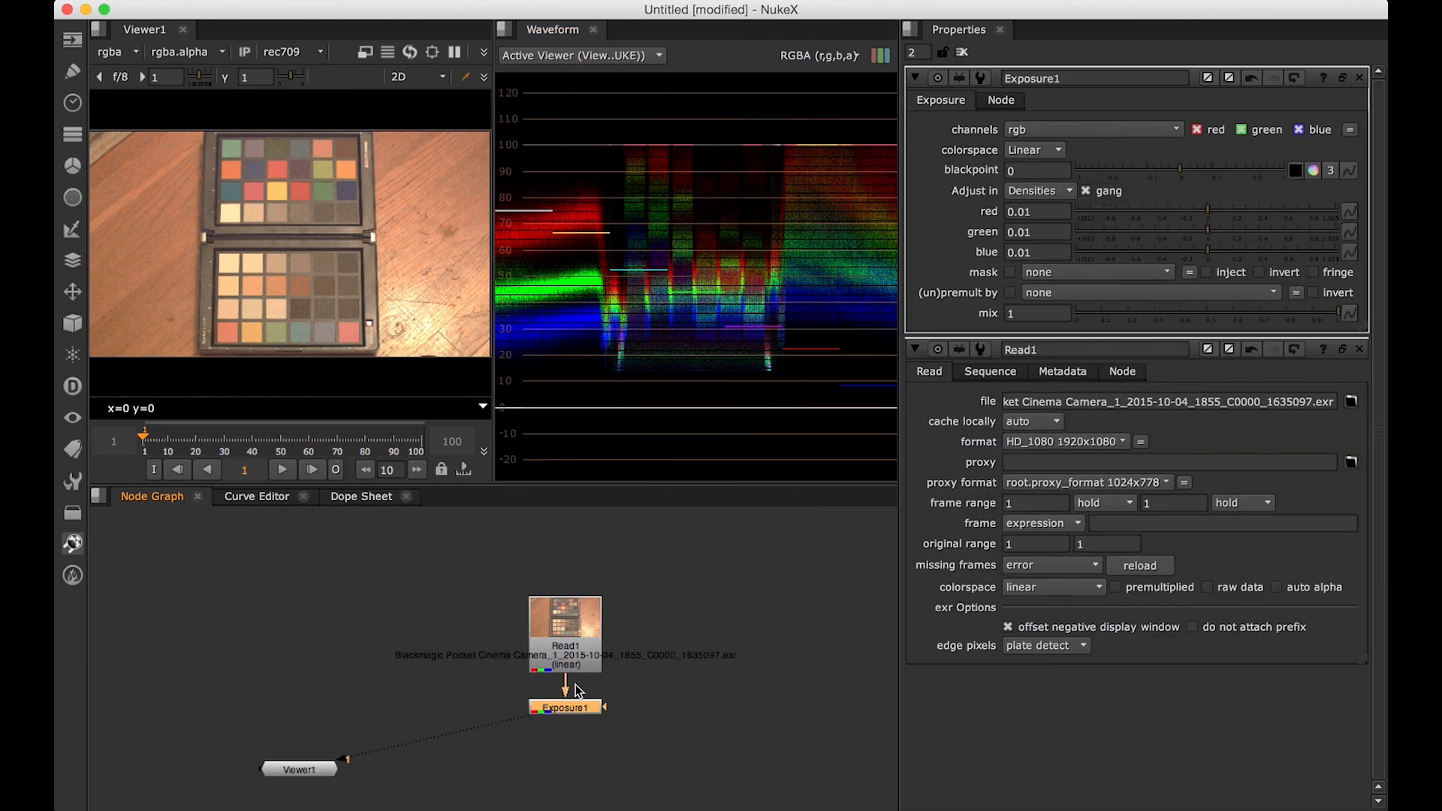
double_click(1051, 214)
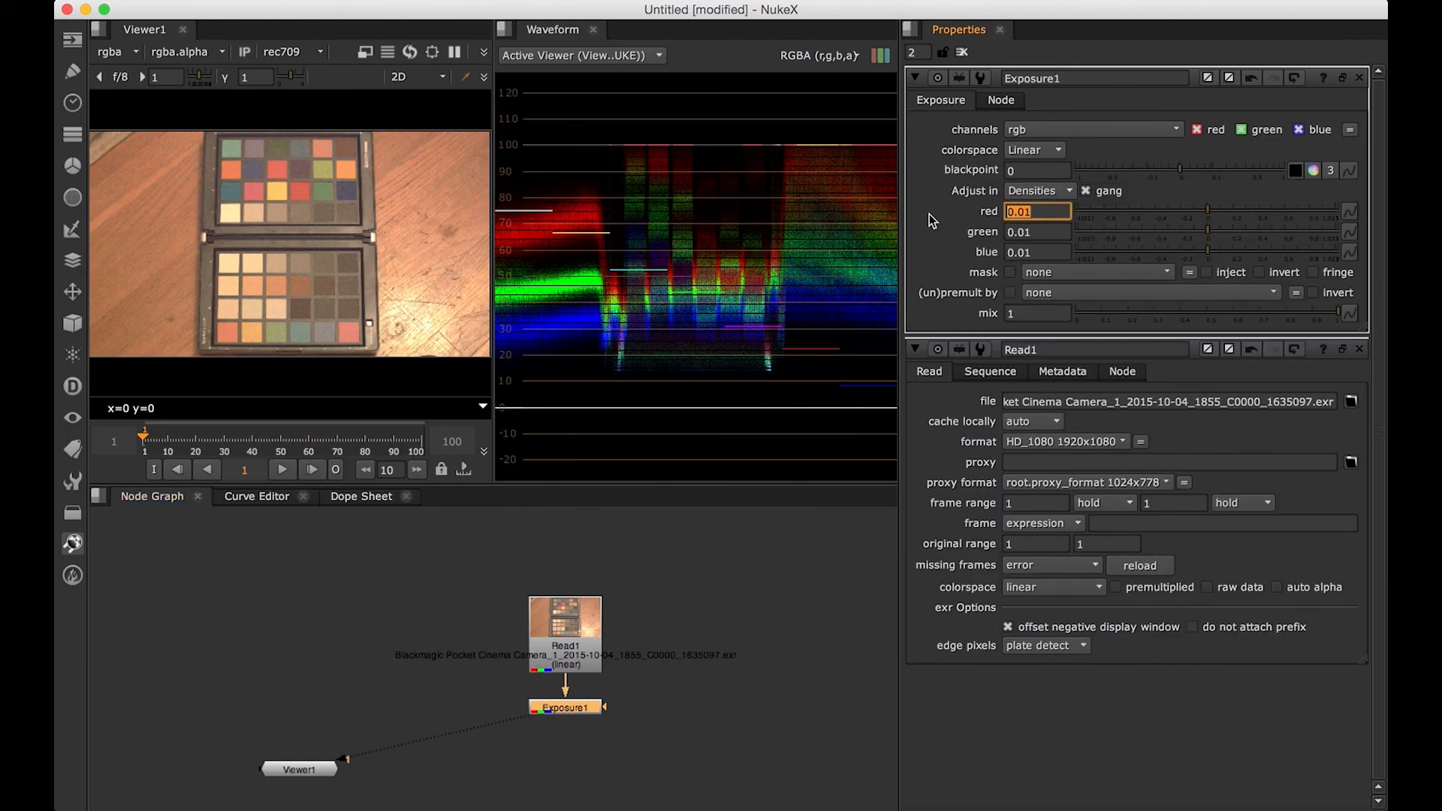
type("0")
key("Return")
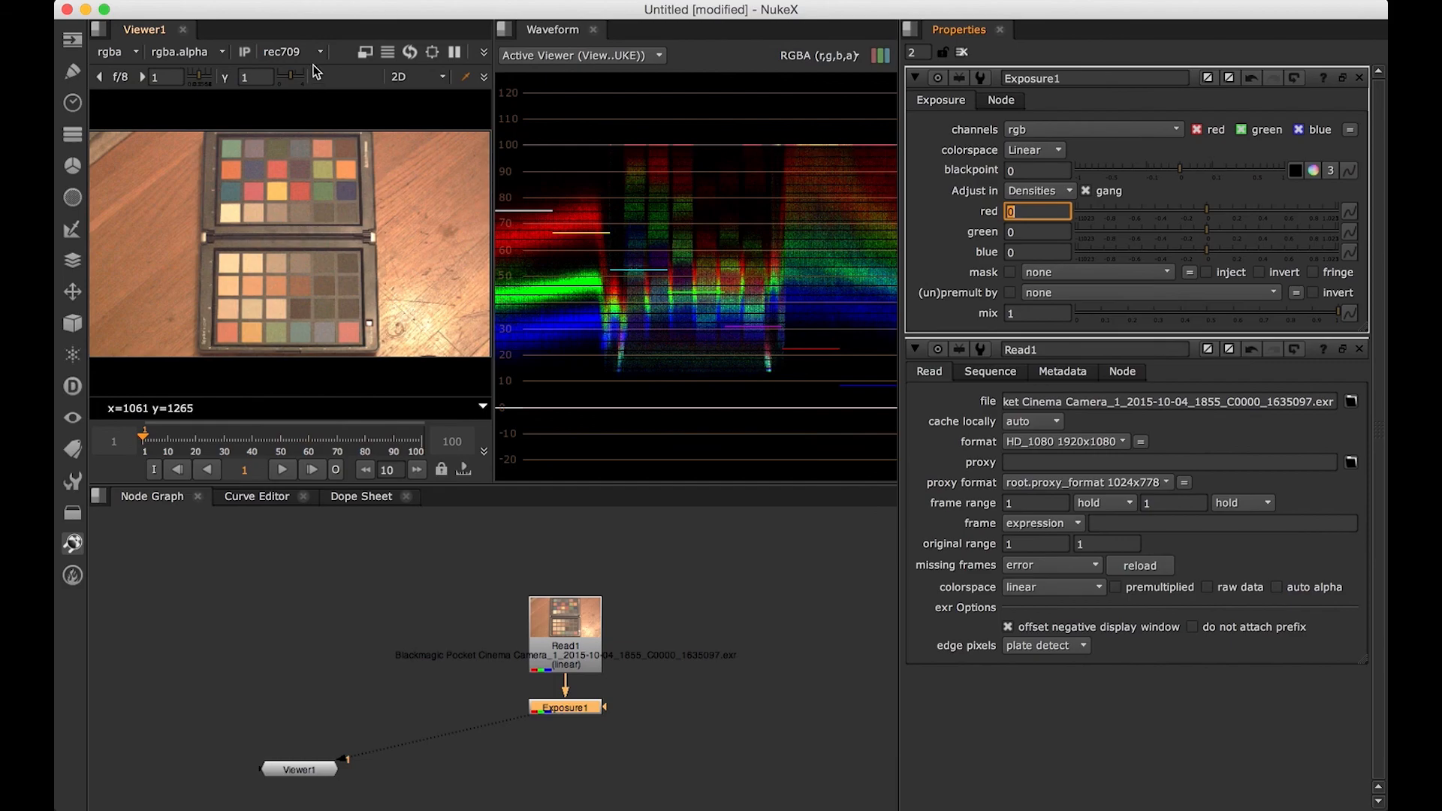
Step: Set the viewer process to None and lower Exposure1's ganged densities to -0.23 to examine the highlights in the image and waveform
left_click(293, 52)
left_click(295, 64)
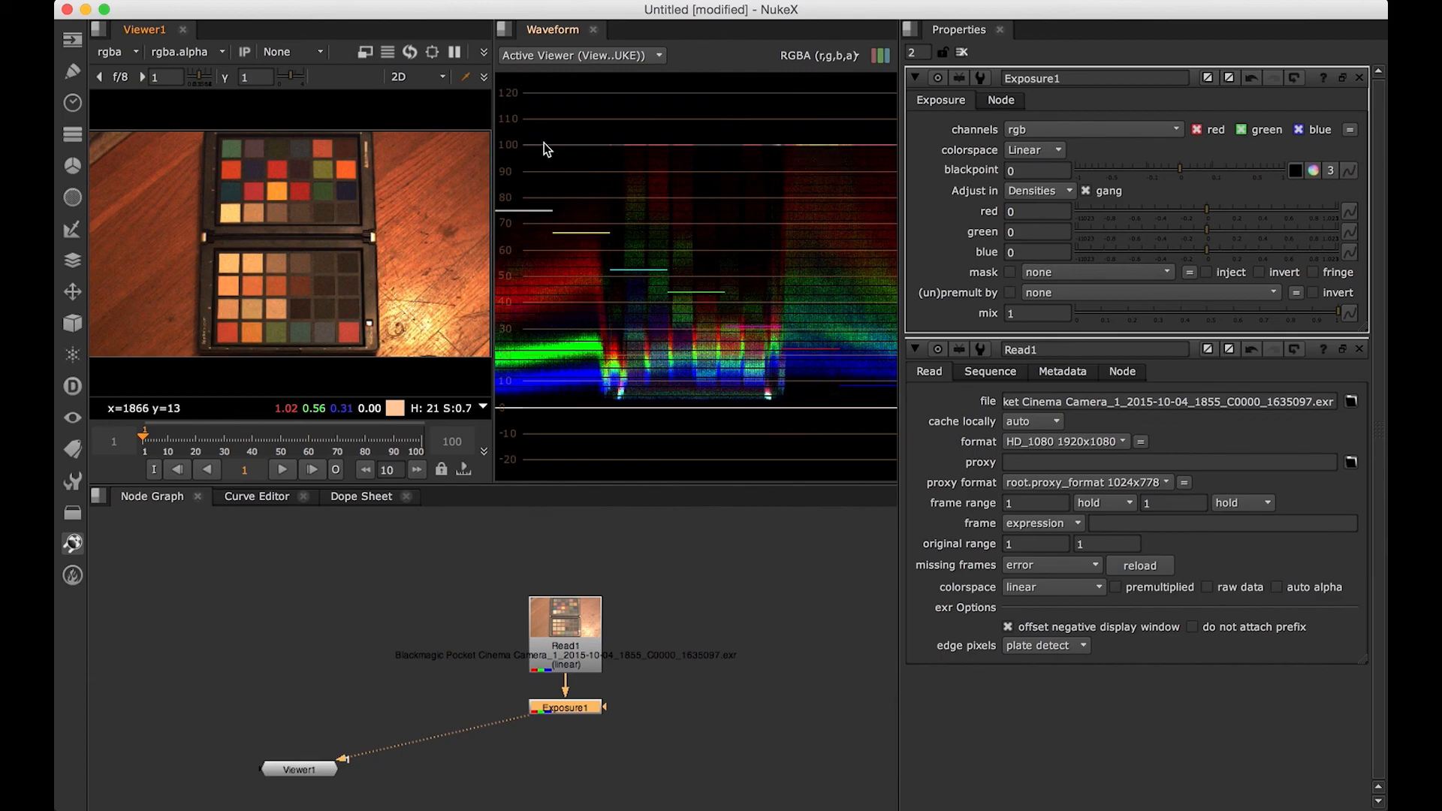
left_click(550, 708)
left_click_drag(1207, 216, 1194, 215)
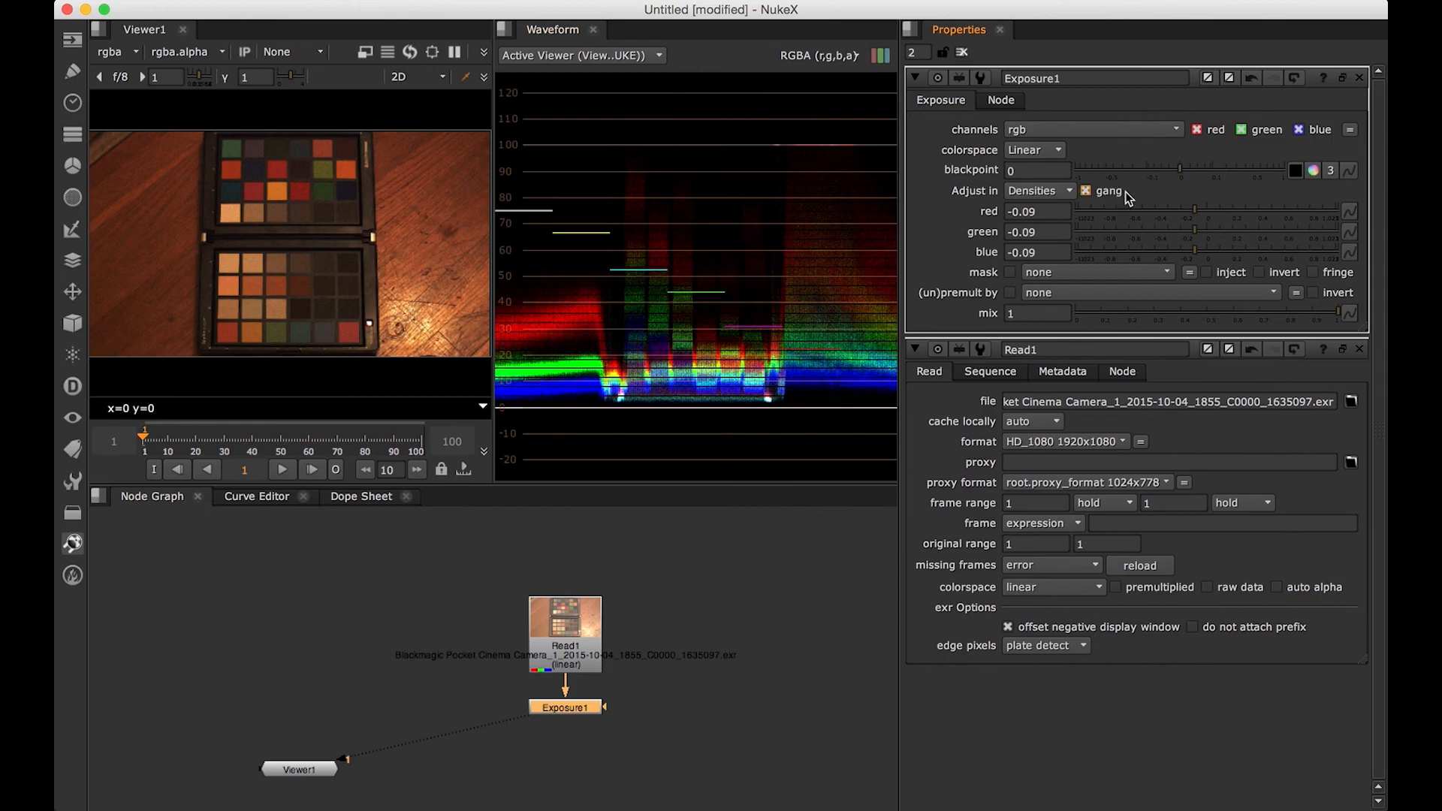
left_click_drag(1190, 210, 1180, 217)
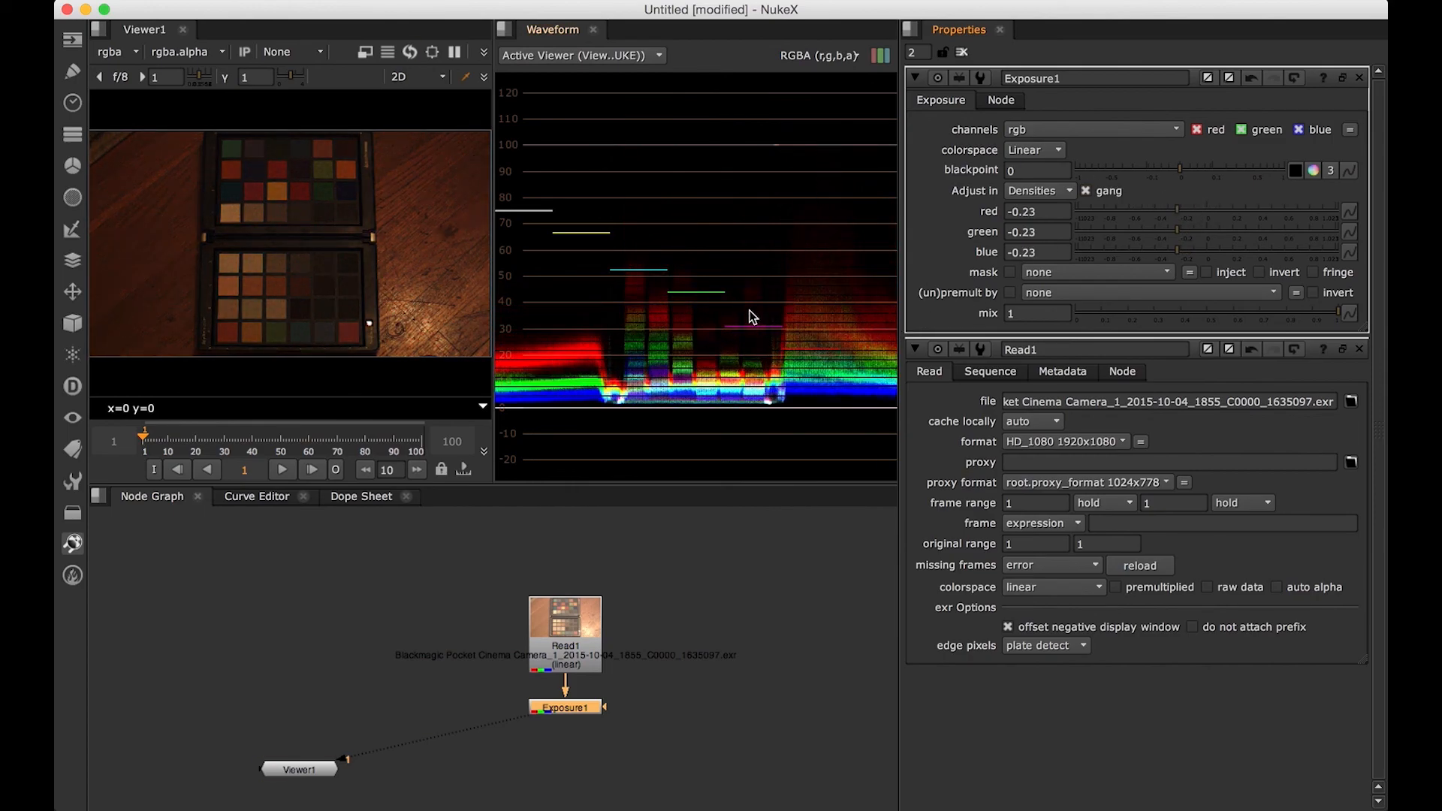
scroll(393, 318, "up", 1)
scroll(400, 320, "up", 3)
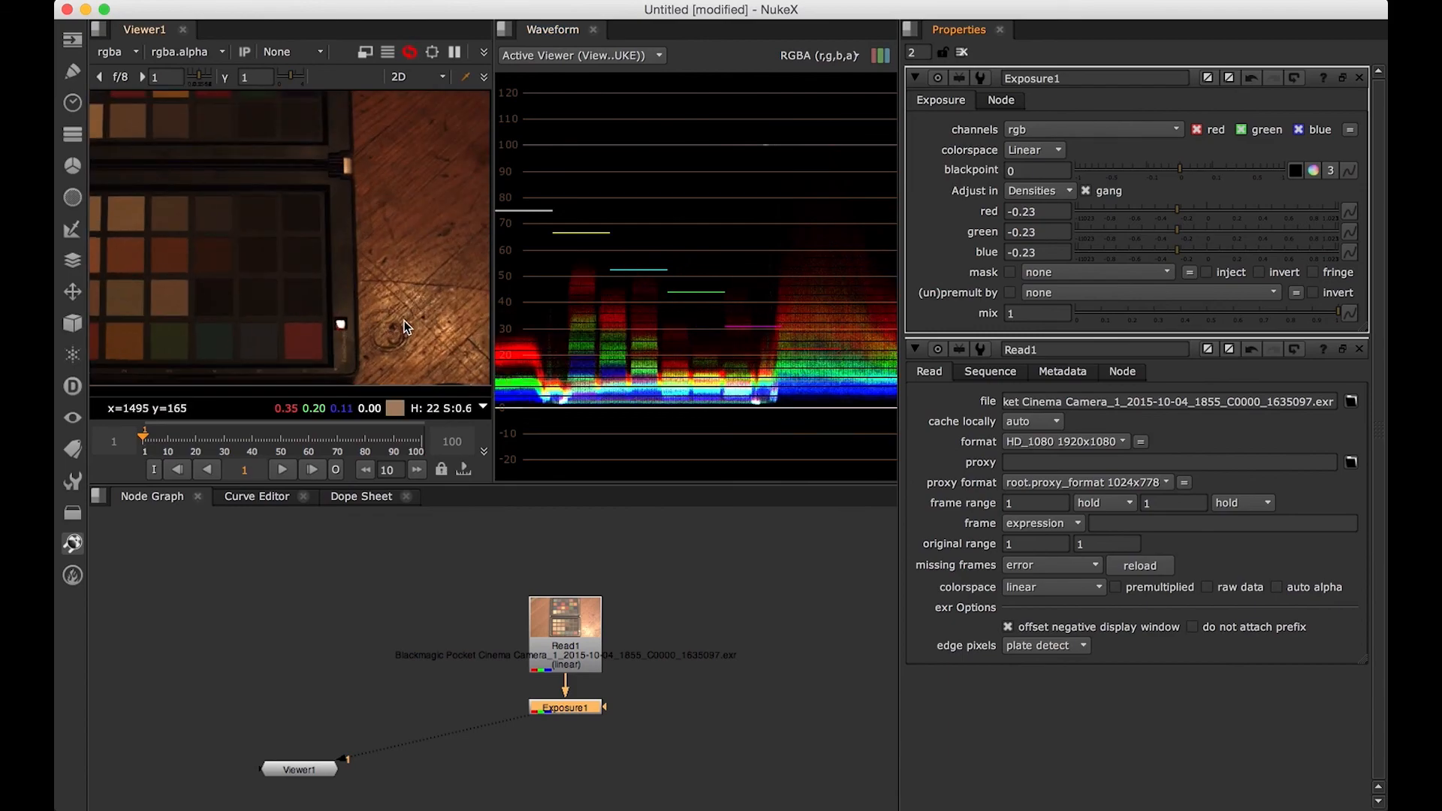
scroll(407, 321, "down", 4)
scroll(407, 320, "up", 1)
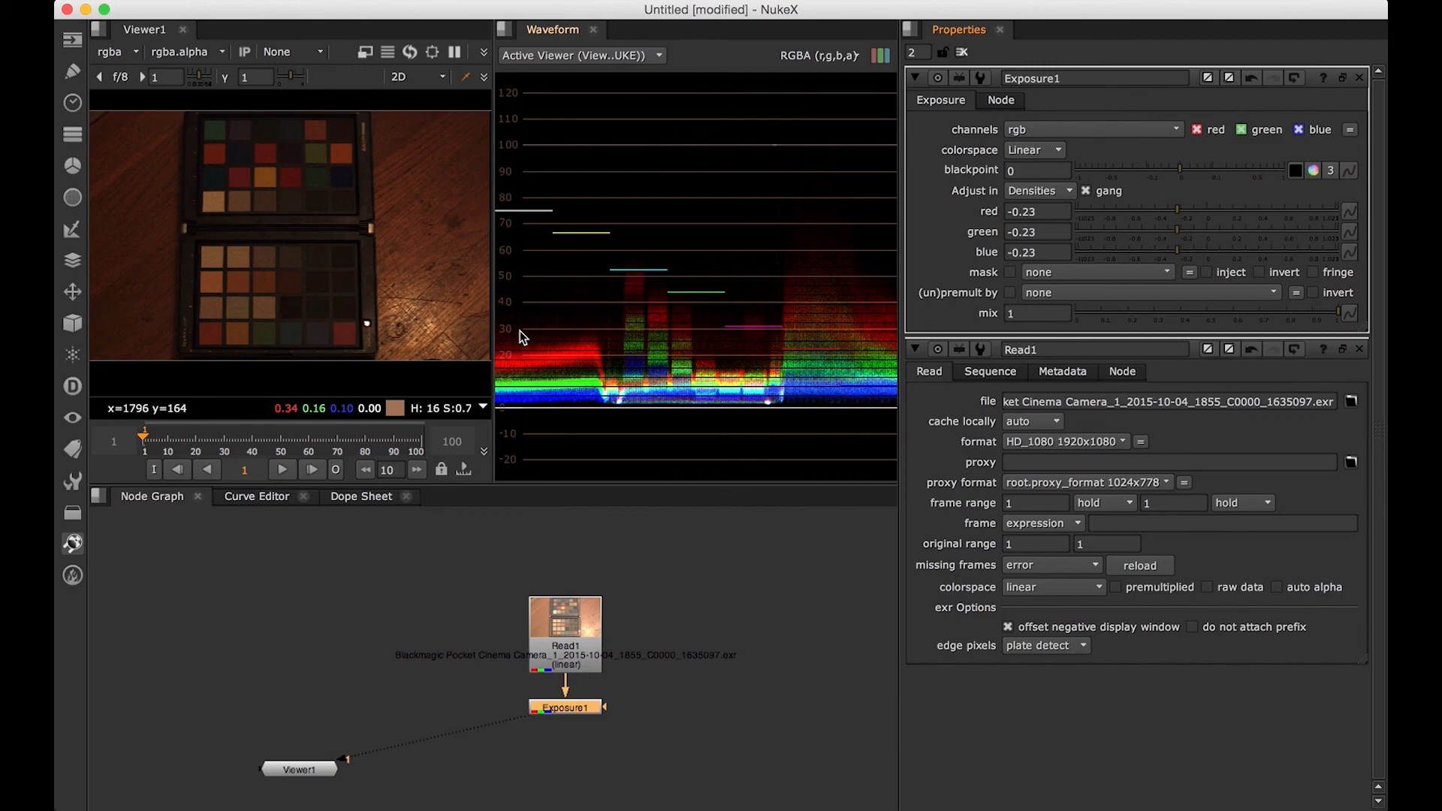
Step: Switch to DaVinci Resolve and disable node 02 in the Color page's node chain
key("super+Tab")
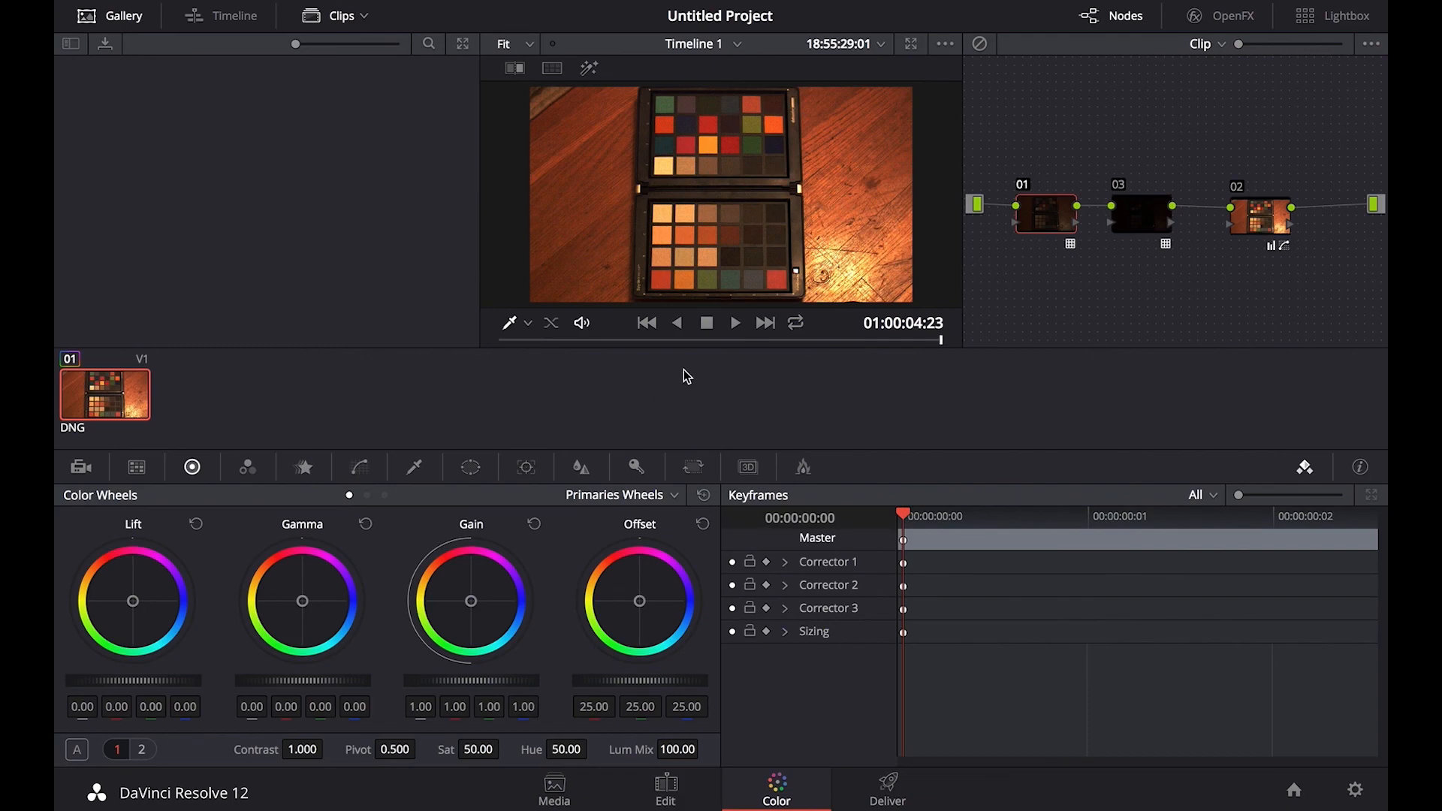
left_click(1146, 225)
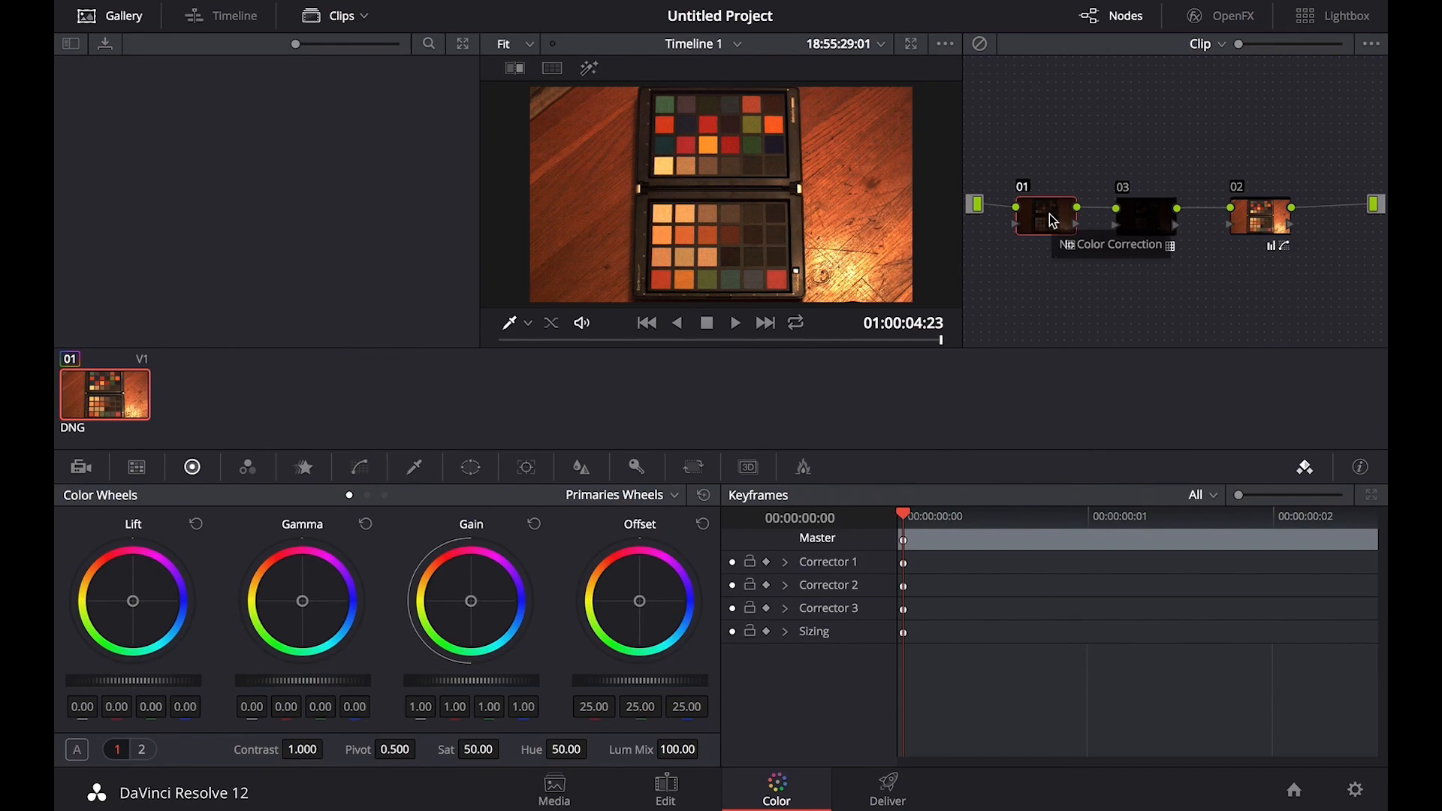
left_click(1259, 218)
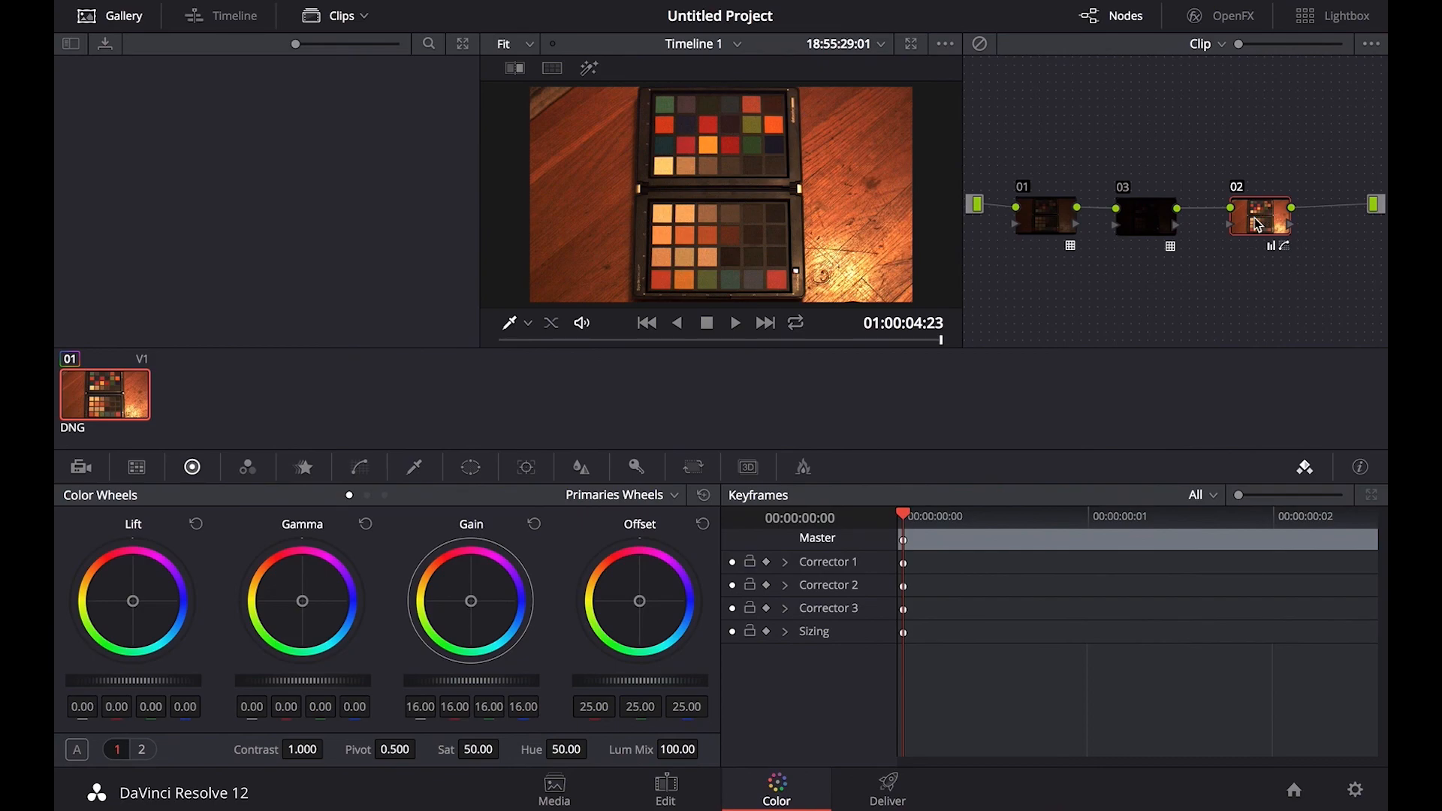
key("ctrl+d")
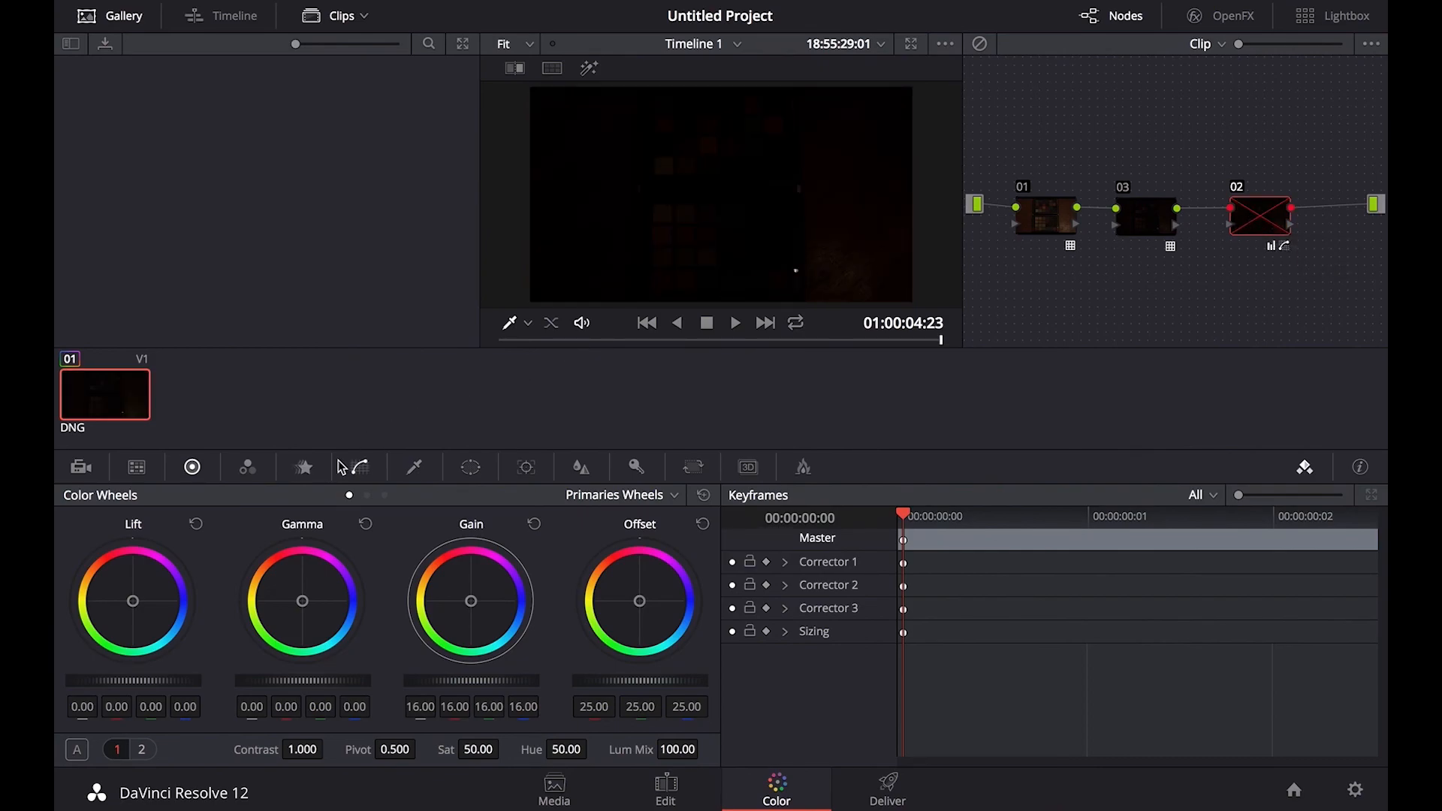
Step: Raise the clip's Camera Raw exposure to 4.51, using the scopes to monitor the highlights
left_click(81, 468)
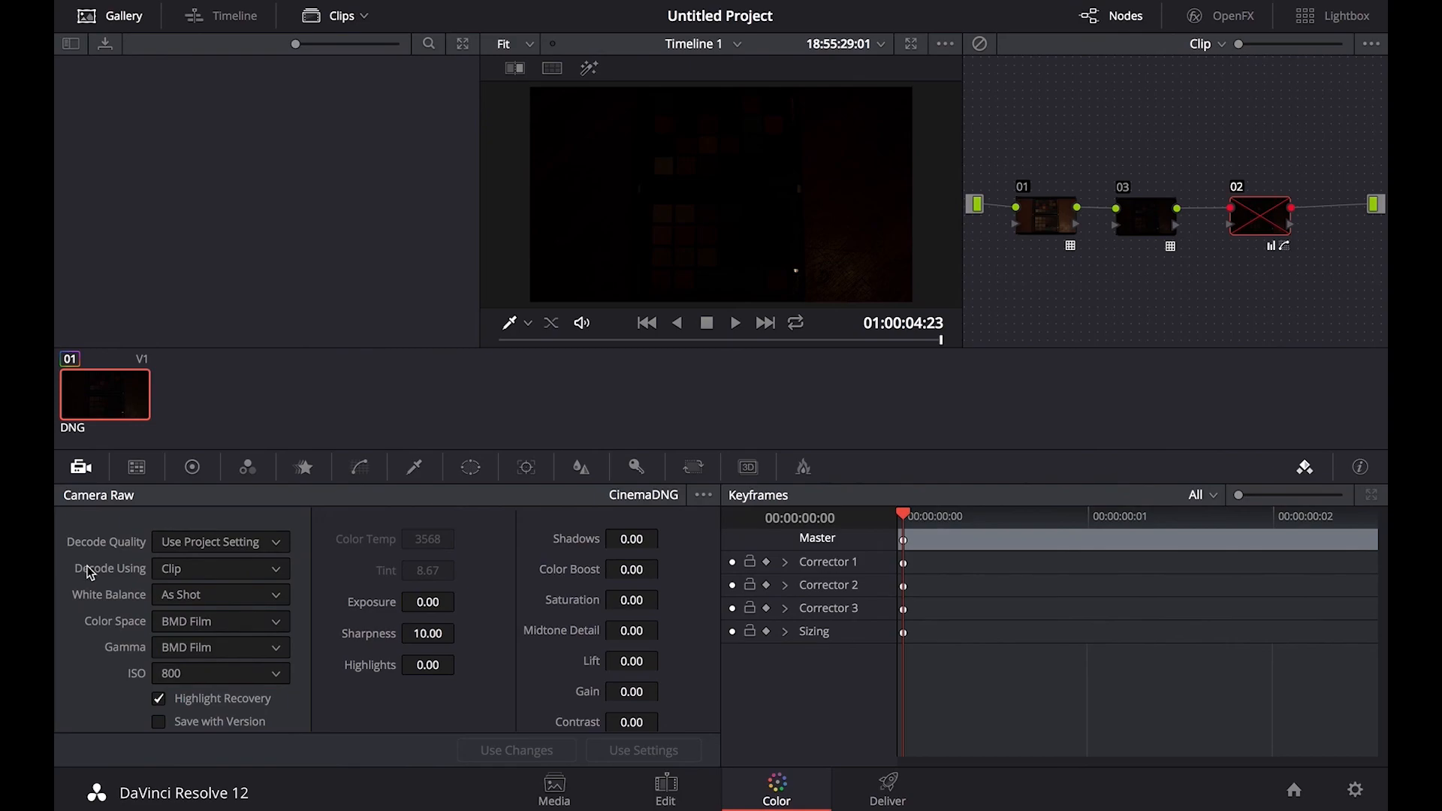
left_click_drag(422, 607, 676, 614)
key("Return")
left_click_drag(1086, 518, 744, 330)
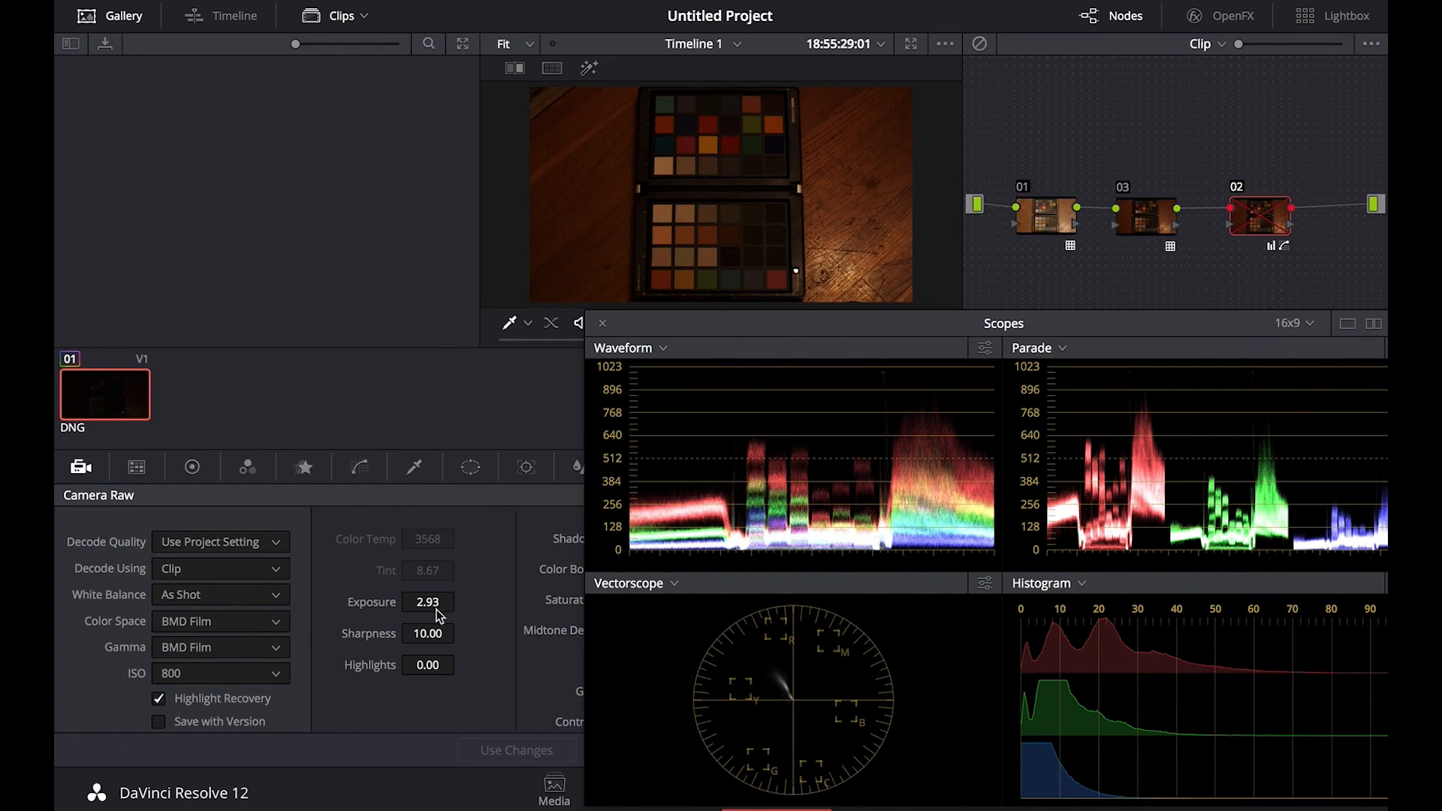
left_click_drag(443, 605, 528, 607)
left_click_drag(564, 608, 548, 546)
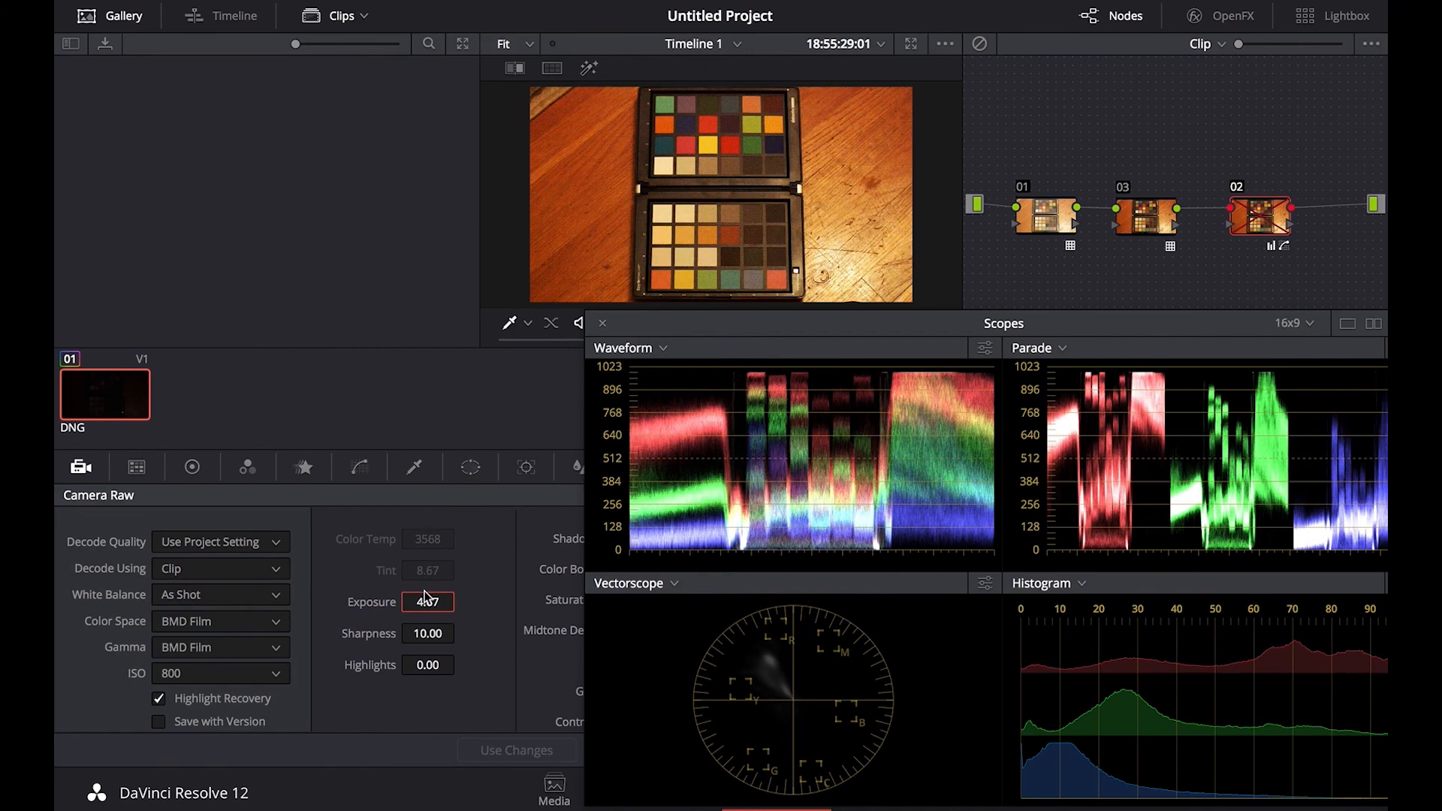
left_click_drag(430, 603, 418, 602)
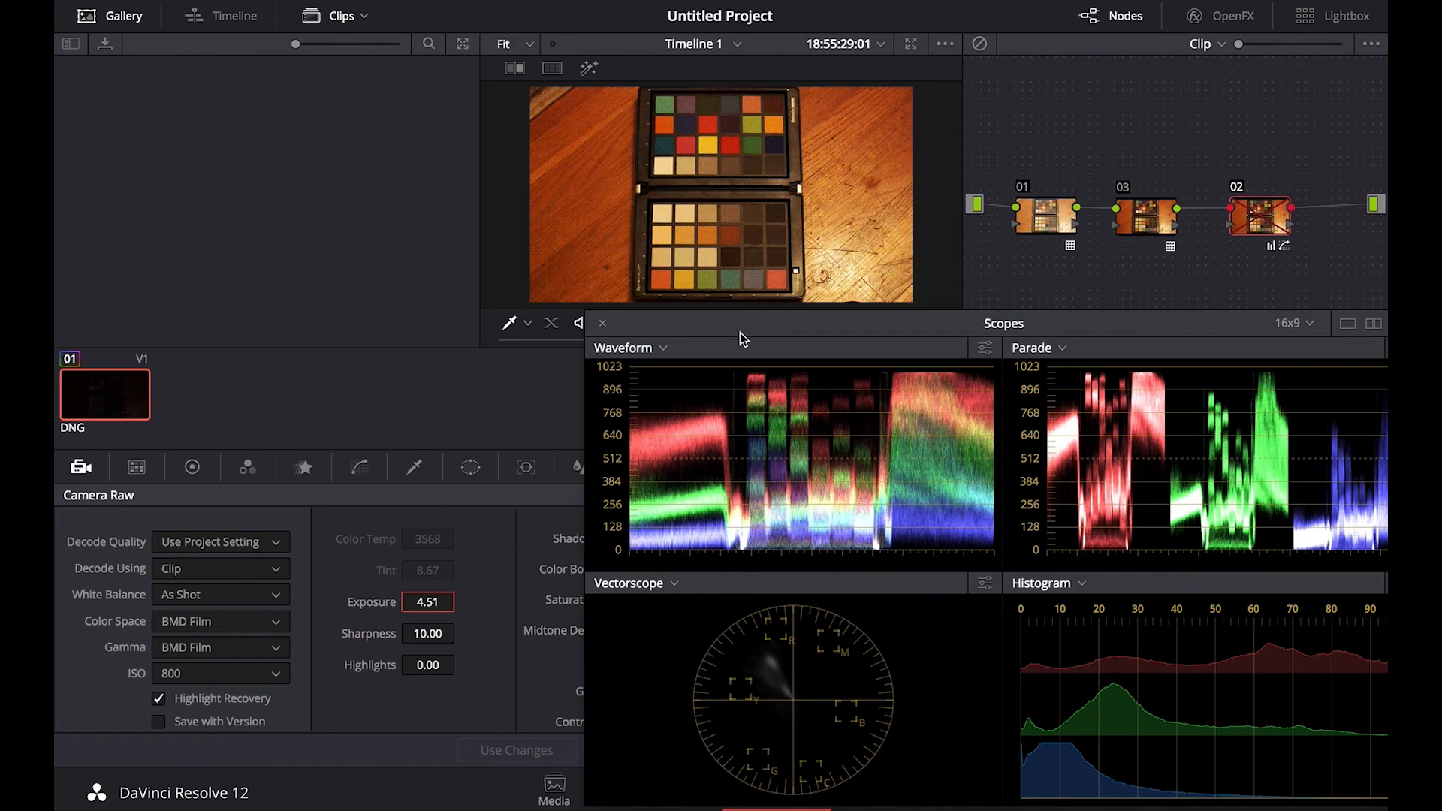
left_click_drag(714, 325, 474, 330)
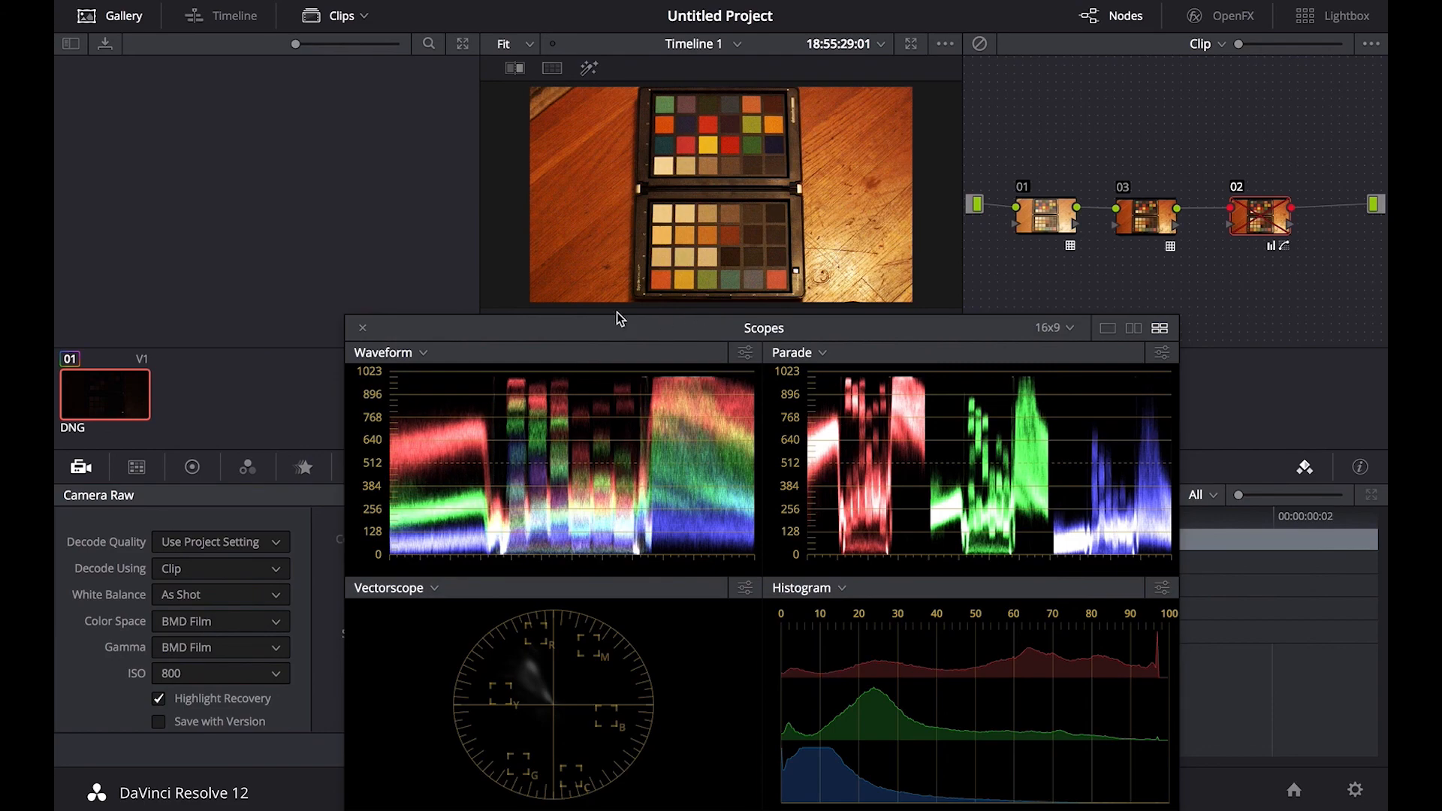
left_click_drag(453, 330, 400, 140)
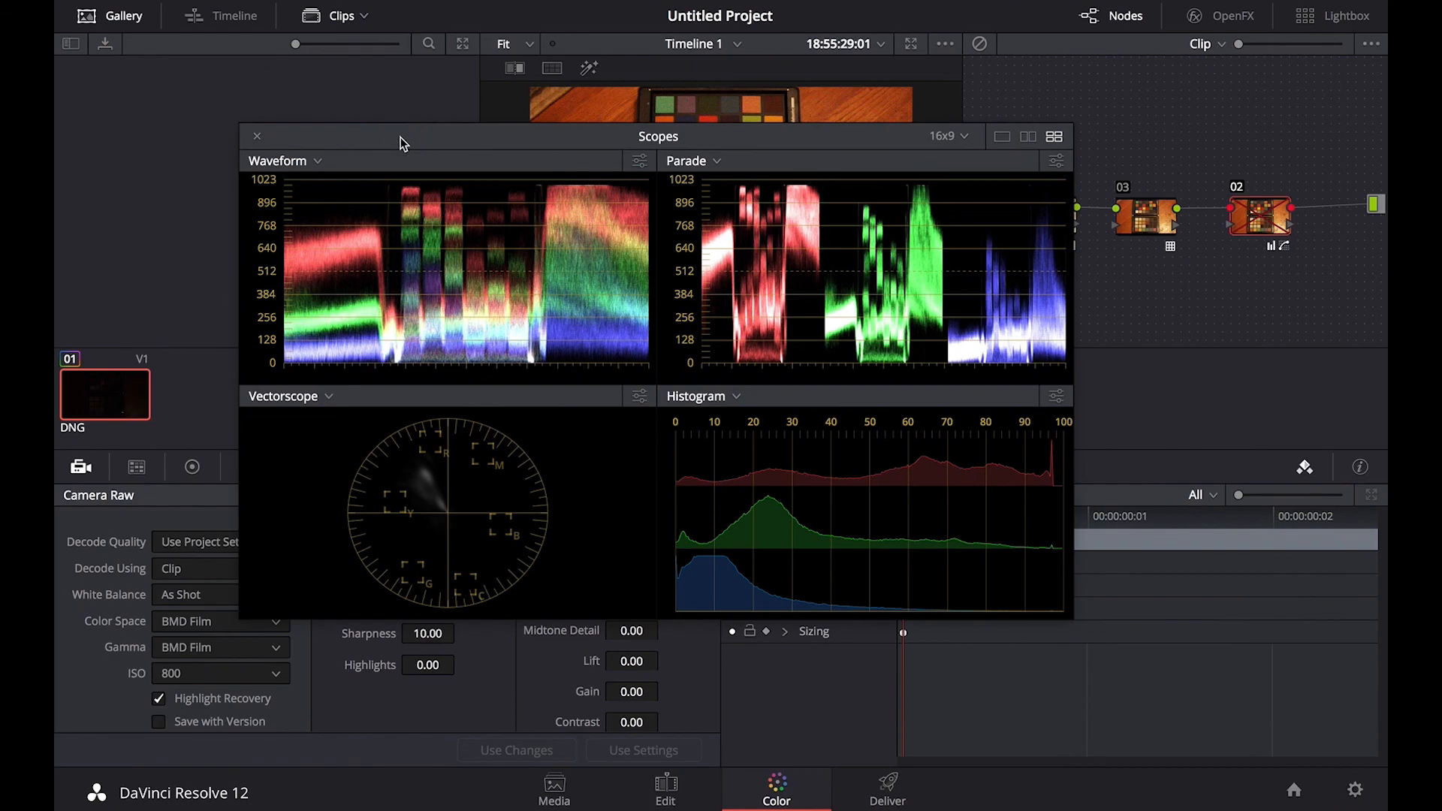
Step: On the Deliver page, remove the old Job 1, queue the timeline again and render it to EXR
left_click(887, 787)
left_click_drag(490, 164, 751, 808)
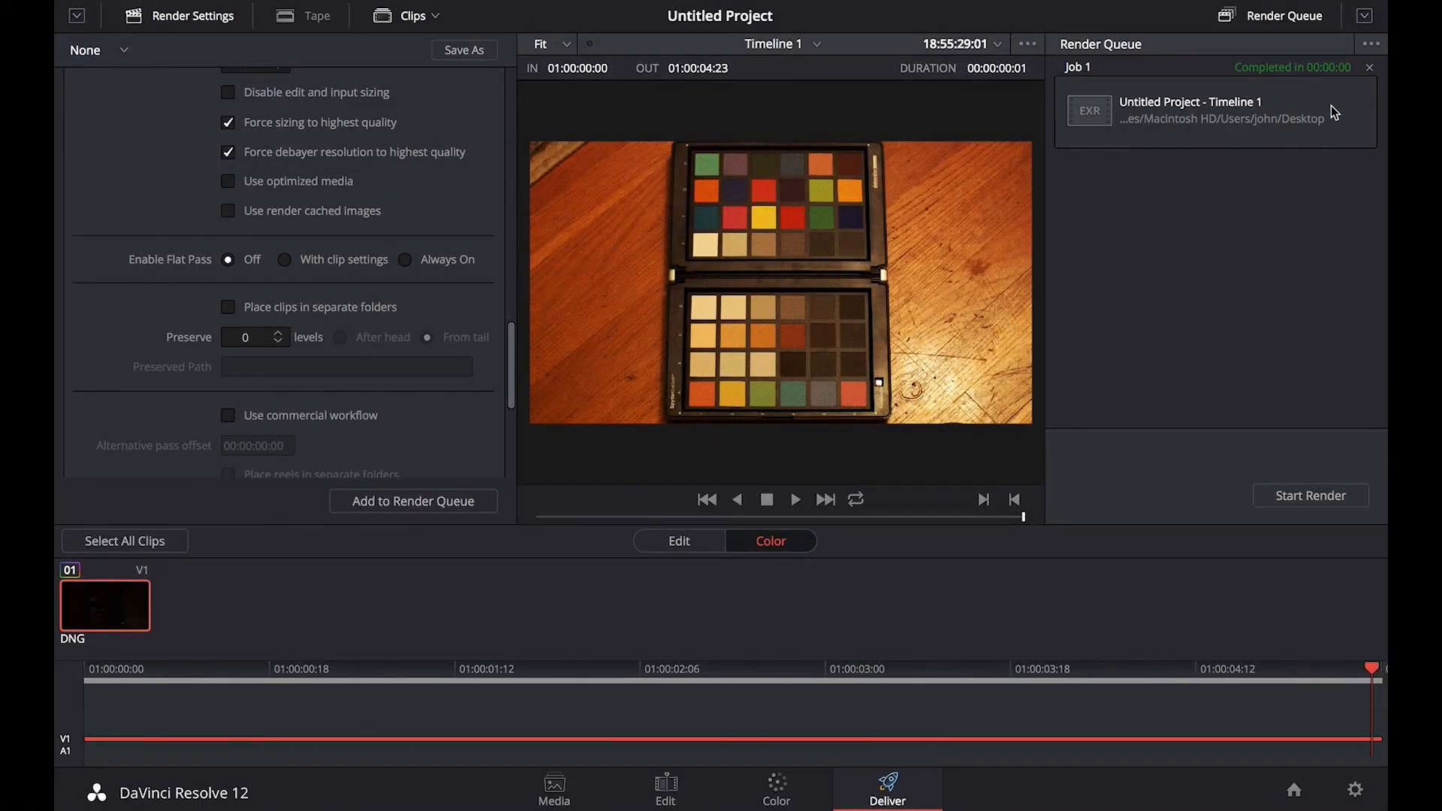
left_click(1369, 67)
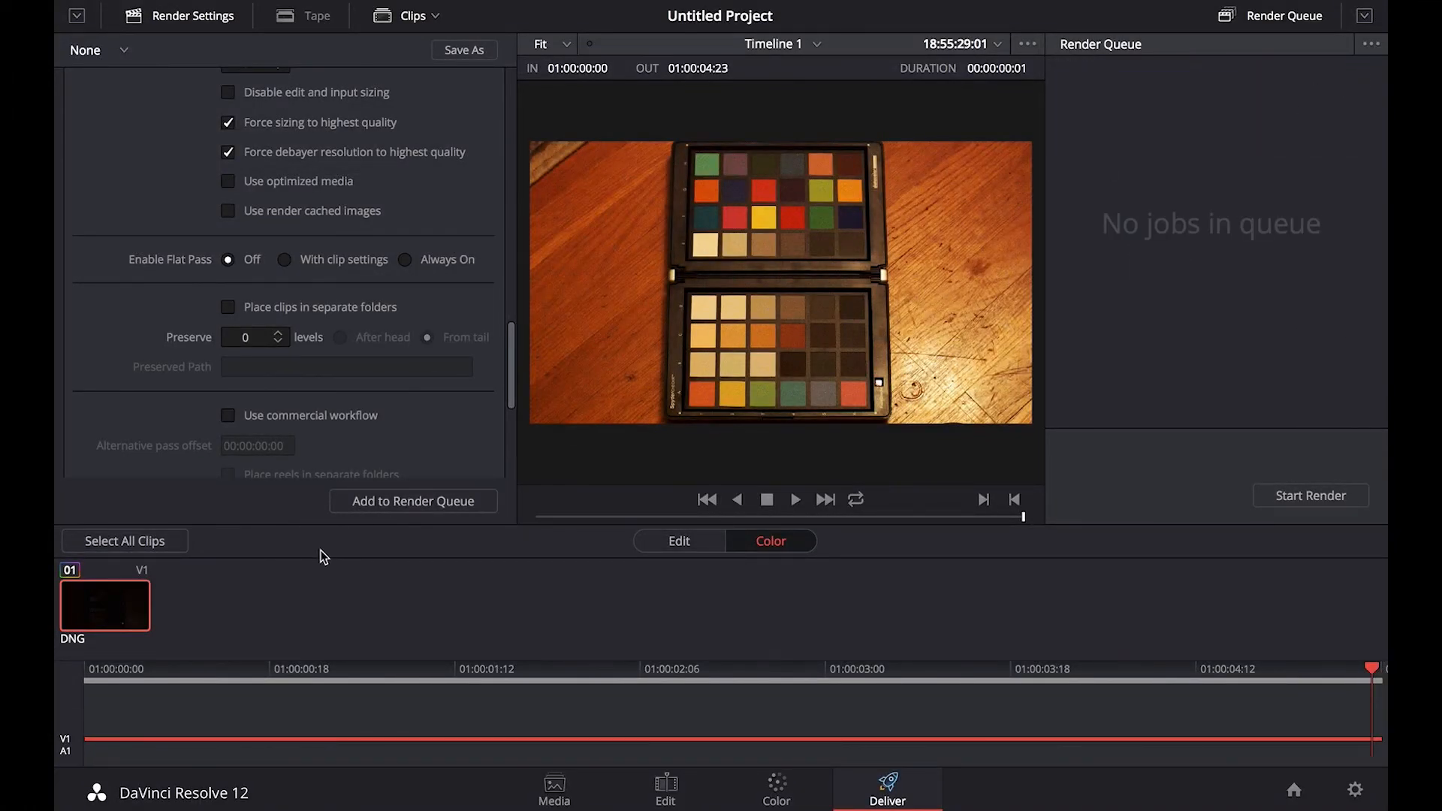
left_click(379, 500)
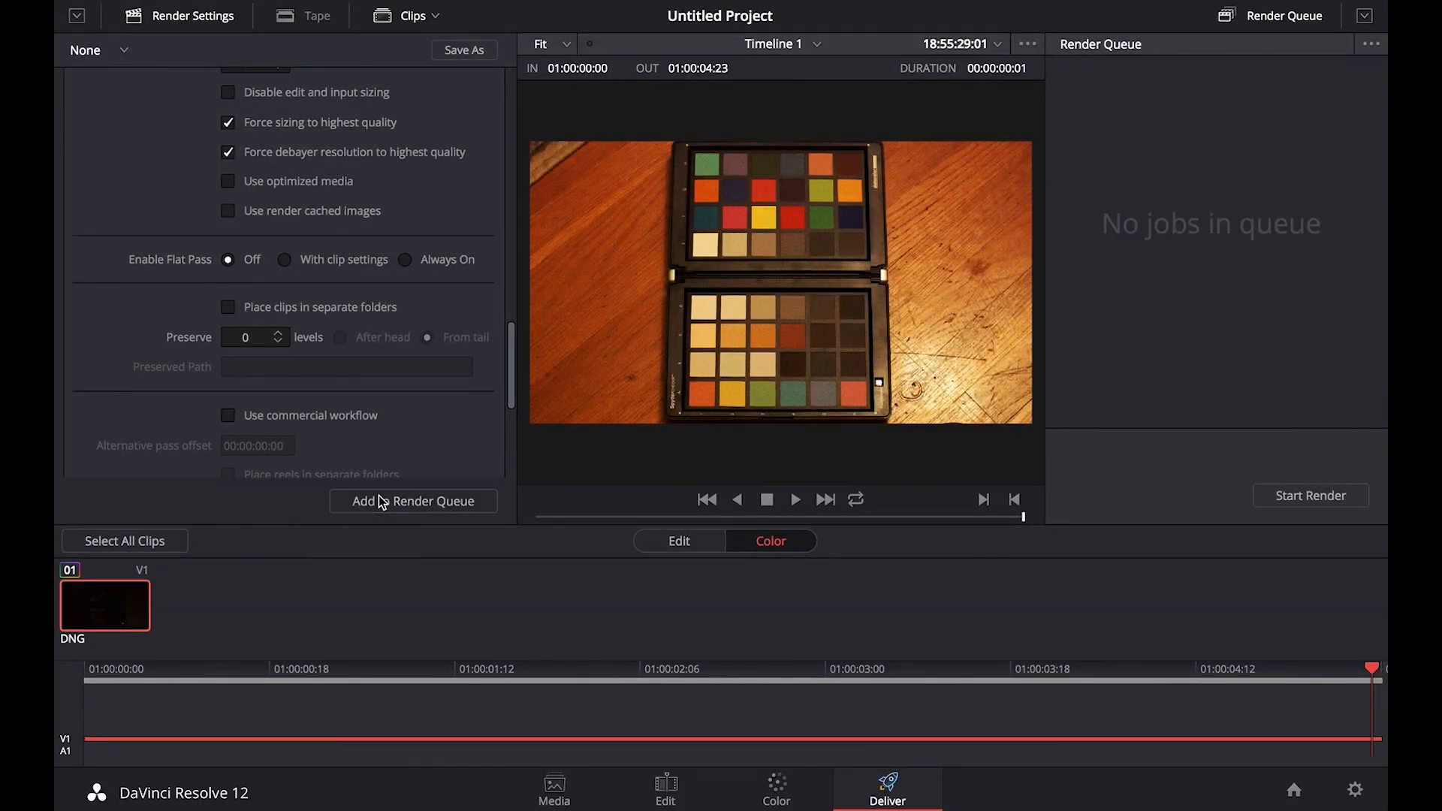
left_click(1290, 502)
left_click(874, 452)
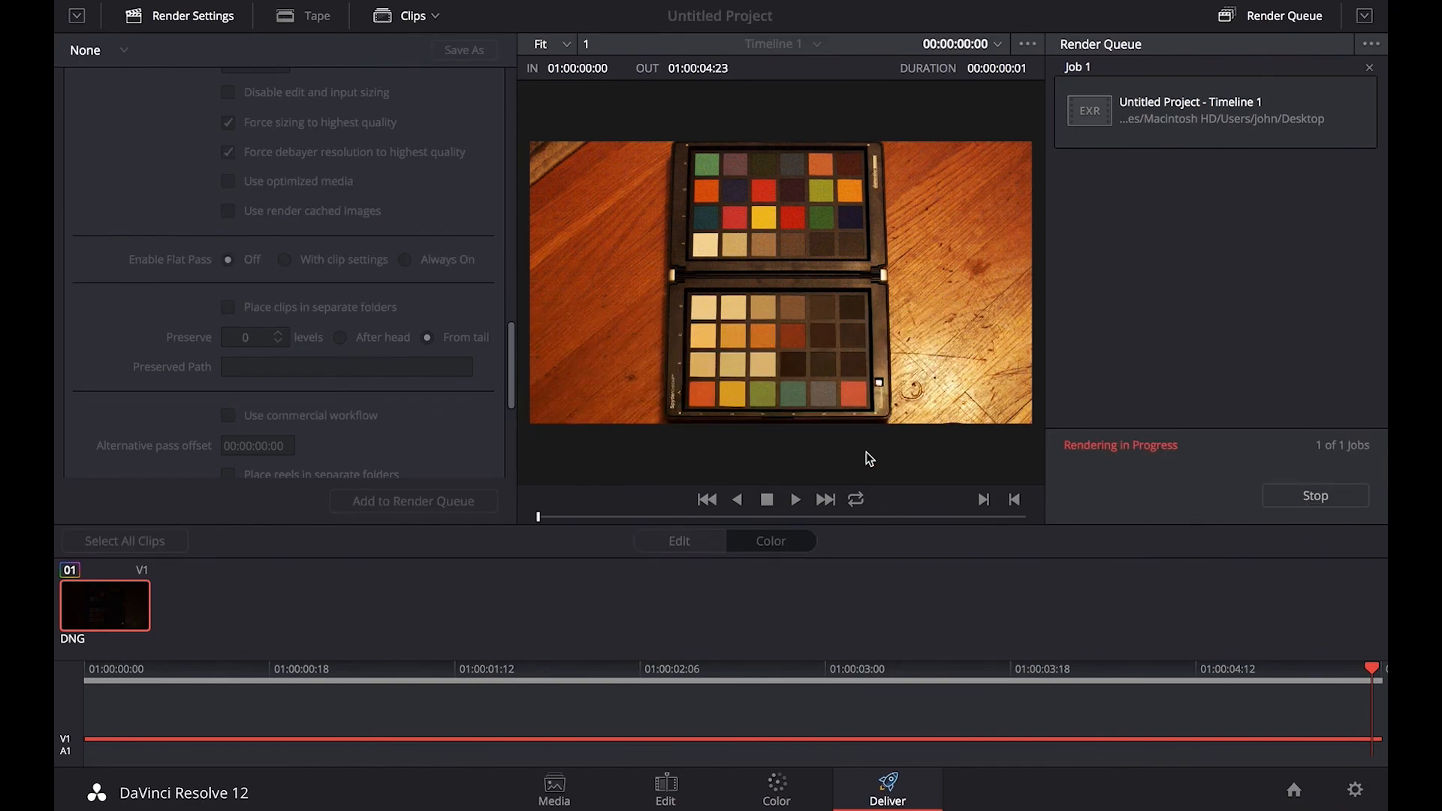
Step: Switch to Nuke and reload the rendered EXR in the Read1 node
key("super+Tab")
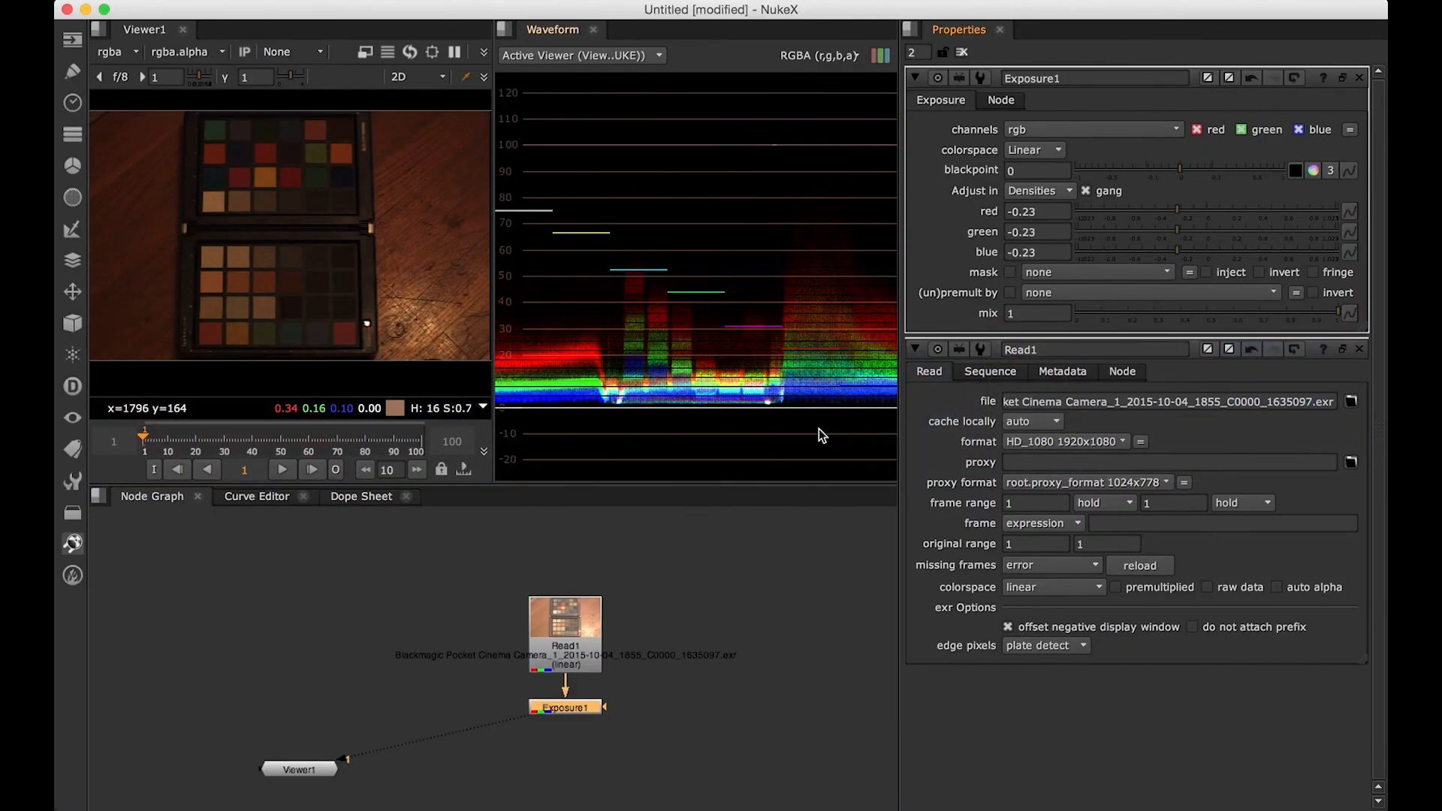
double_click(570, 637)
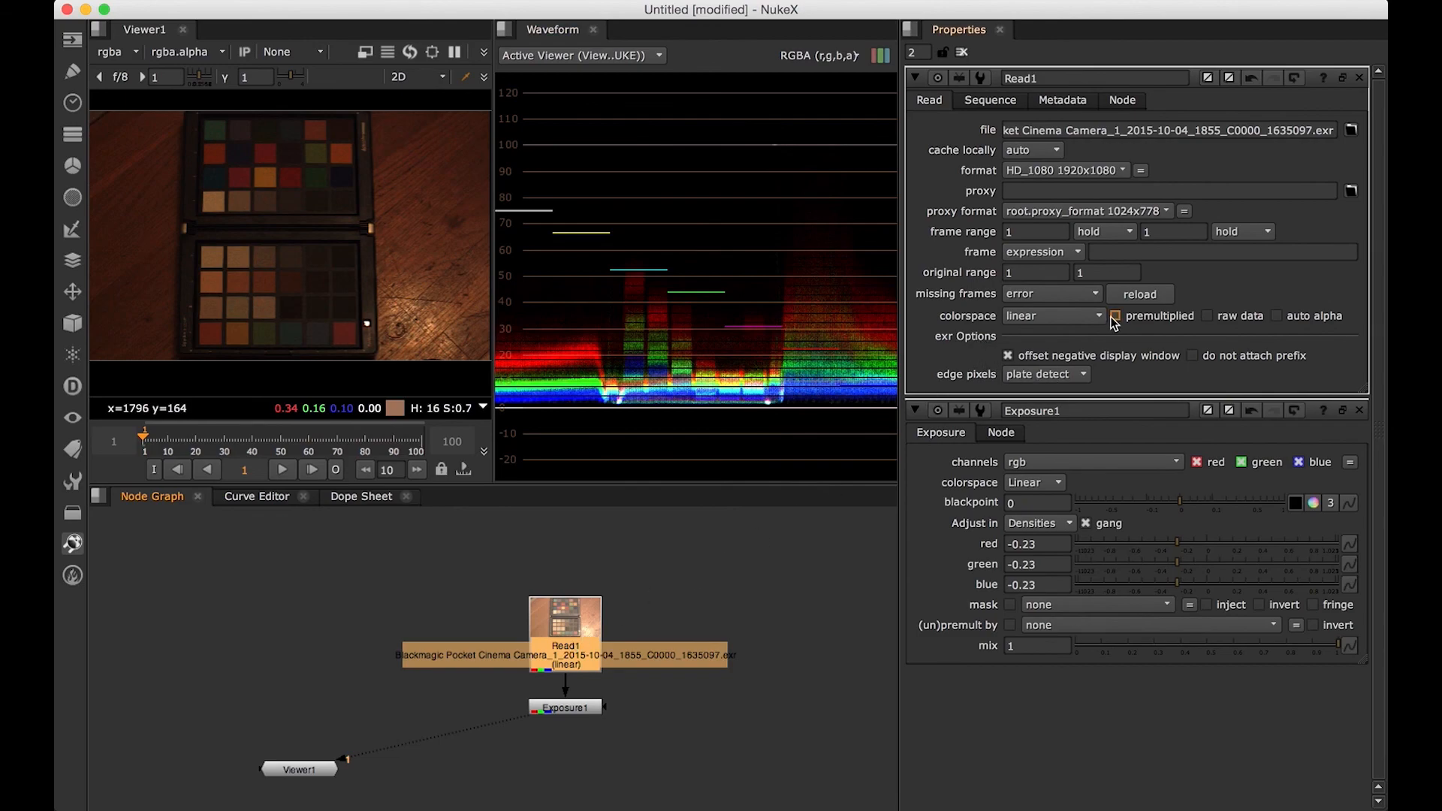
left_click(1136, 298)
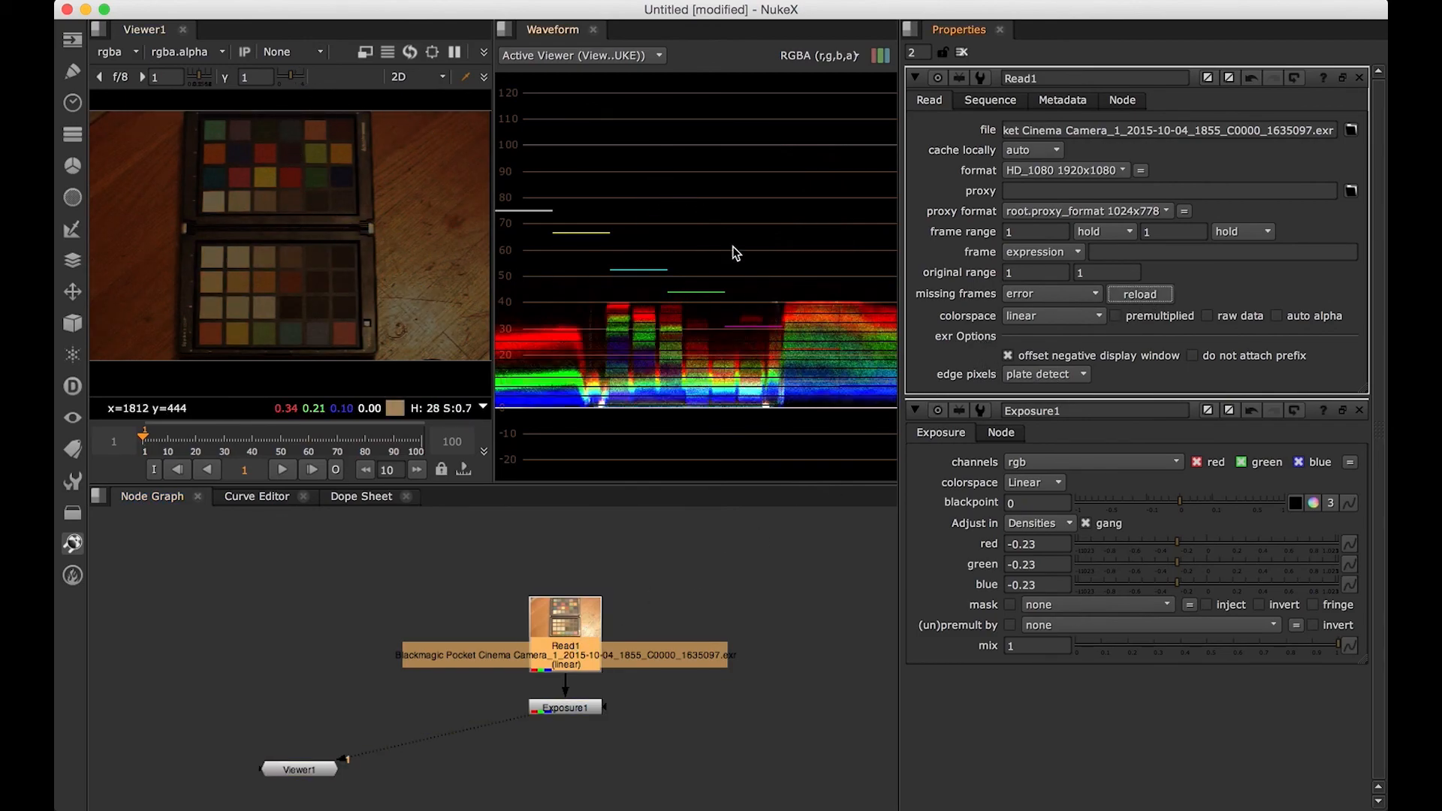
Step: Delete the existing Exposure1 node and add a fresh Exposure node after Read1
left_click(580, 709)
key("d")
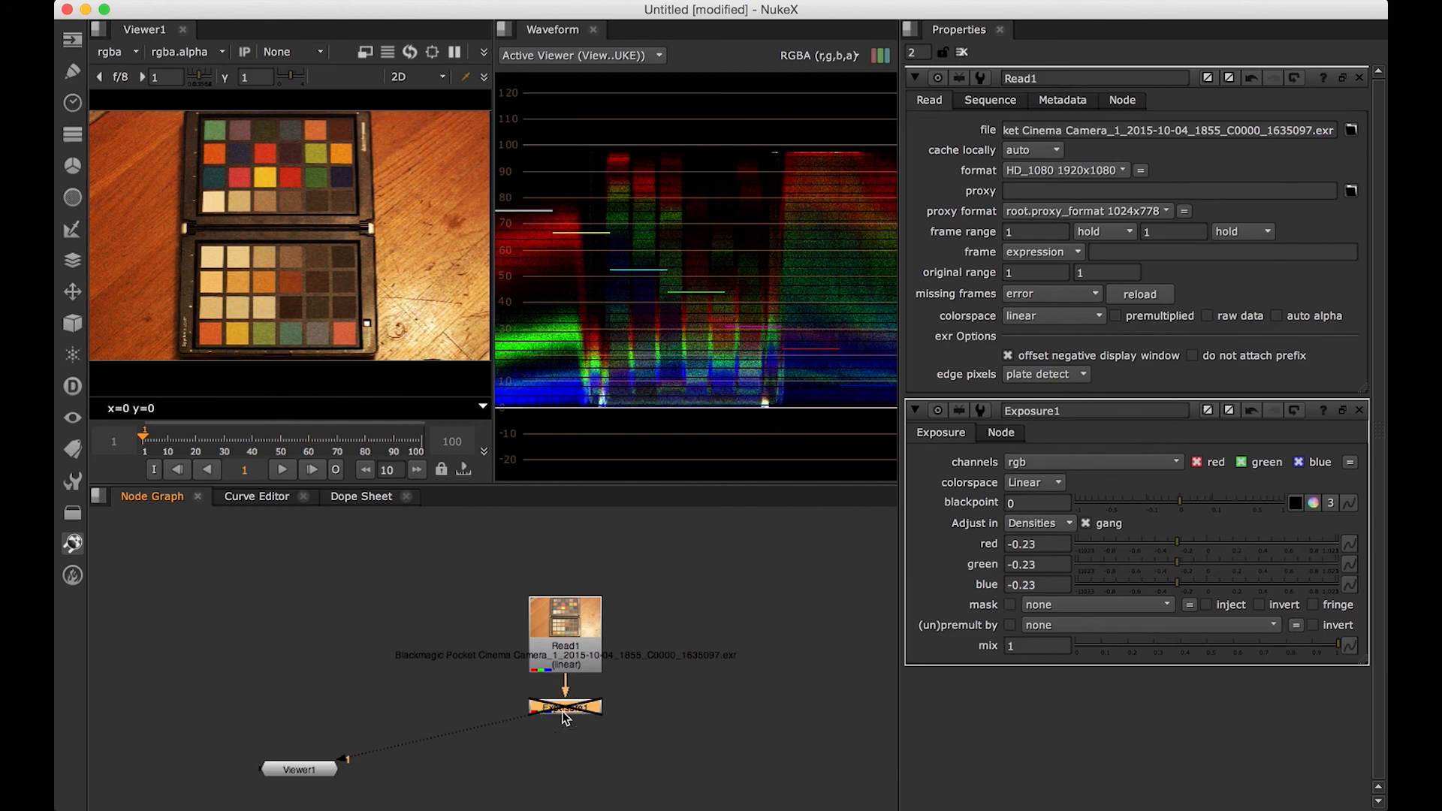
key("Delete")
key("Tab")
type("Exposure")
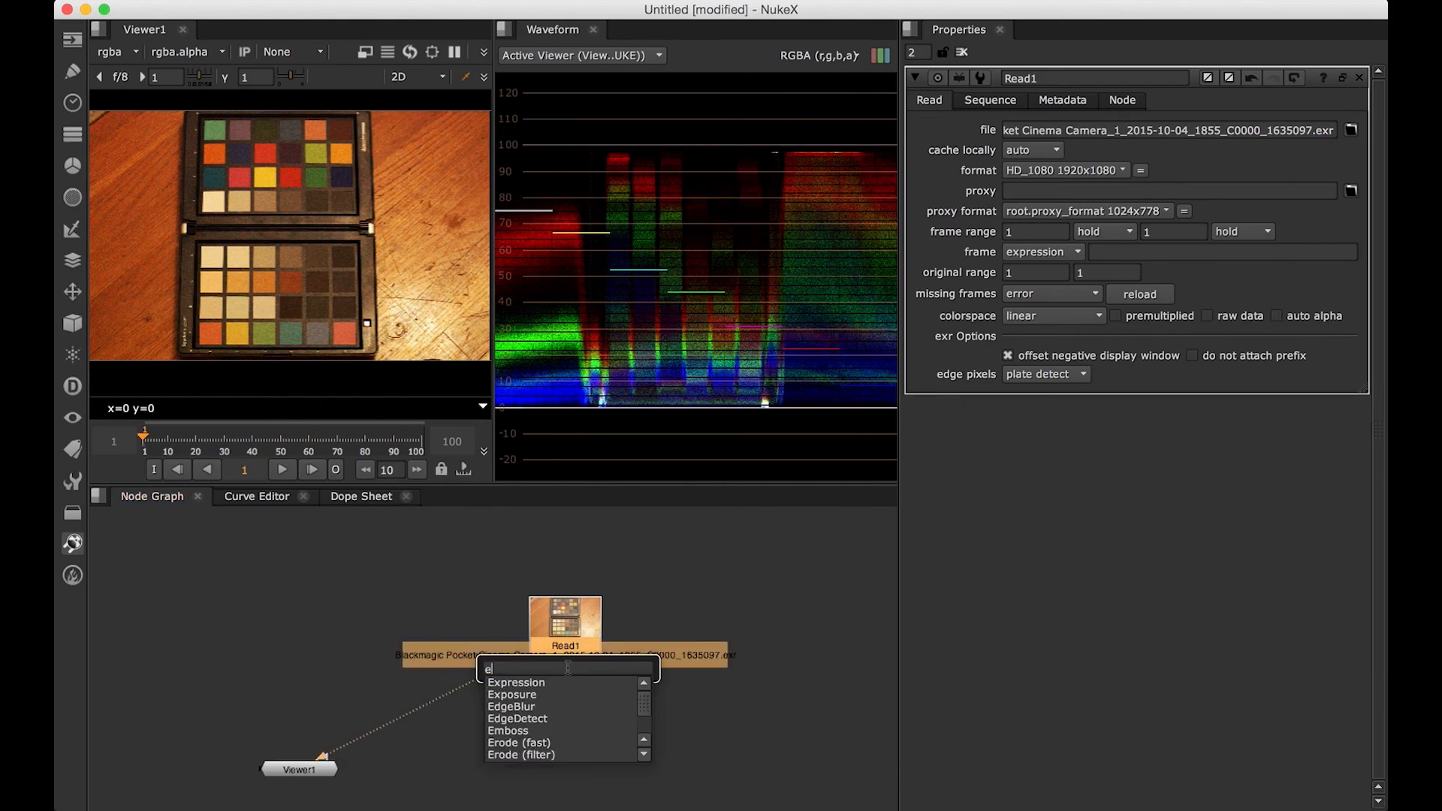
key("Return")
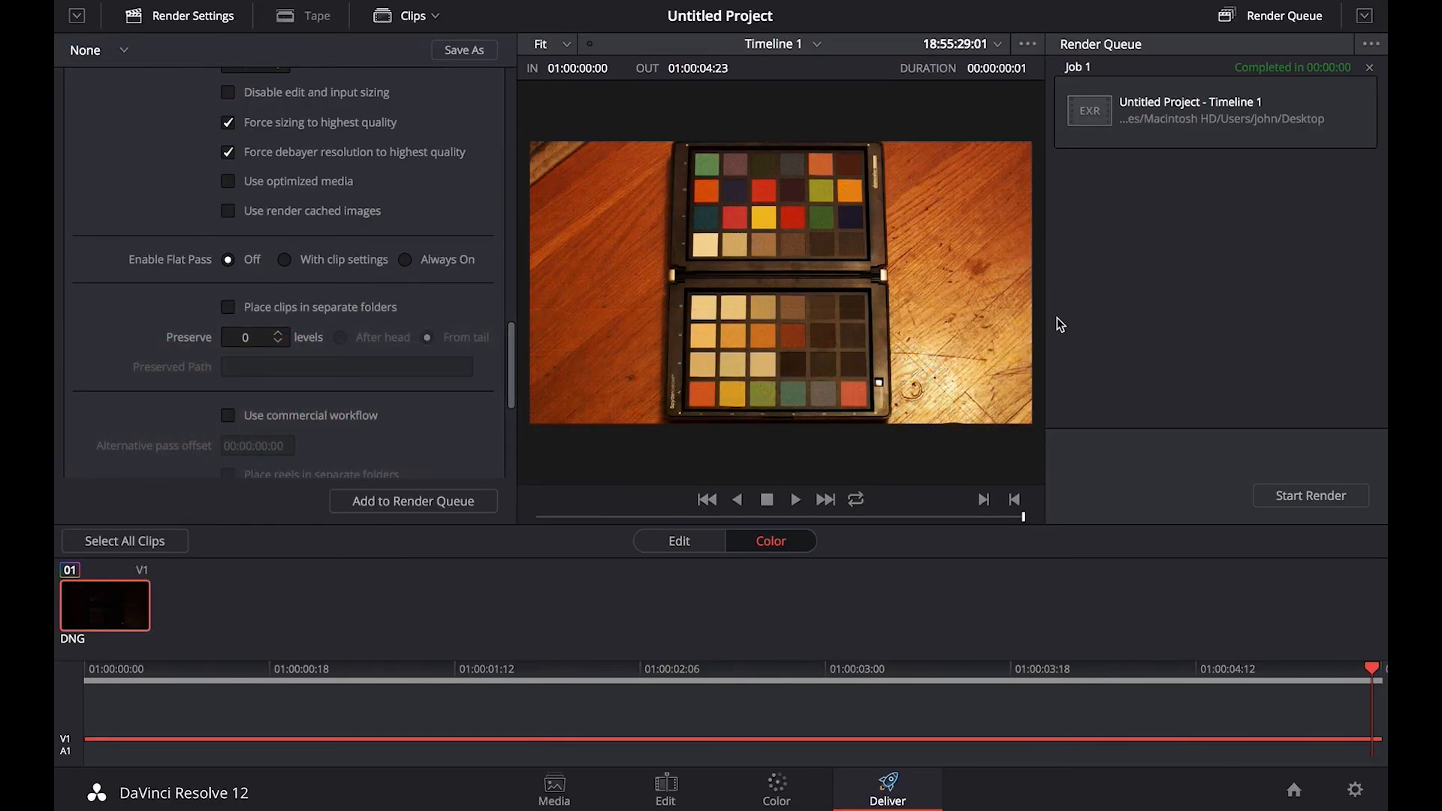
Step: Open Resolve's Color page, switch back to Nuke and lower the new Exposure node's ganged densities to -0.04
left_click(776, 787)
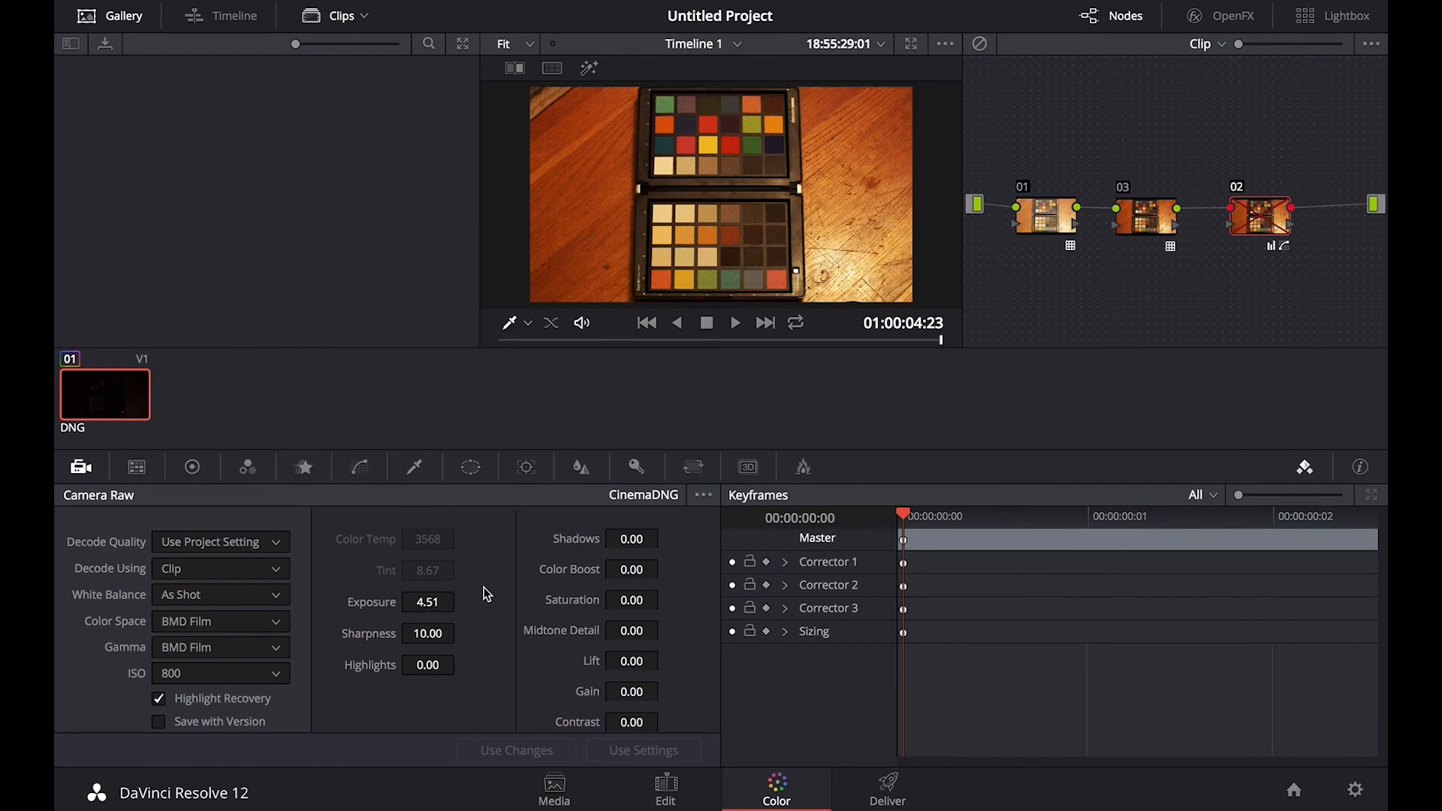
key("super+Tab")
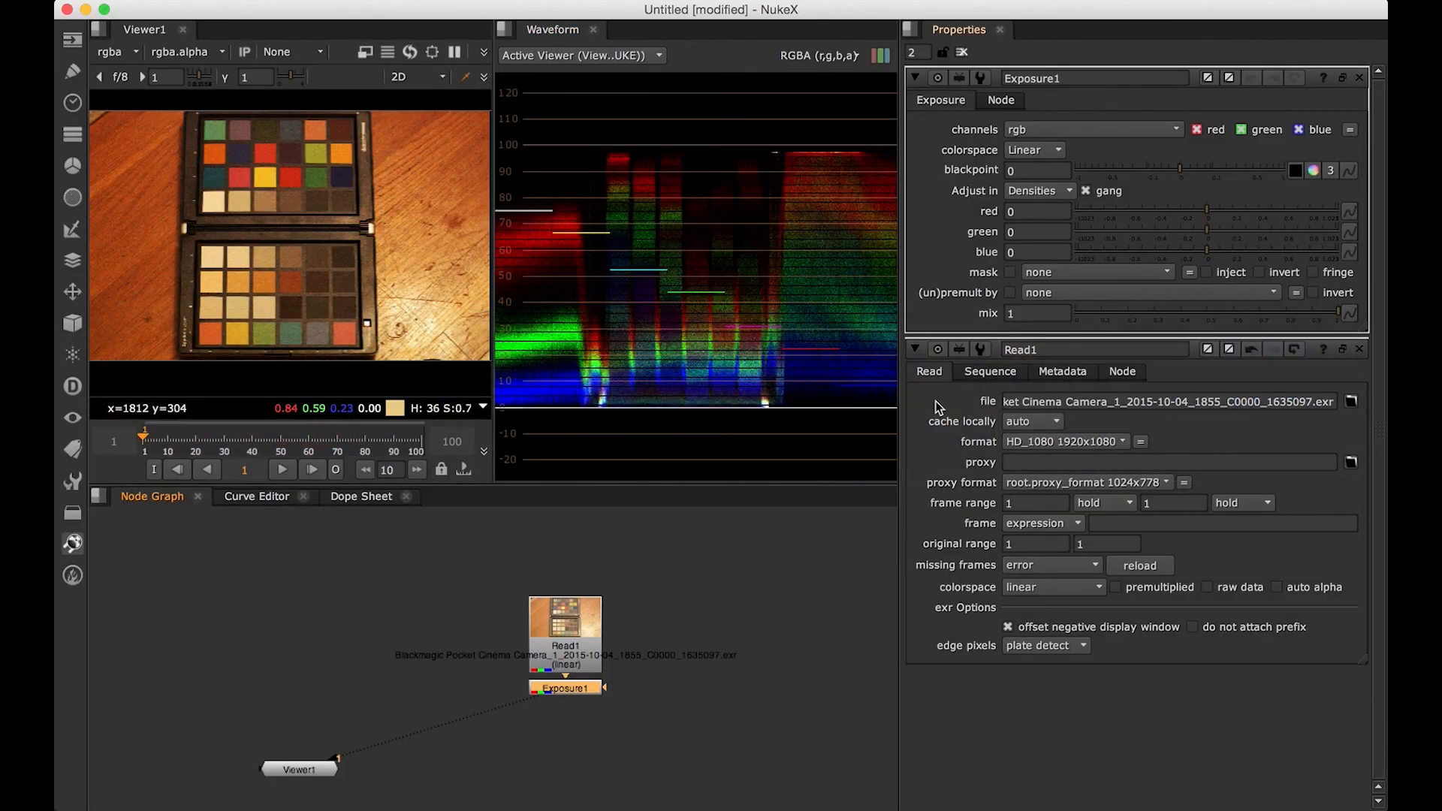
left_click_drag(1207, 216, 1205, 218)
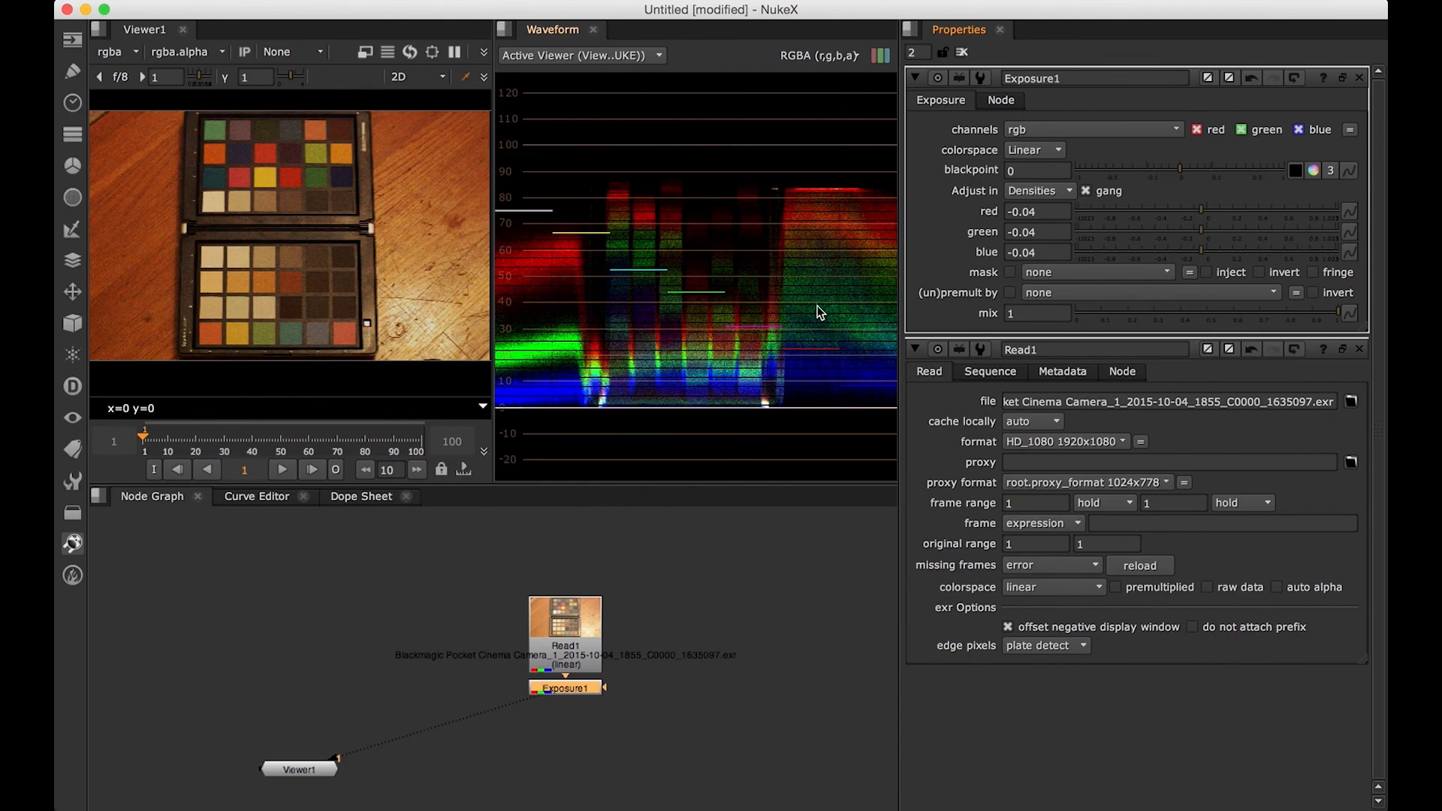
Step: Switch to DaVinci Resolve, set the Camera Raw exposure back to 0 and re-enable node 02
key("super+Tab")
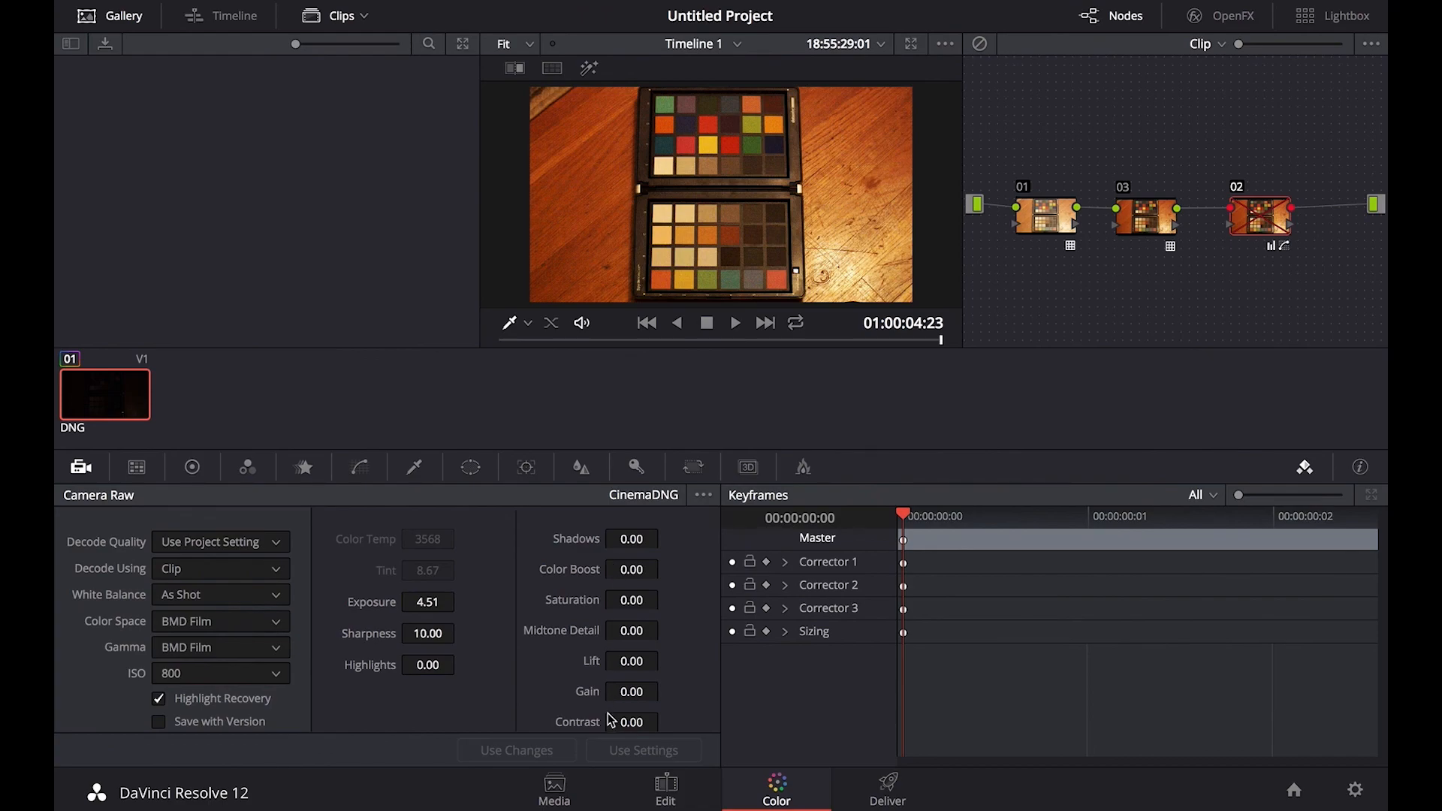
left_click(430, 603)
type("0")
key("Return")
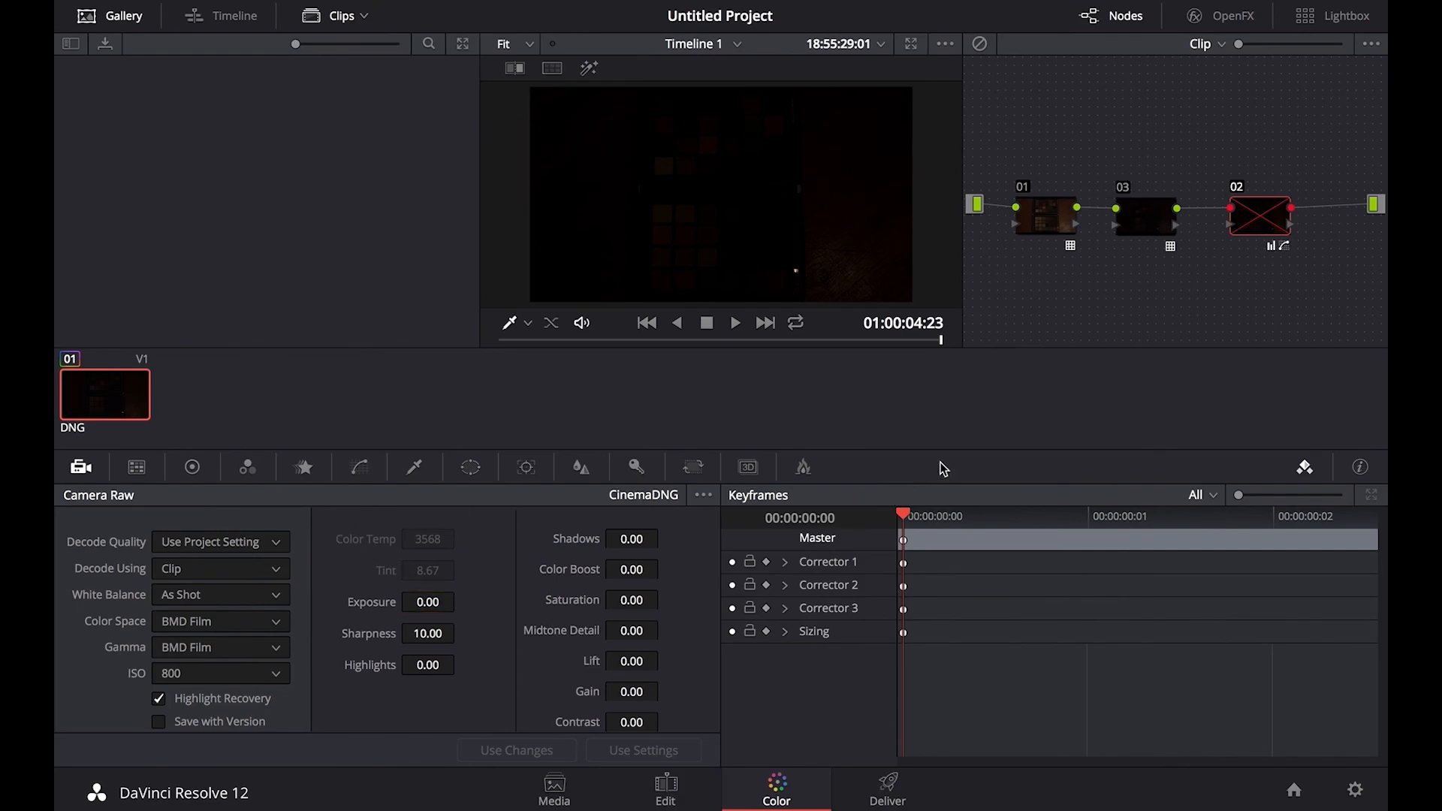
key("ctrl+d")
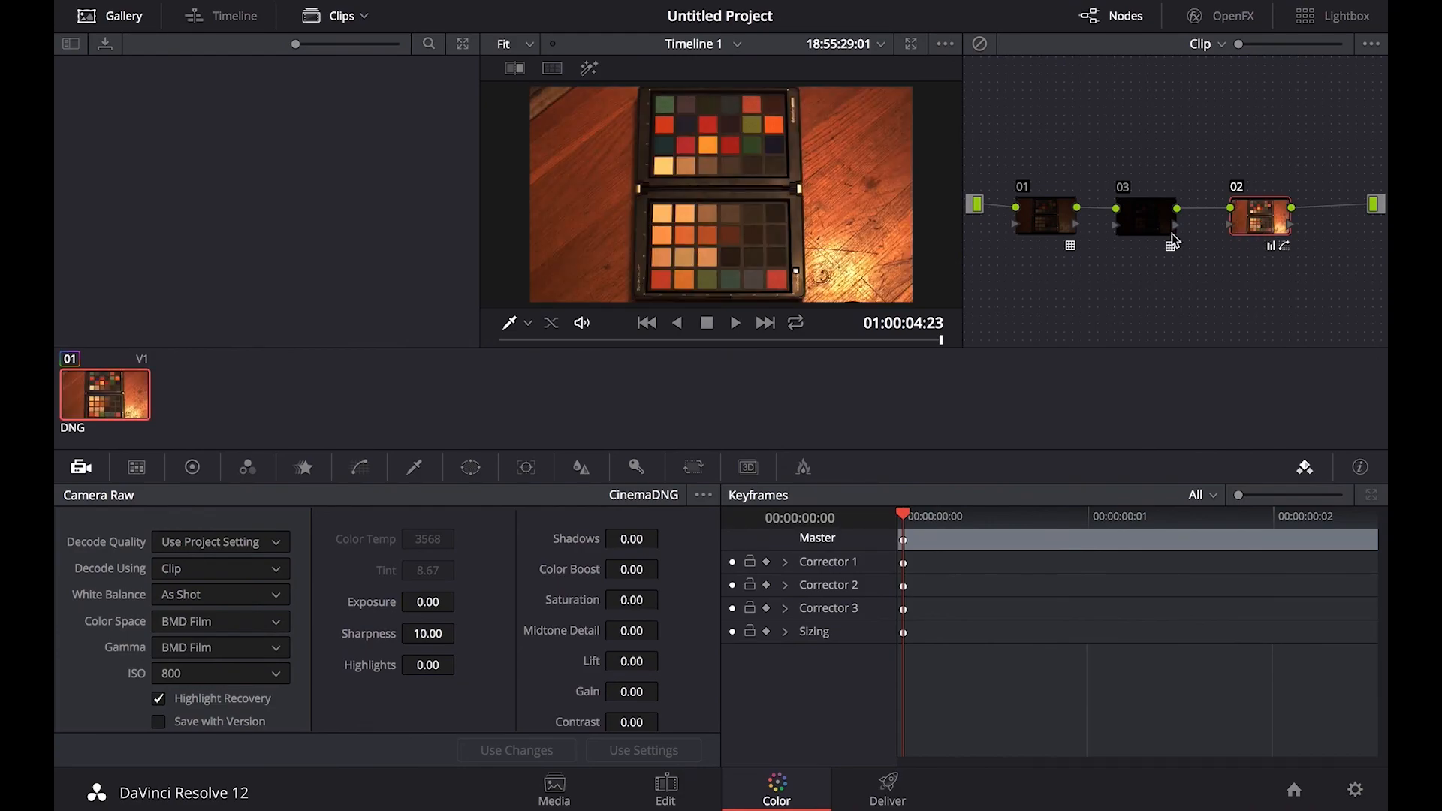
Step: Move nodes 02 and 03 farther along the chain, disable both and select node 01
left_click_drag(1258, 231, 1266, 230)
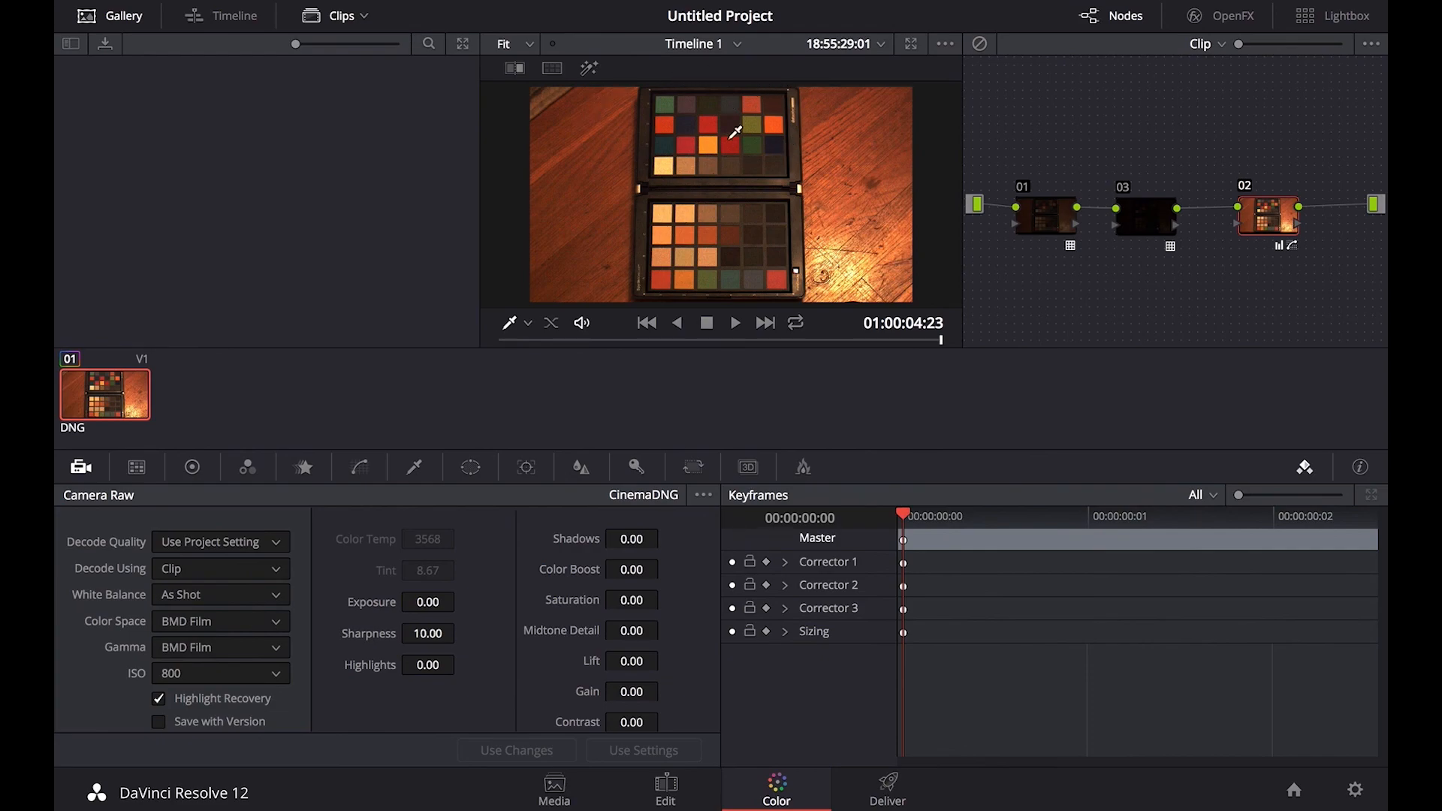
left_click_drag(1248, 225, 1273, 225)
key("ctrl+d")
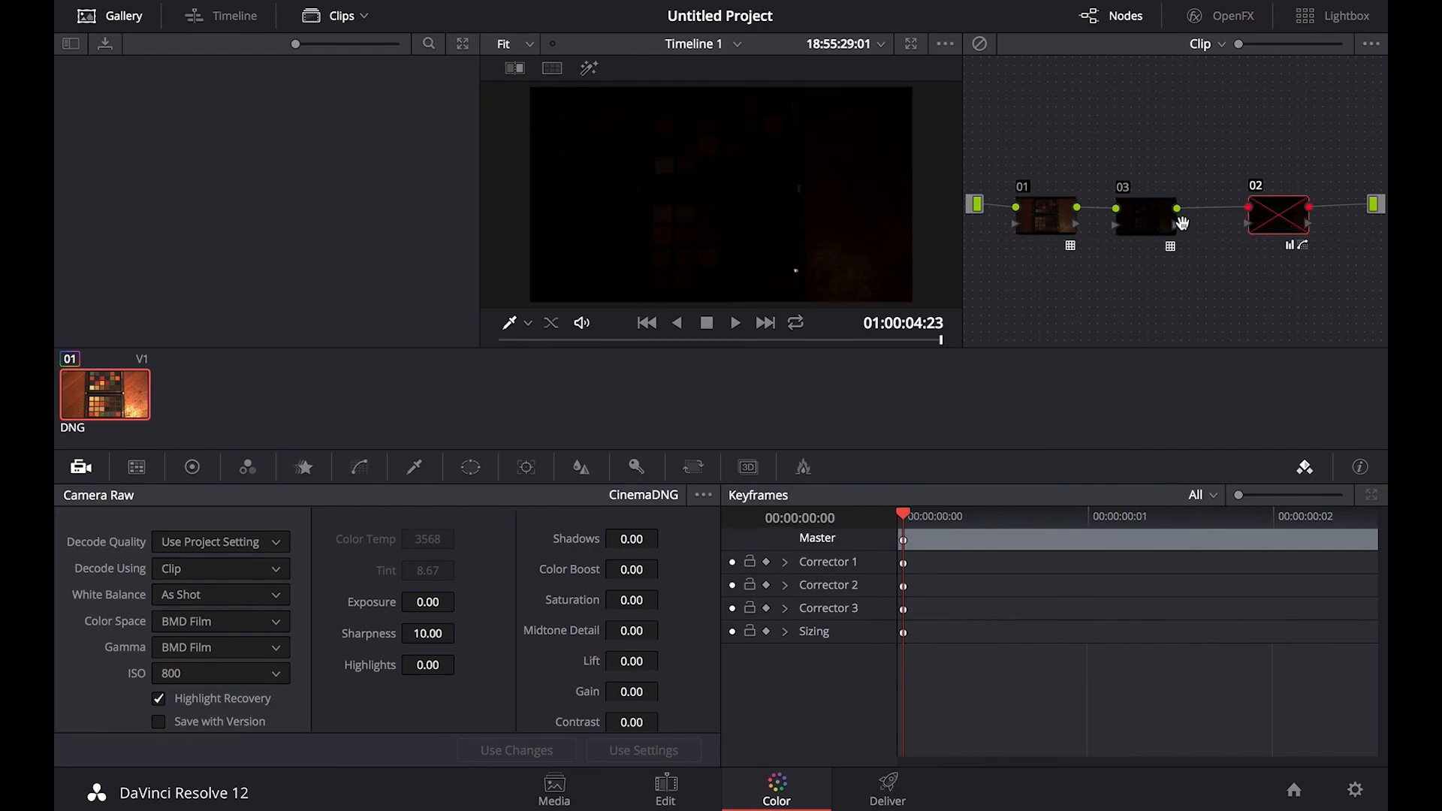
left_click_drag(1153, 223, 1200, 222)
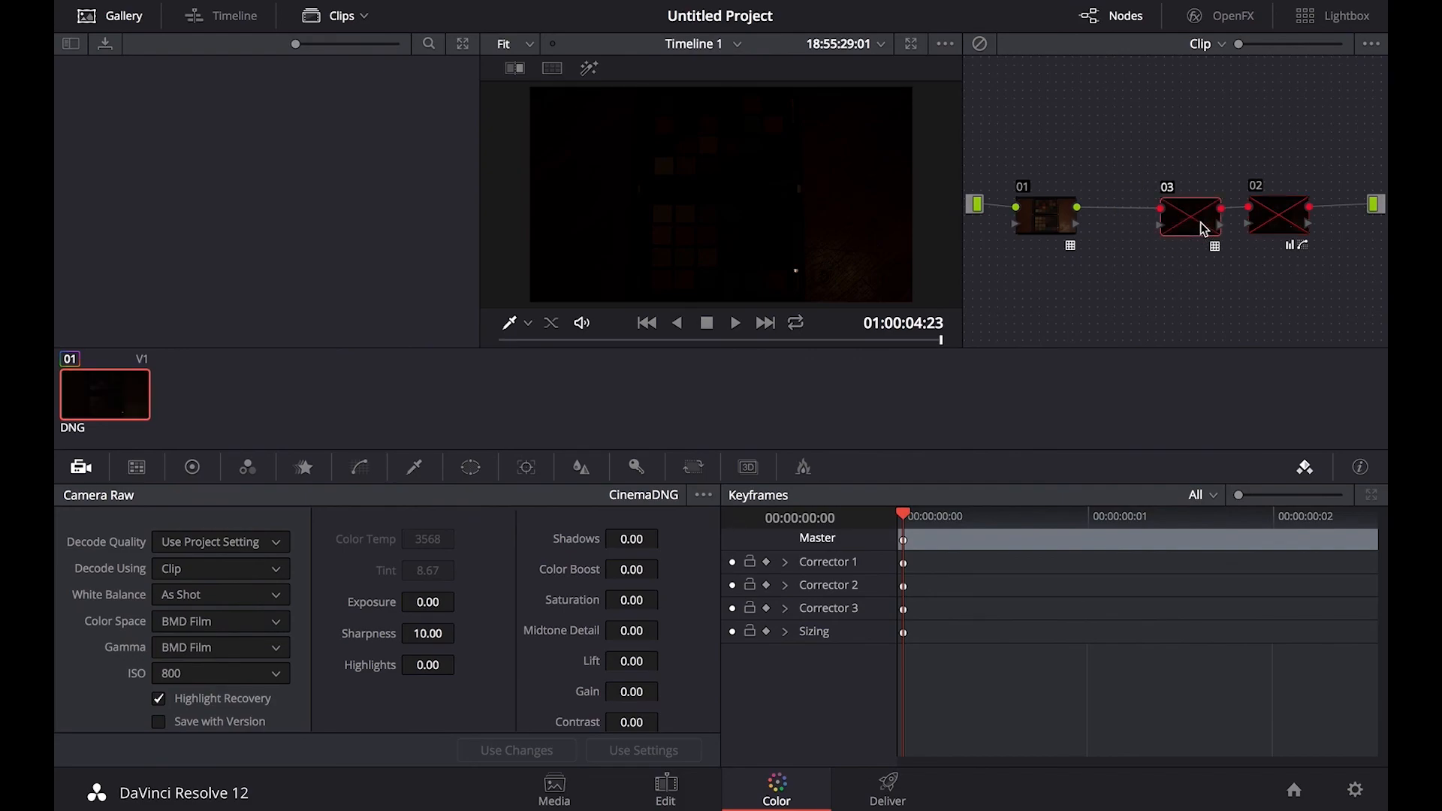
key("ctrl+d")
left_click(1013, 194)
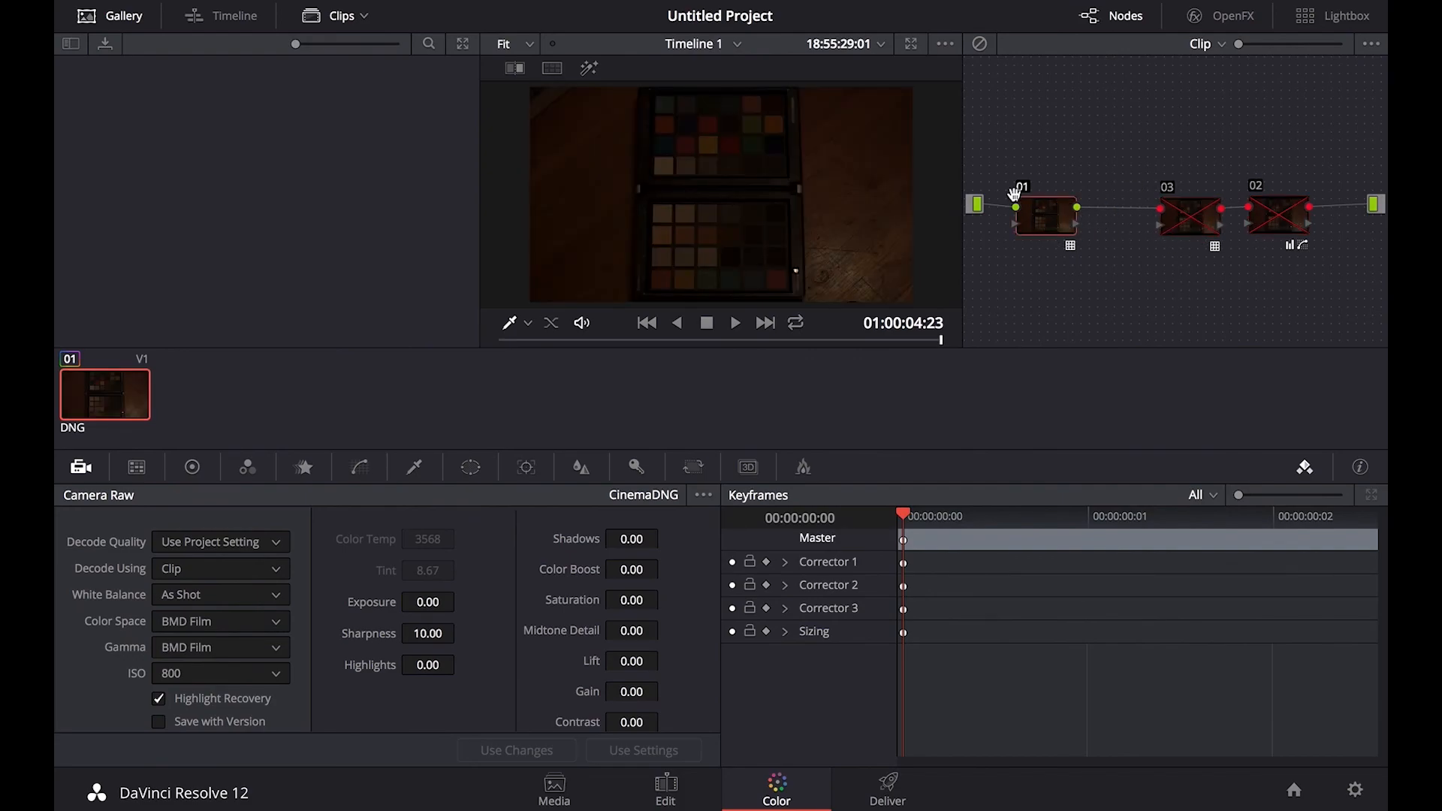
Step: Remove the Blackmagic Cinema Camera Film to Rec709 3D LUT from node 01, leaving it with no LUT
right_click(1050, 214)
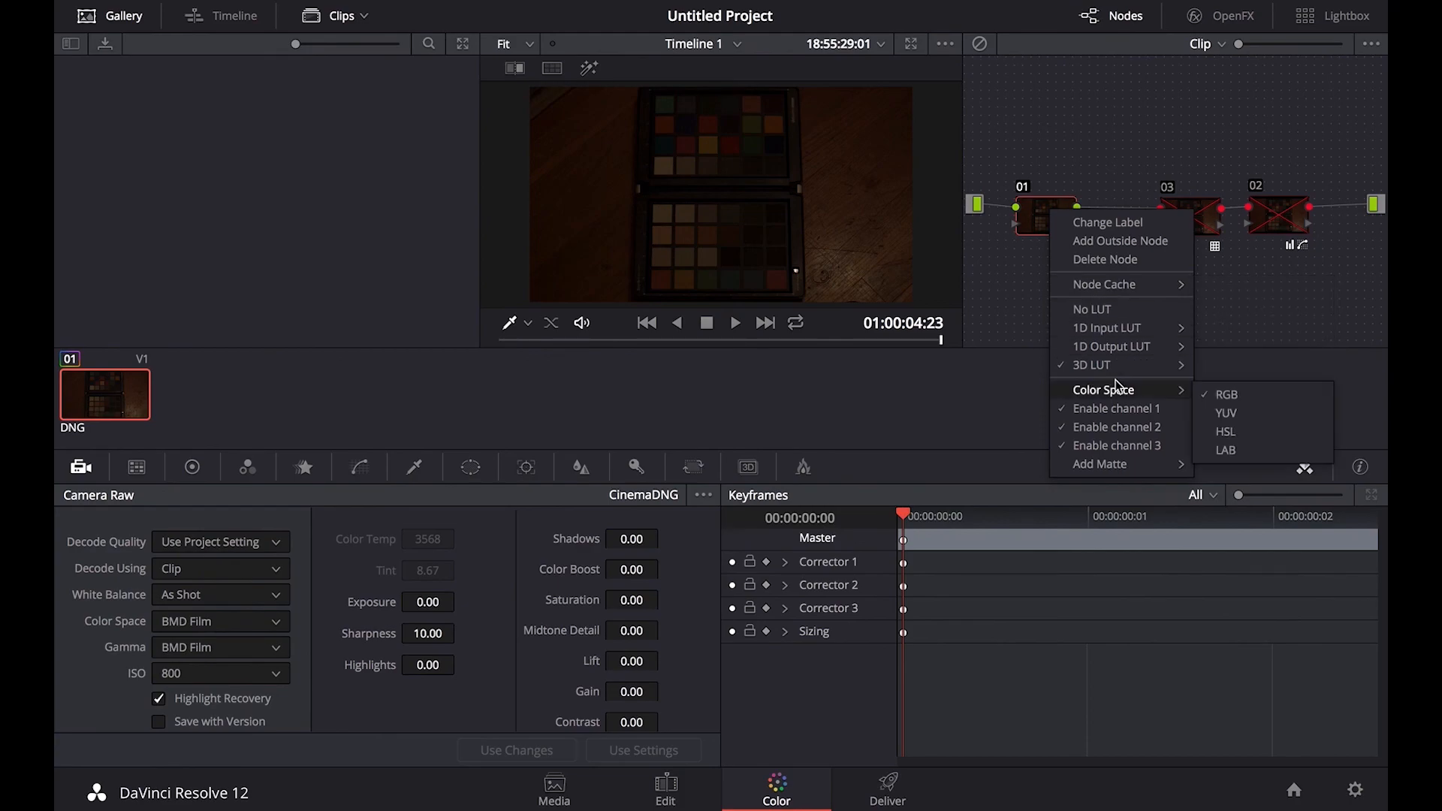
mouse_move(1104, 365)
mouse_move(1244, 411)
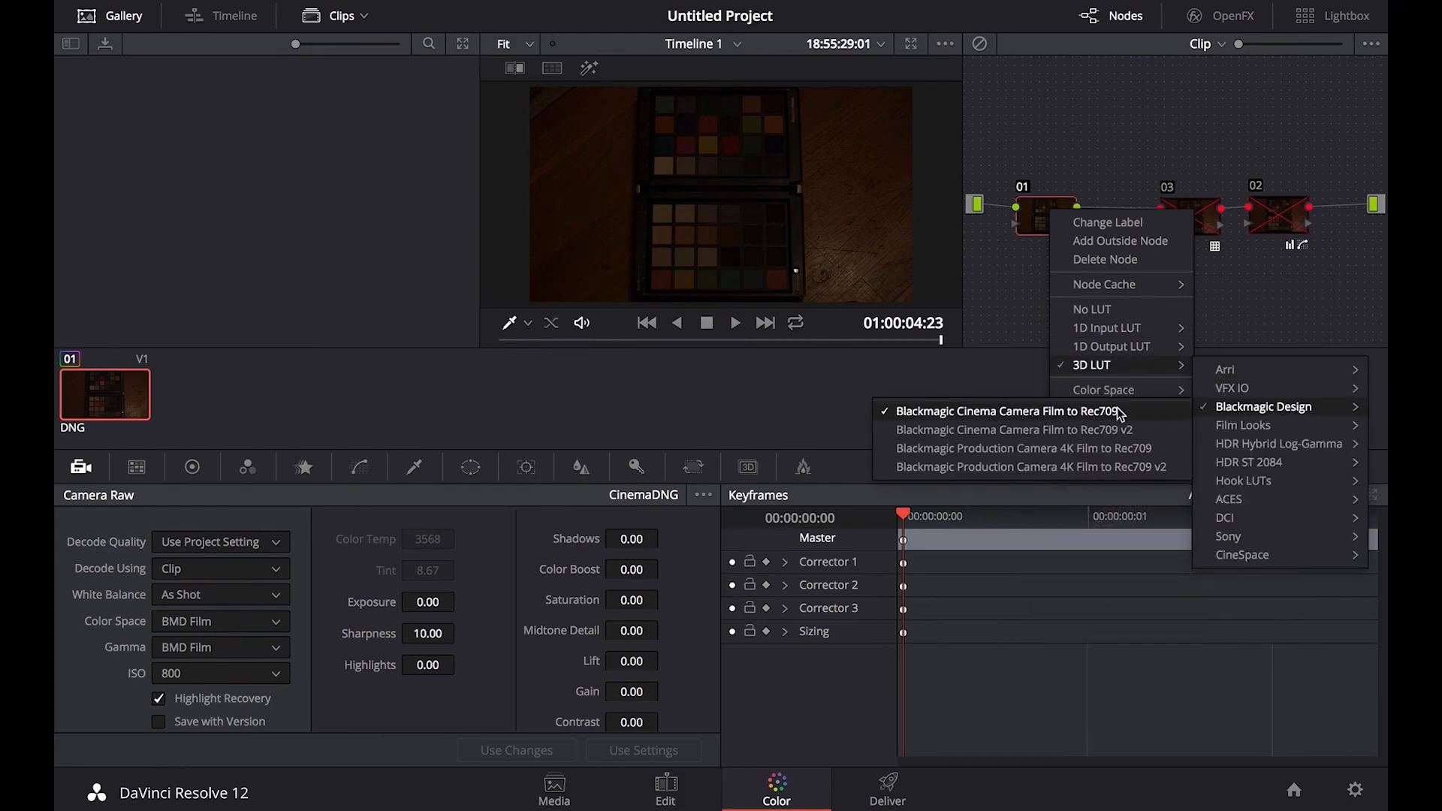
left_click(1092, 308)
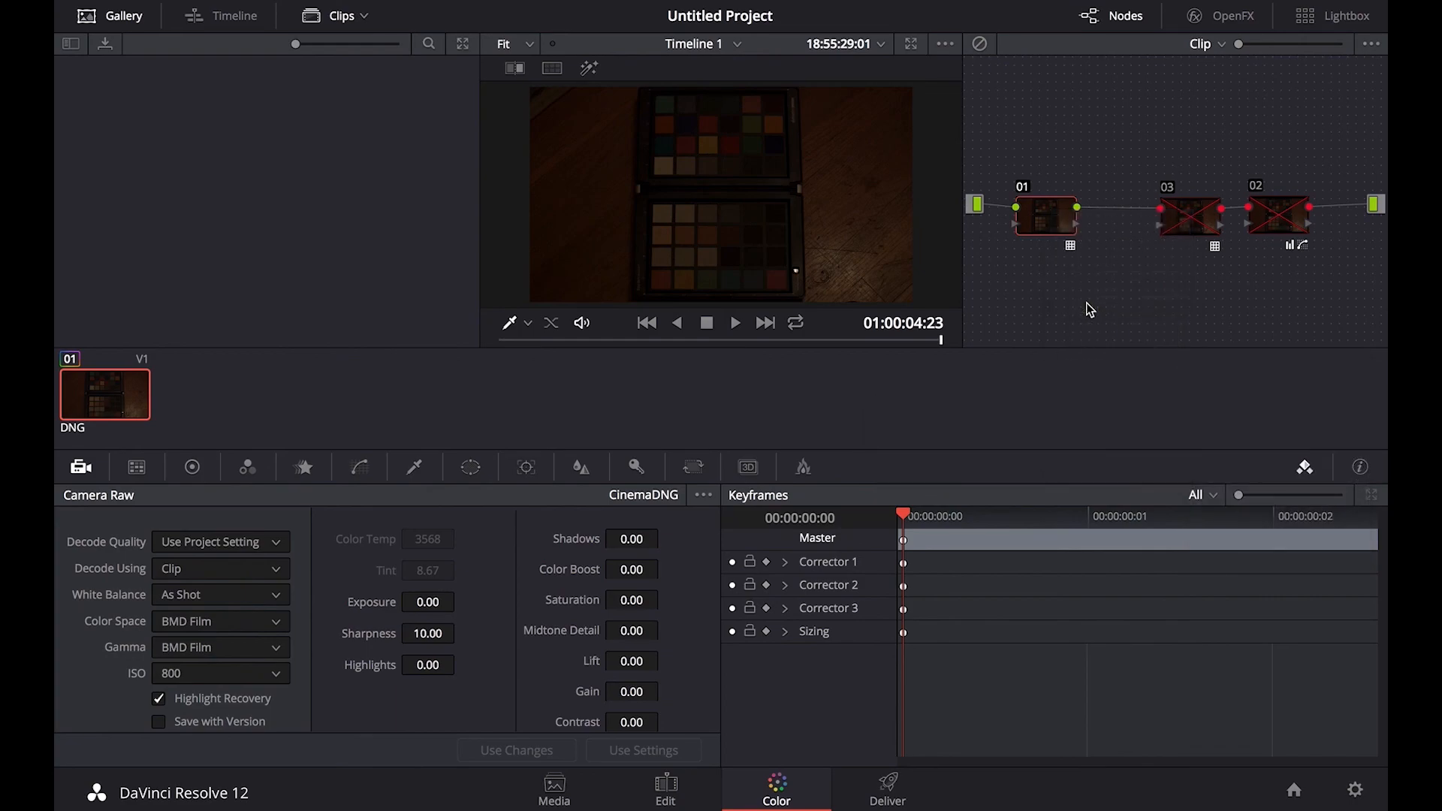
left_click(1050, 223)
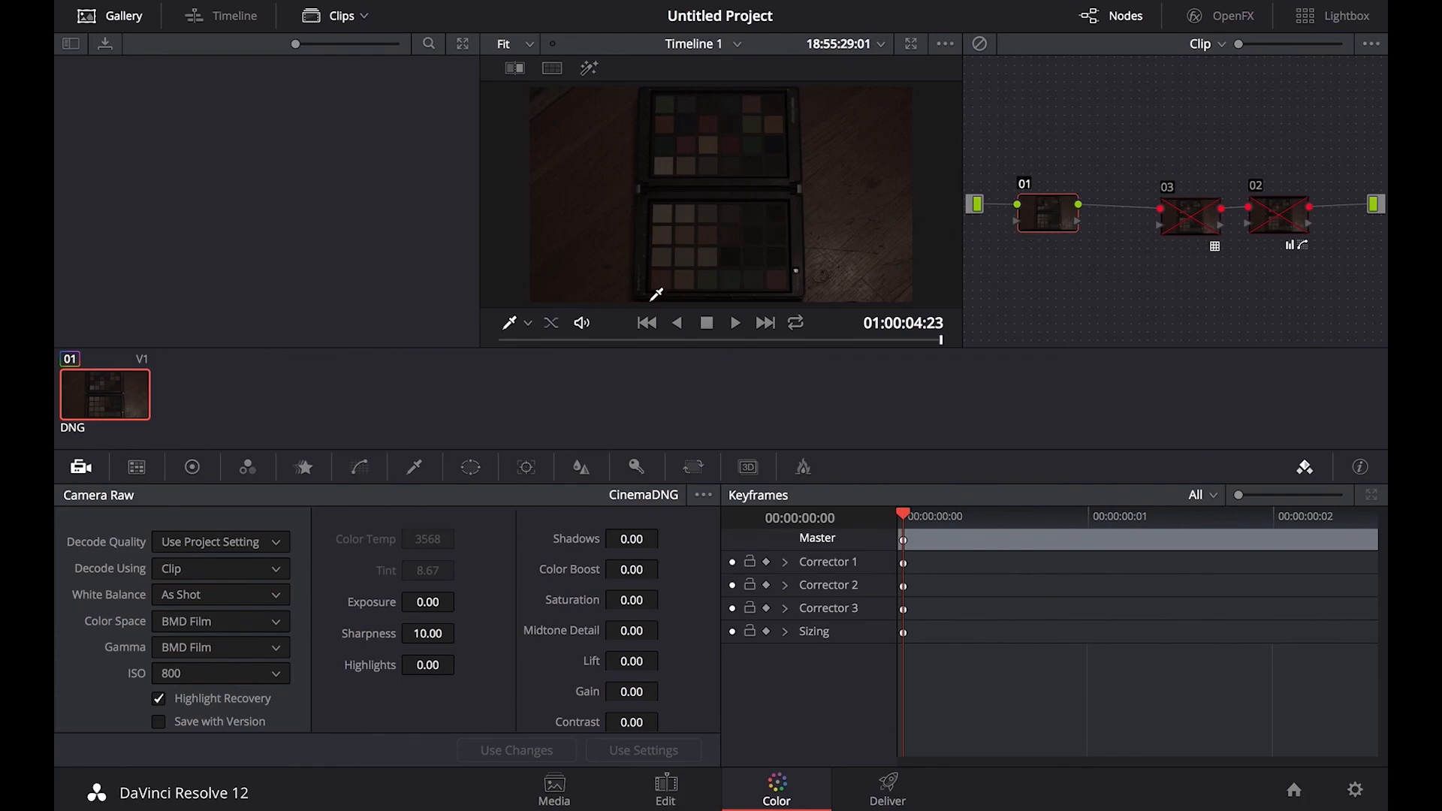
Step: Set up Color Match for node 01 with the Datacolor SpyderCheckr chart and show the Color Chart overlay on the image
left_click(137, 470)
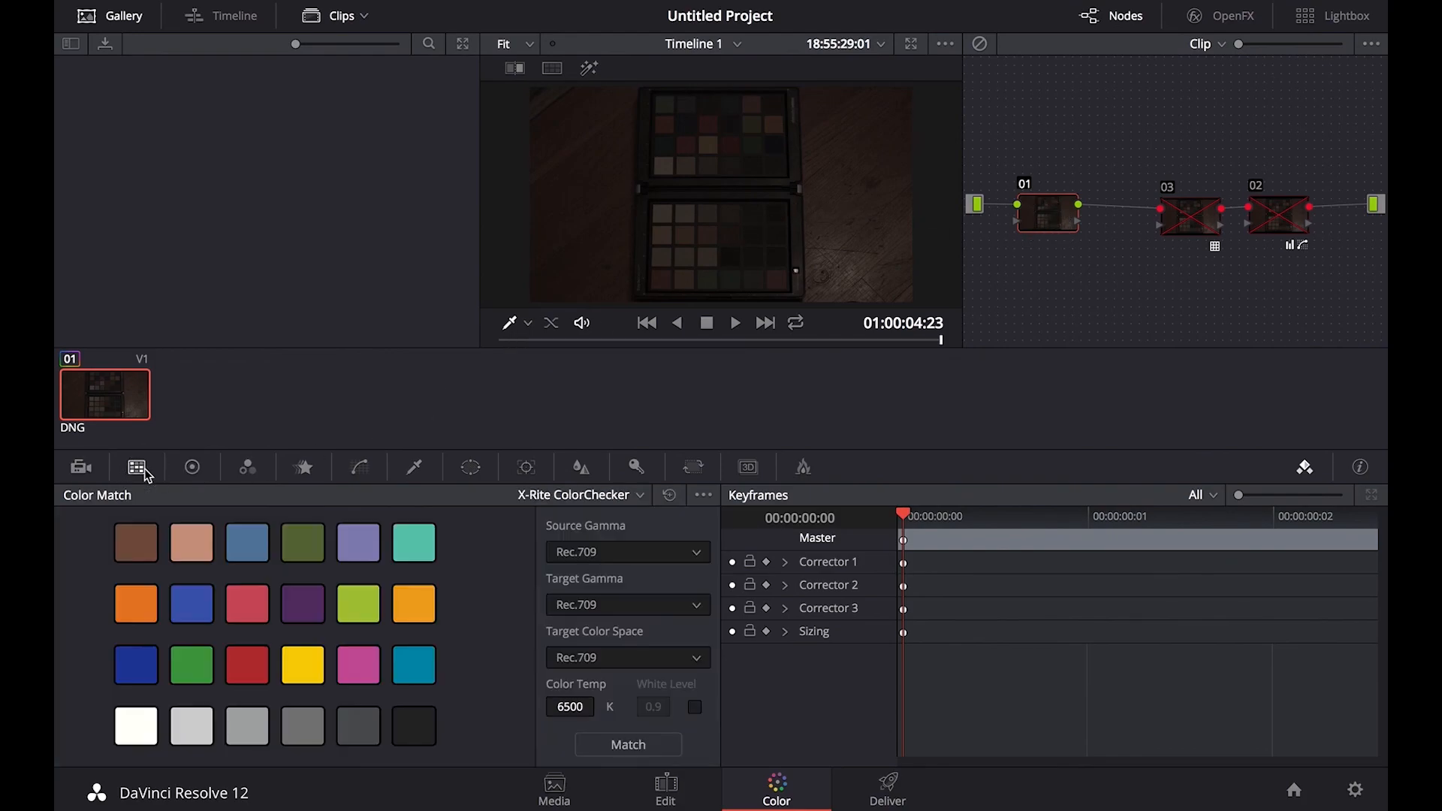
left_click(586, 495)
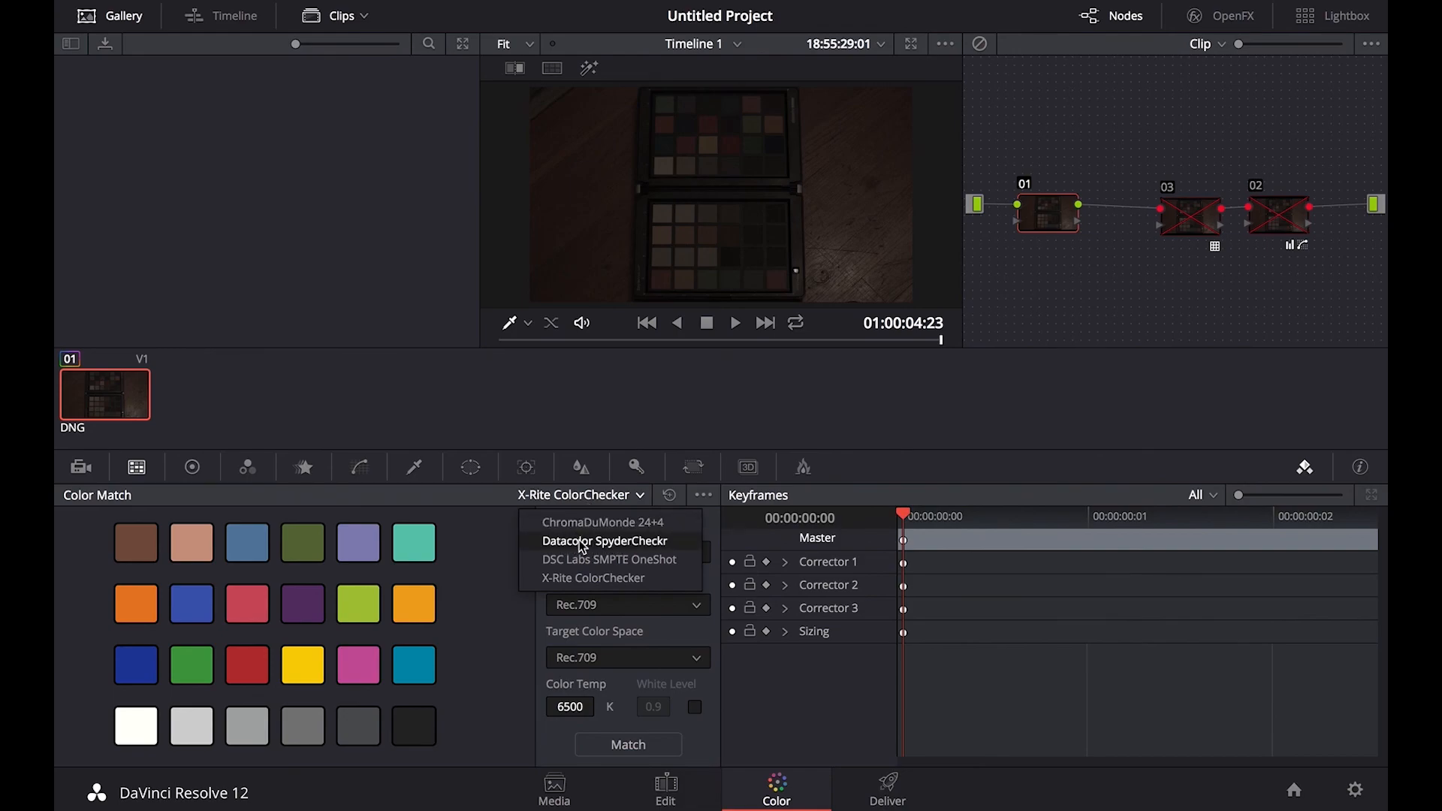
left_click(628, 539)
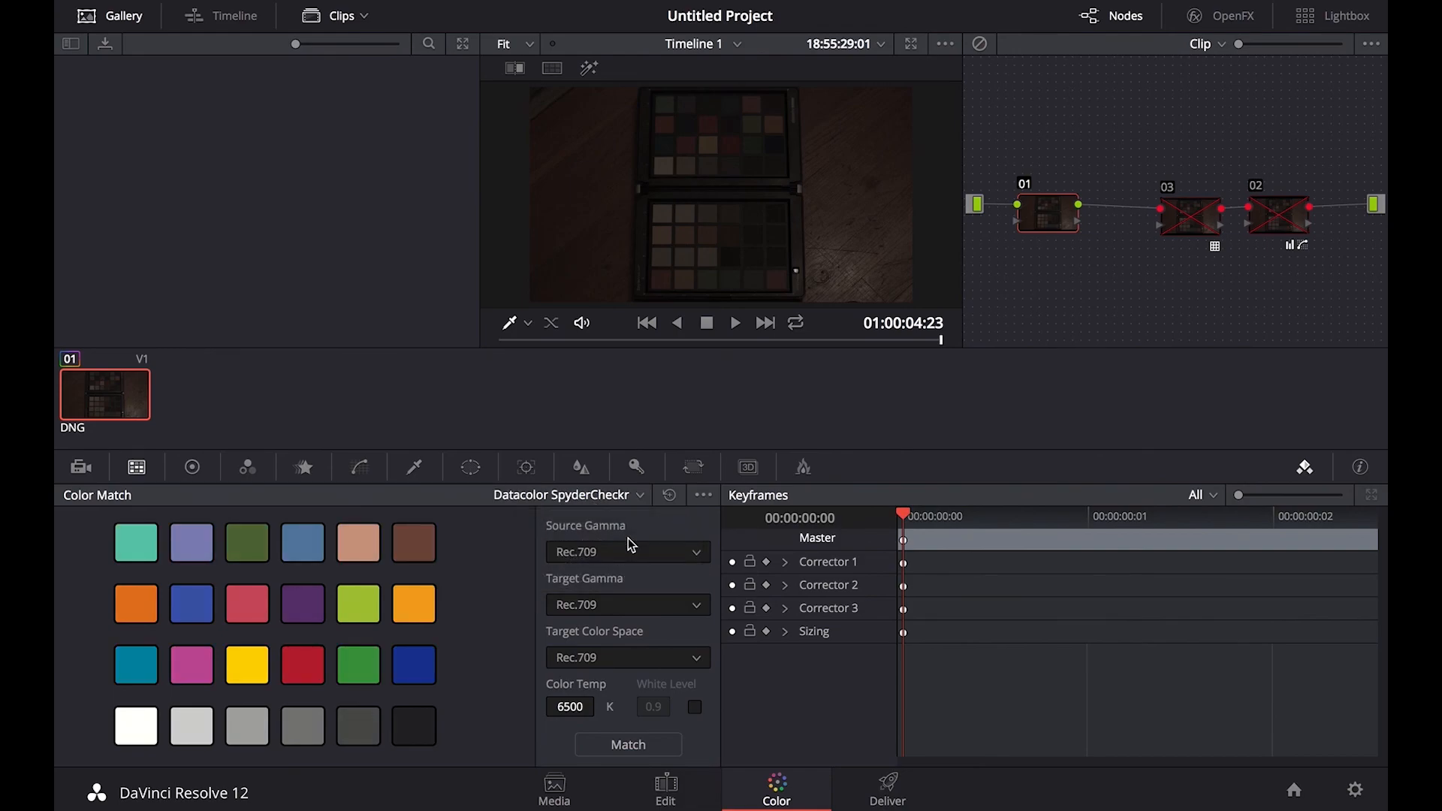
left_click(529, 322)
left_click(556, 476)
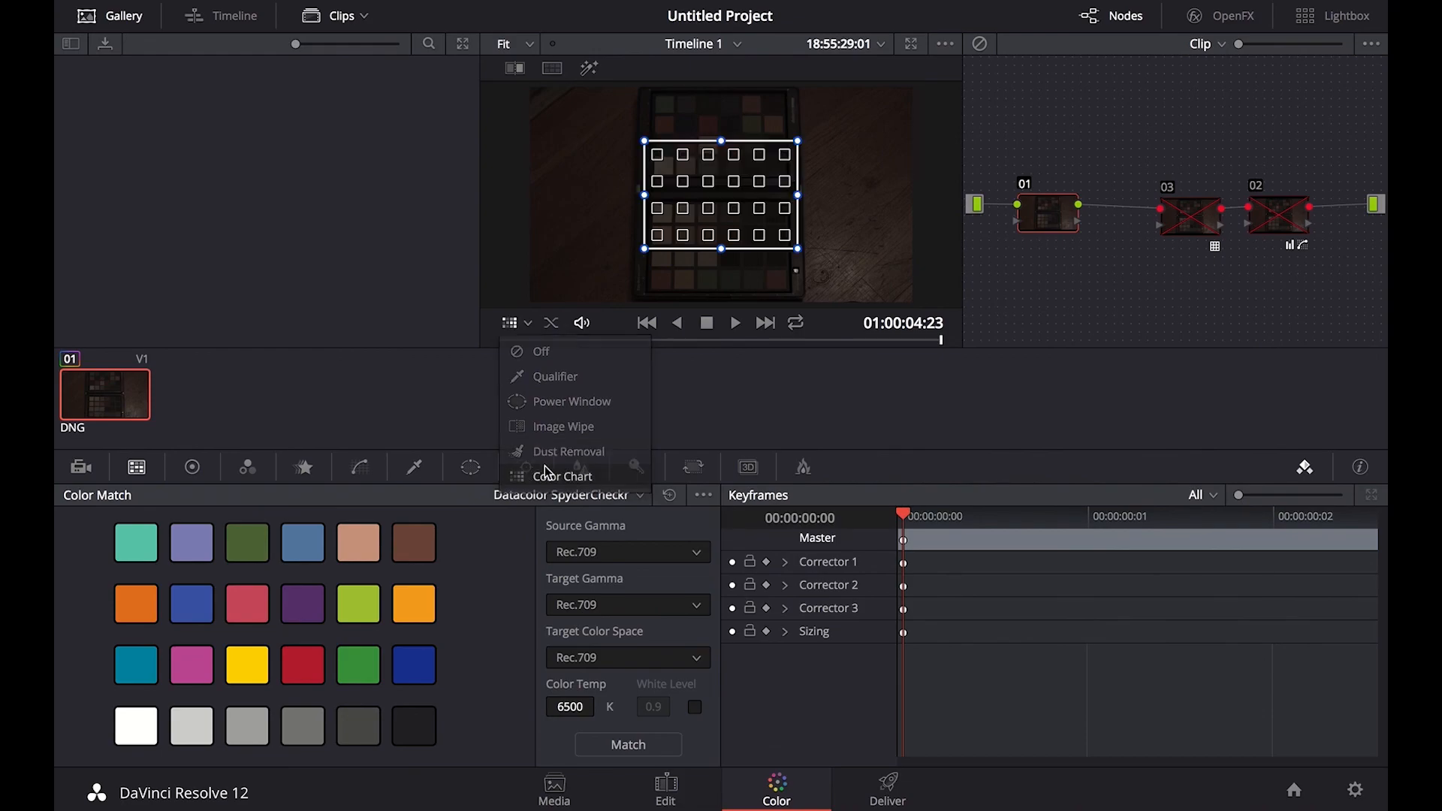
Step: Enlarge the viewer and fit the four corners of the chart grid to the upper color patch panel
key("alt+f")
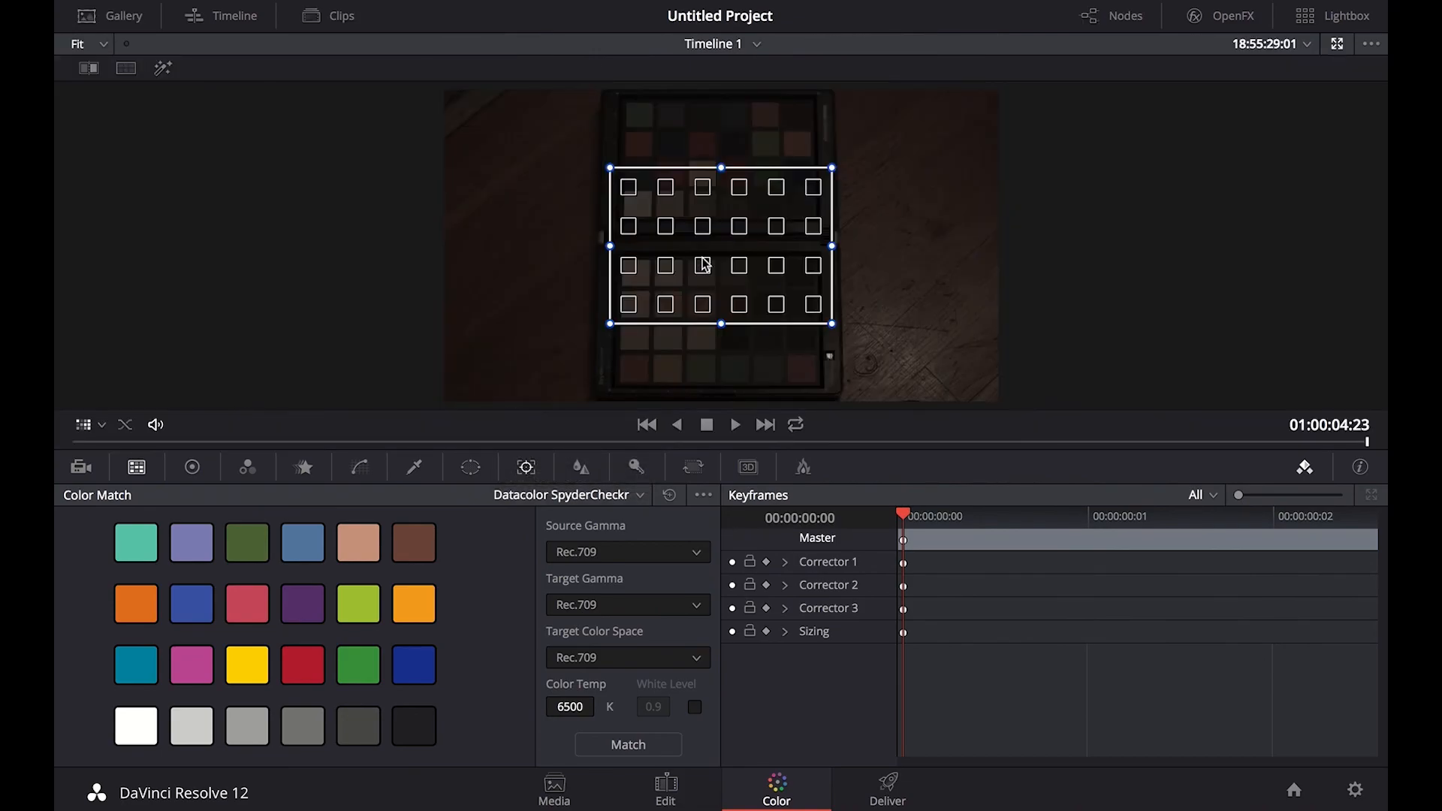
key("shift+f")
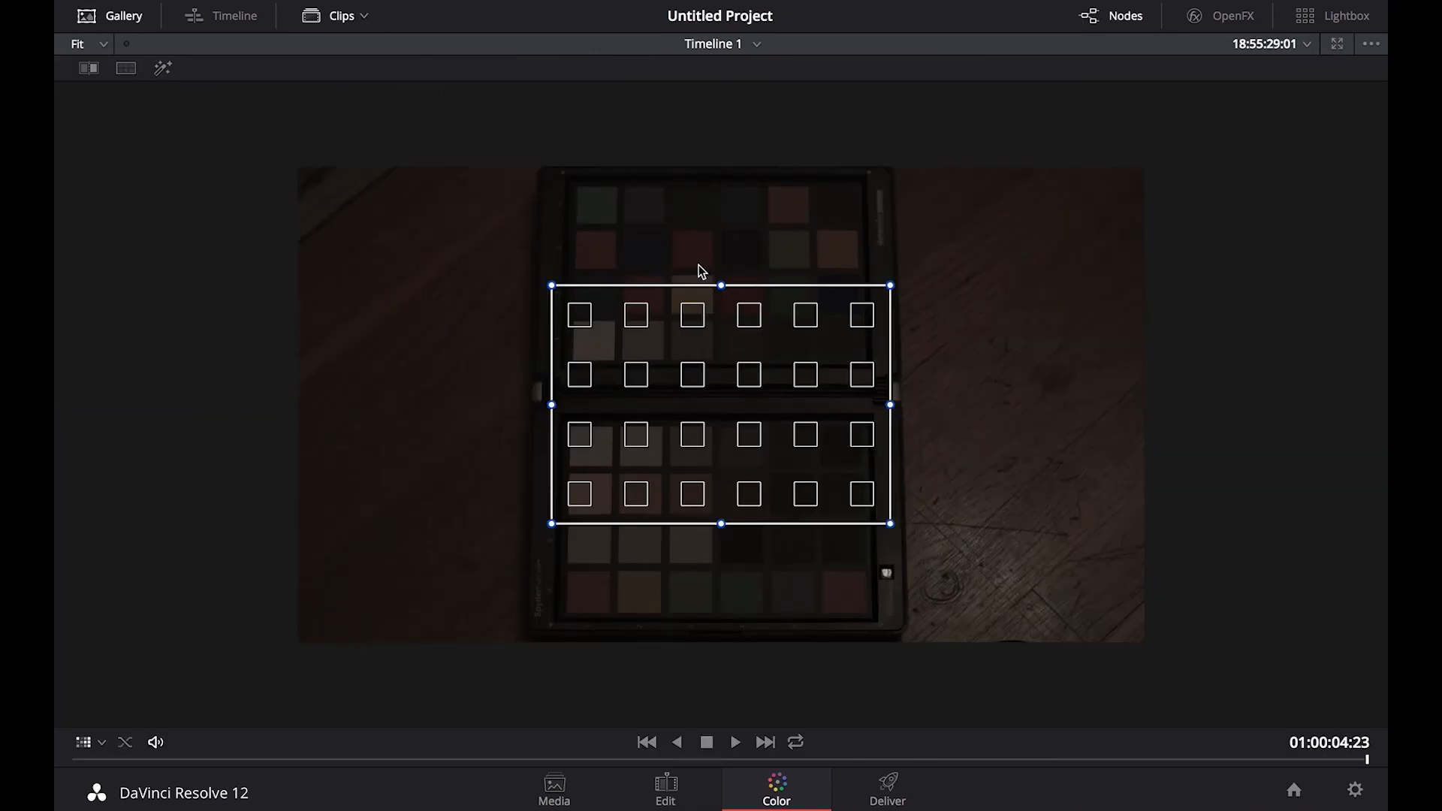
scroll(584, 258, "down", 1)
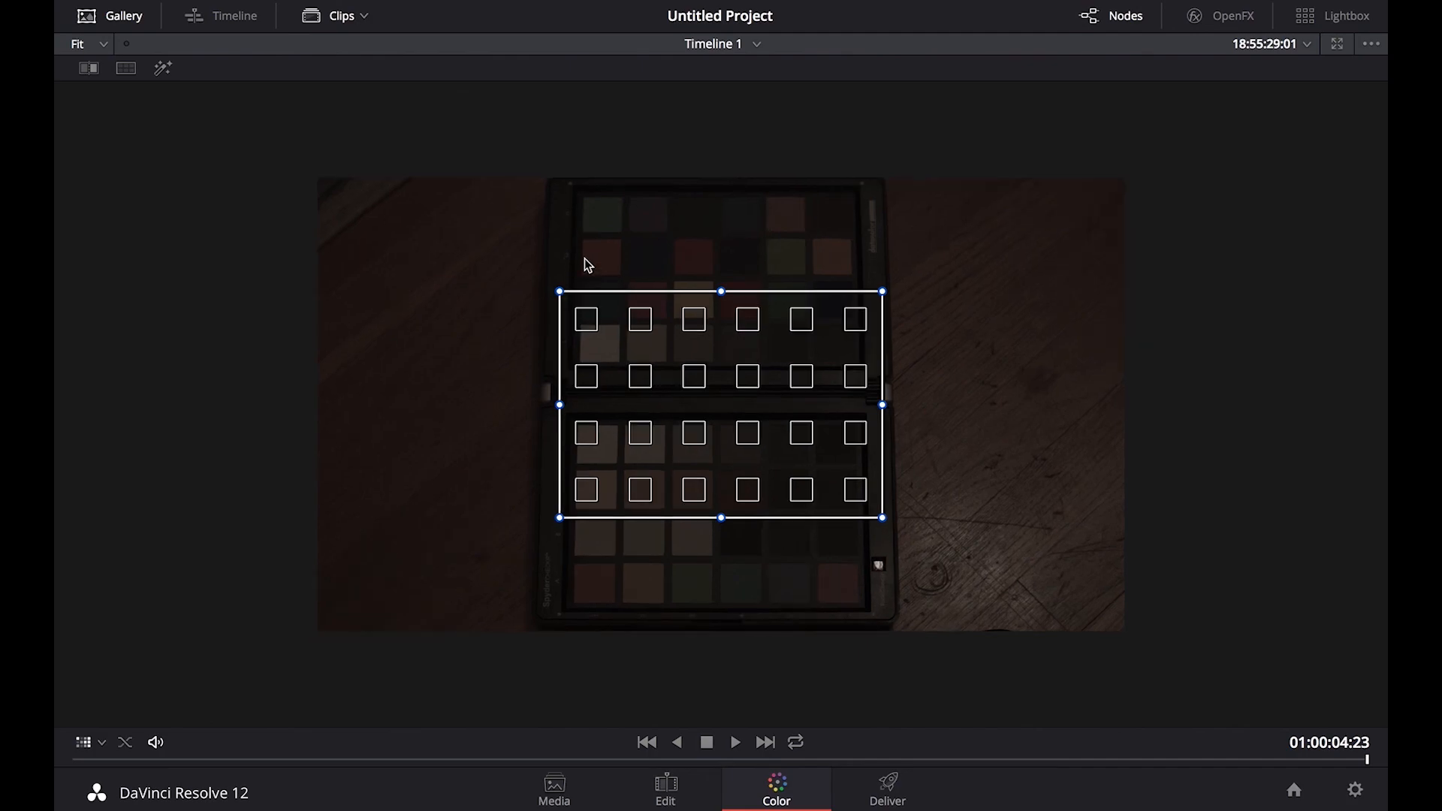
scroll(585, 258, "up", 4)
left_click_drag(504, 253, 542, 89)
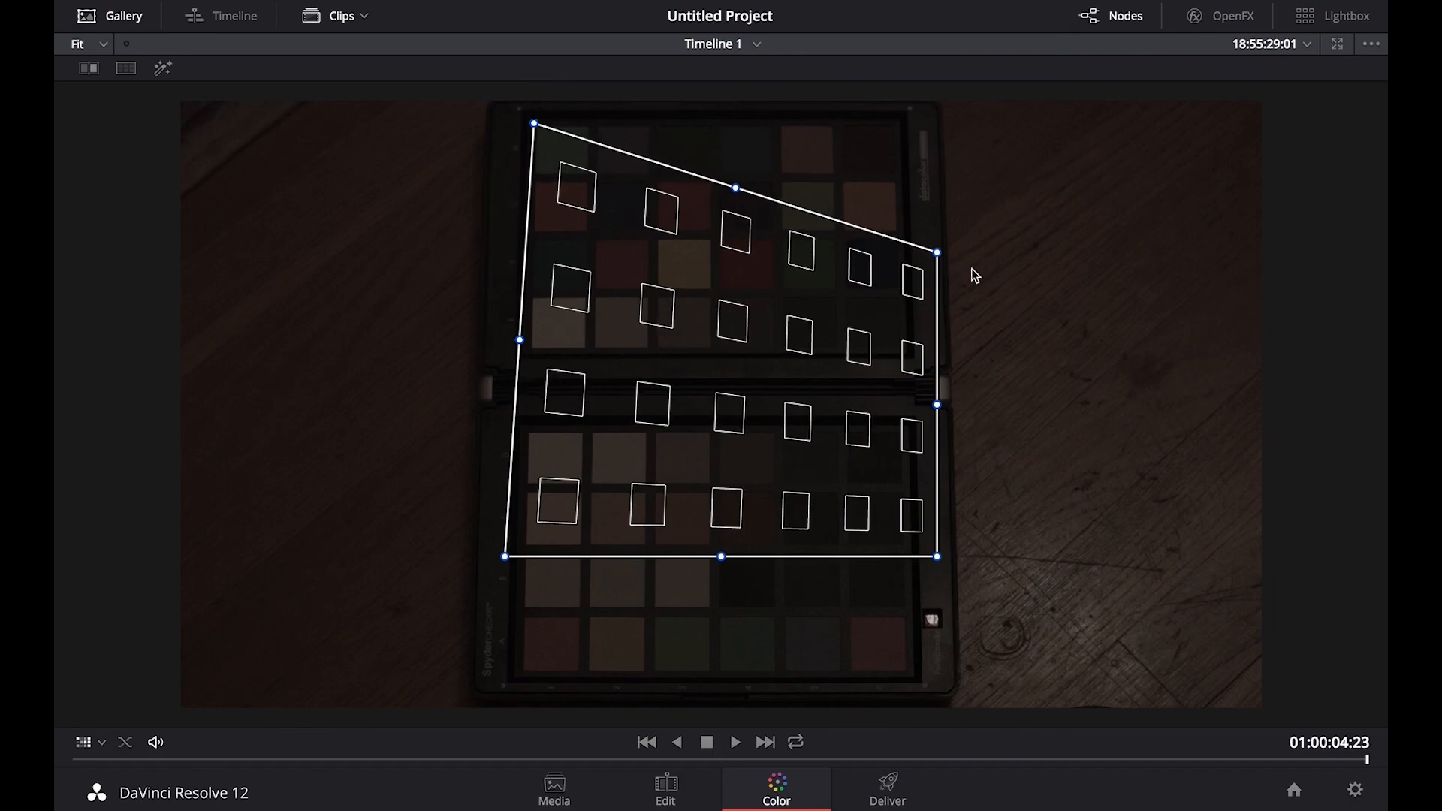
left_click_drag(937, 253, 906, 86)
left_click_drag(938, 556, 899, 300)
left_click_drag(505, 556, 521, 379)
left_click_drag(530, 321, 525, 296)
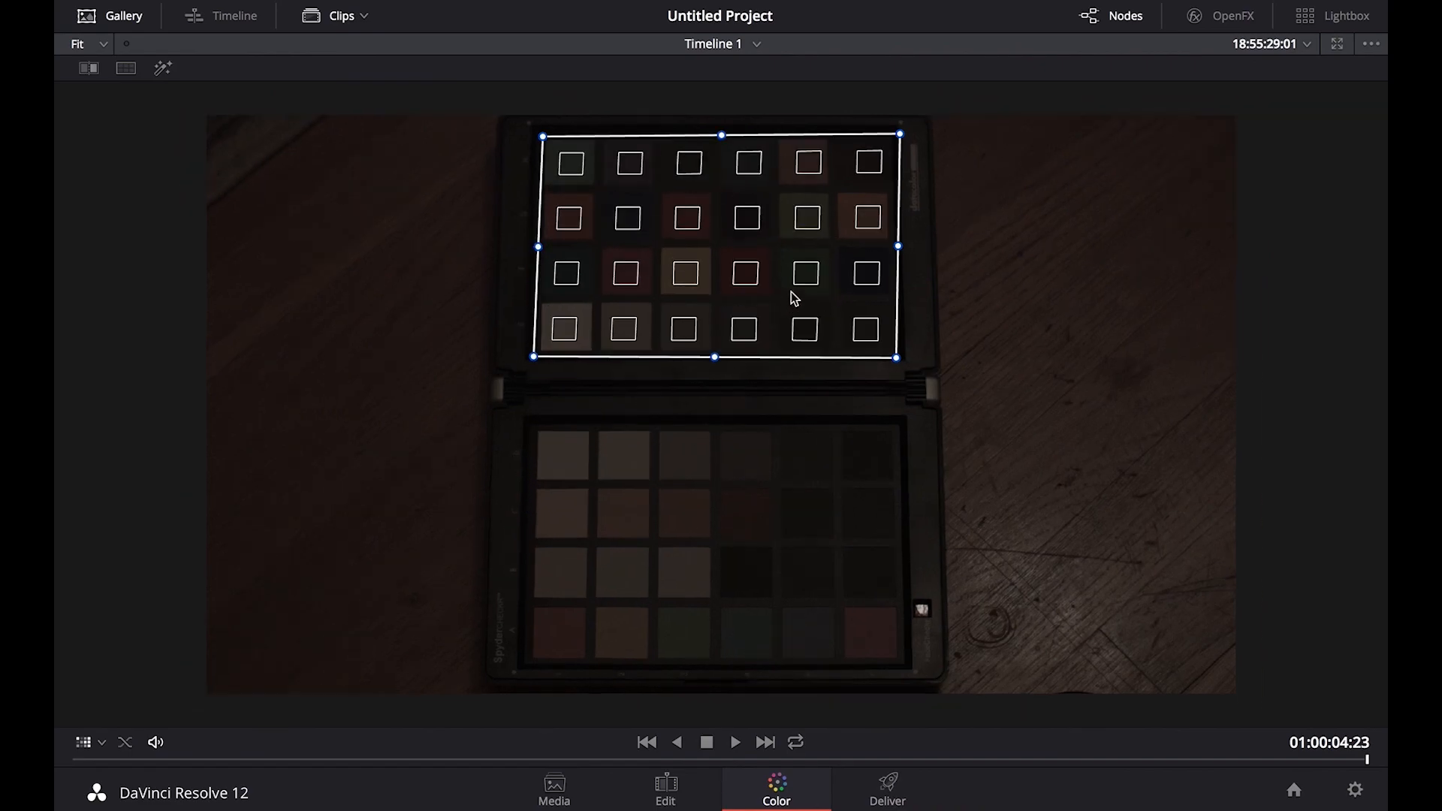
Step: Fine-tune the corners of the chart grid so each sample square is centered on its patch
scroll(792, 296, "up", 2)
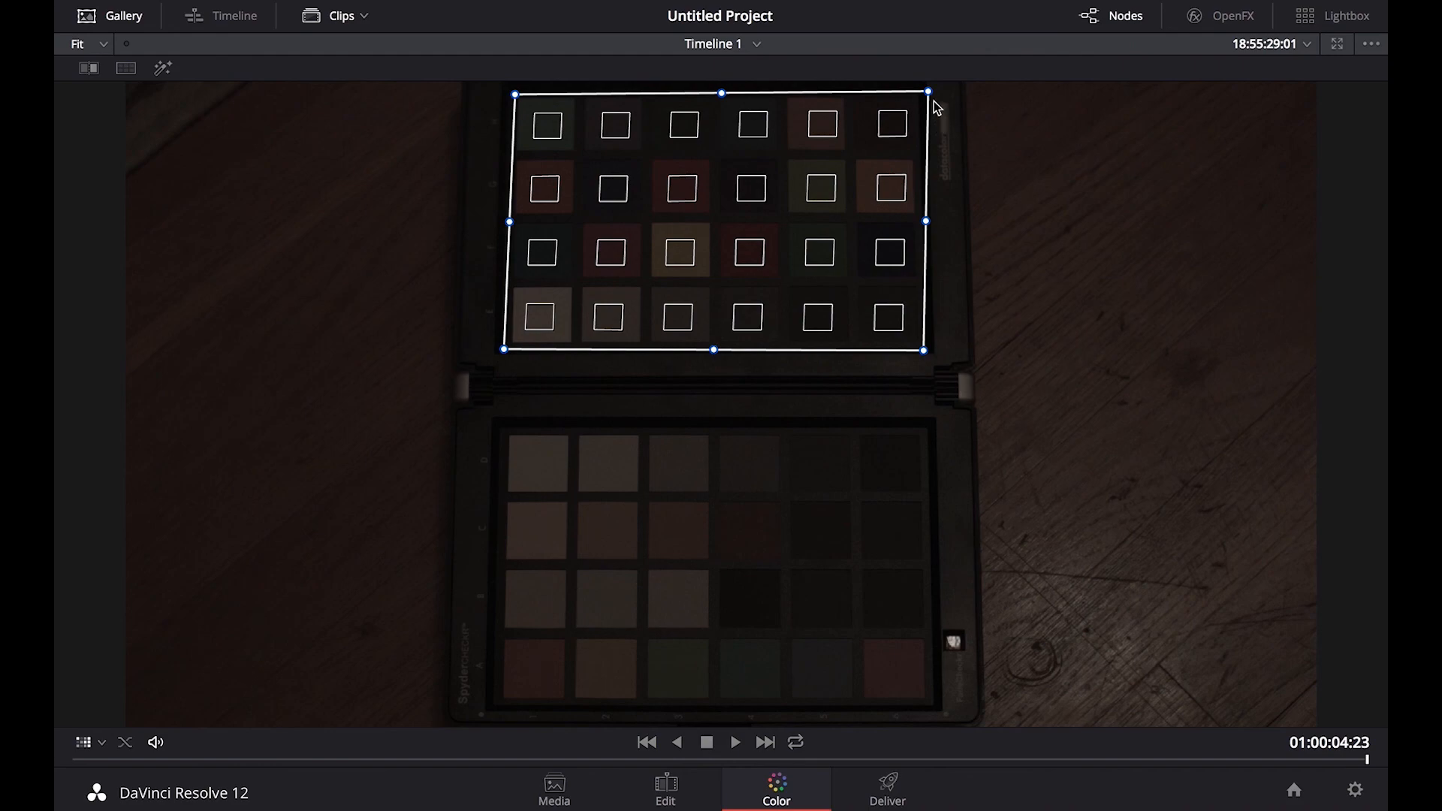
left_click_drag(928, 92, 917, 94)
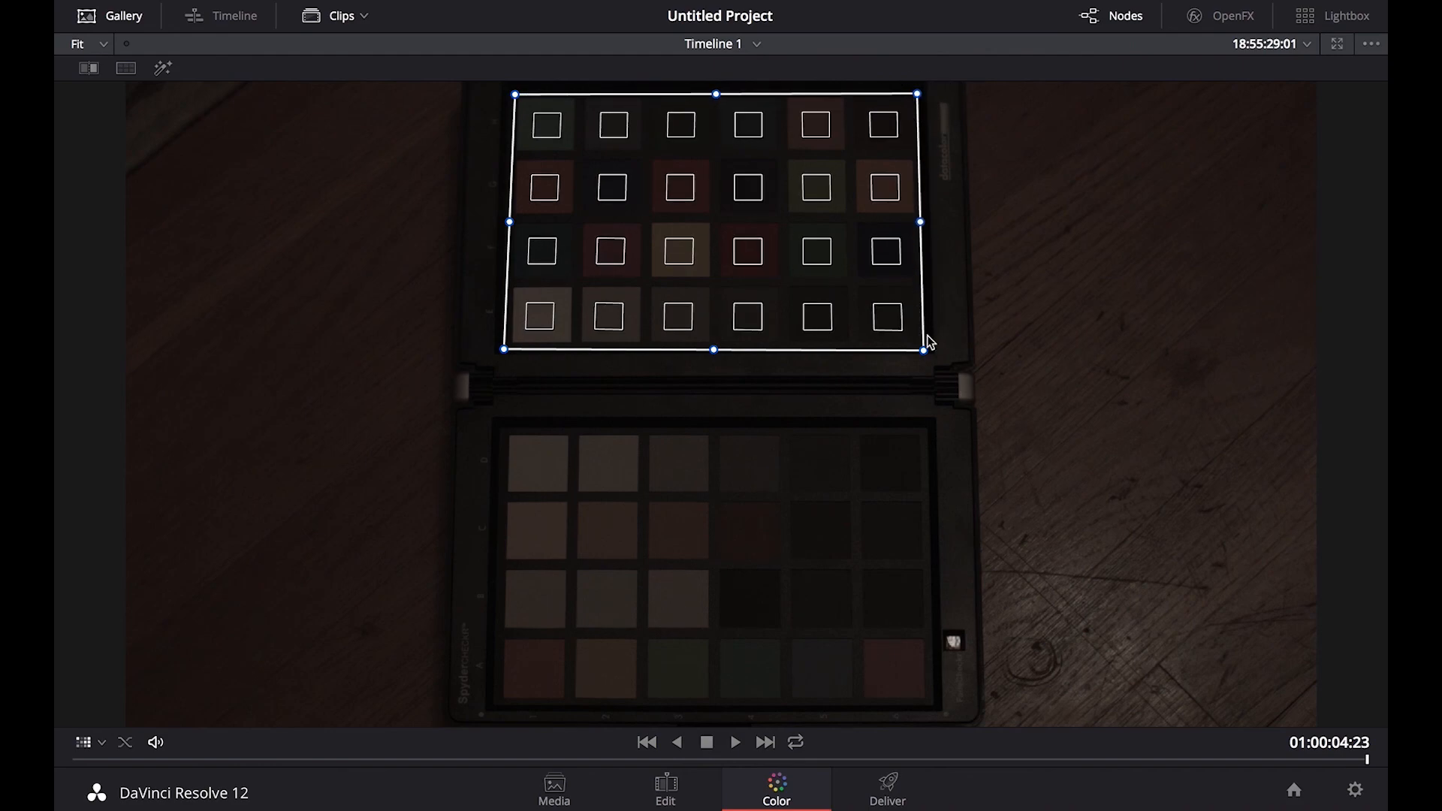
left_click_drag(924, 353, 923, 348)
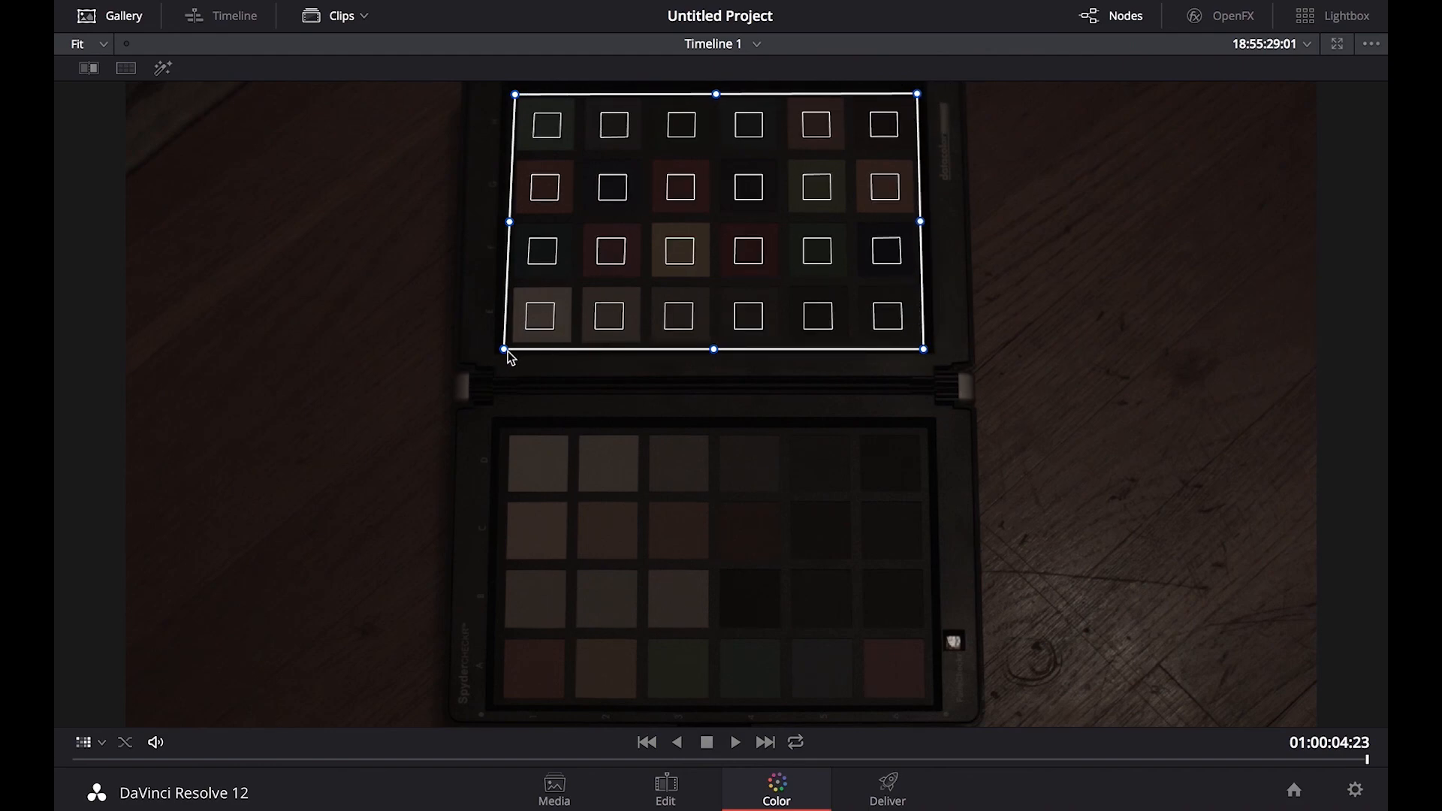
left_click_drag(509, 351, 515, 349)
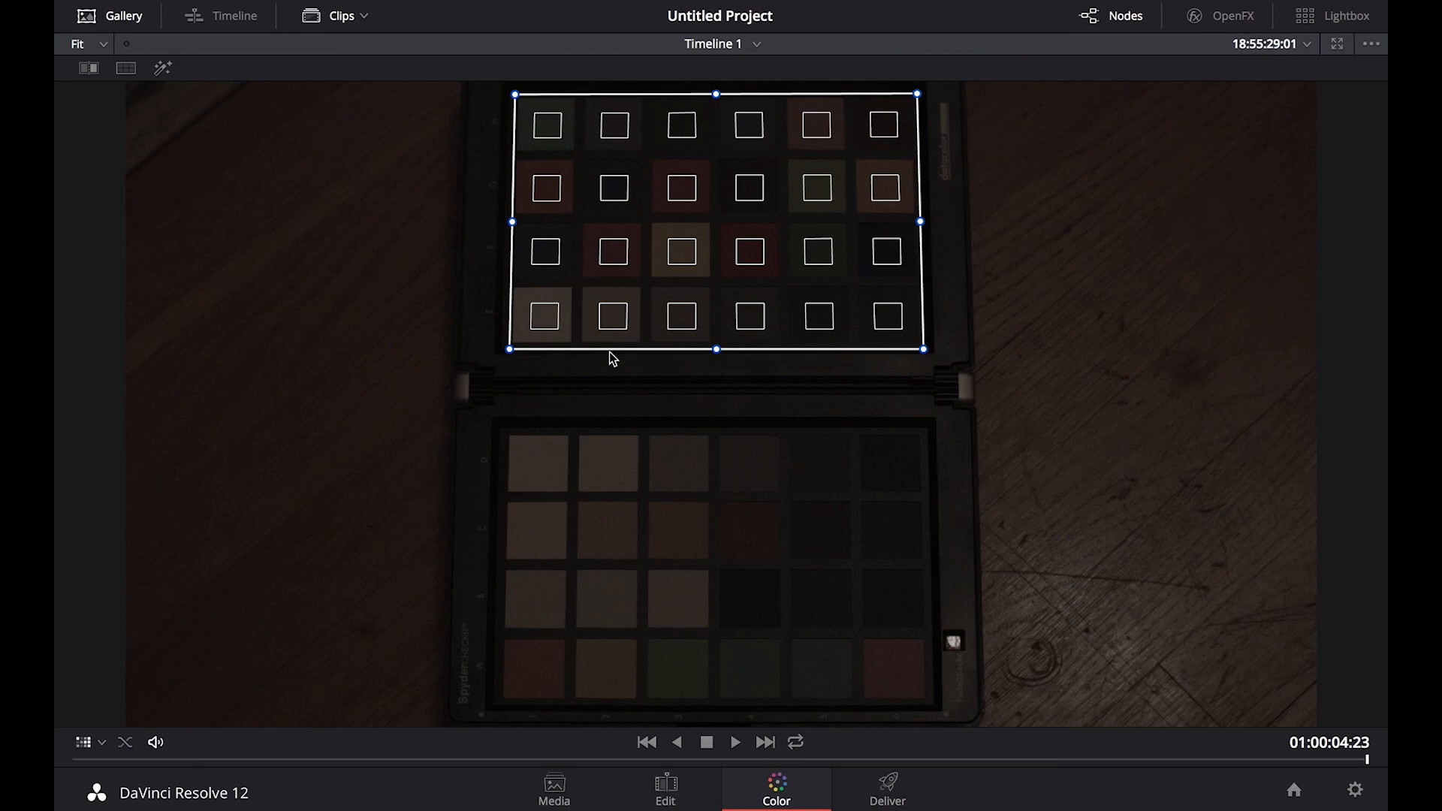
Step: Return to the normal viewer layout, set Source Gamma to BMDFilm and run the color match
key("alt+f")
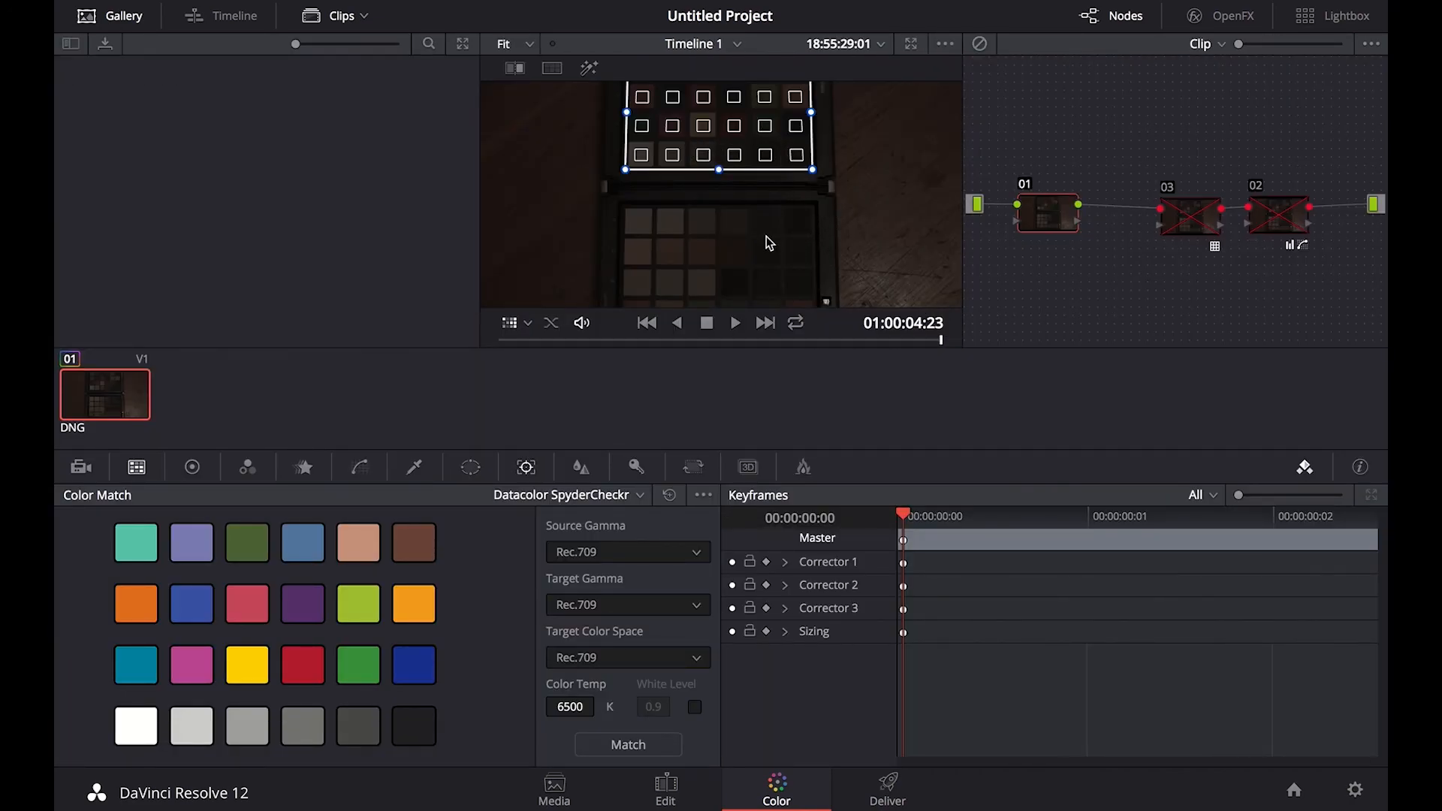
scroll(754, 245, "down", 4)
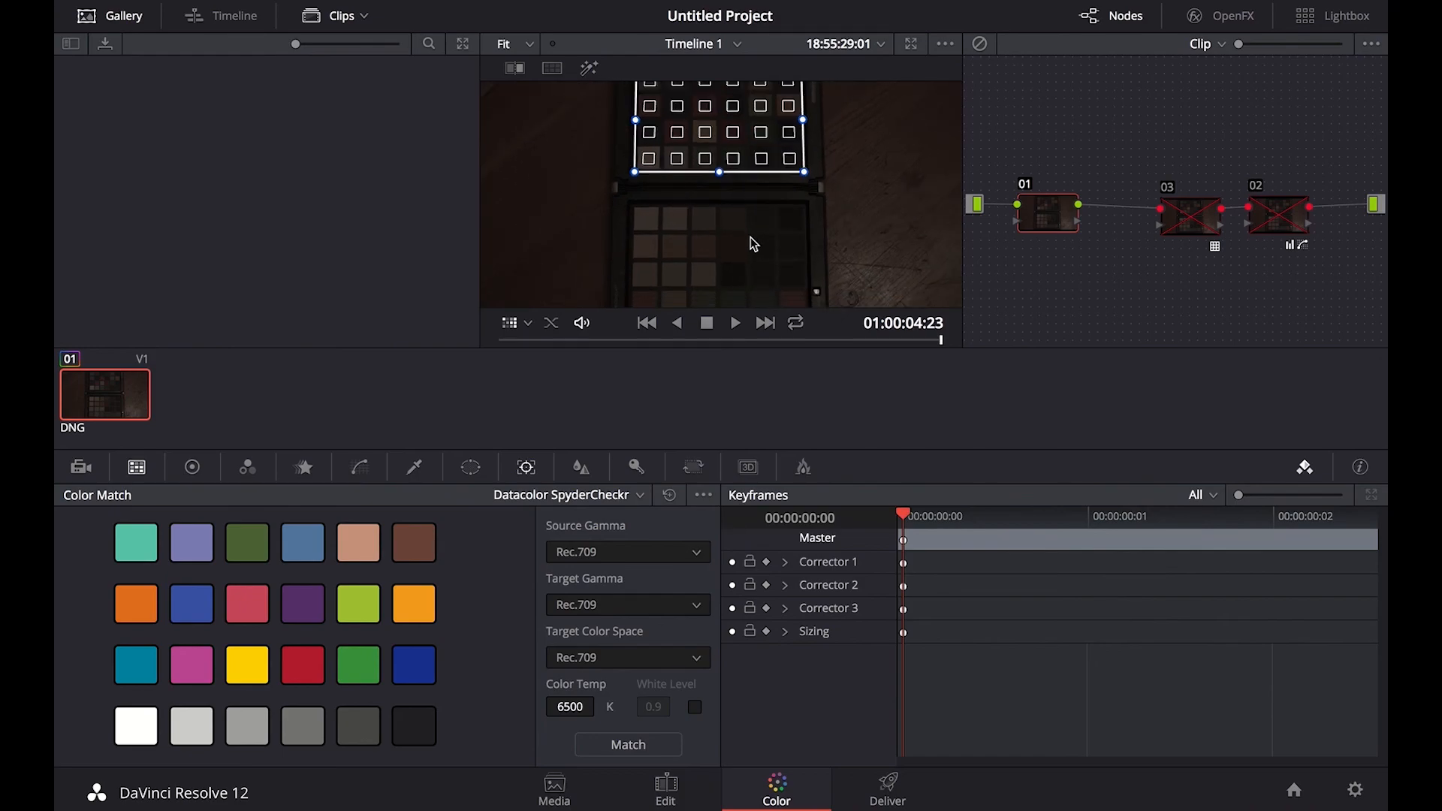
left_click(624, 551)
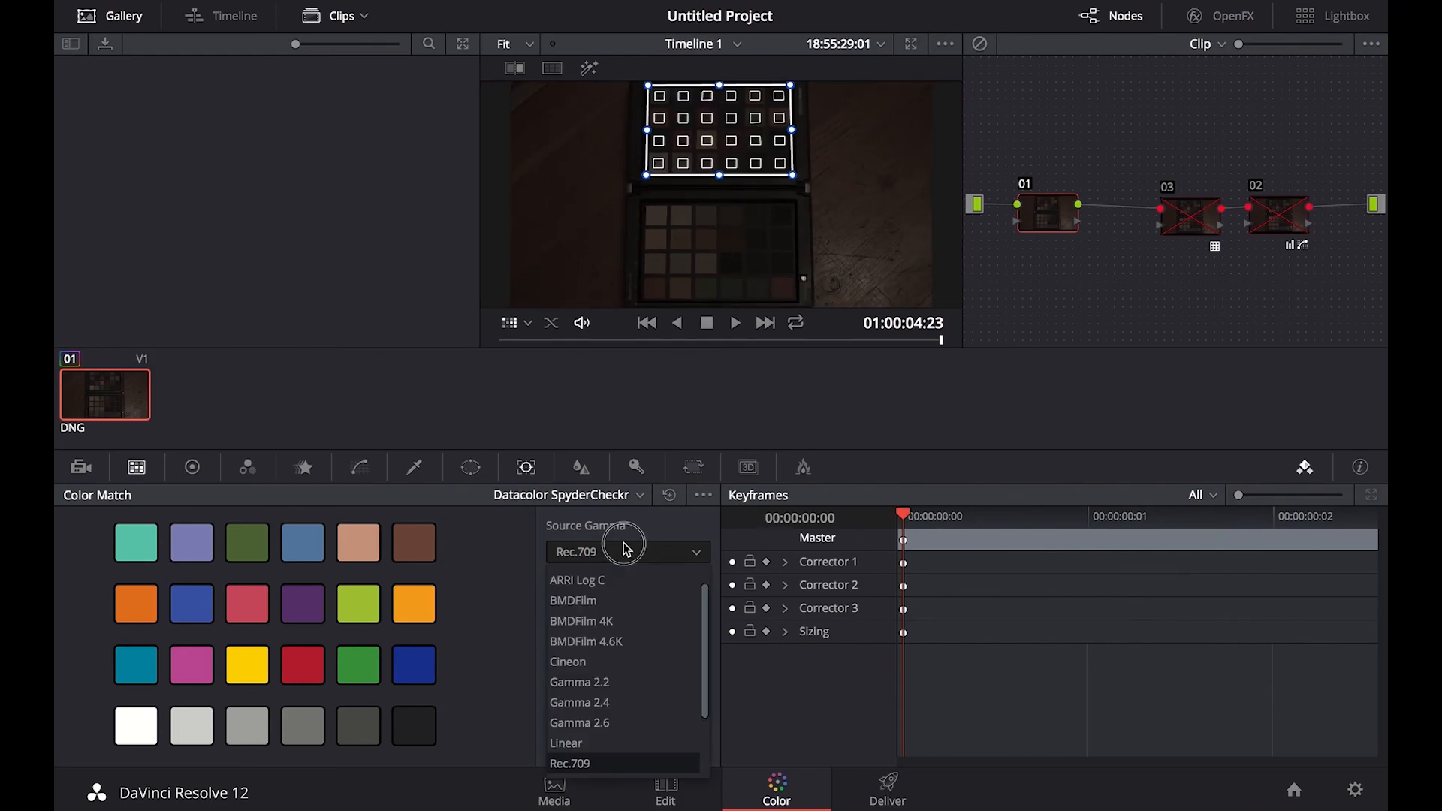
left_click(603, 600)
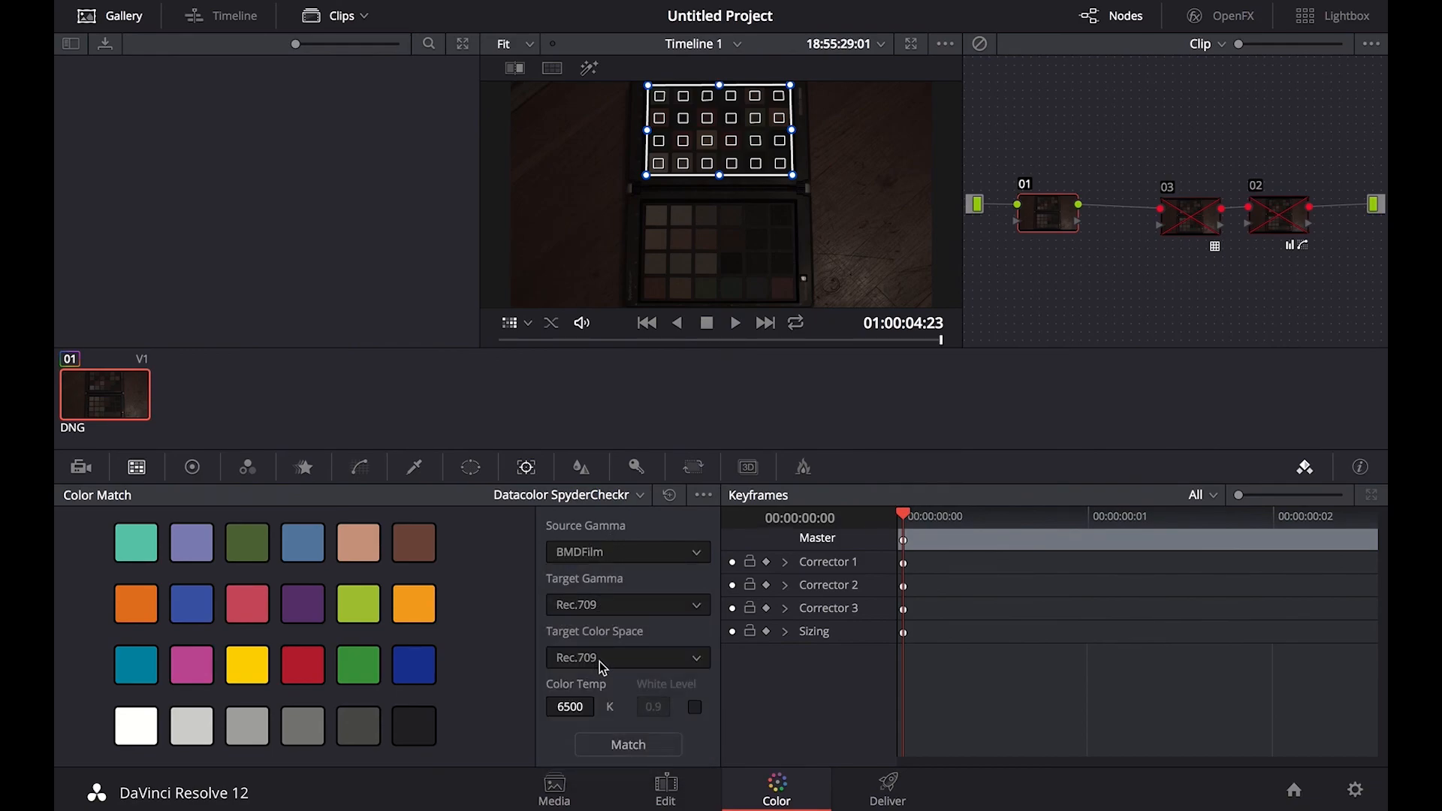
left_click(623, 746)
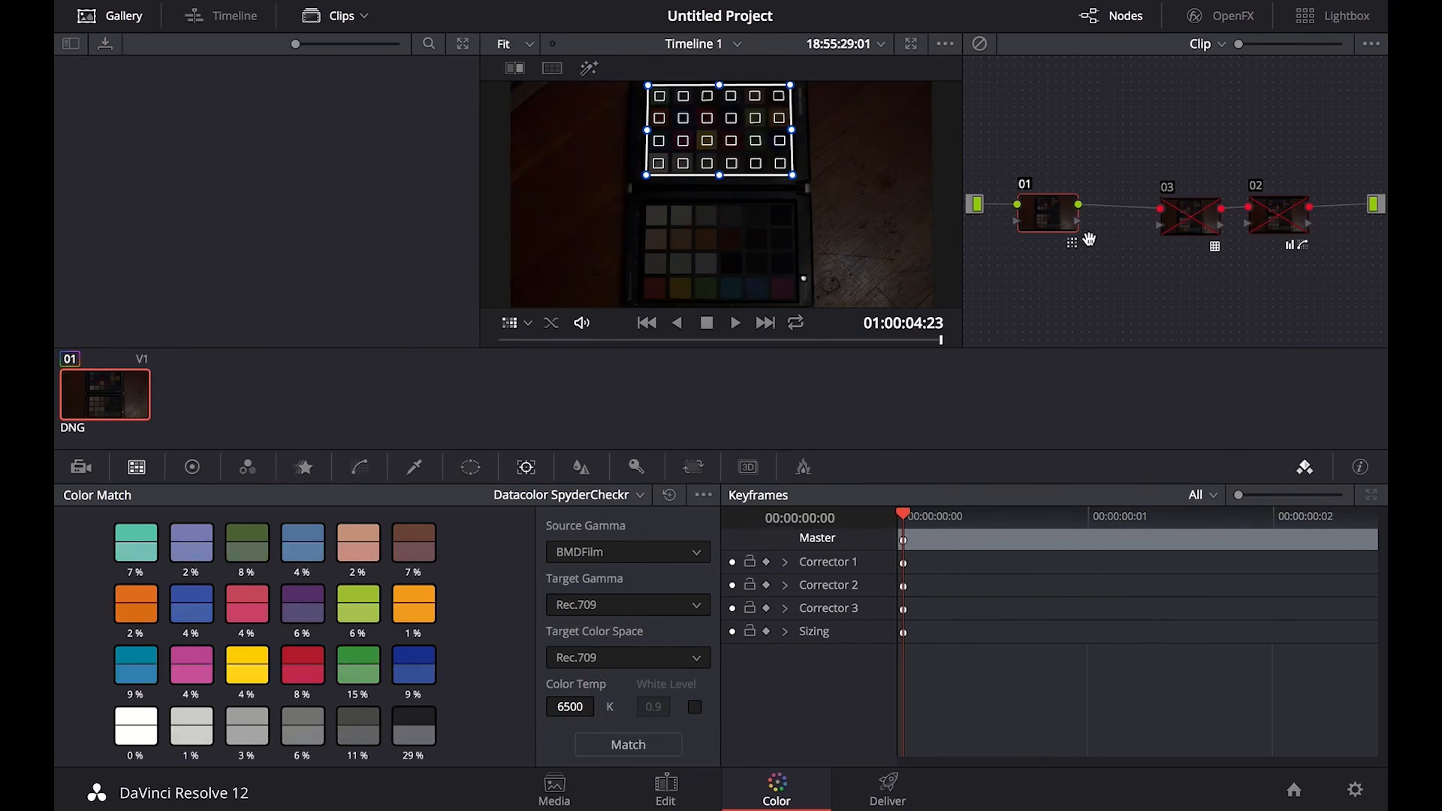
Step: Enable node 02 and lower its Gain to 2.75 to bring the overexposed image down
left_click(1281, 221)
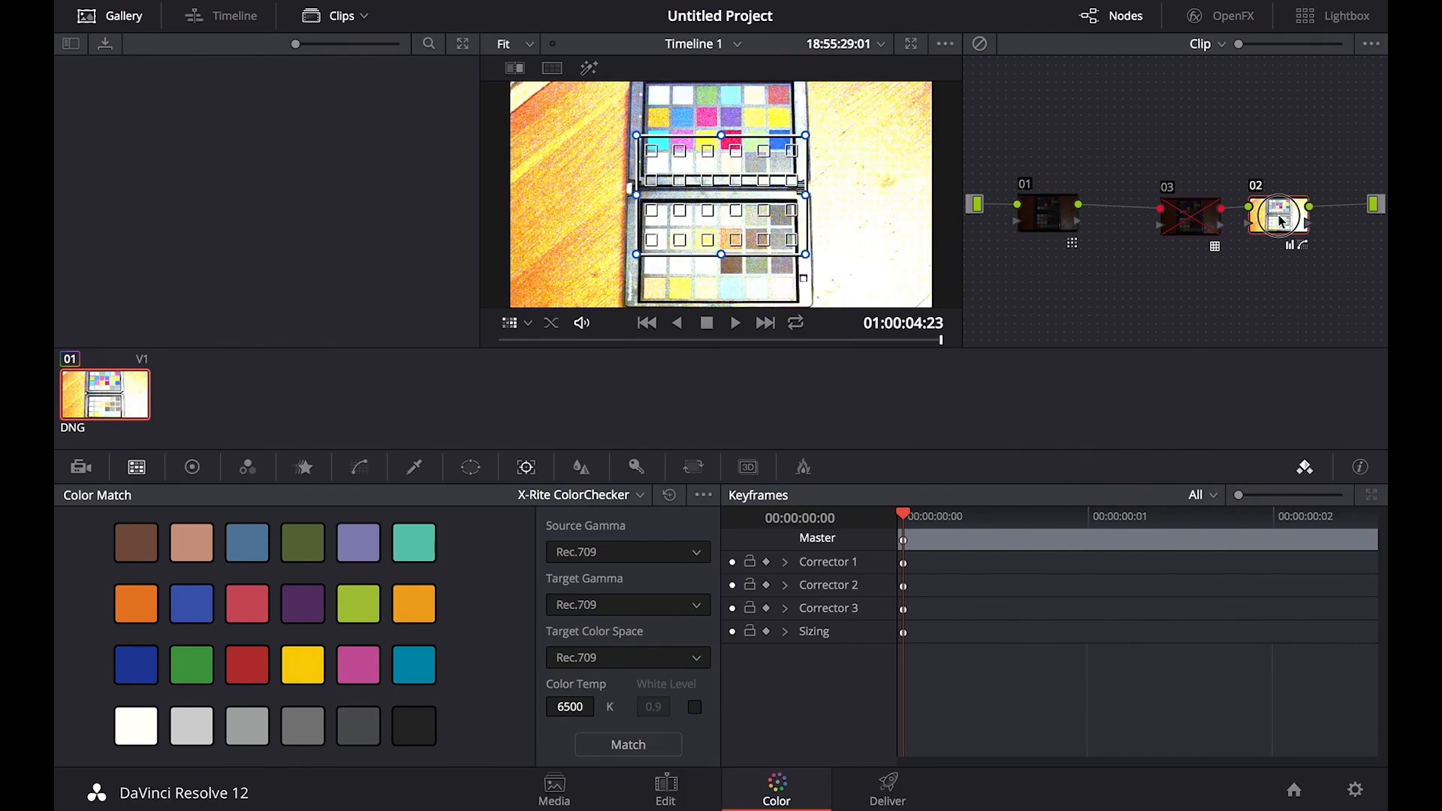
left_click(194, 469)
left_click_drag(517, 687, 430, 671)
left_click_drag(522, 693, 836, 686)
left_click(536, 524)
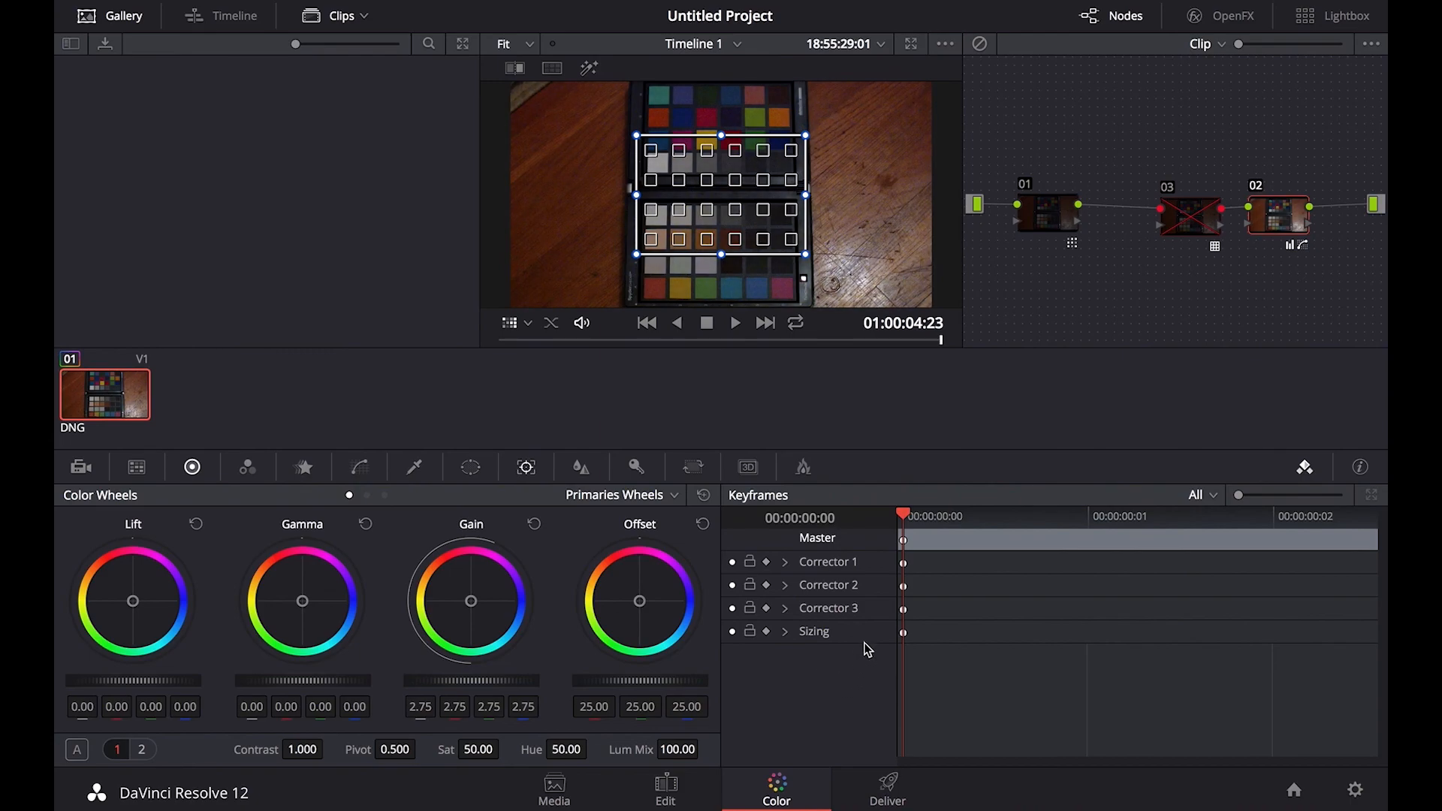
Step: Turn off the color chart overlay and toggle node 01 off and on to compare the color match
left_click(509, 324)
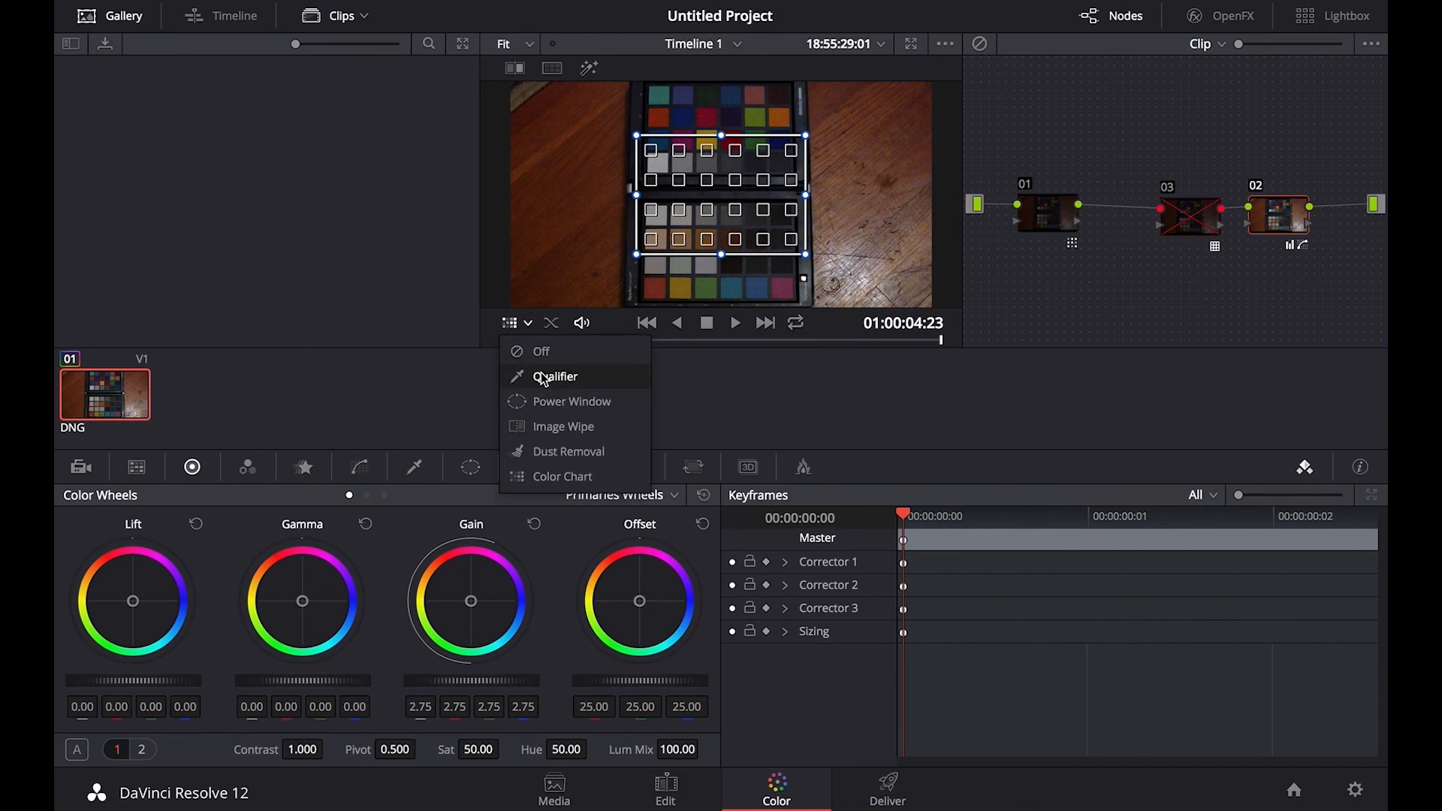
left_click(543, 353)
left_click(1049, 224)
key("ctrl+d")
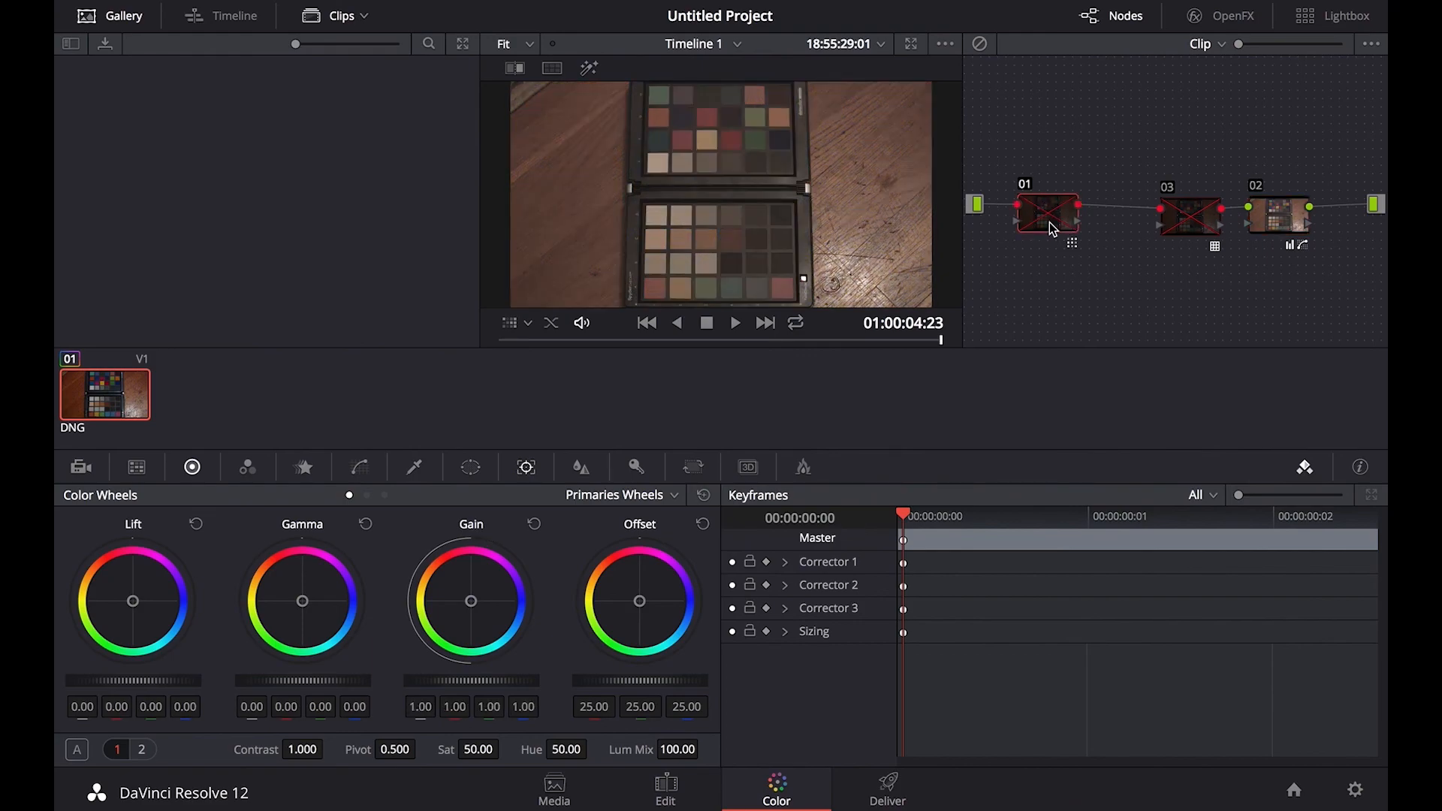
key("ctrl+d")
Step: Disable node 01, reposition node 03 and toggle it on and off to compare its effect
mouse_move(1197, 222)
left_mouse_down()
mouse_move(1149, 220)
mouse_move(1161, 206)
mouse_move(1175, 222)
left_mouse_up()
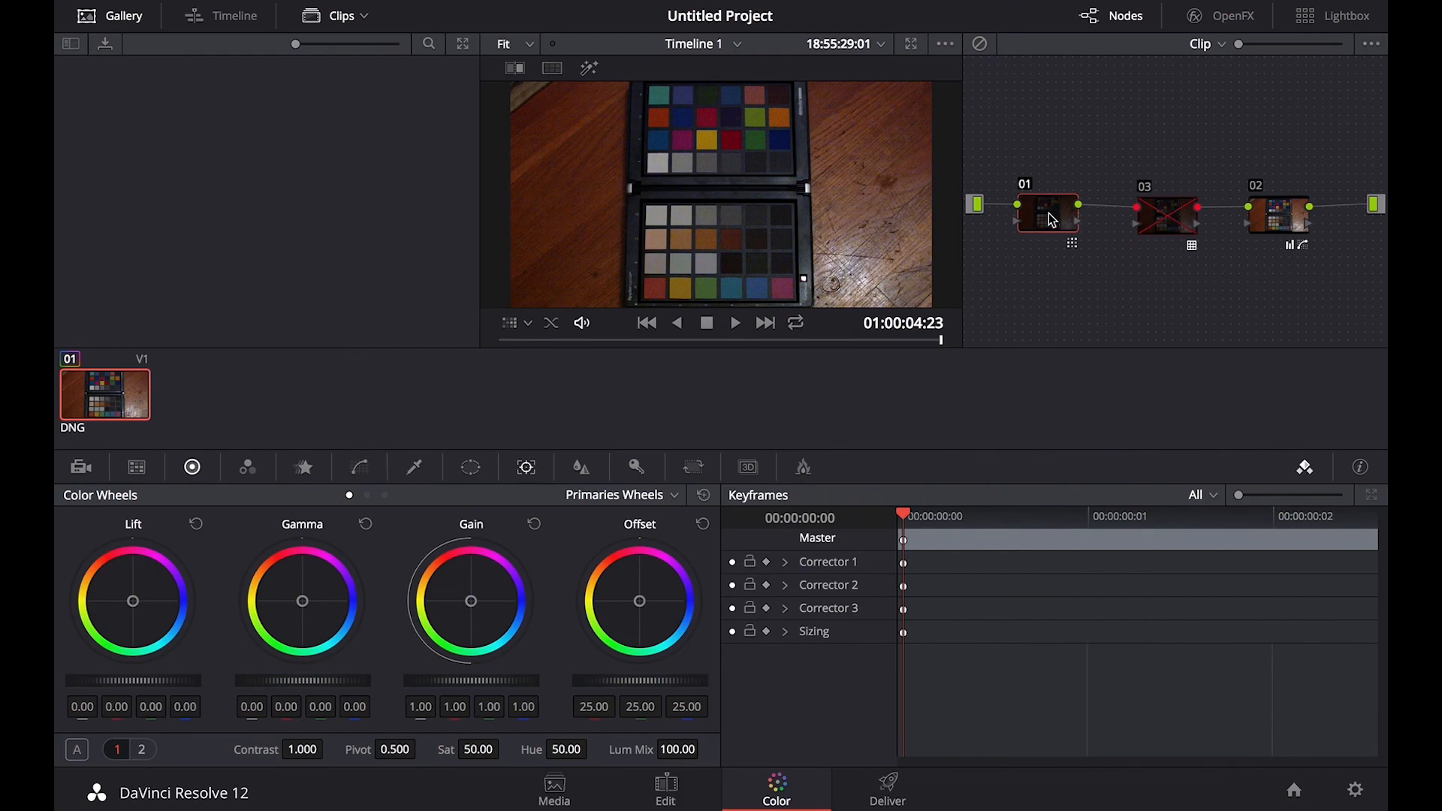
key("ctrl+d")
left_click(1161, 219)
key("ctrl+d")
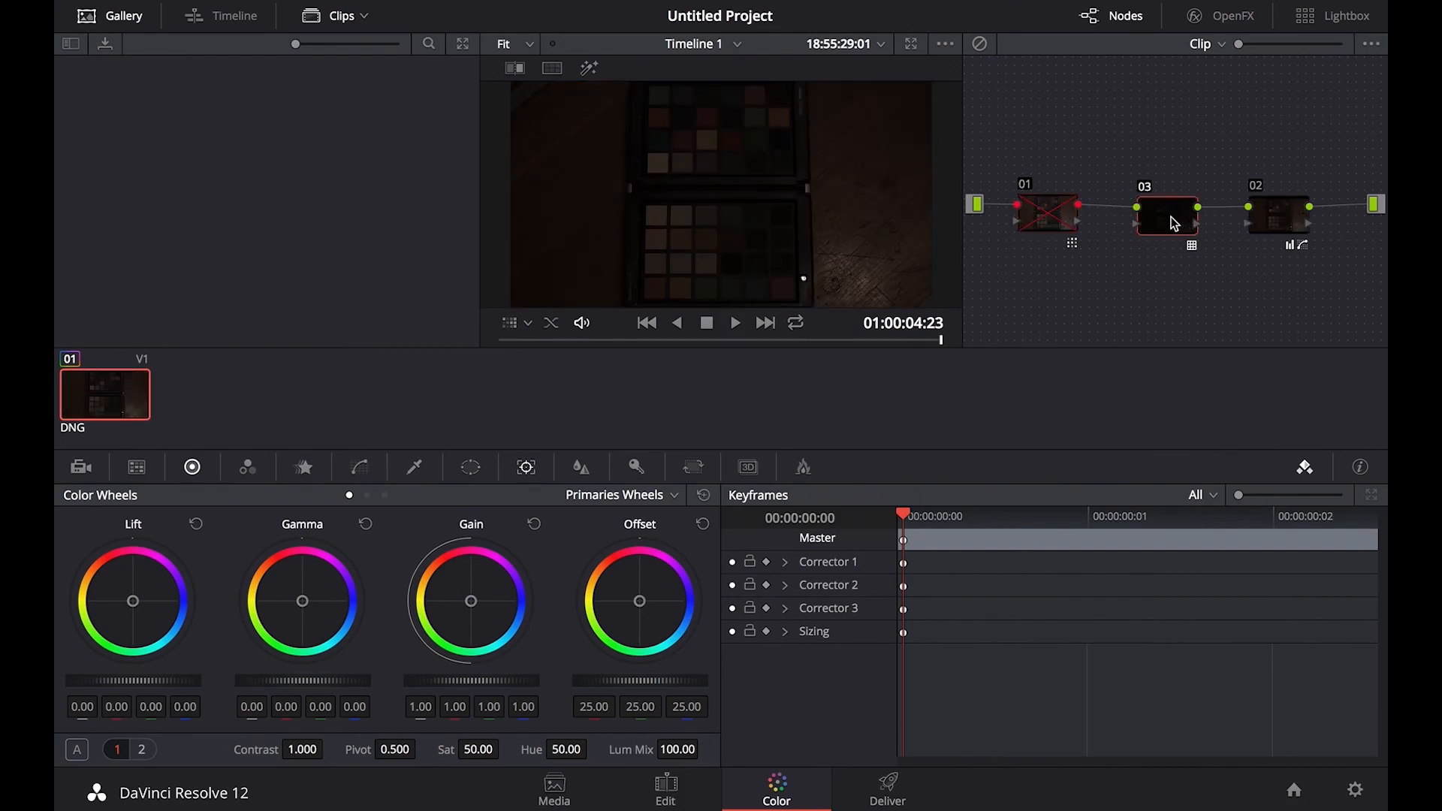
key("ctrl+d")
left_click_drag(1174, 224, 1186, 220)
Step: Add a serial node after node 01 and shift nodes 02 and 03 along the chain to make room
left_click(1059, 219)
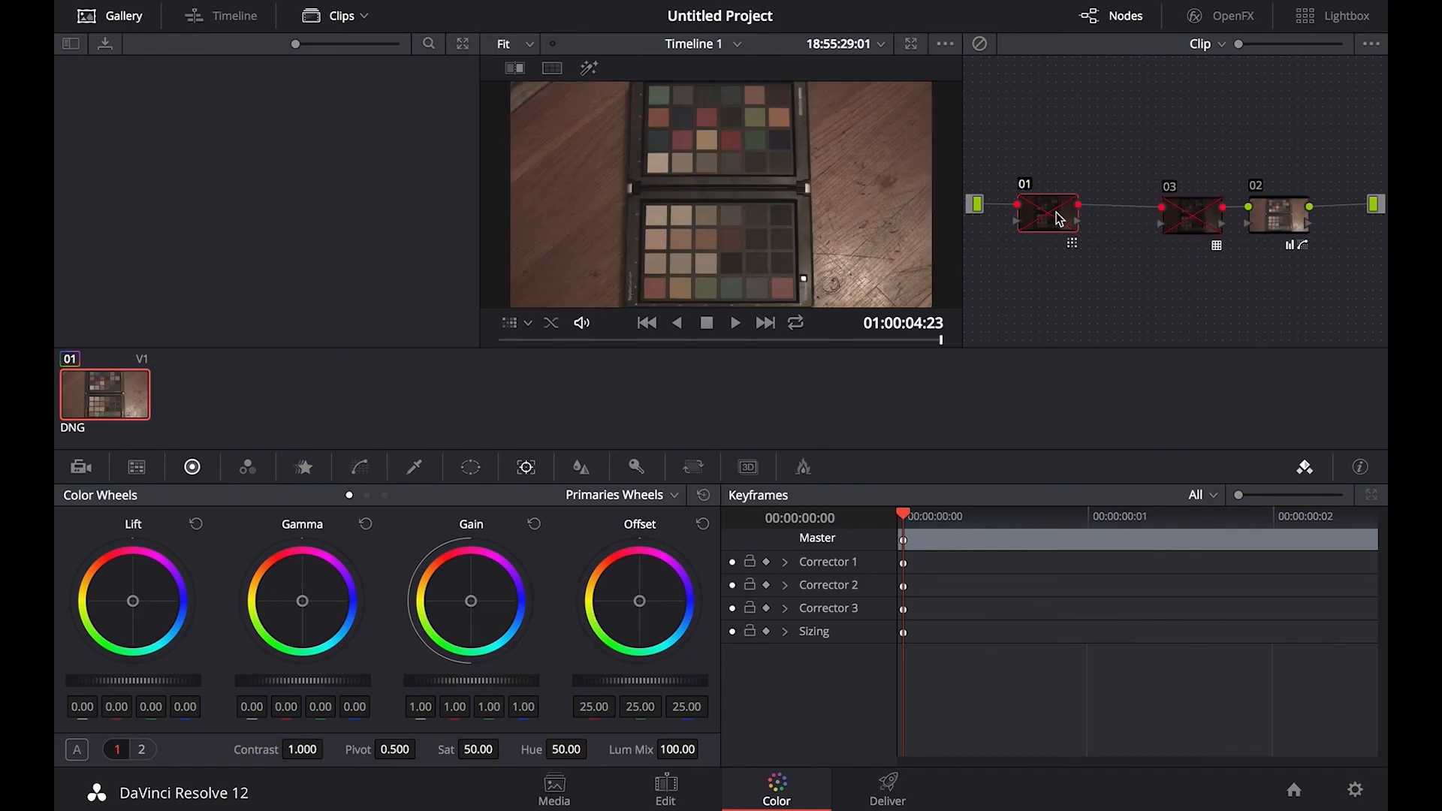
key("alt+s")
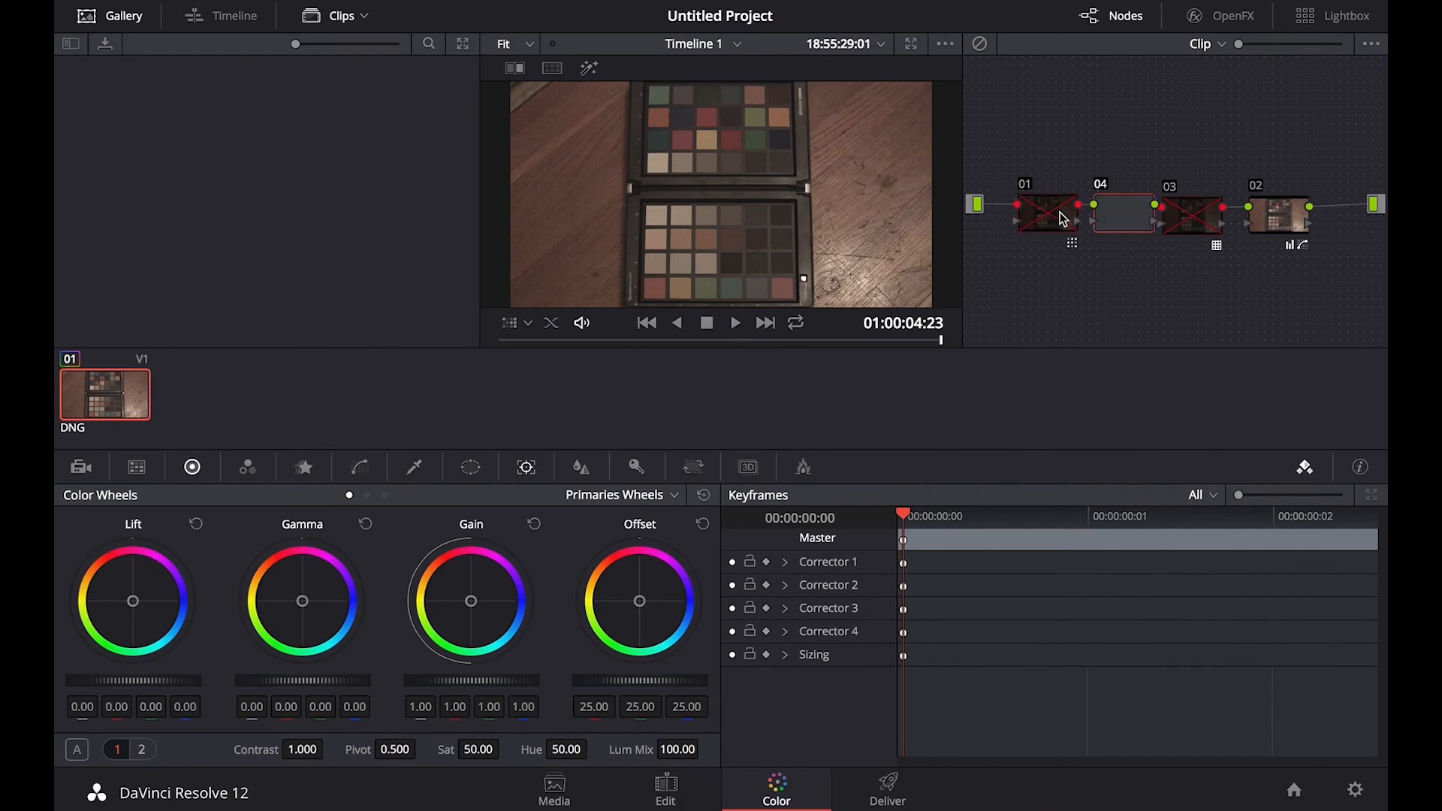
left_click_drag(1275, 220, 1294, 220)
left_click_drag(1192, 221, 1209, 222)
Step: Apply the Blackmagic Cinema Camera Film to Rec709 3D LUT to node 04, then disable the node for comparison
right_click(1122, 223)
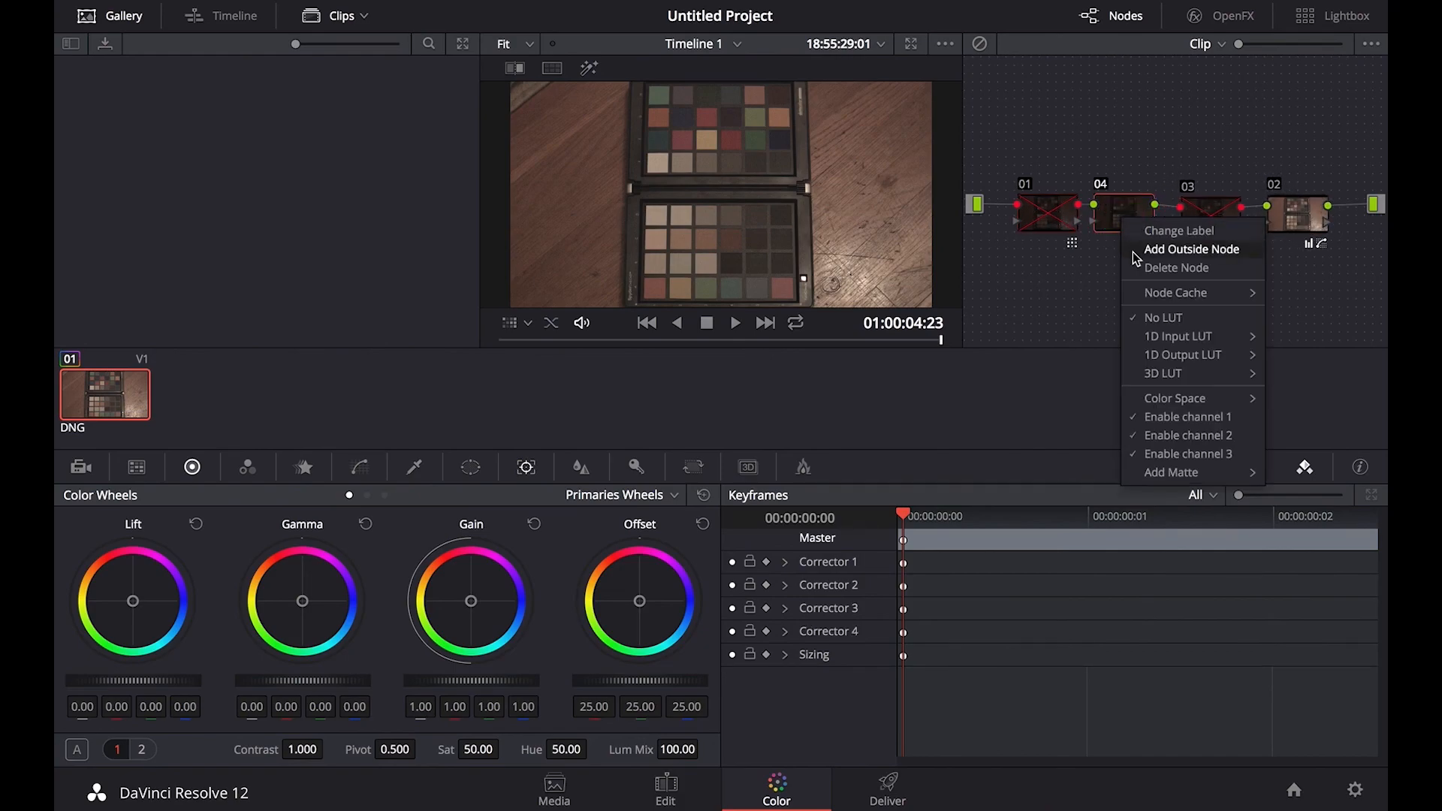
mouse_move(1160, 374)
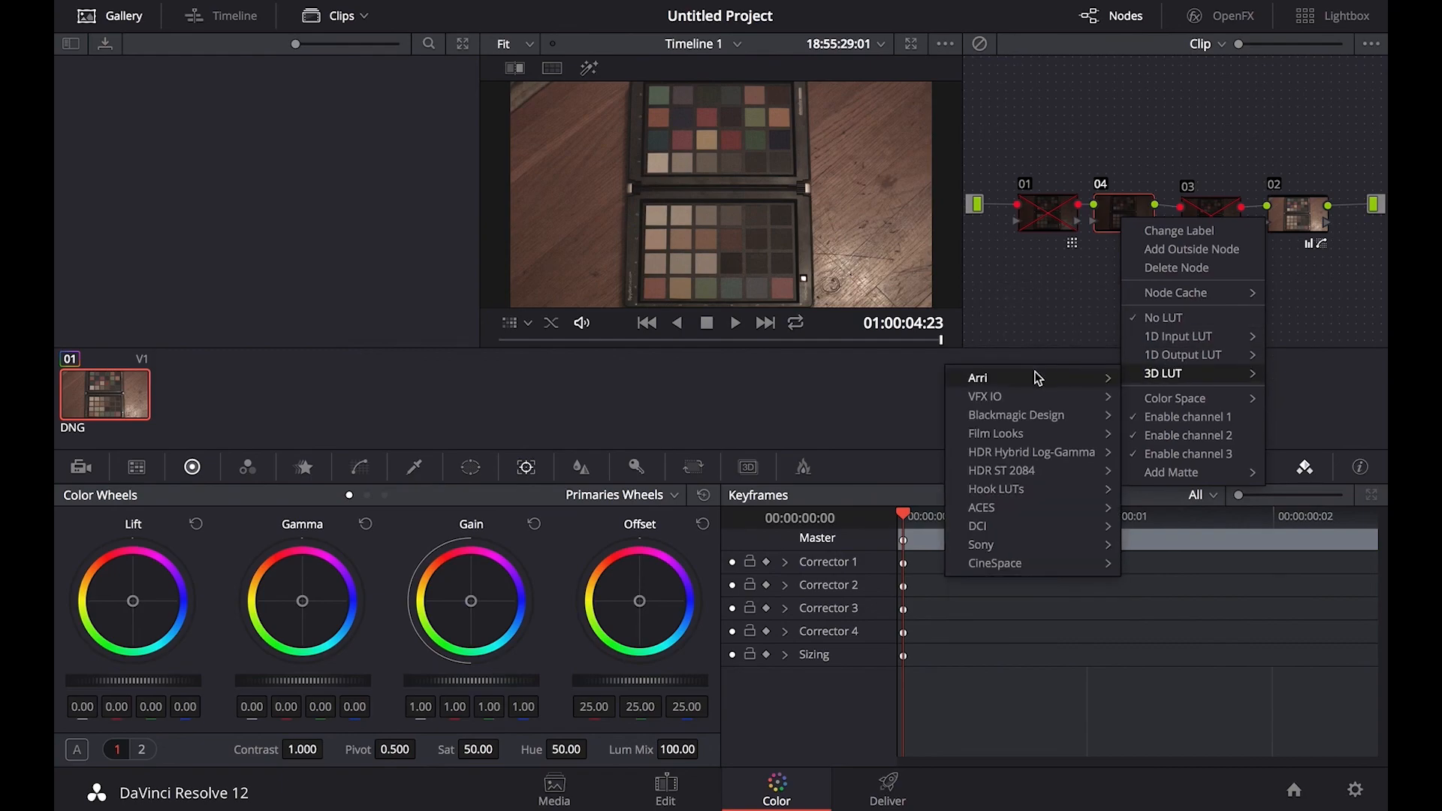
mouse_move(1031, 421)
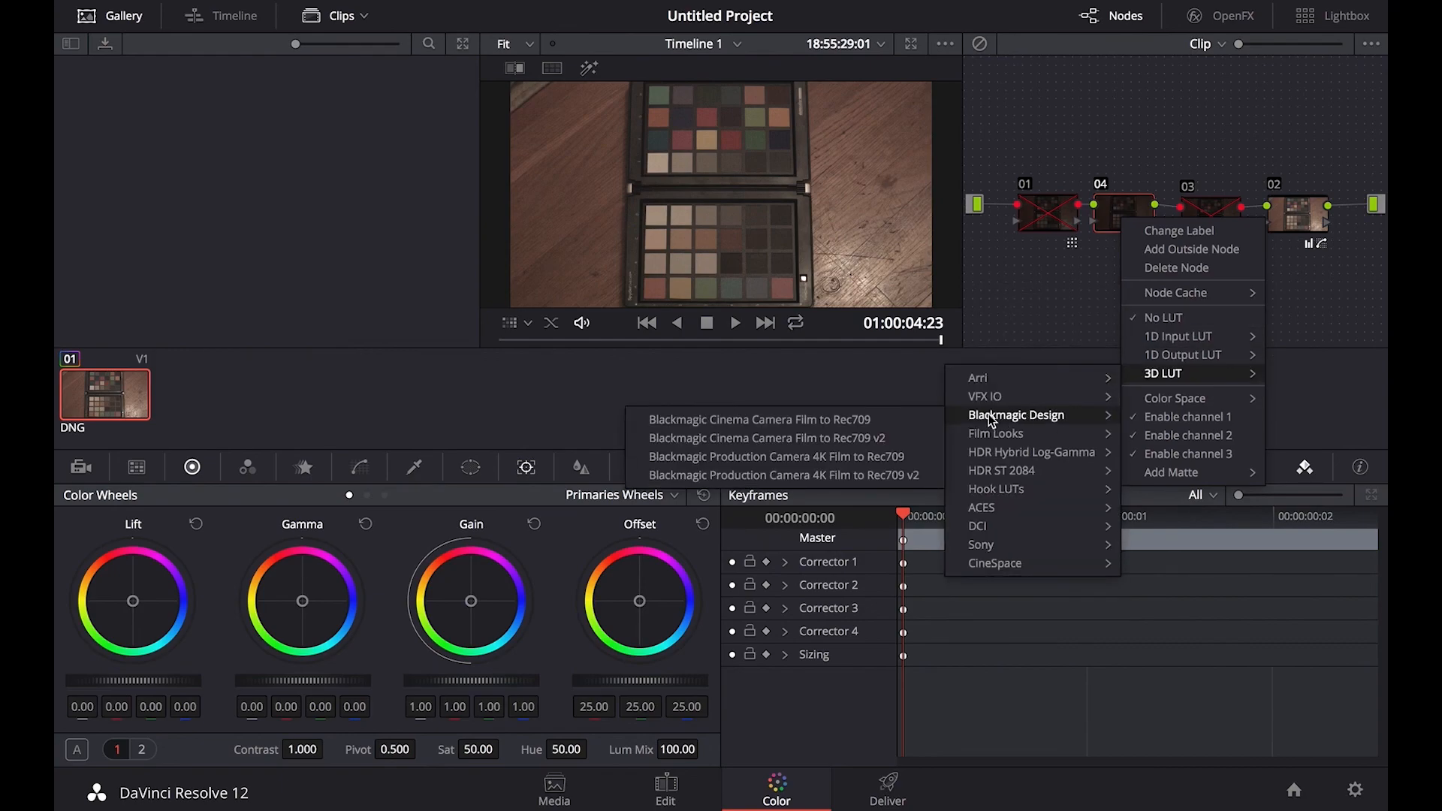
left_click(826, 420)
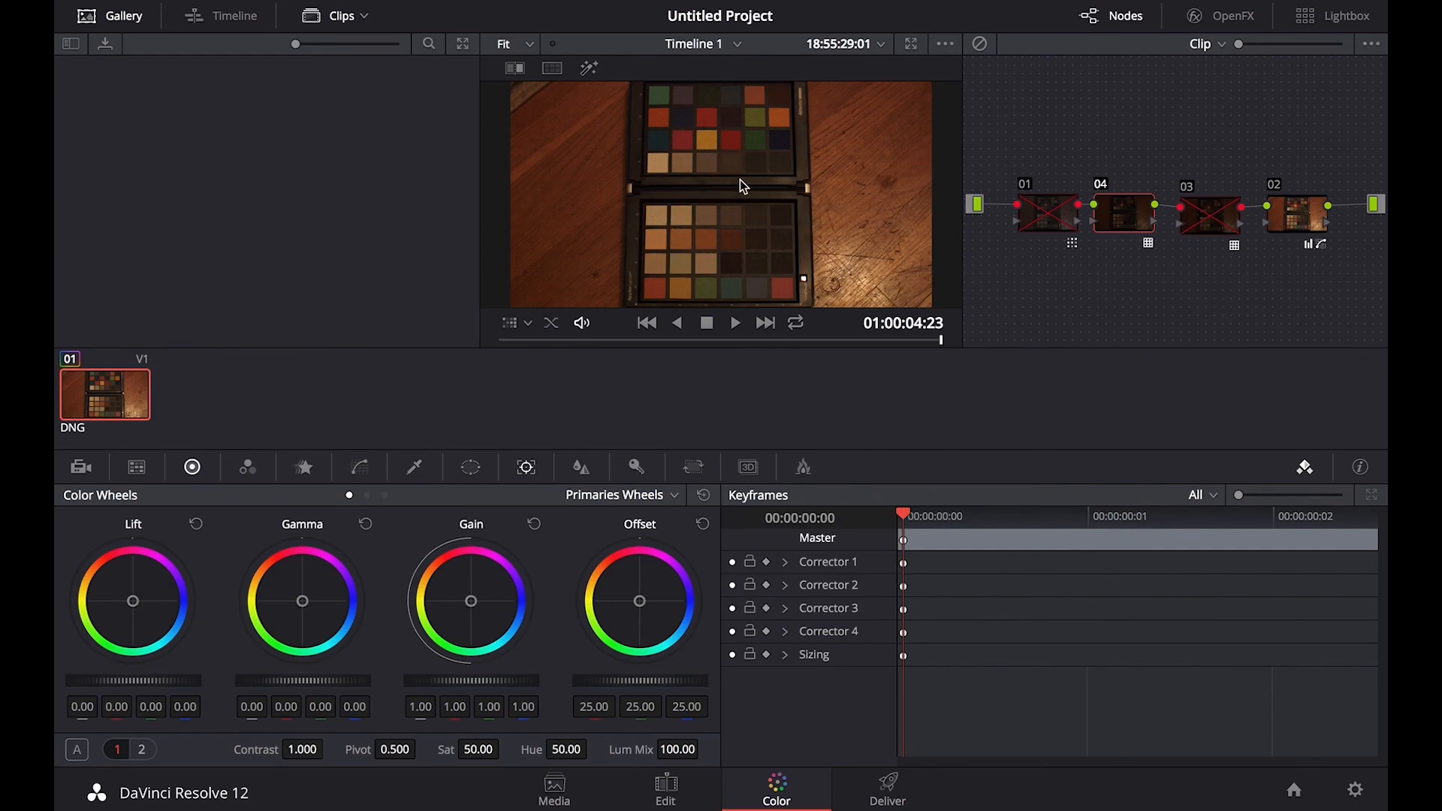
key("ctrl+d")
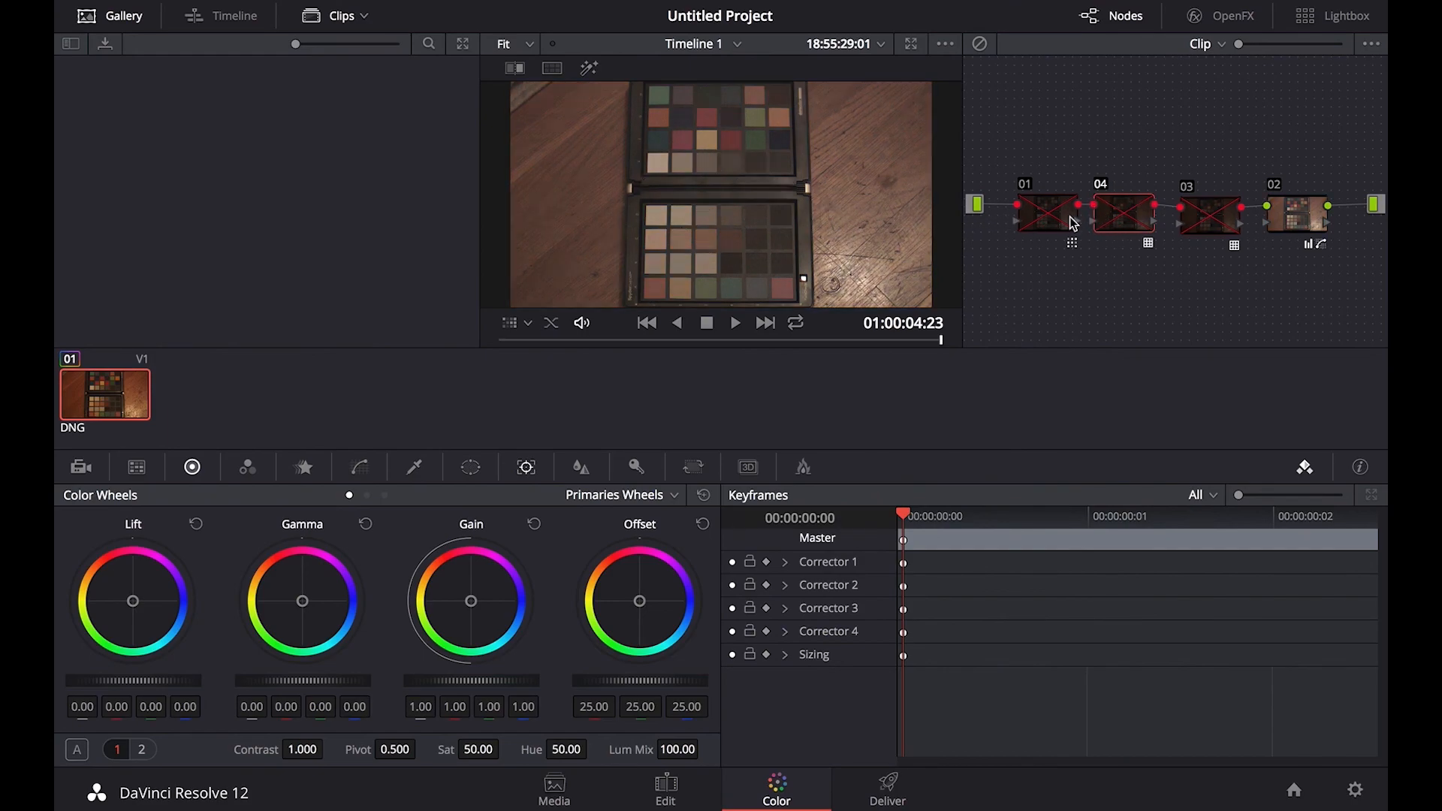
Step: Enable node 01 and show its Datacolor SpyderCheckr color match settings
key("ctrl+d")
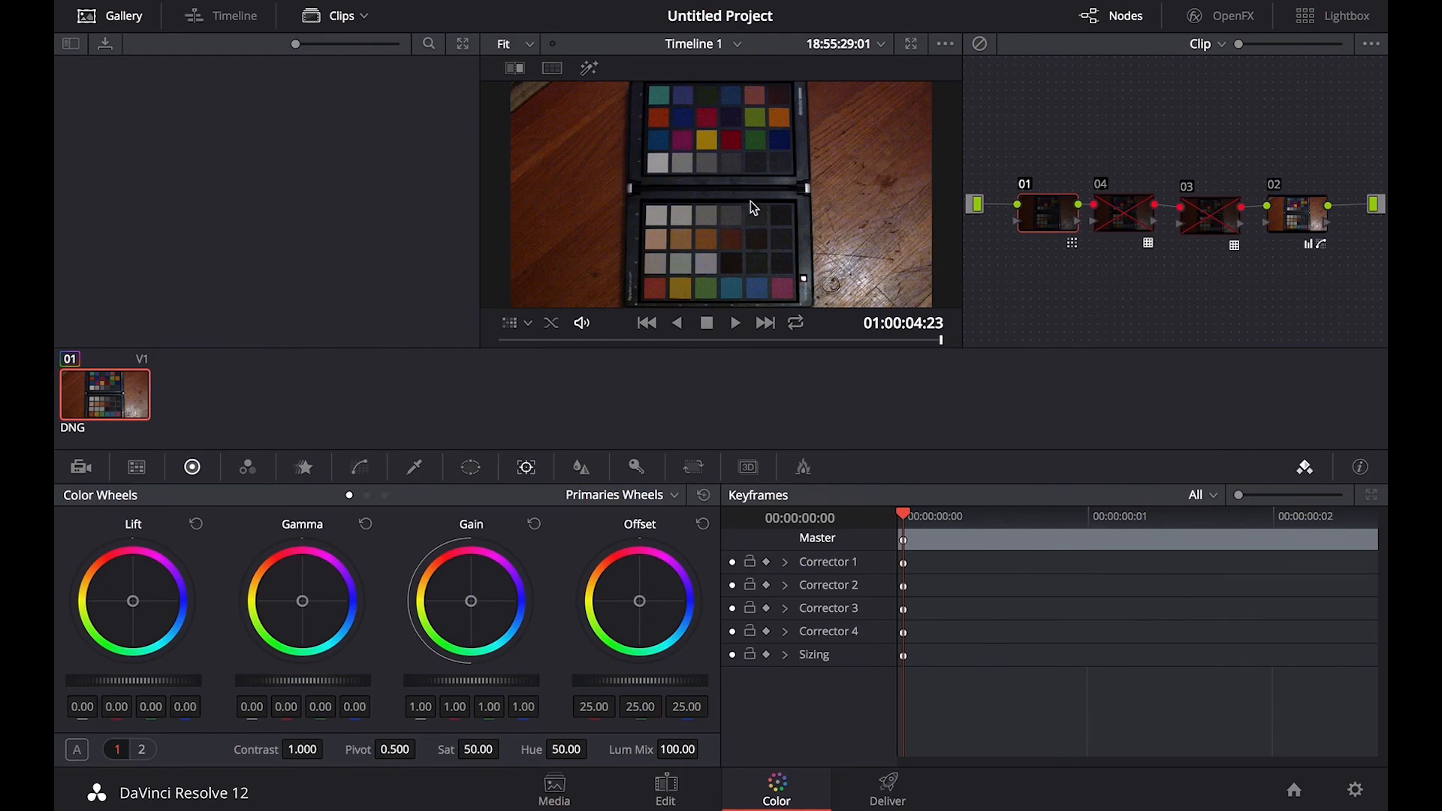
left_click_drag(1055, 216, 1049, 216)
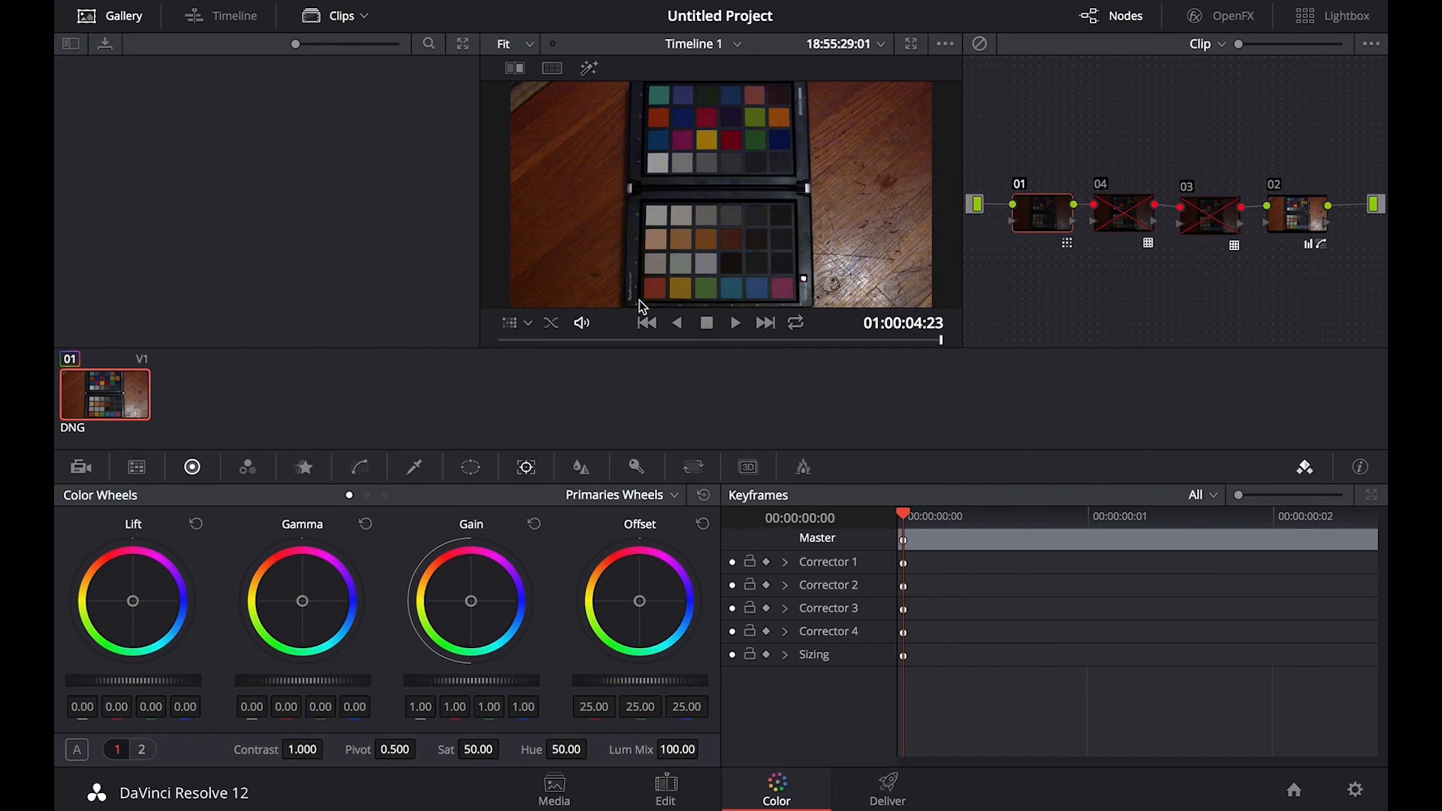
left_click(1224, 228)
left_click(1043, 228)
left_click(138, 468)
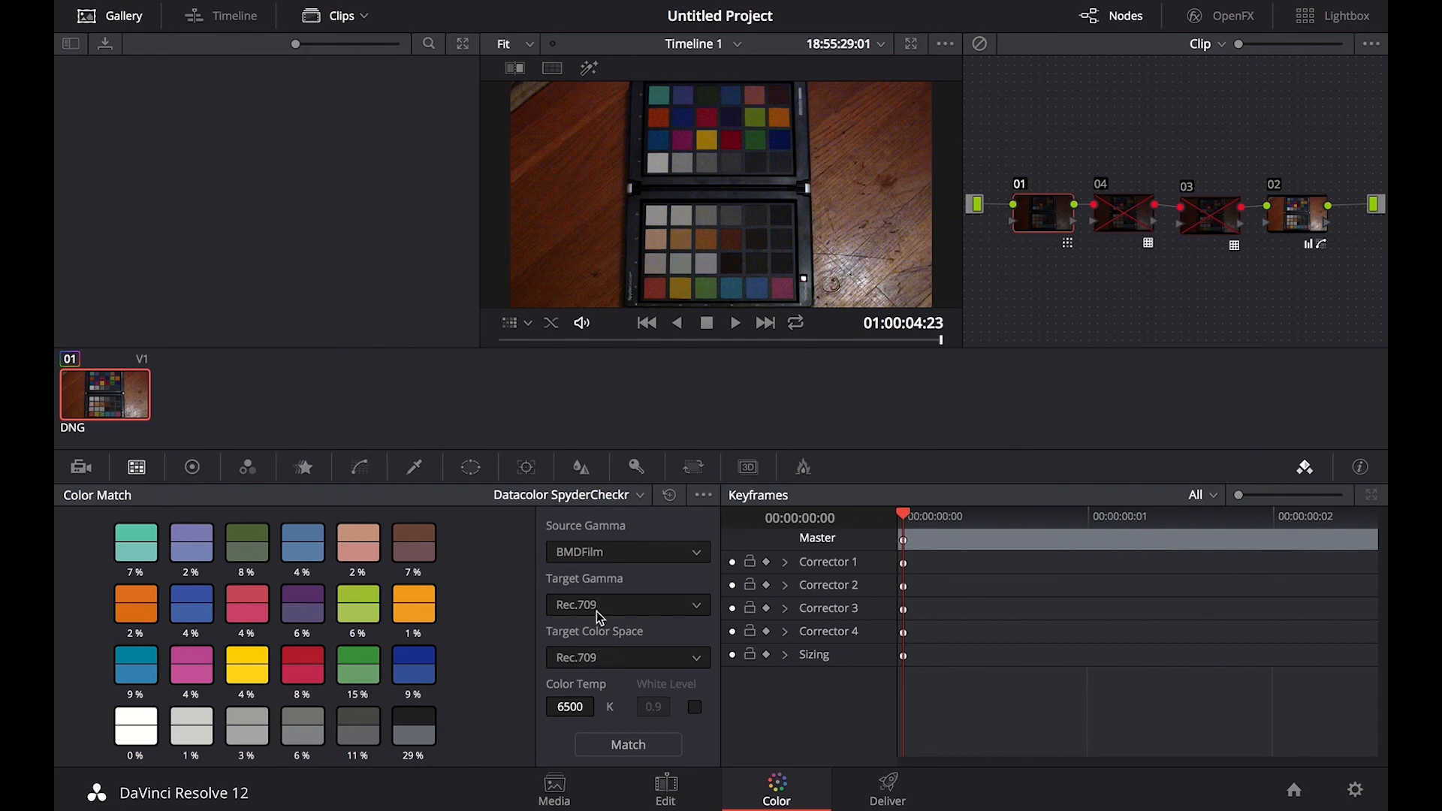
Step: Check which VFX IO 3D LUT is assigned to node 03 and enable the node
left_click_drag(1111, 211, 1113, 213)
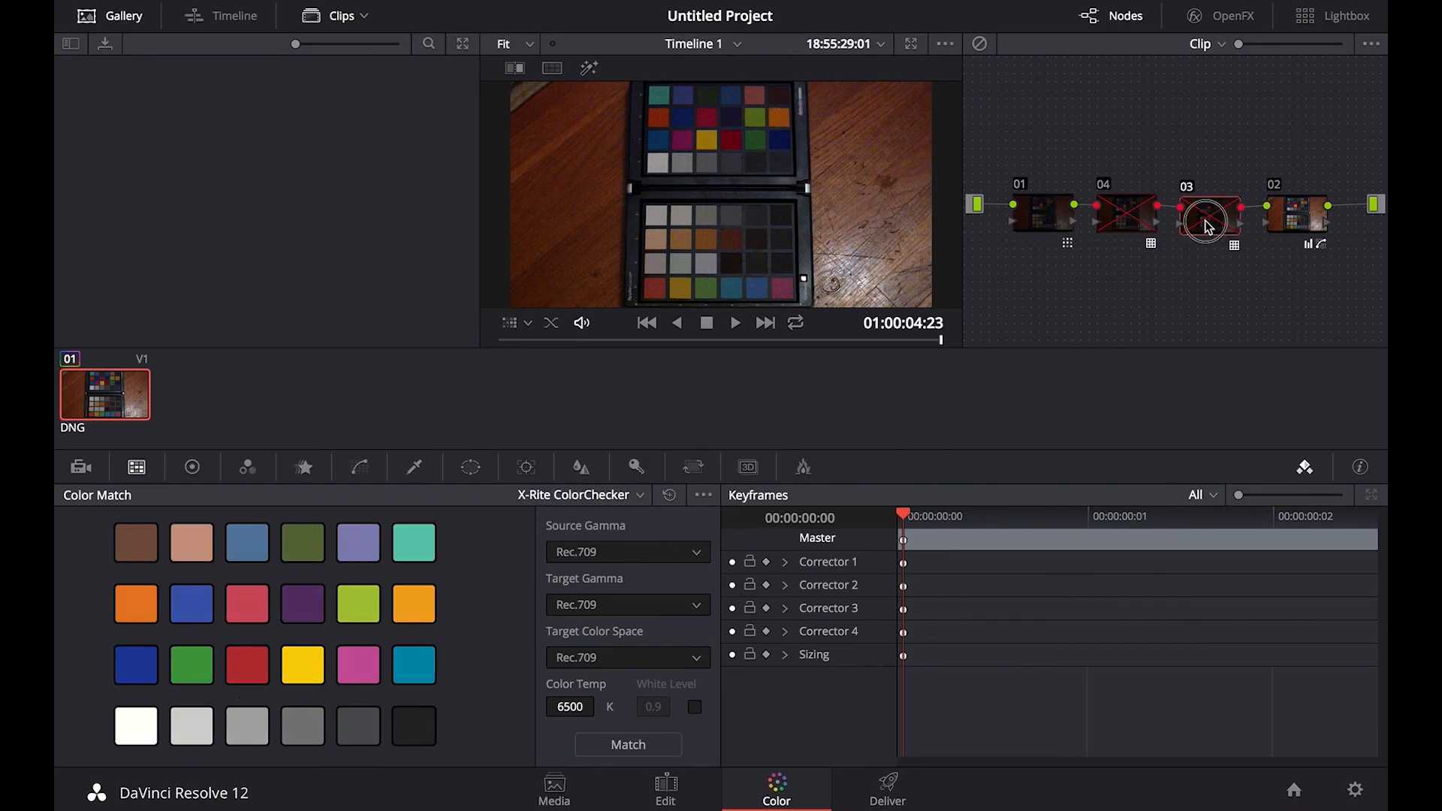
left_click_drag(1205, 224, 1212, 207)
right_click(1212, 207)
mouse_move(1262, 359)
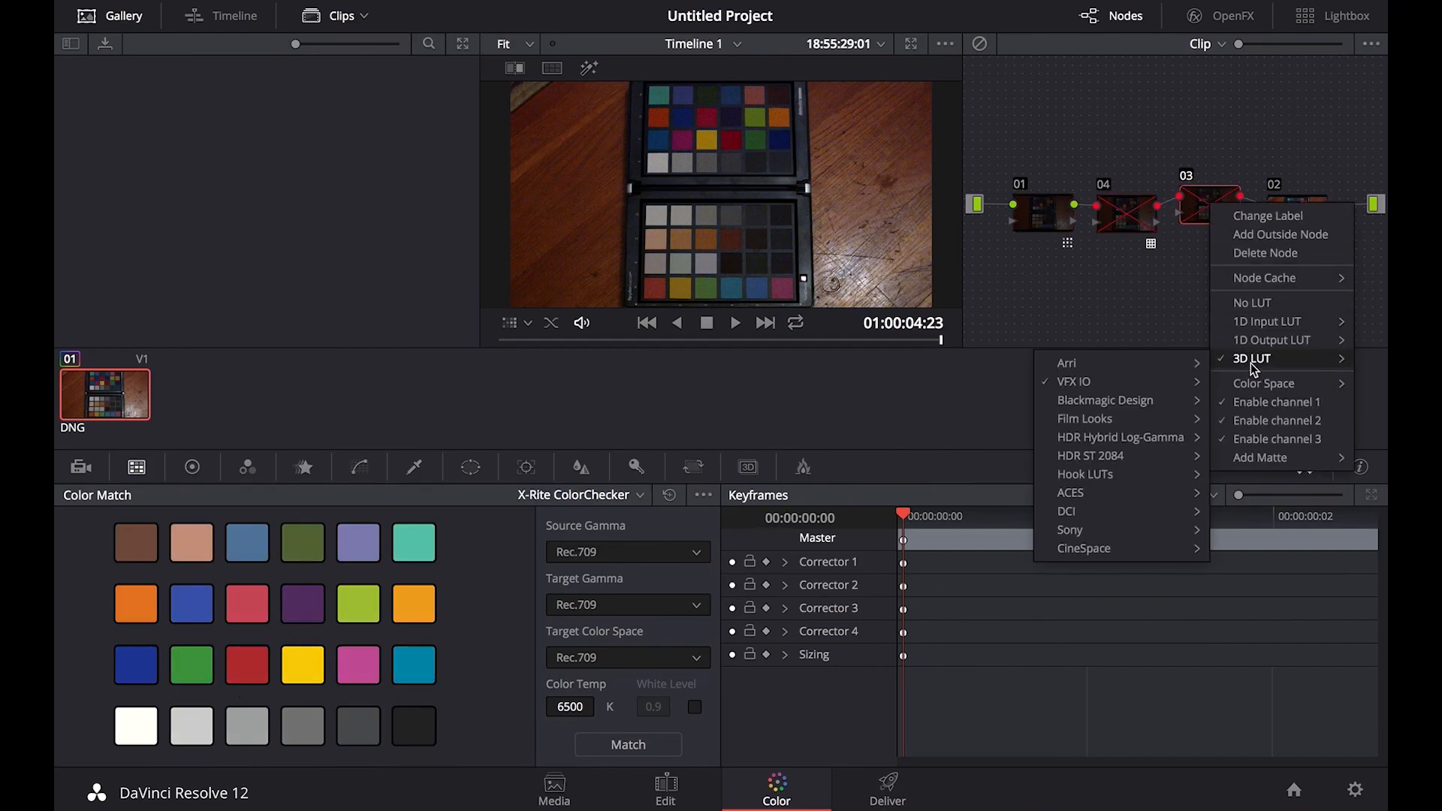
mouse_move(1126, 380)
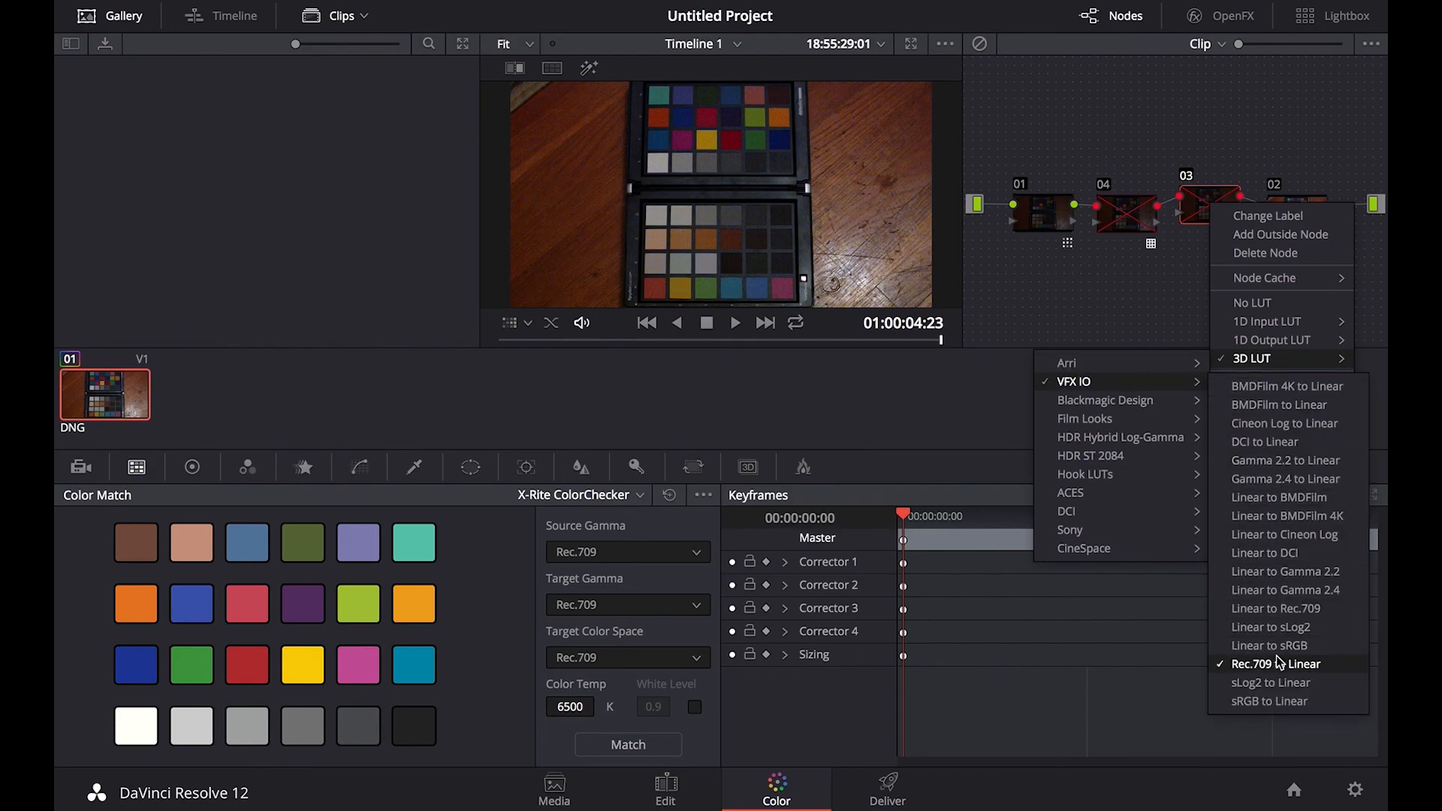
left_click(1093, 146)
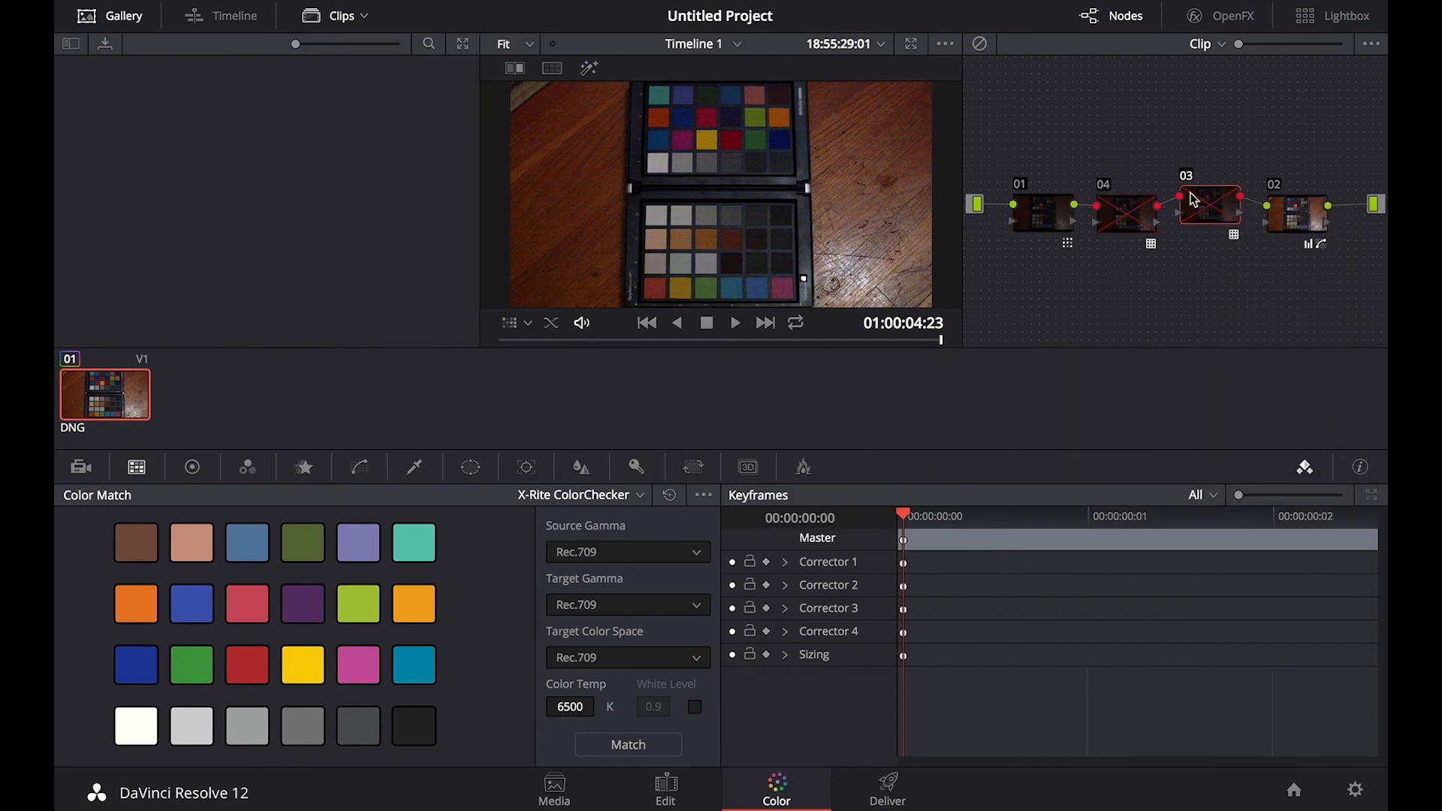
left_click(1202, 214)
key("super+d")
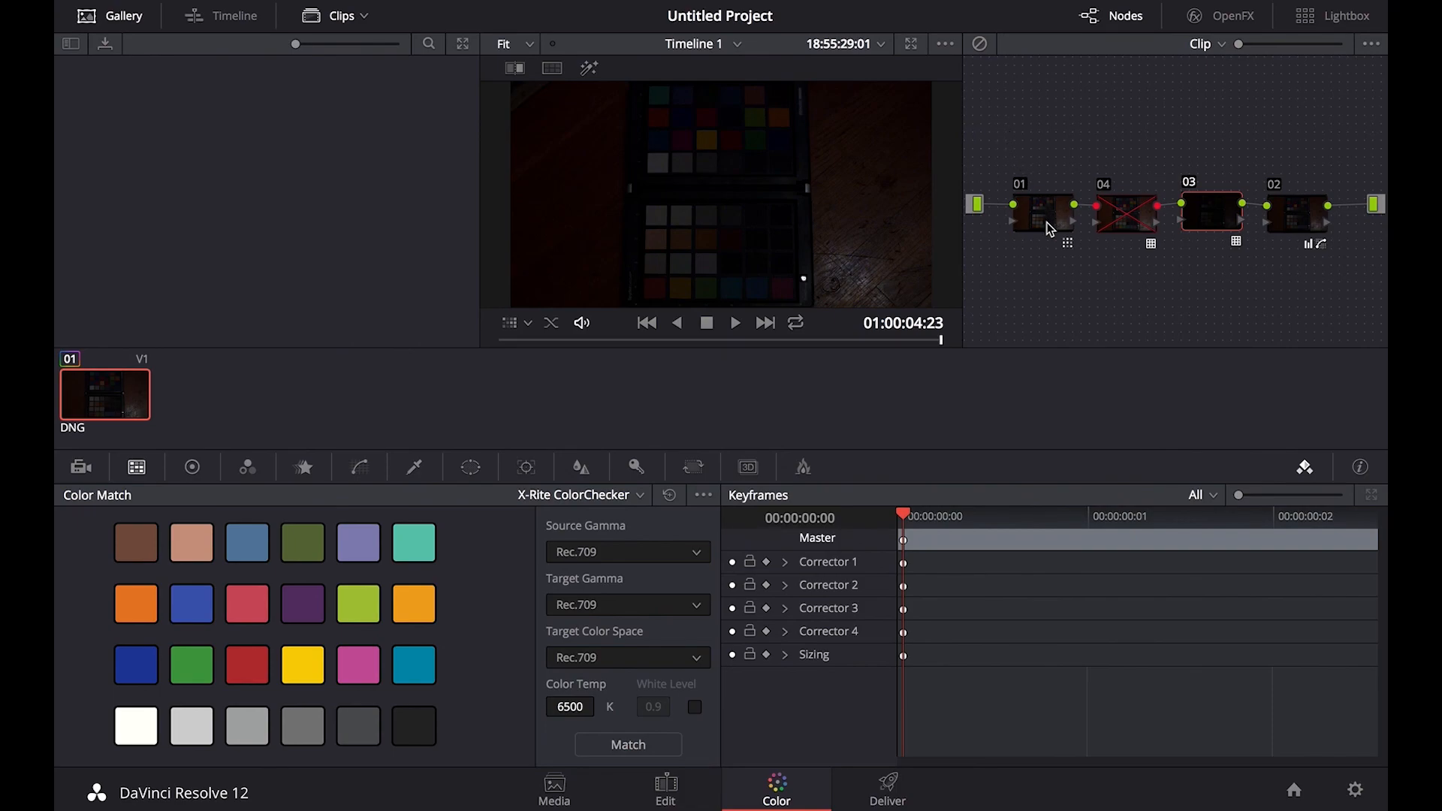
Step: Adjust the layout of the node chain and raise node 02's Gain to 4.42 in the primaries wheels
left_click_drag(1046, 218, 1211, 210)
left_click(1295, 234)
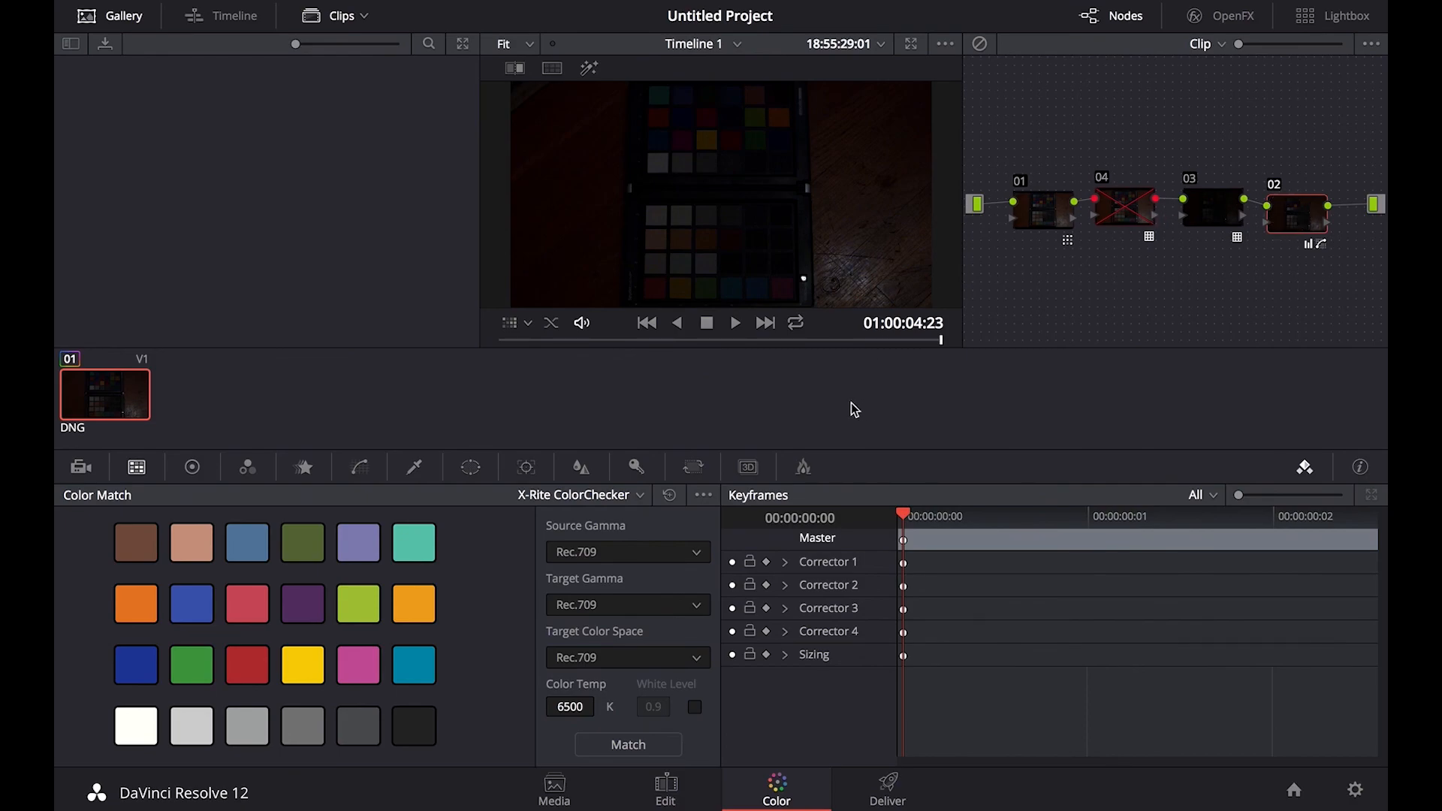
left_click(207, 468)
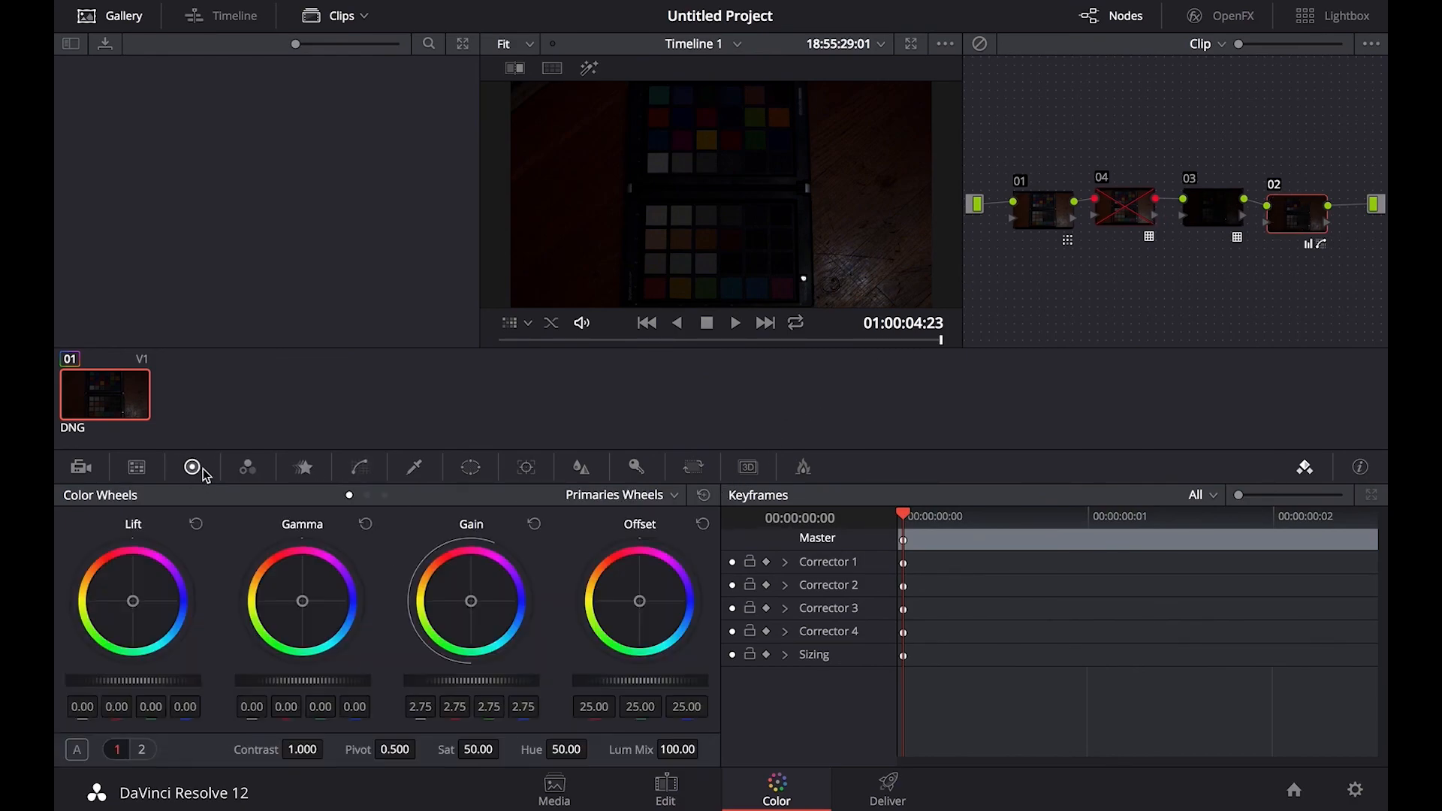
left_click_drag(1335, 629, 1386, 619)
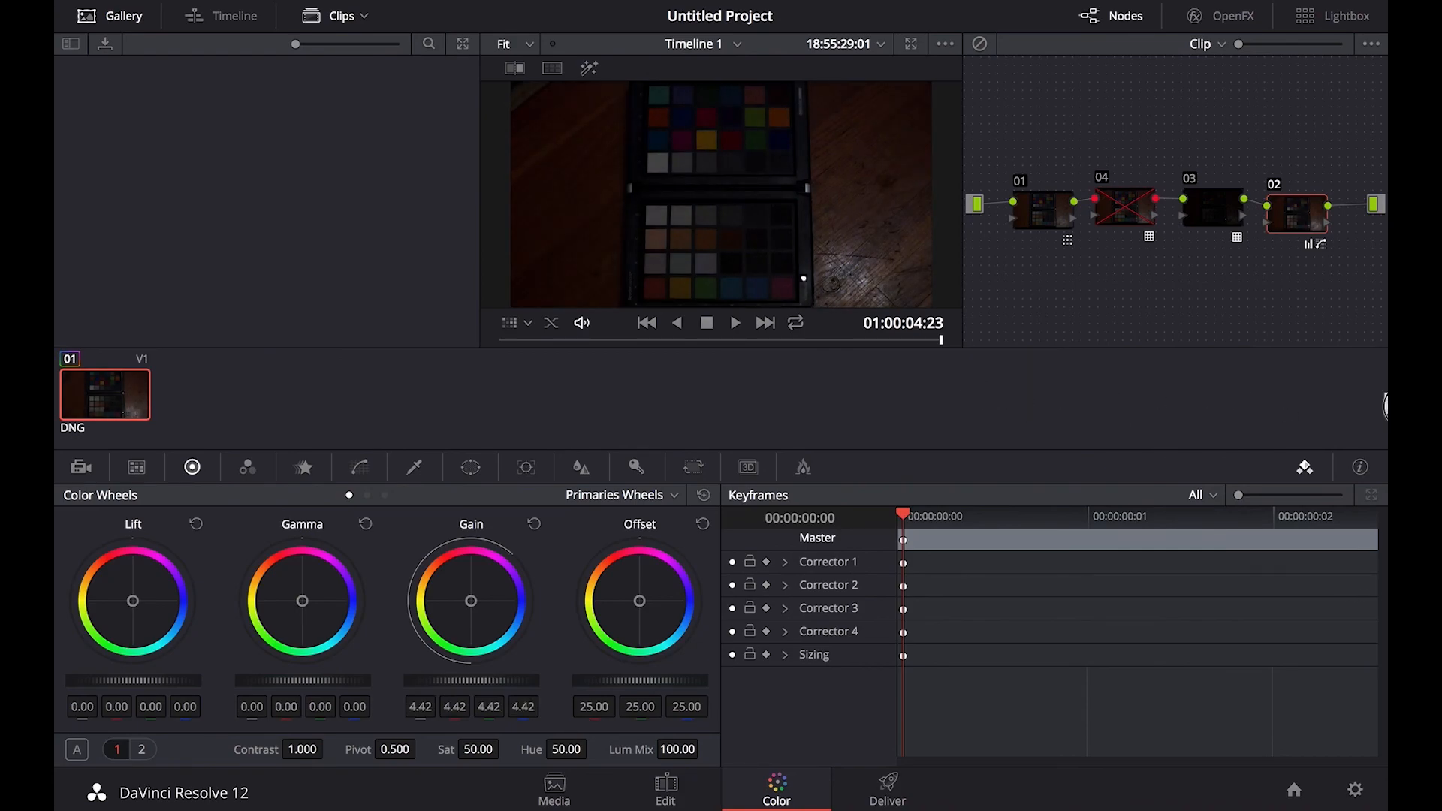
Step: Show the video scopes, raise node 02's Gain to 15.90 against them and move the scopes to inspect the picture
key("ctrl+shift+w")
left_click_drag(975, 391, 618, 51)
left_click_drag(466, 681, 1314, 652)
left_click_drag(422, 684, 1172, 682)
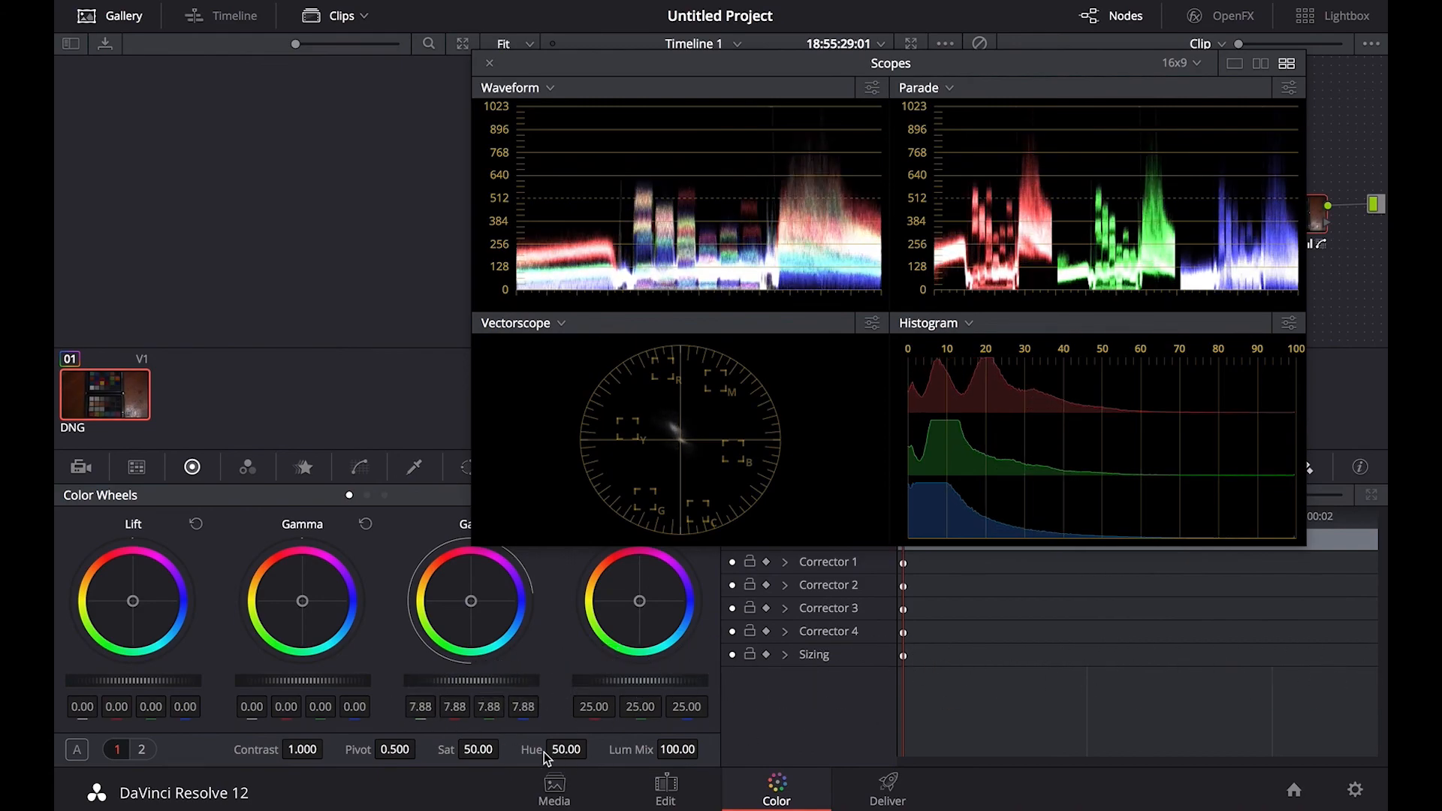
left_click_drag(412, 682, 976, 690)
left_click_drag(433, 684, 1322, 683)
left_click_drag(421, 682, 916, 683)
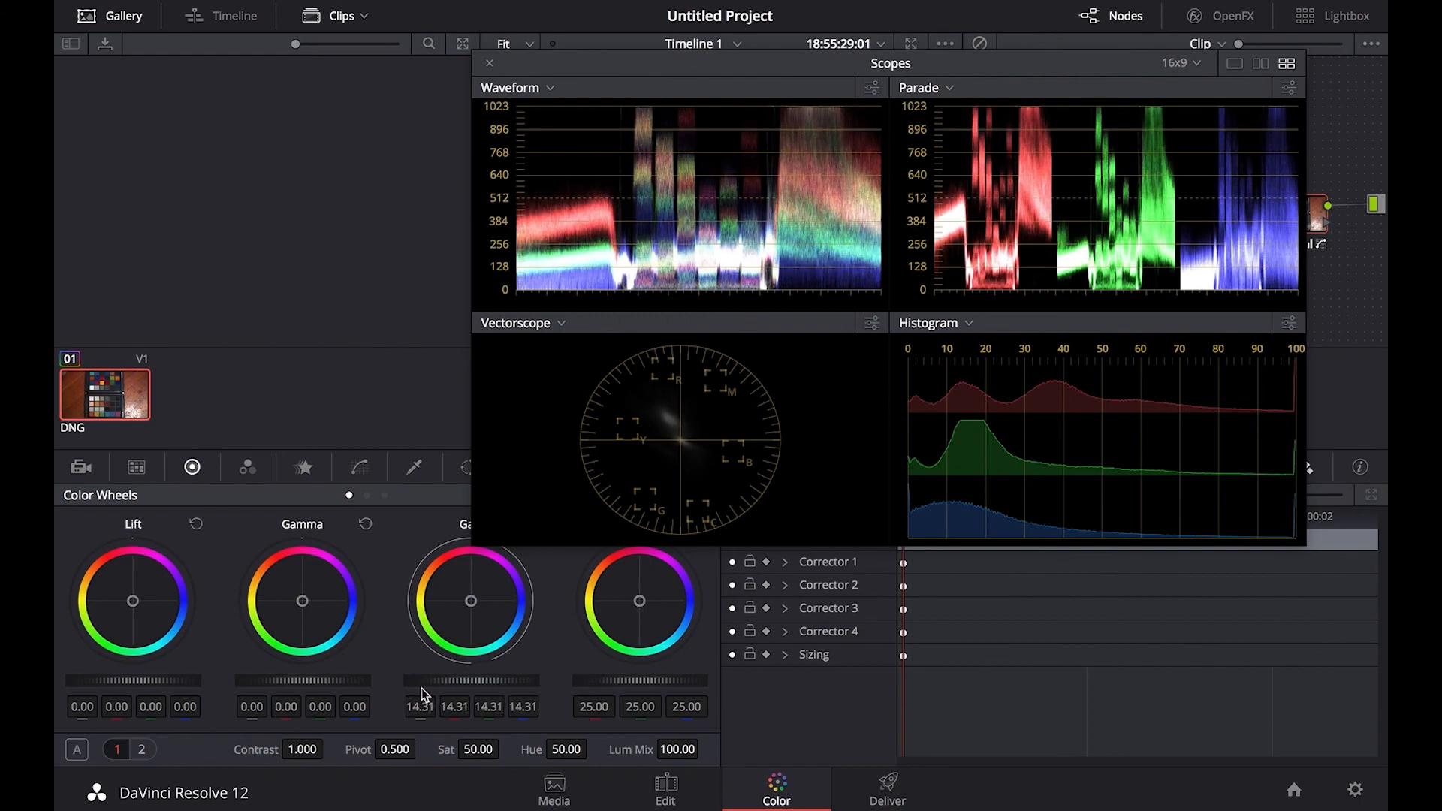
left_click_drag(417, 682, 1382, 683)
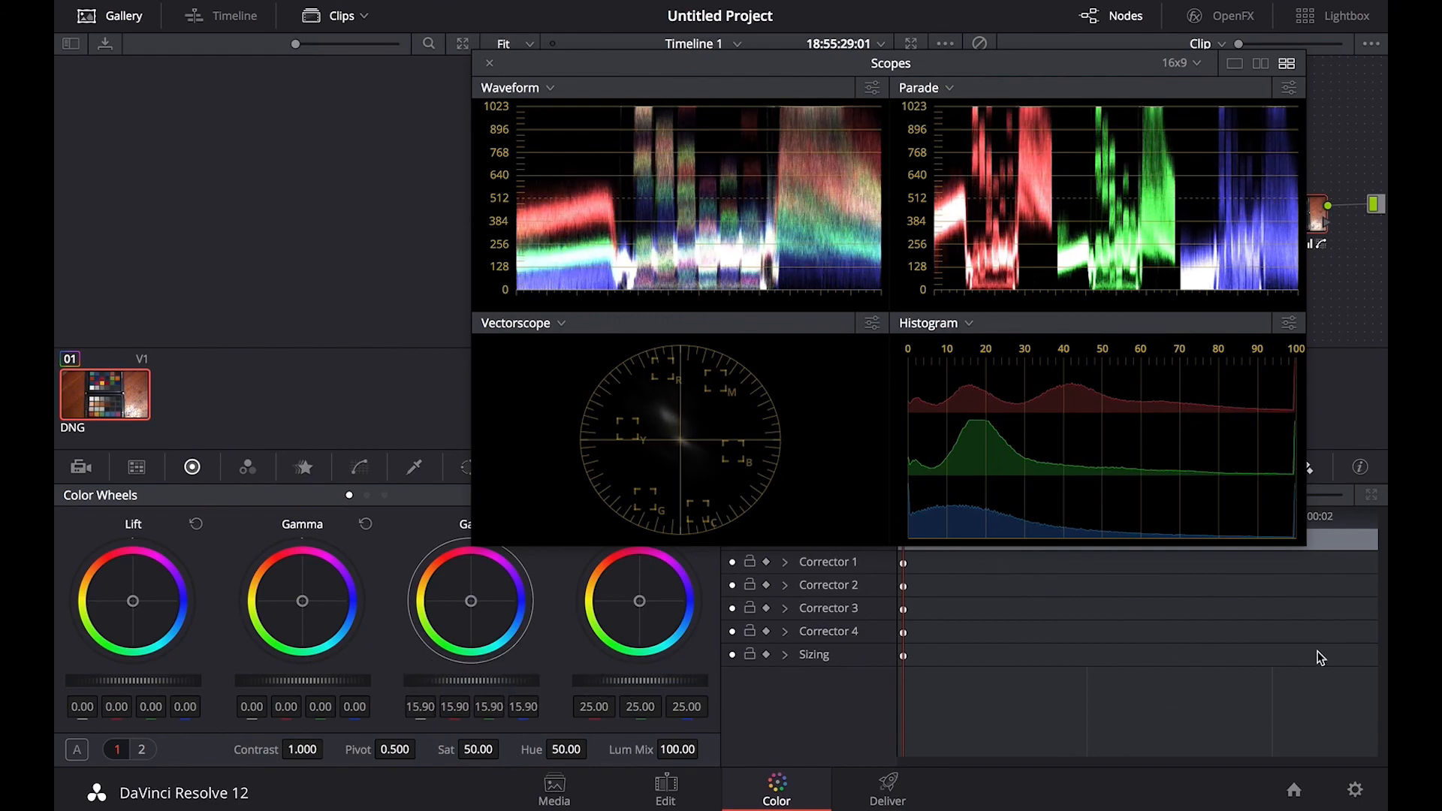
left_click_drag(608, 78, 695, 356)
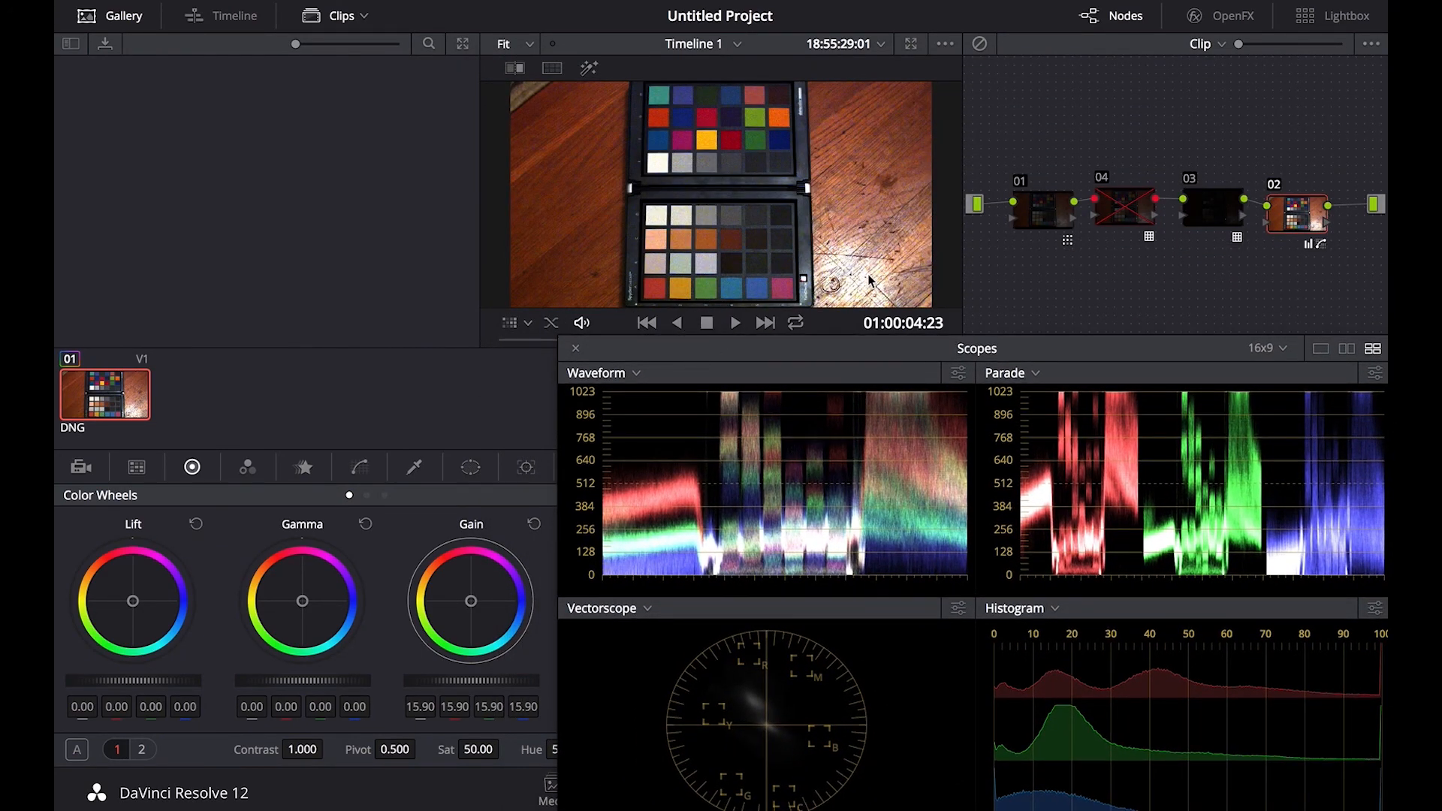
left_click_drag(854, 355, 503, 237)
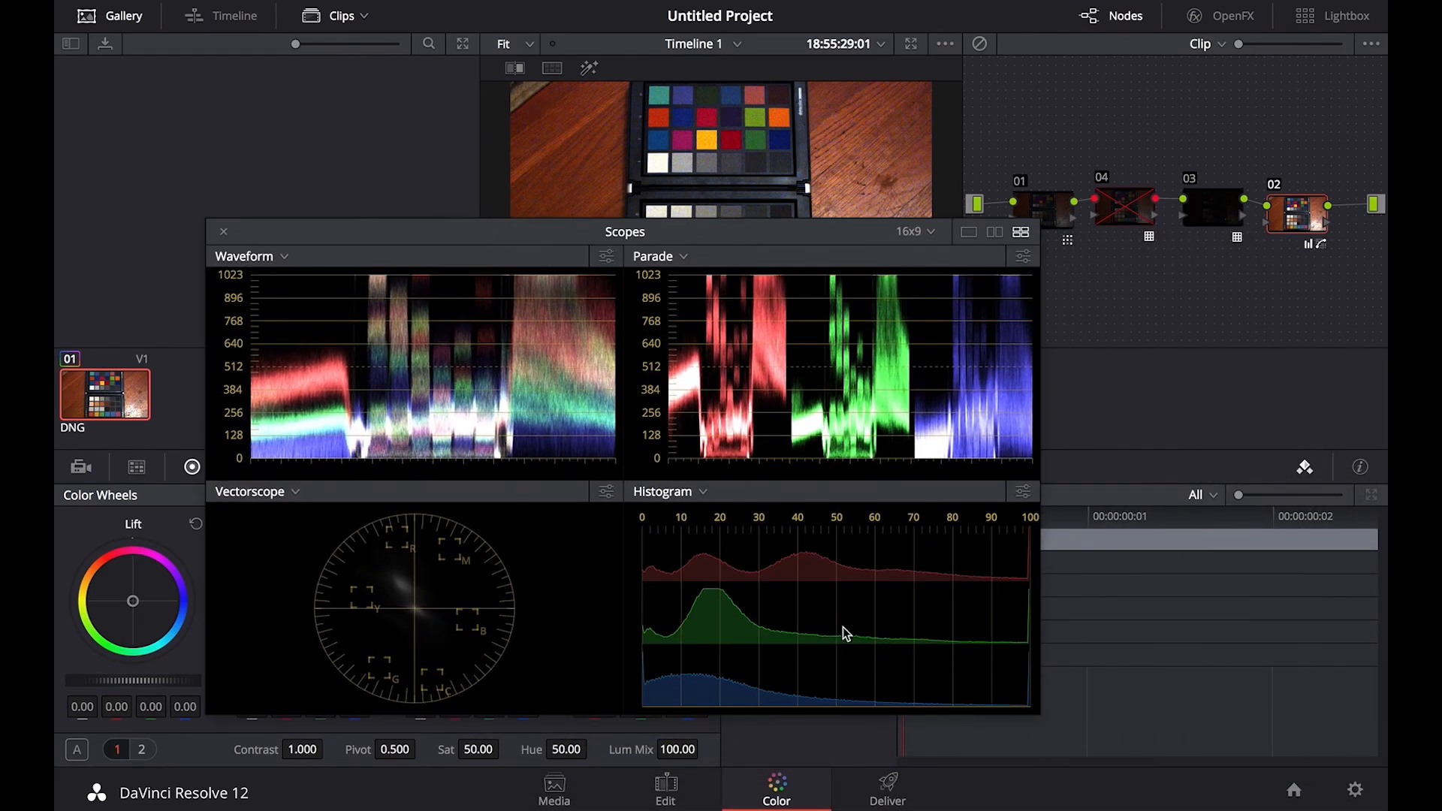
Step: Close the scopes, replace the finished EXR job in the Deliver render queue with a new Timeline 1 job and render it
left_click(888, 787)
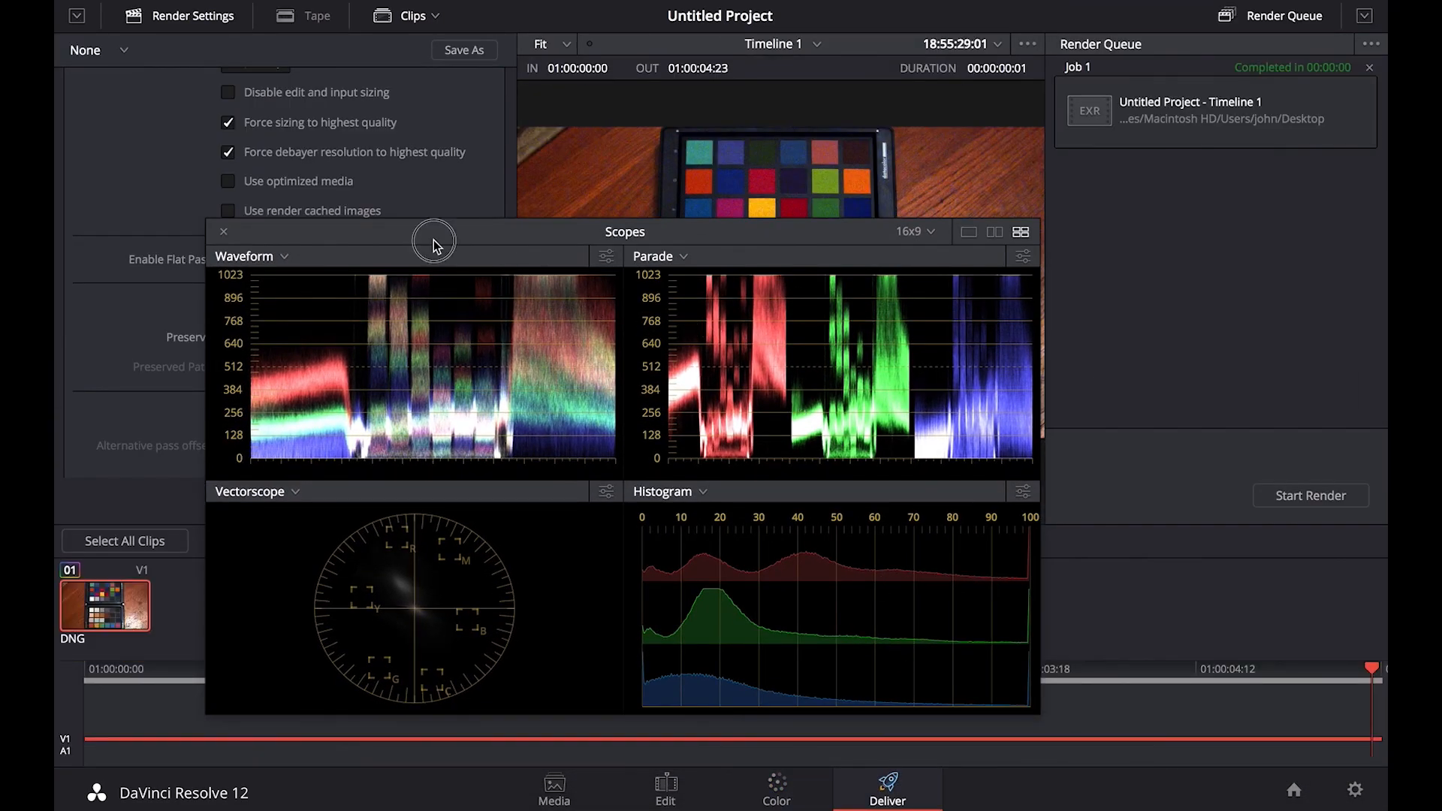
key("ctrl+shift+w")
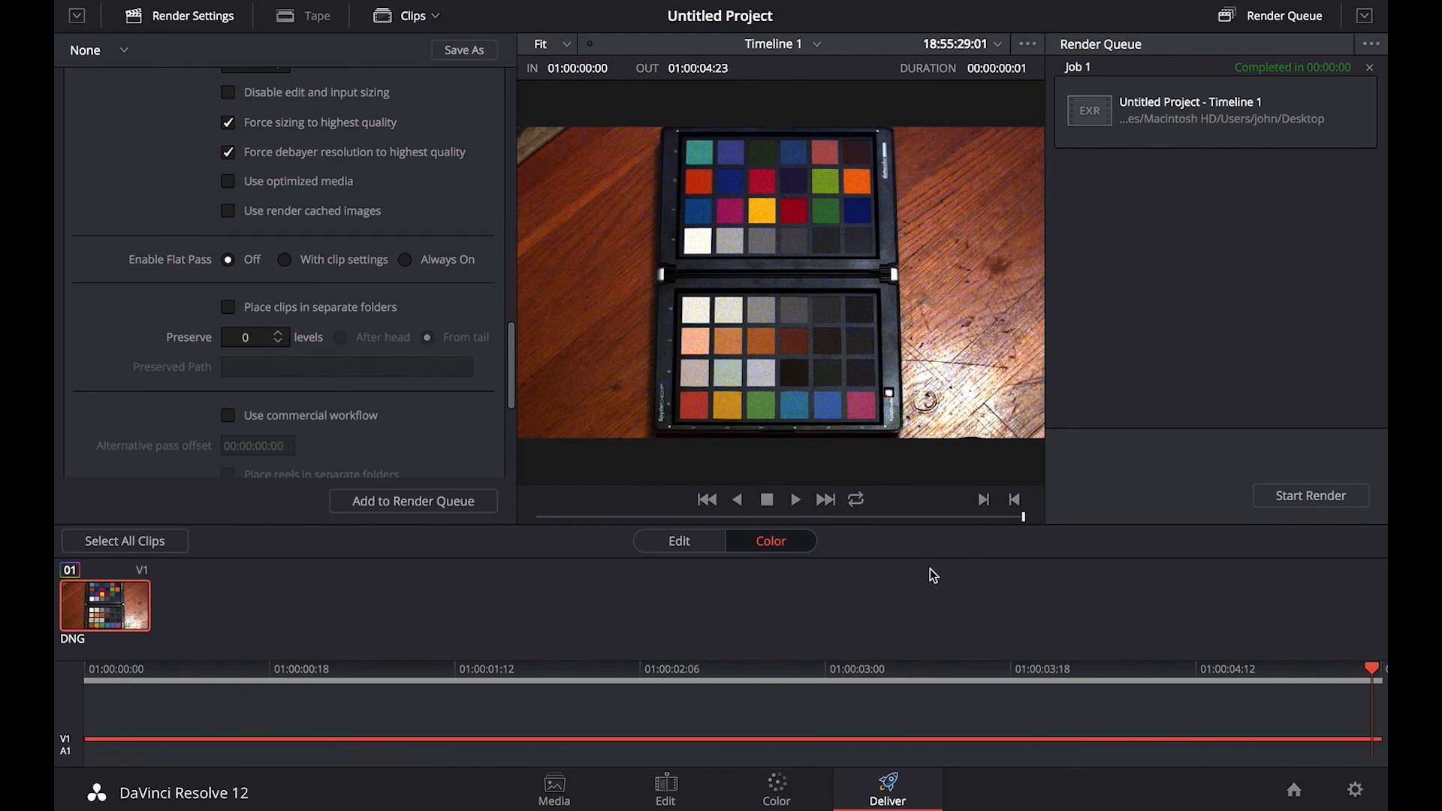
left_click(1370, 67)
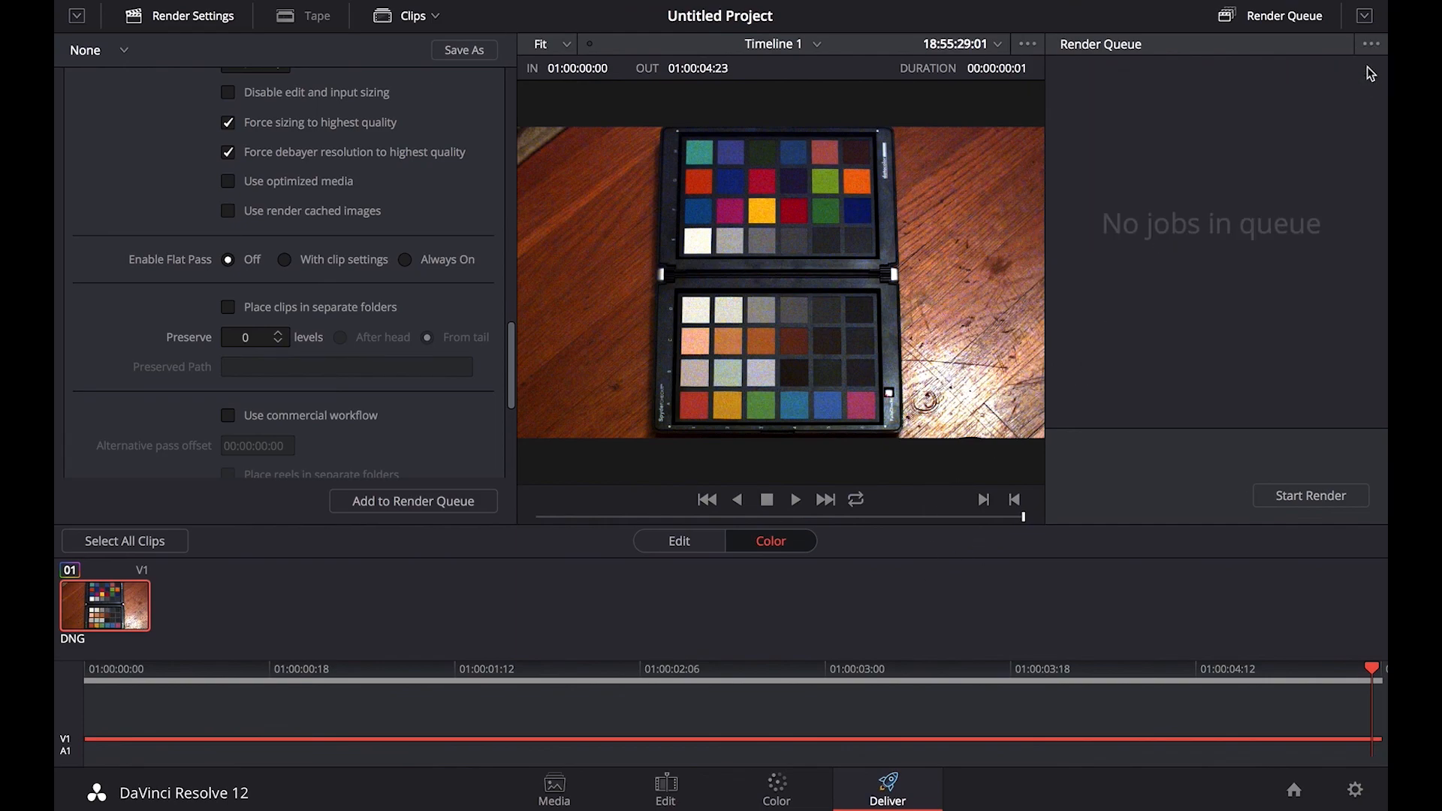
left_click(412, 502)
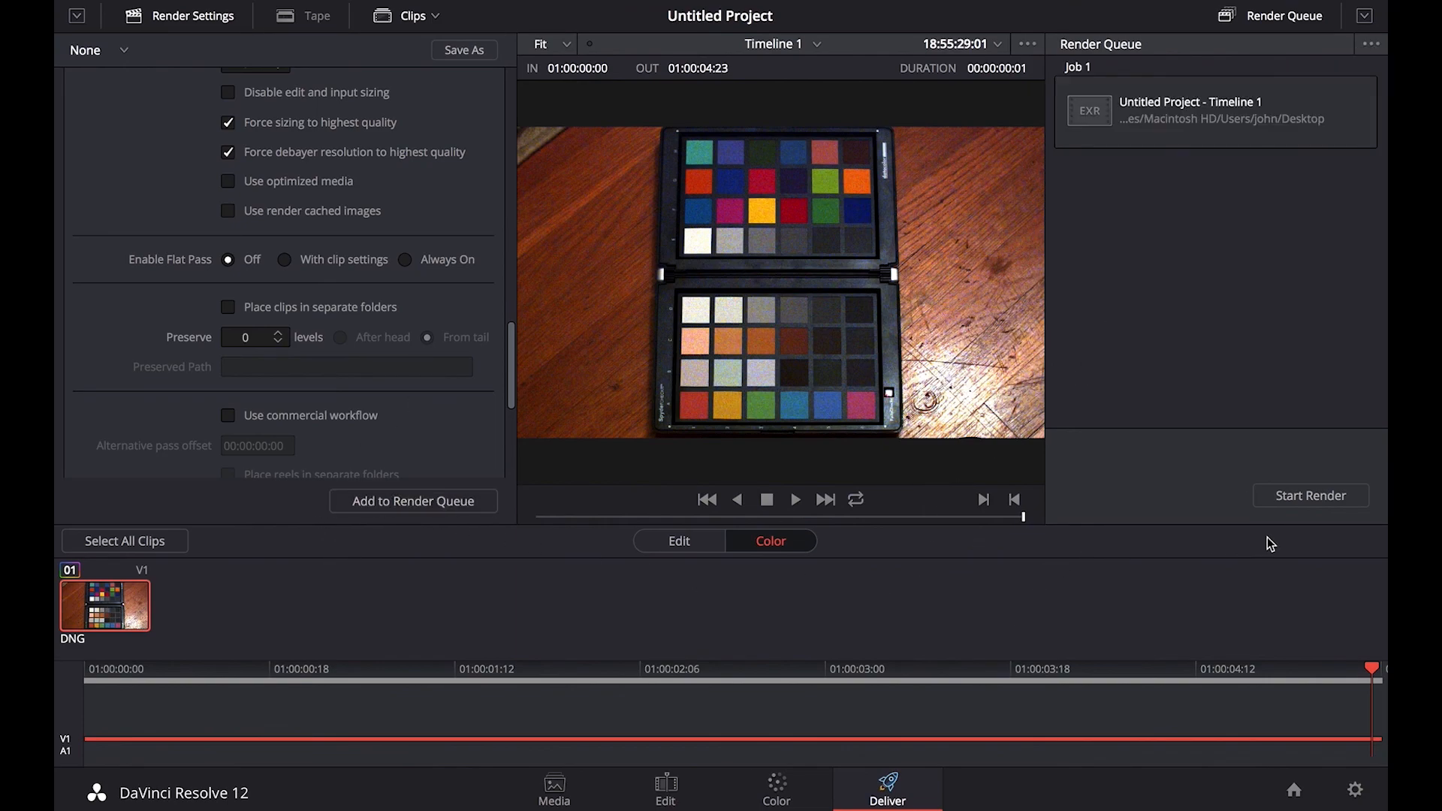
left_click(1311, 499)
left_click(880, 454)
Step: Switch to NukeX, disable the Exposure1 node and reload the newly rendered EXR in Read1
key("super+Tab")
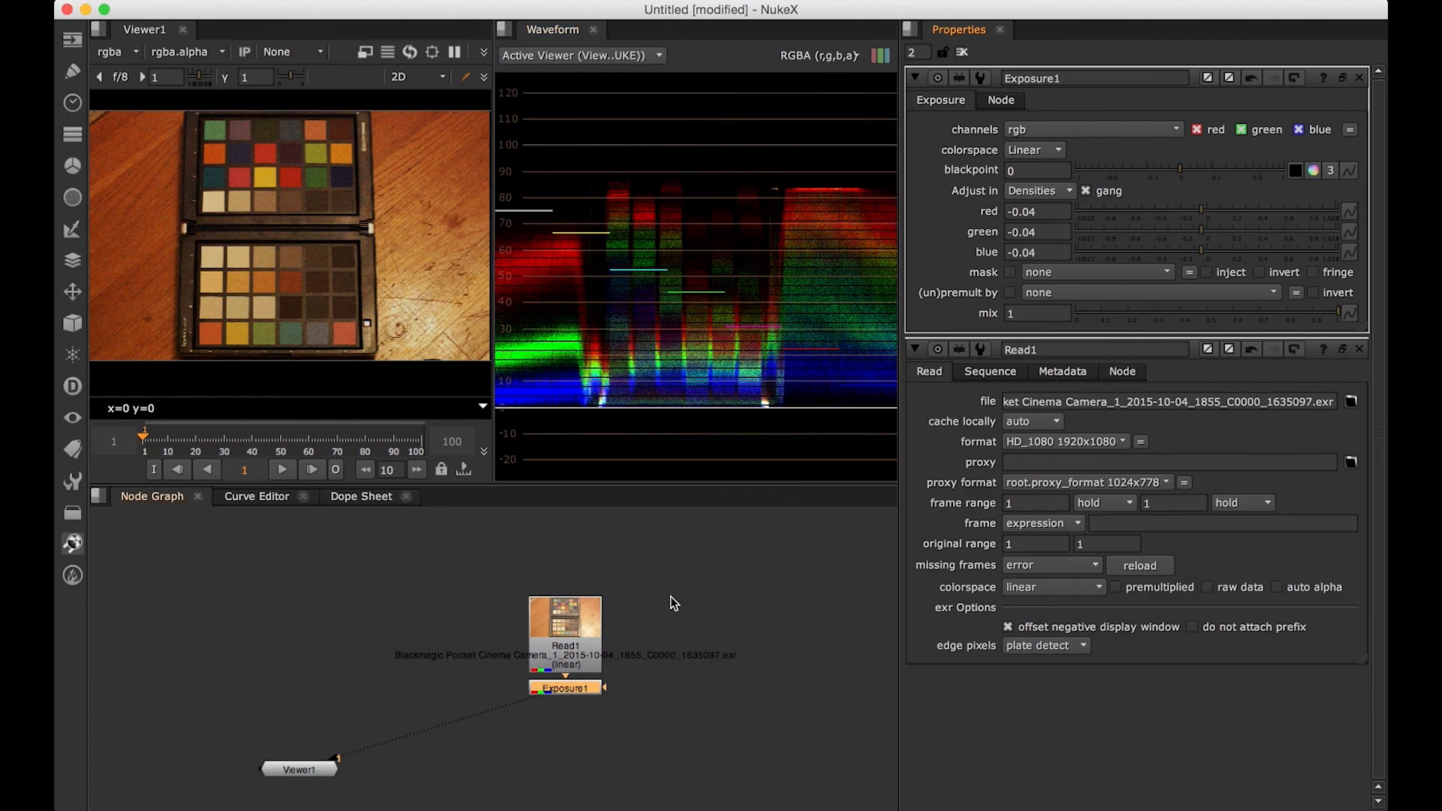
left_click(566, 647)
left_click(576, 691)
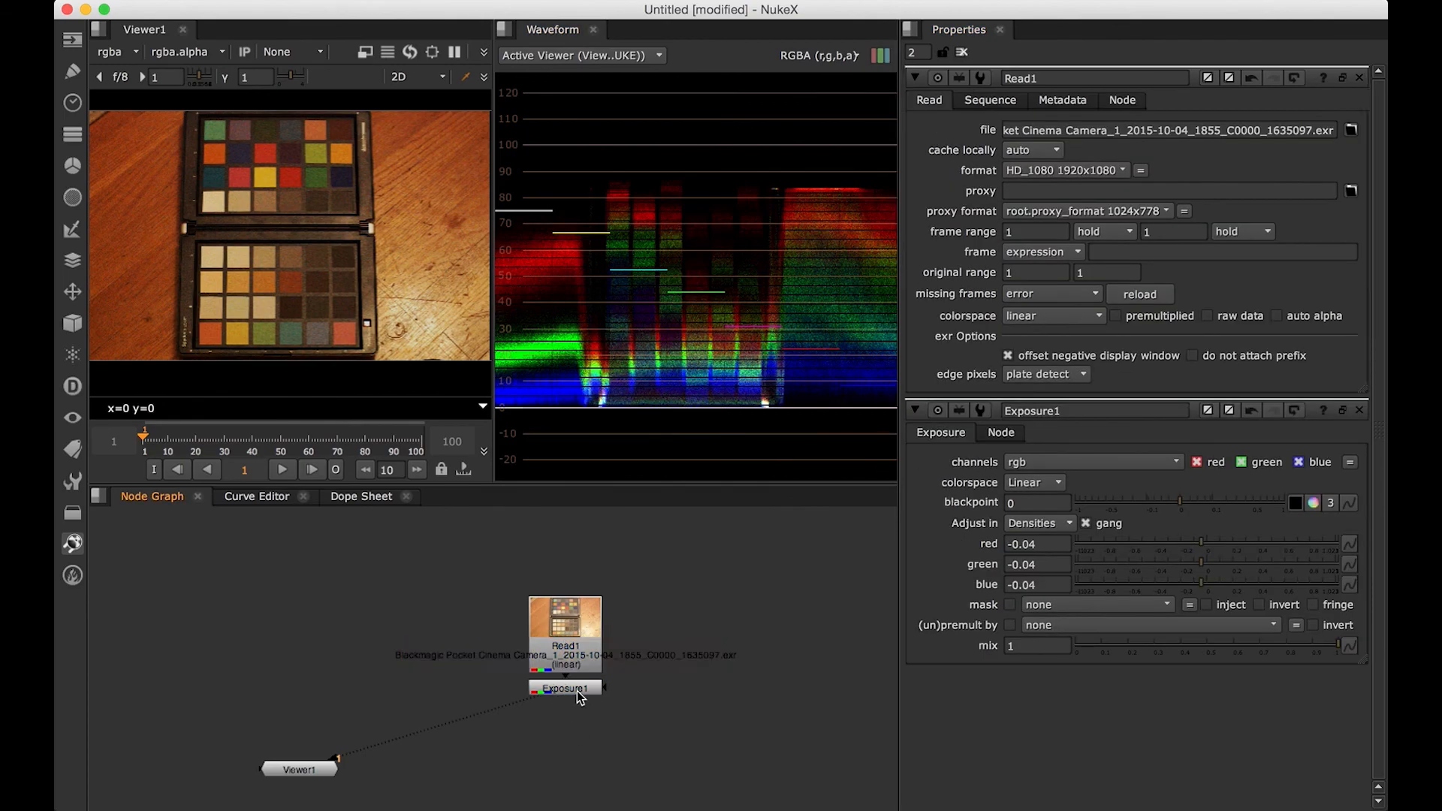
key("d")
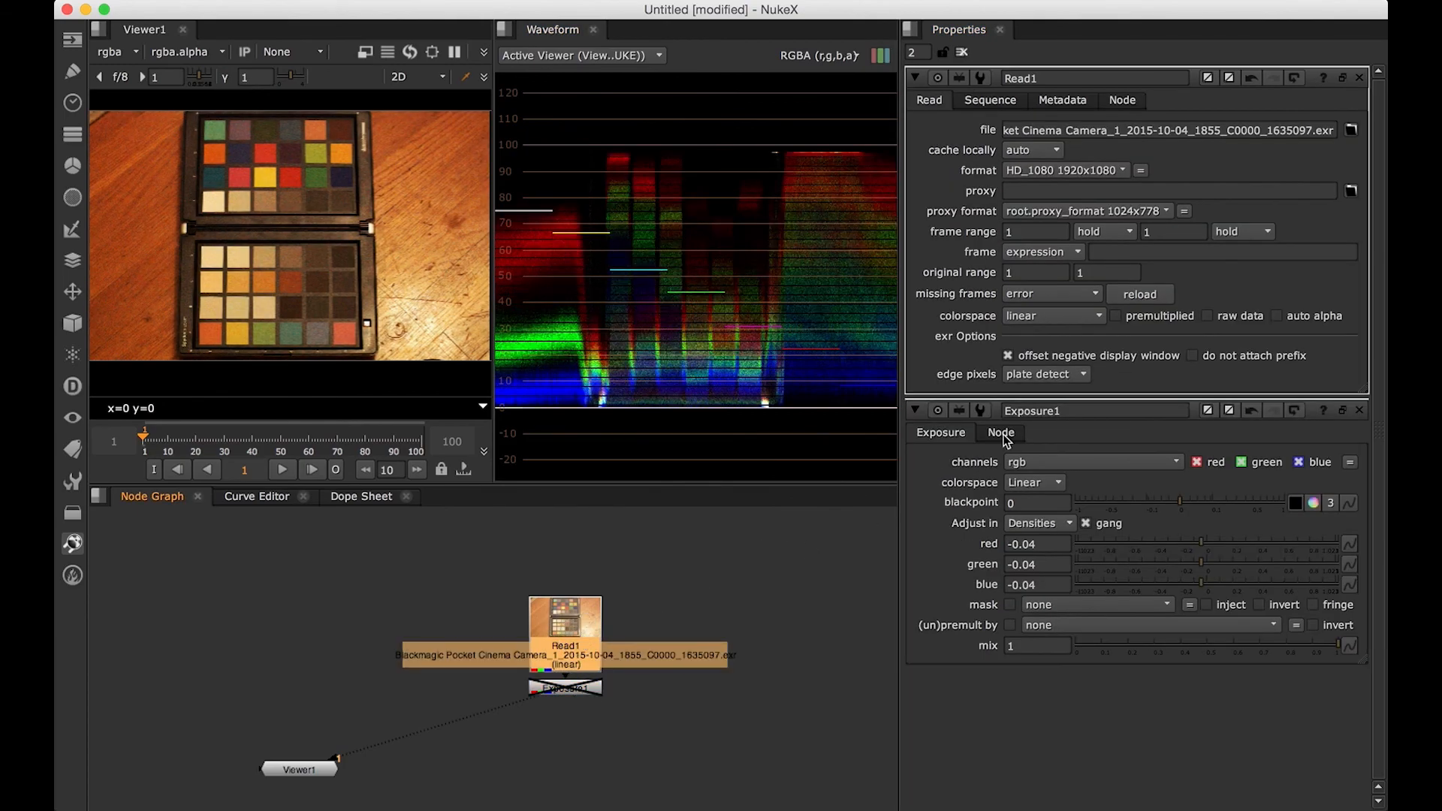
left_click(1145, 295)
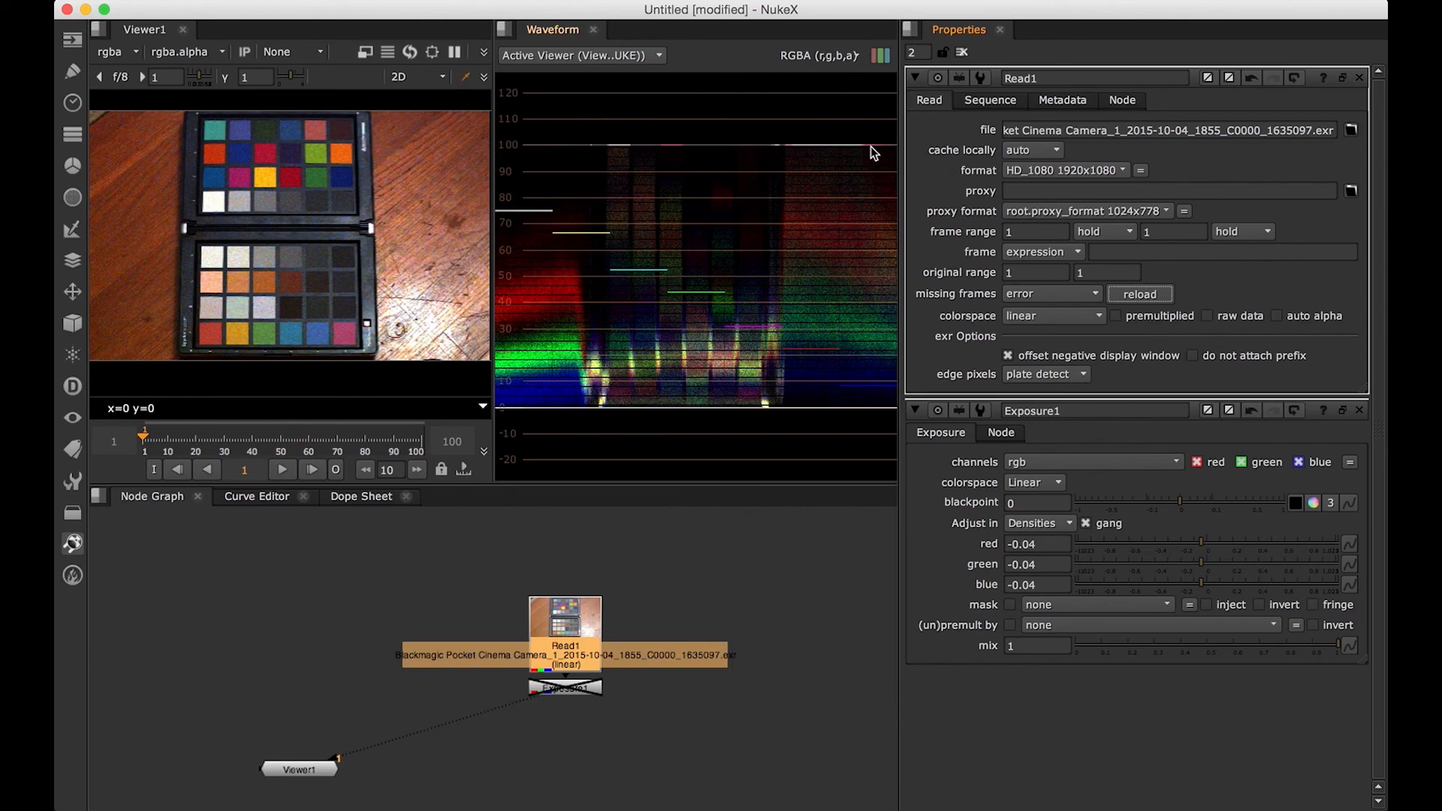
Step: Enable the Exposure1 node and set its red, green and blue densities to -0.06
left_click(571, 698)
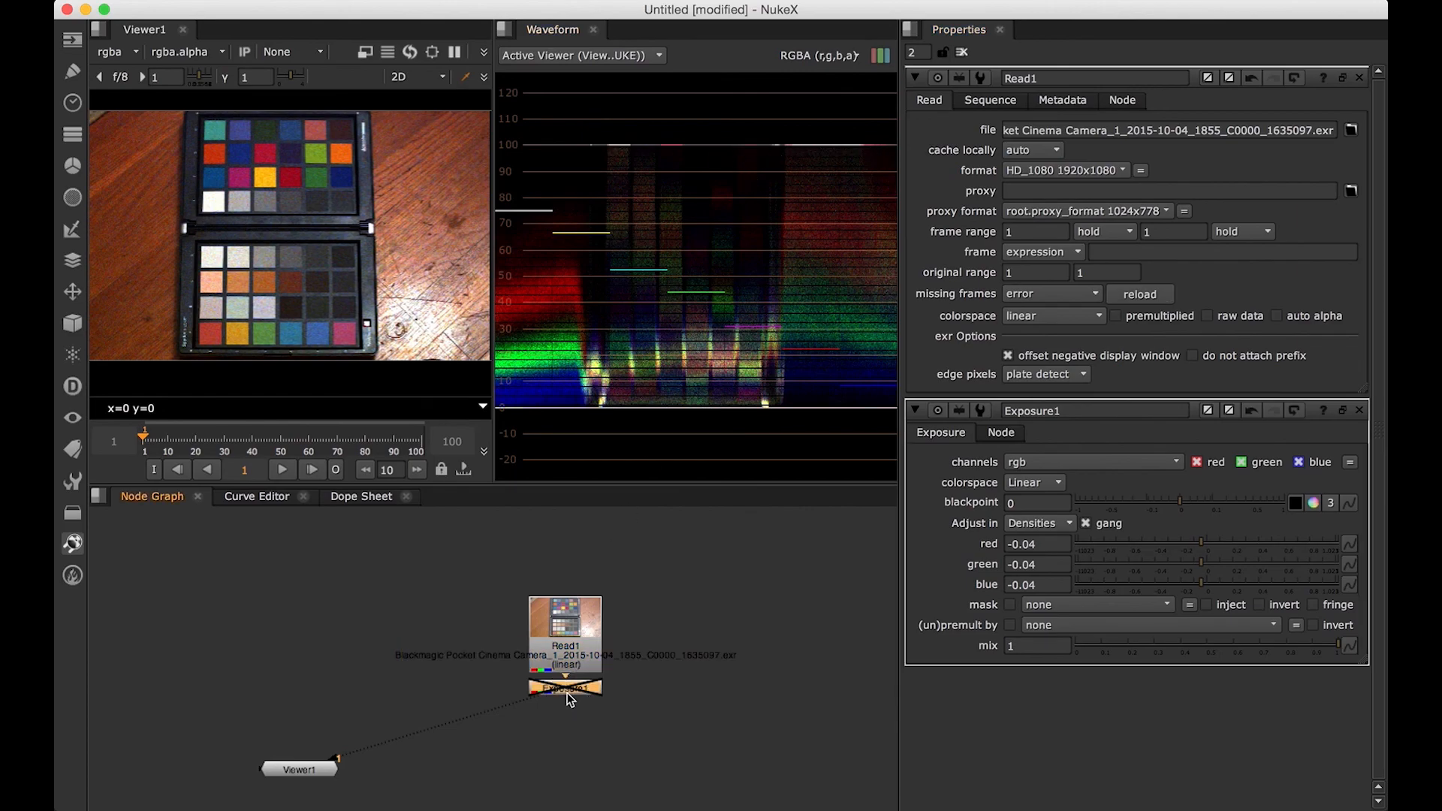
double_click(571, 698)
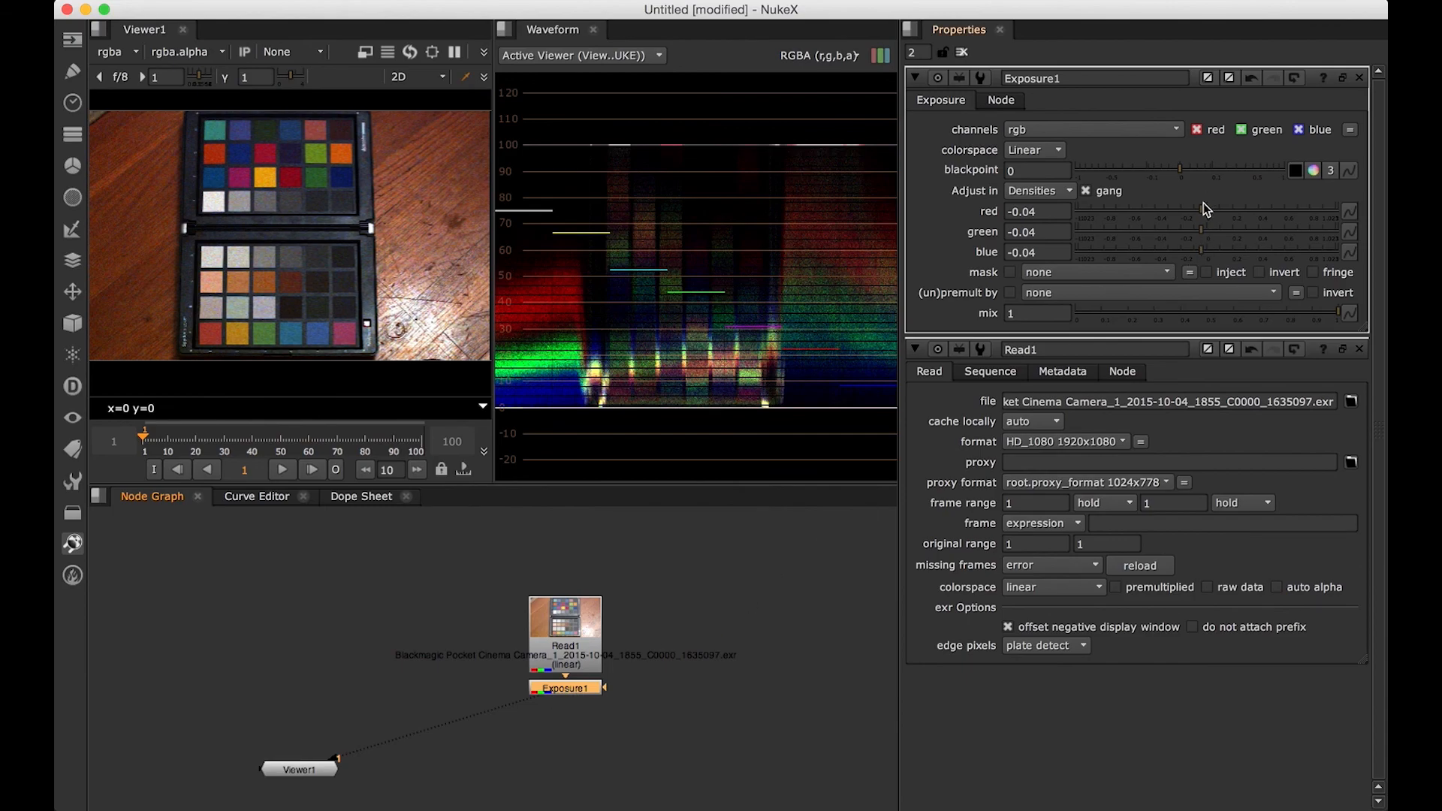
mouse_move(1204, 214)
left_mouse_down()
mouse_move(1185, 213)
mouse_move(1214, 219)
mouse_move(1197, 224)
left_mouse_up()
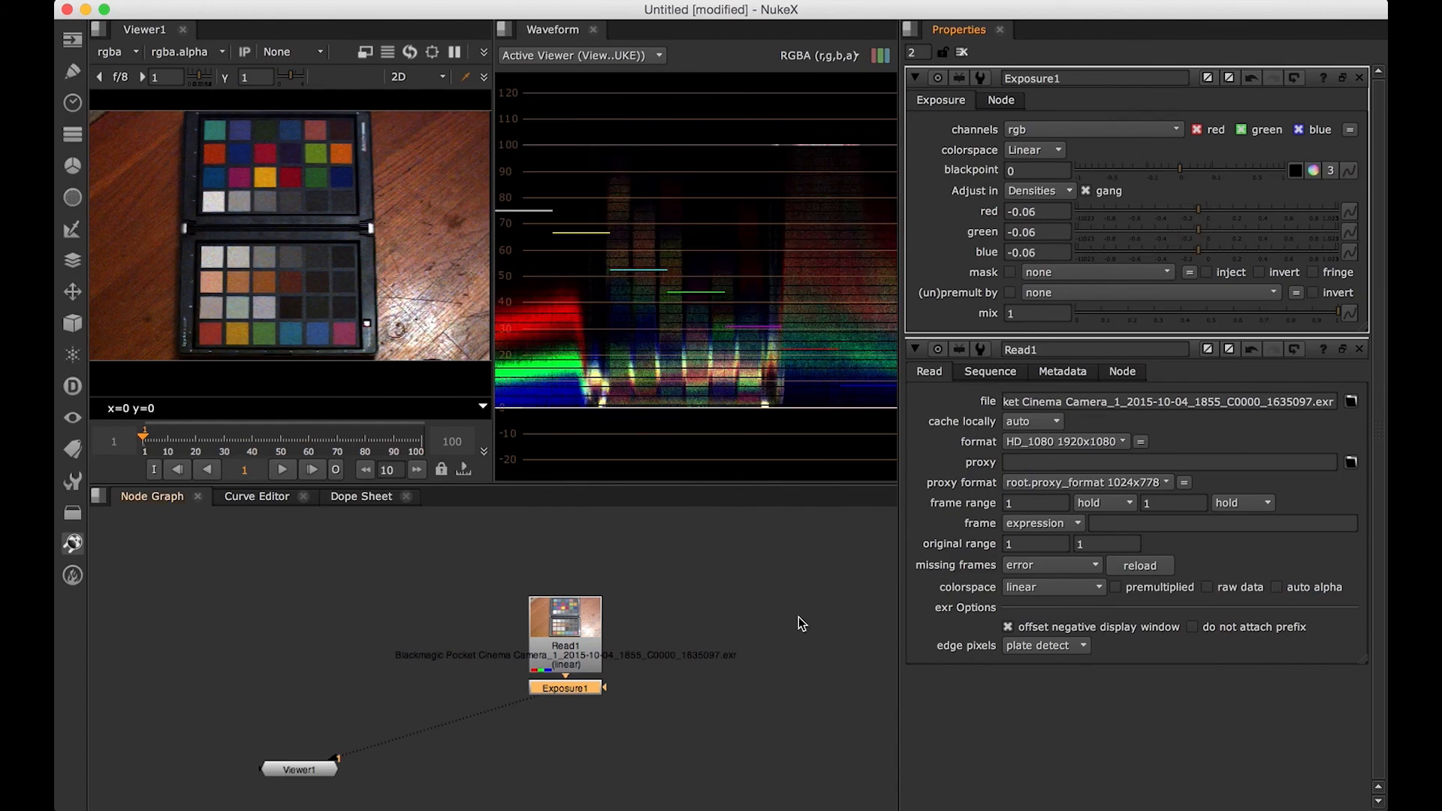